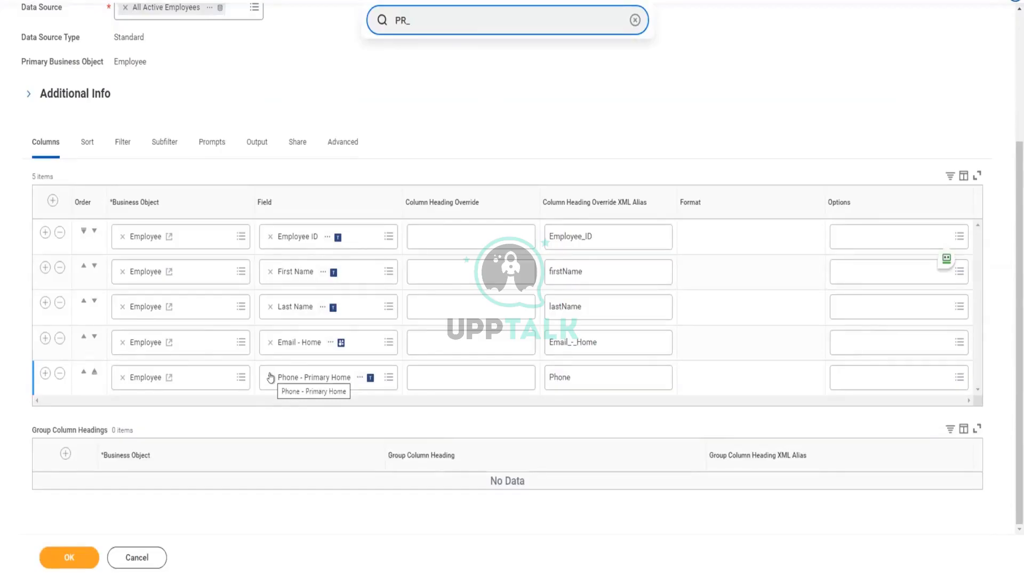
Replace the Phone - Primary Home field in the last report column row with Active Status.
left_click(270, 377)
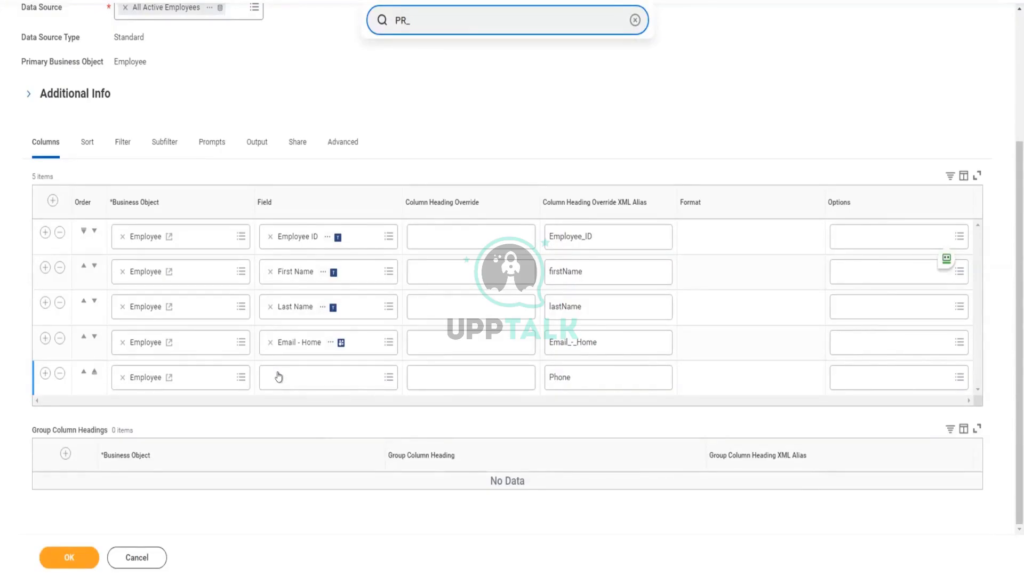
type("primary")
key("BackSpace")
key("BackSpace")
key("BackSpace")
type("status")
key("Return")
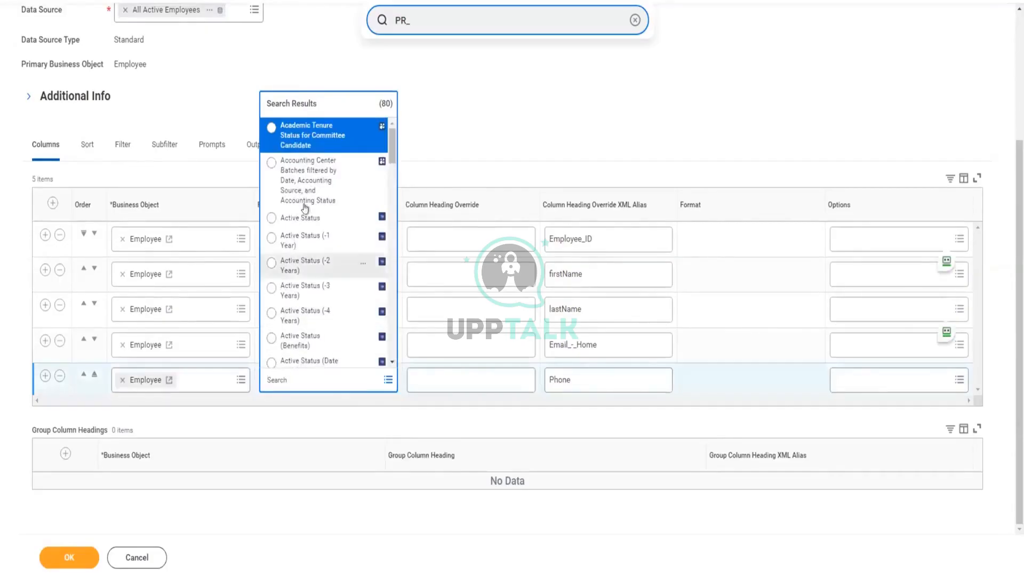
left_click(265, 219)
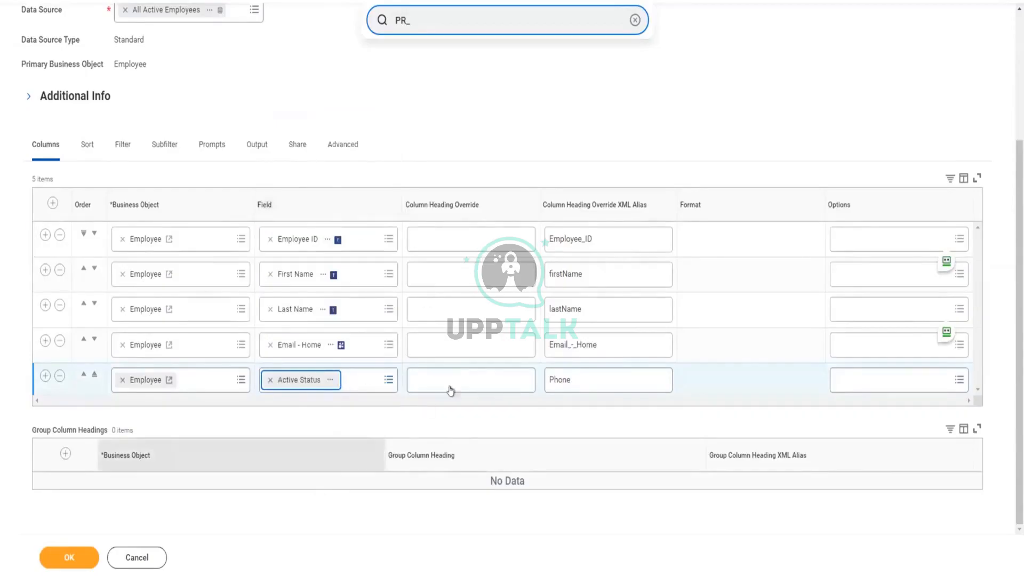
Set the XML alias of the Active Status column to status.
left_click(576, 375)
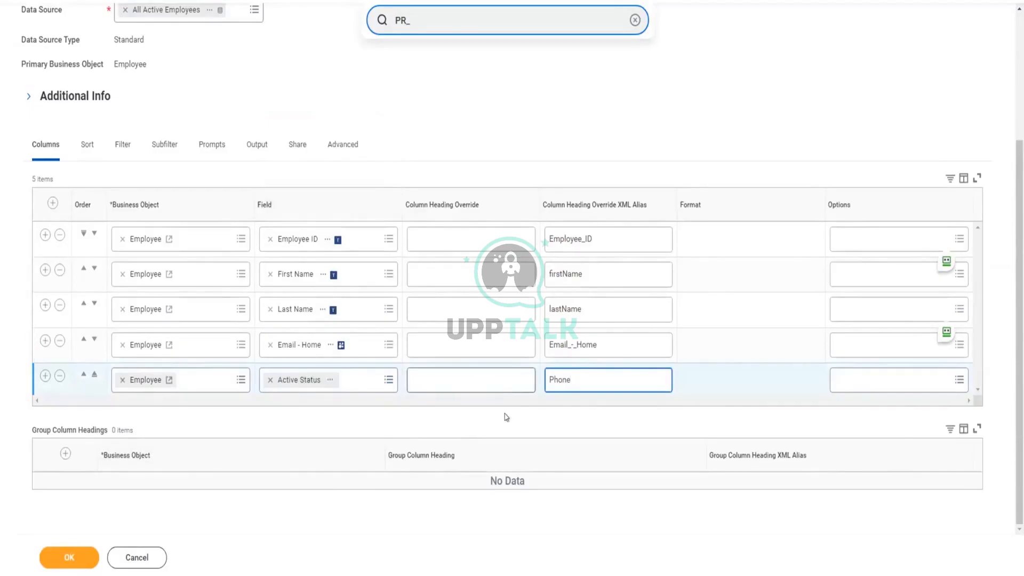
key("BackSpace")
key("BackSpace")
key("BackSpace")
key("BackSpace")
key("BackSpace")
type("status")
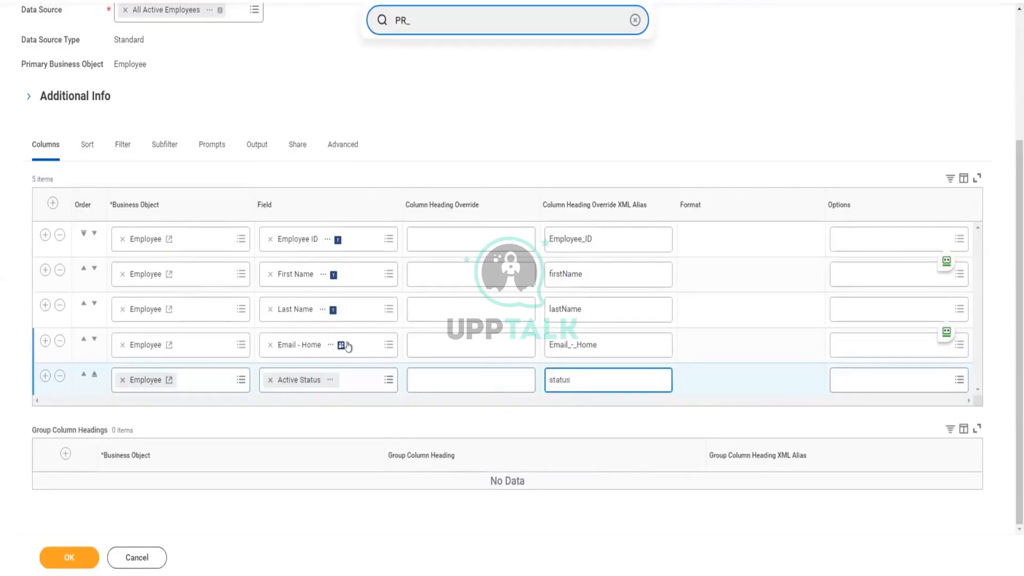
Replace the Email - Home field in the fourth column row with Email - Primary Home.
left_click(266, 347)
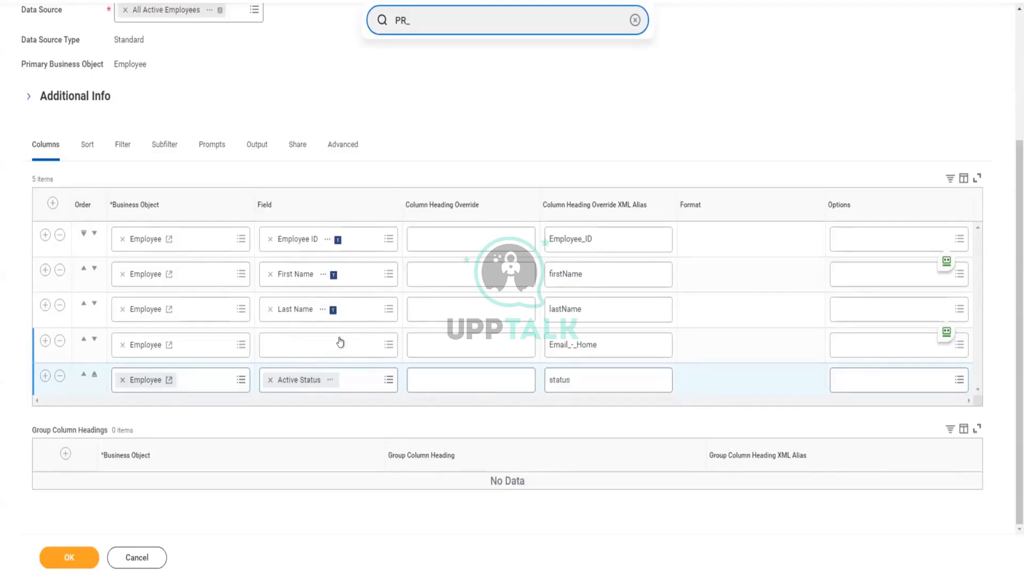
left_click(338, 339)
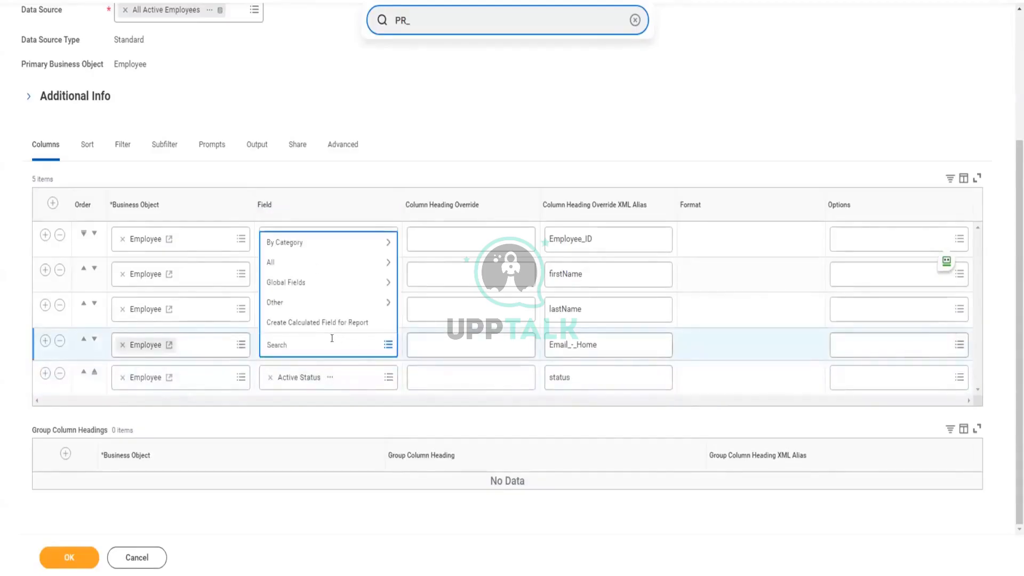
type("email")
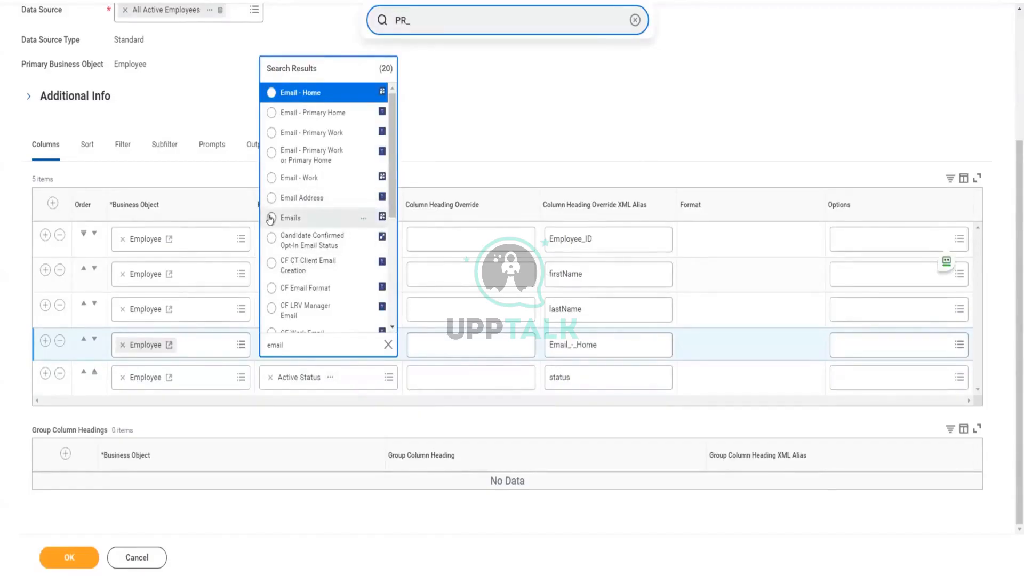
left_click(271, 112)
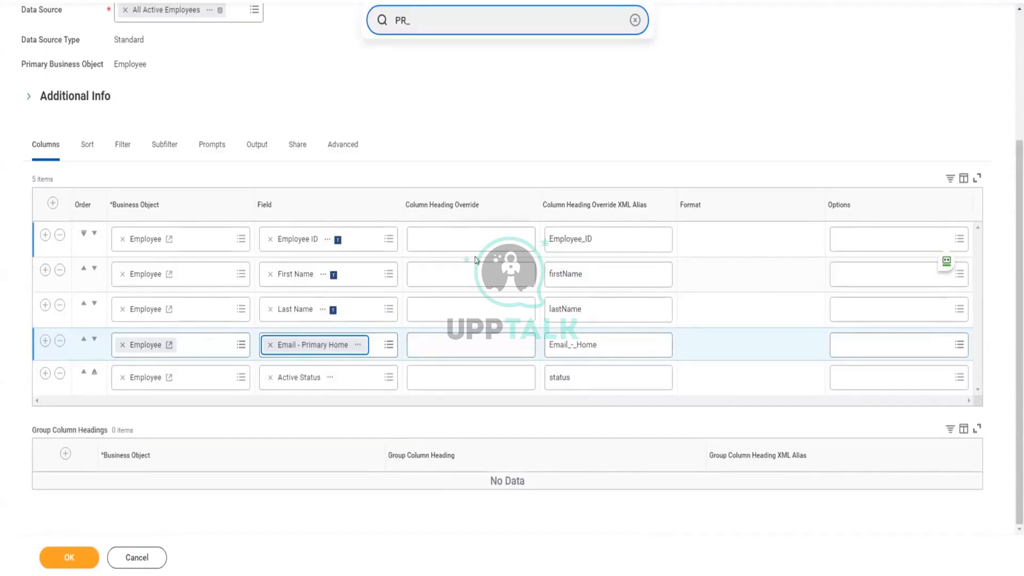
Add all workers found by a first-name search to the Worker filter's comparison values and save the report.
left_click(119, 147)
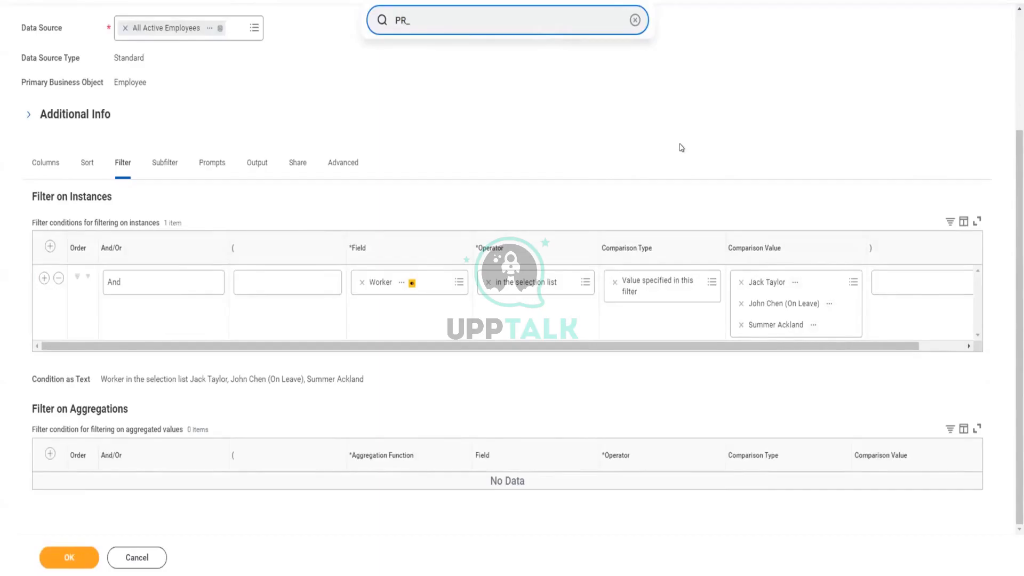
left_click(842, 283)
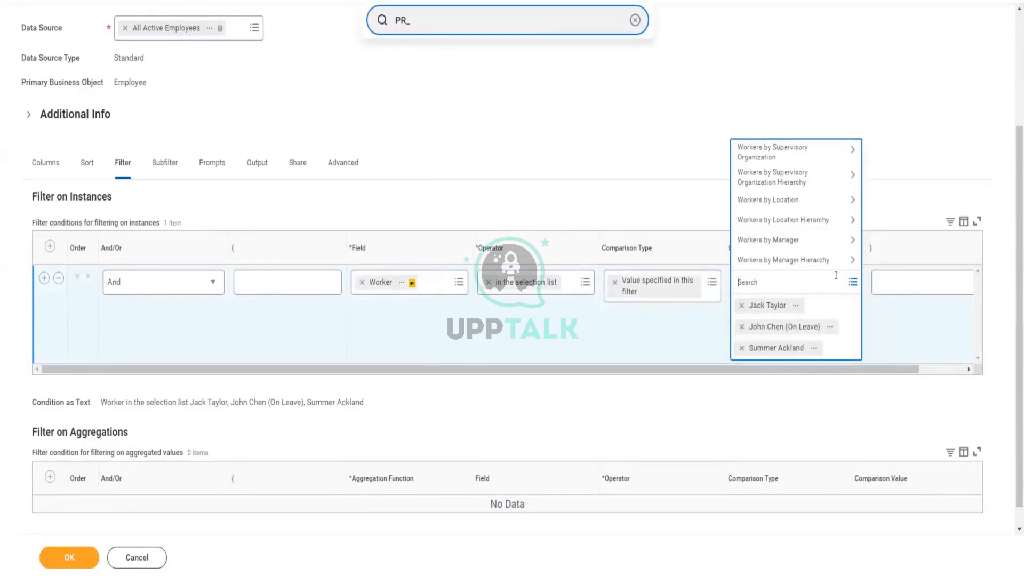
type("john")
key("Return")
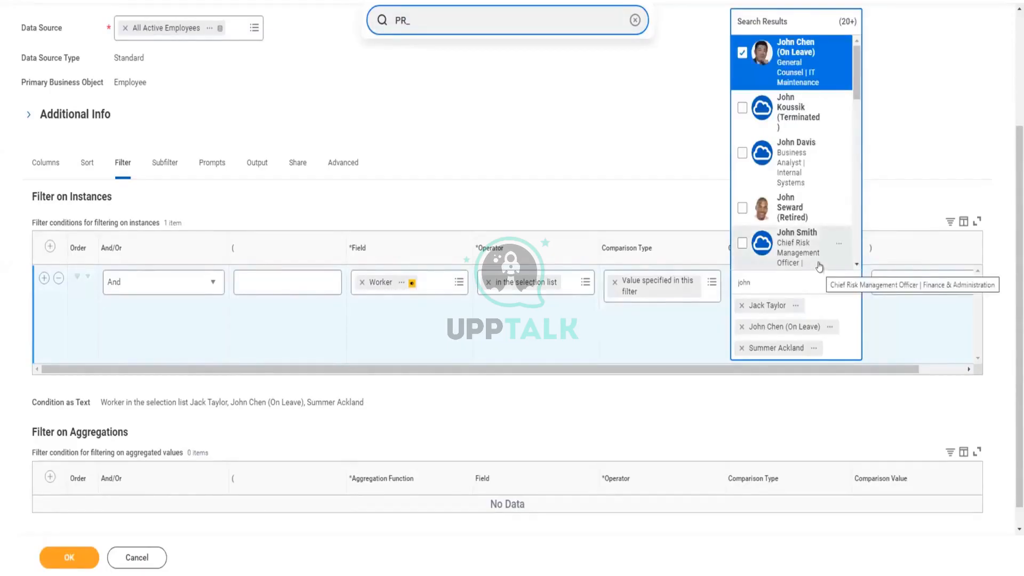
key("ctrl+a")
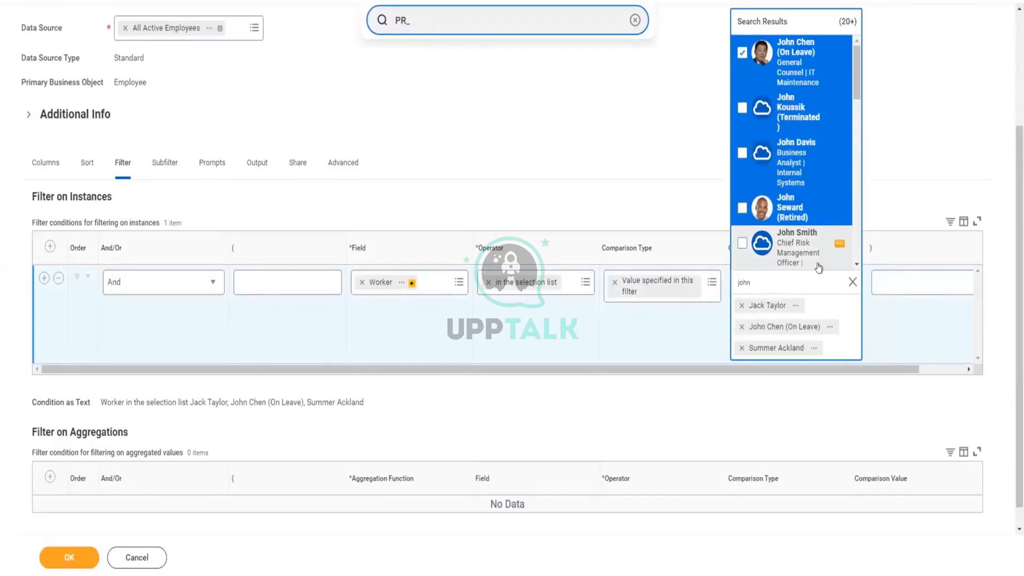
key("Return")
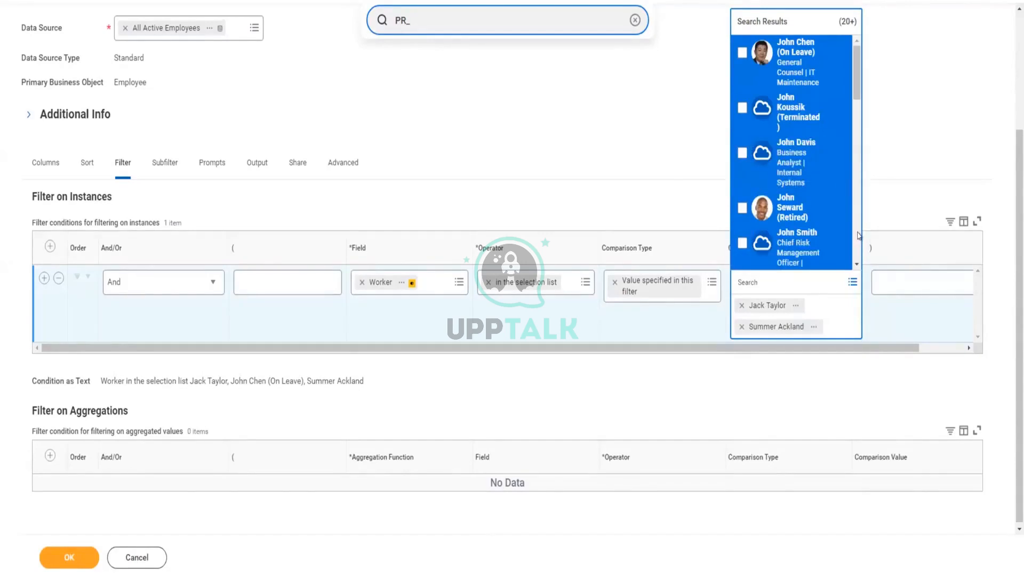
key("Return")
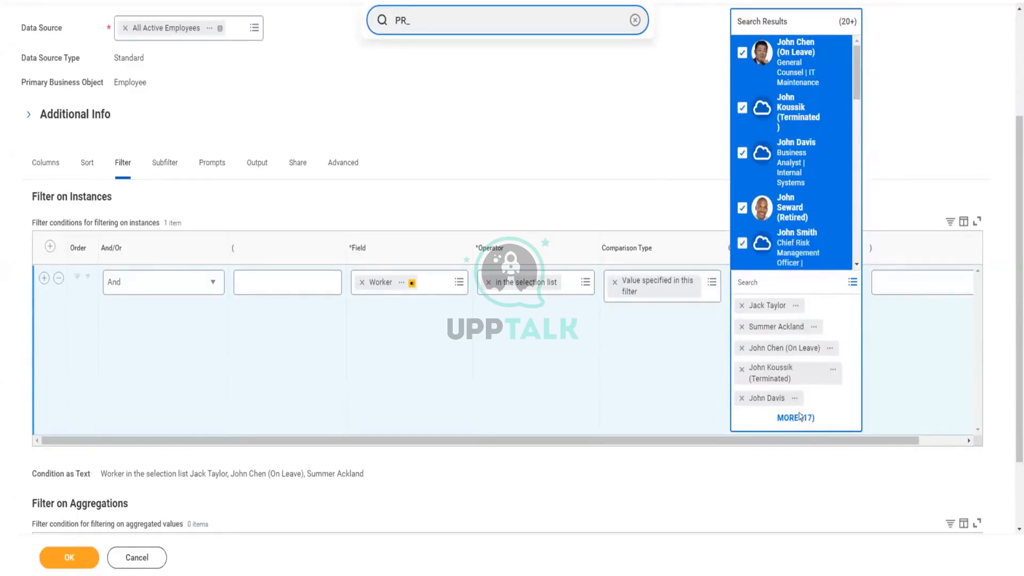
left_click(920, 369)
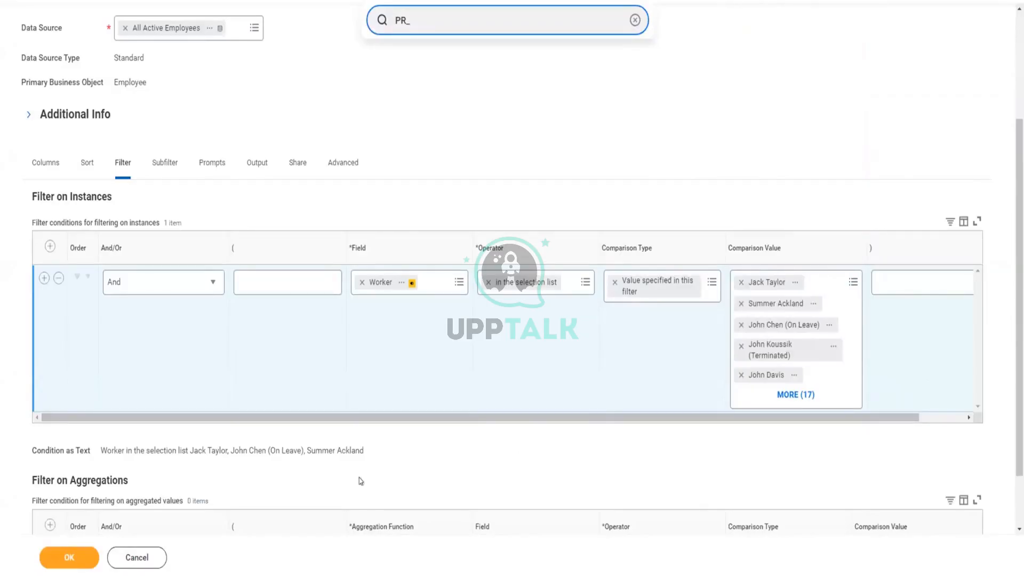
left_click(74, 557)
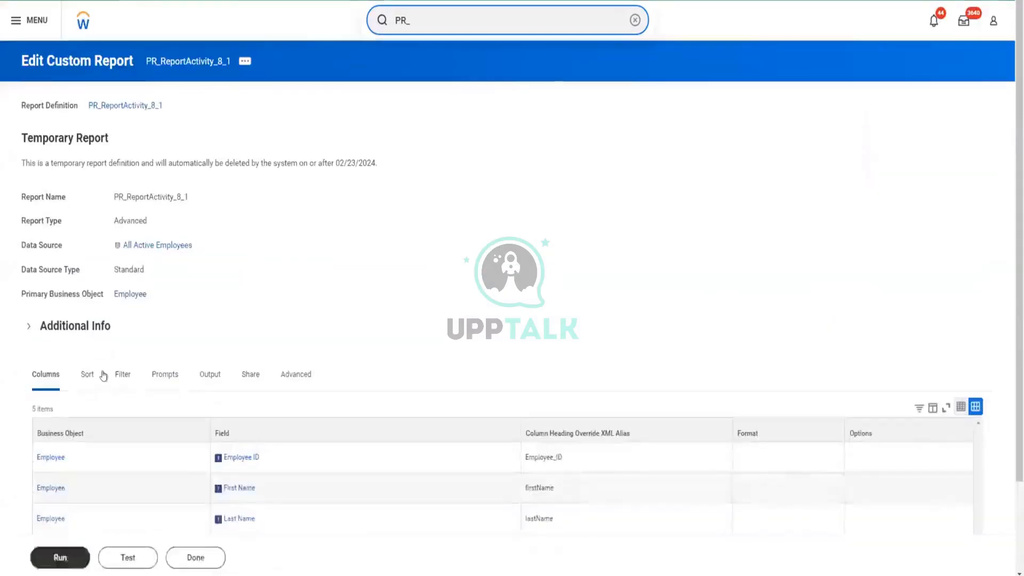
Review the instance filter conditions of the saved report.
left_click(122, 374)
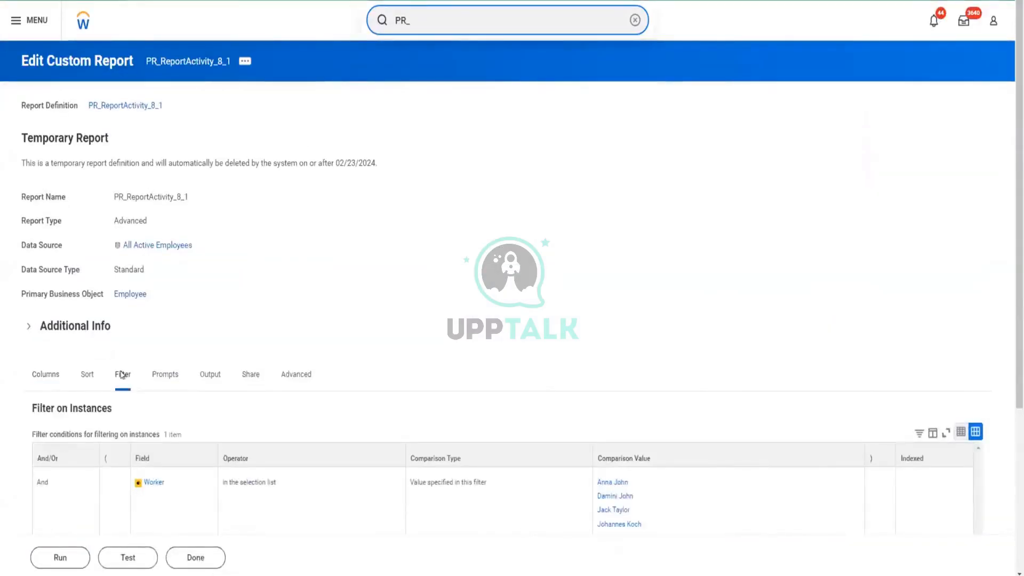
scroll(142, 397, "down", 3)
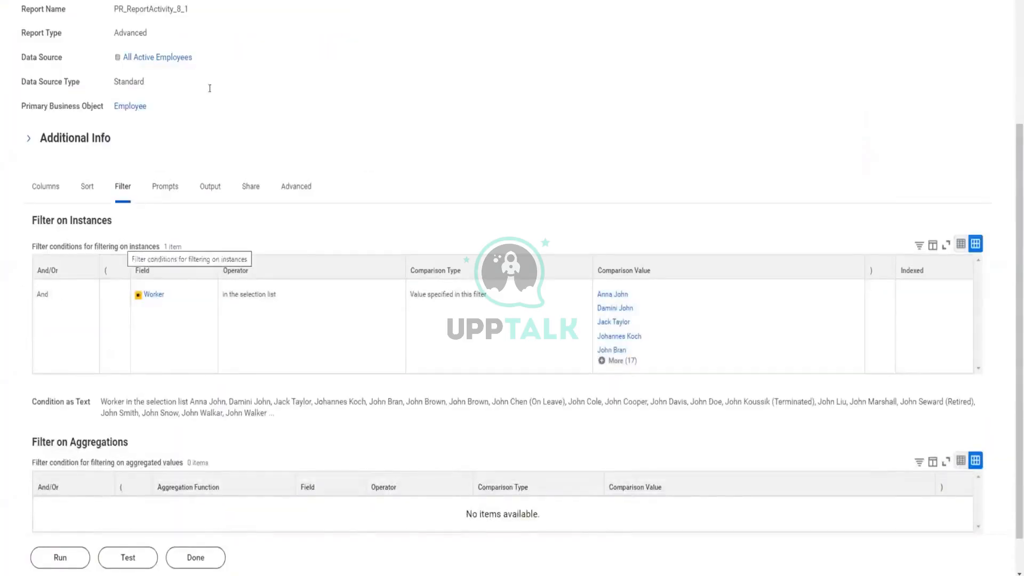
scroll(120, 245, "up", 4)
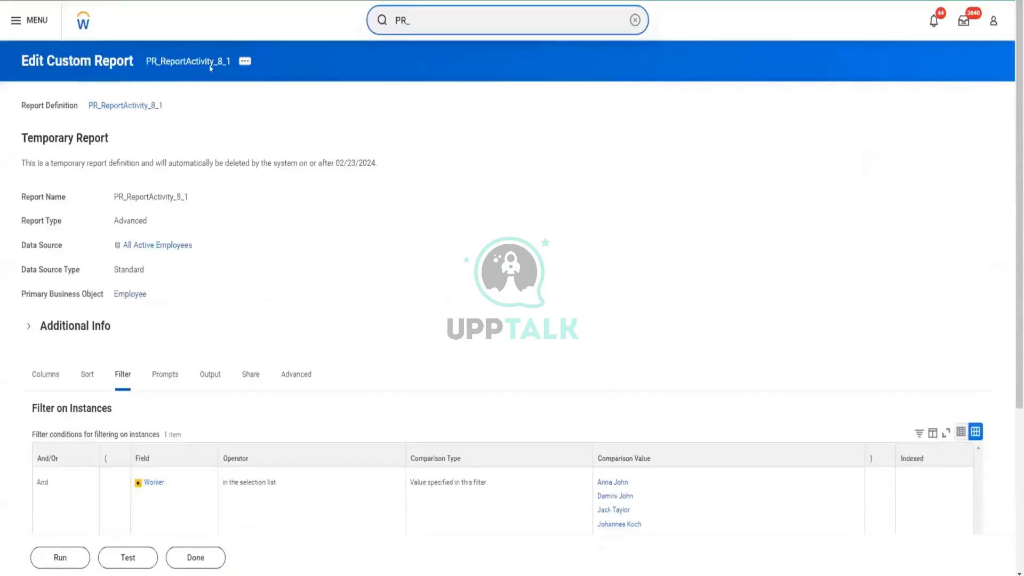
Reopen PR_ReportActivity_8_1 for editing and bring up its advanced Web Services Options.
left_click(243, 59)
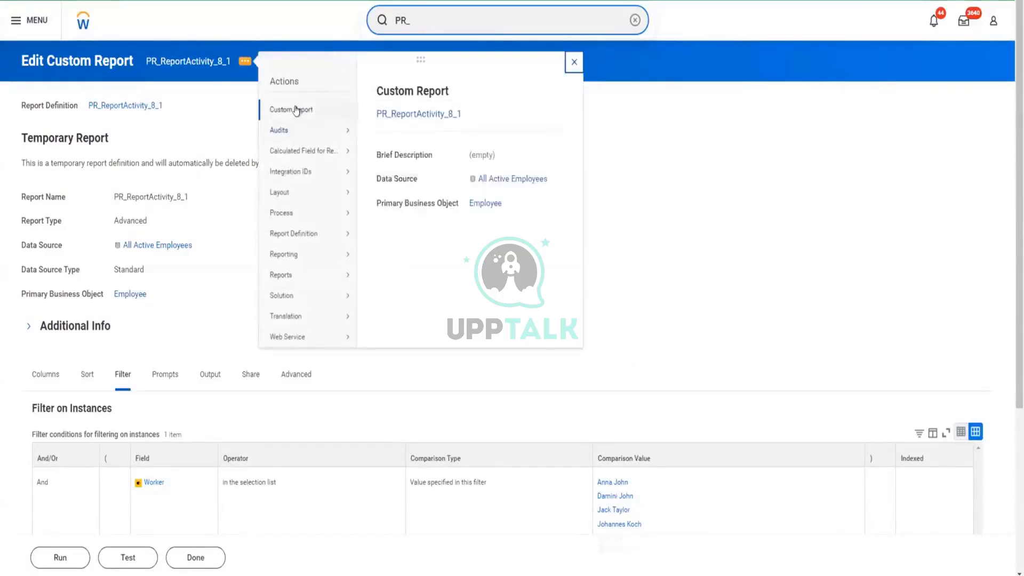
mouse_move(296, 110)
left_click(373, 107)
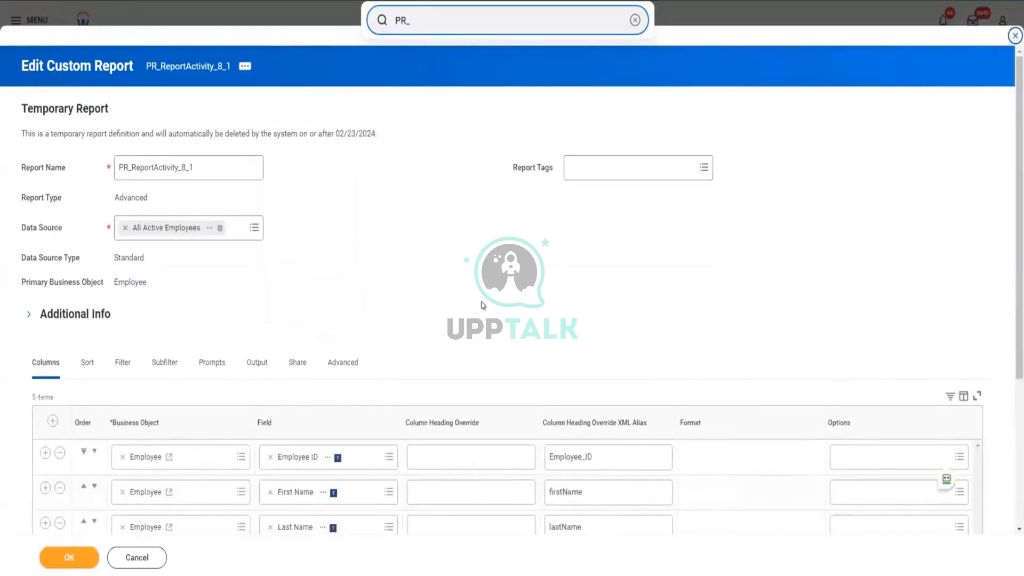
left_click(116, 365)
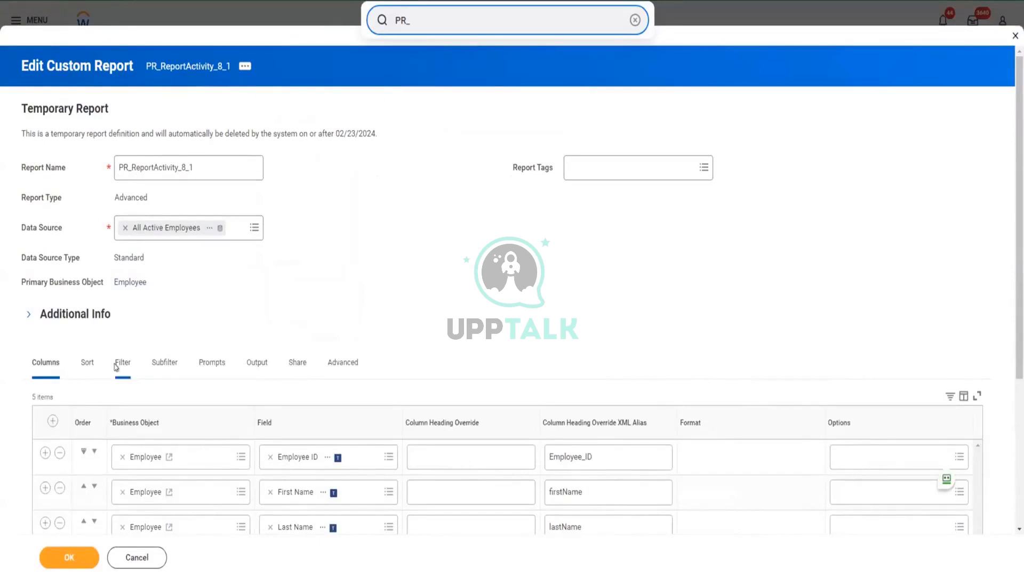
left_click(351, 367)
scroll(348, 315, "down", 2)
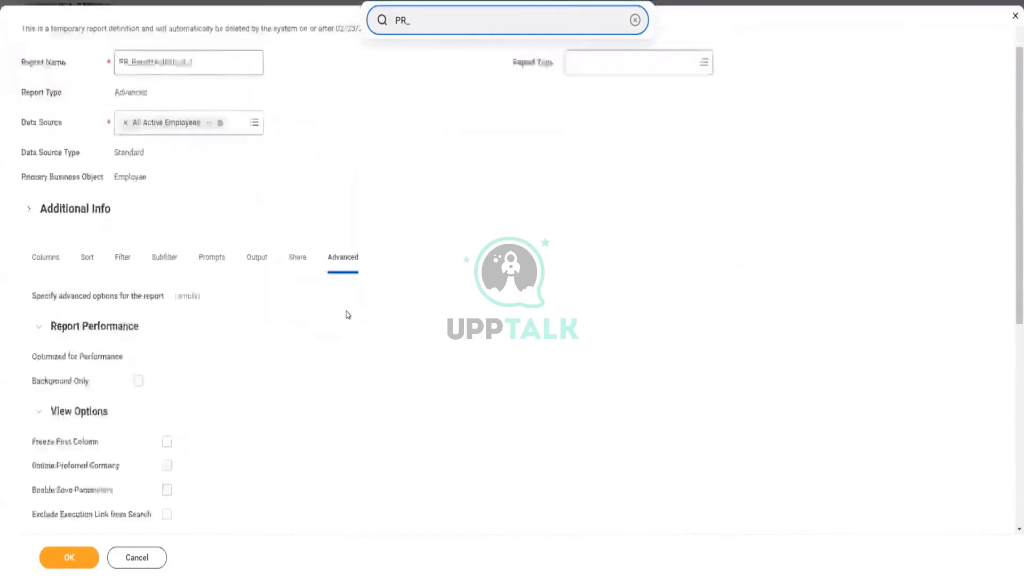
scroll(348, 315, "down", 3)
scroll(263, 305, "down", 3)
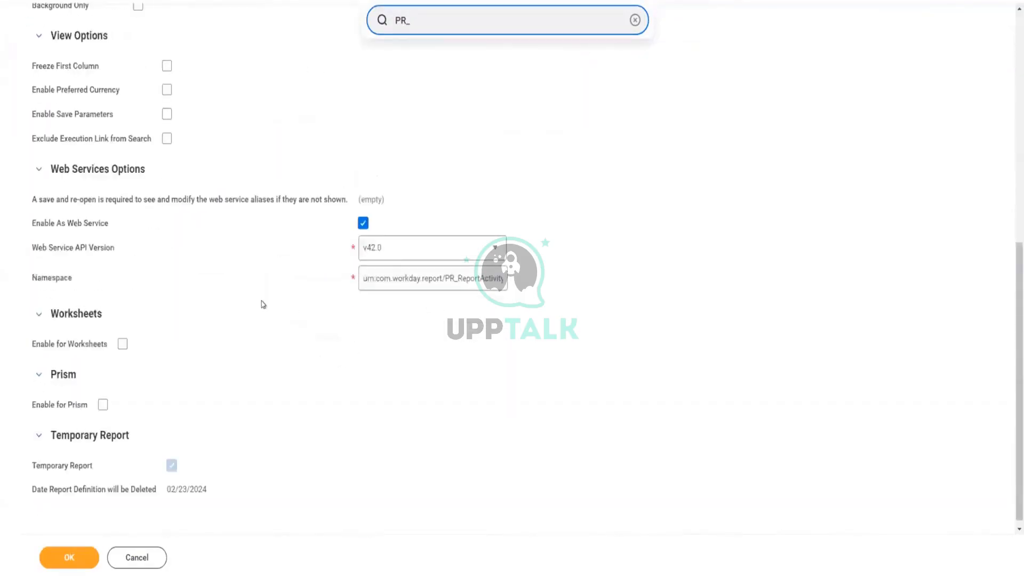
scroll(263, 305, "down", 1)
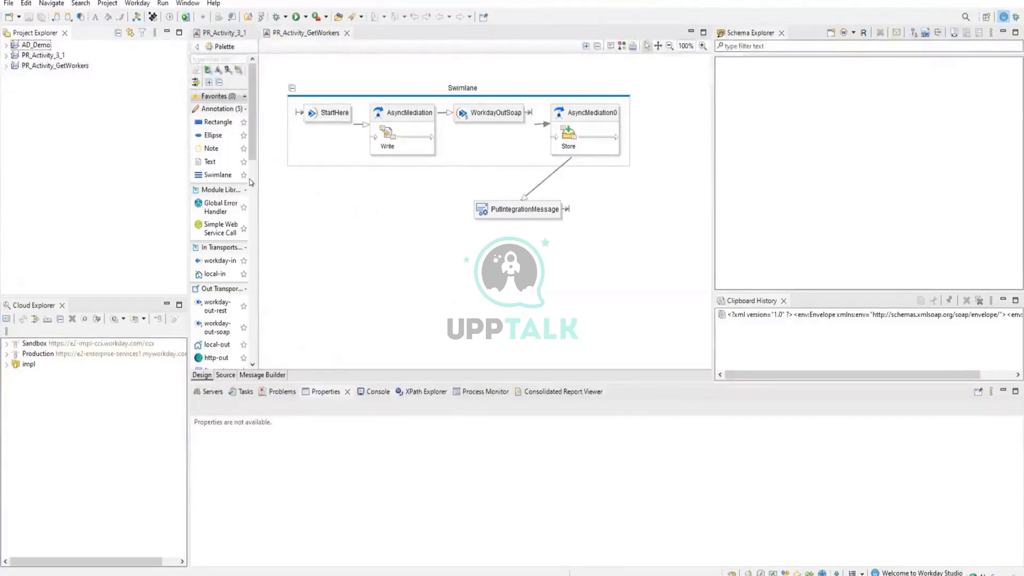
Switch to Workday Studio and show the namespace prefixes of the PR_Activity_GetWorkers assembly.
left_click(309, 230)
left_click(315, 268)
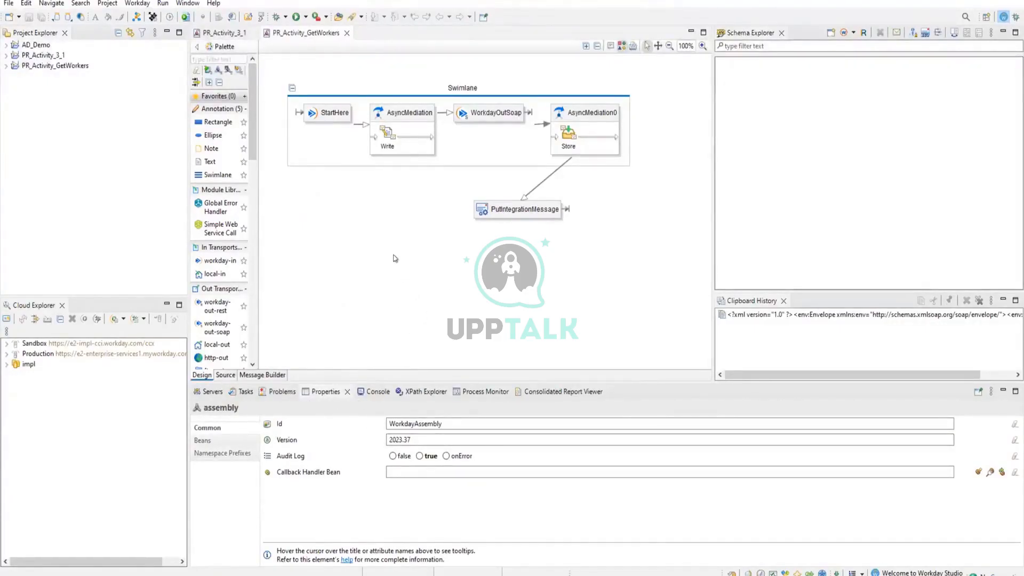
mouse_move(394, 257)
mouse_move(333, 436)
left_click(224, 455)
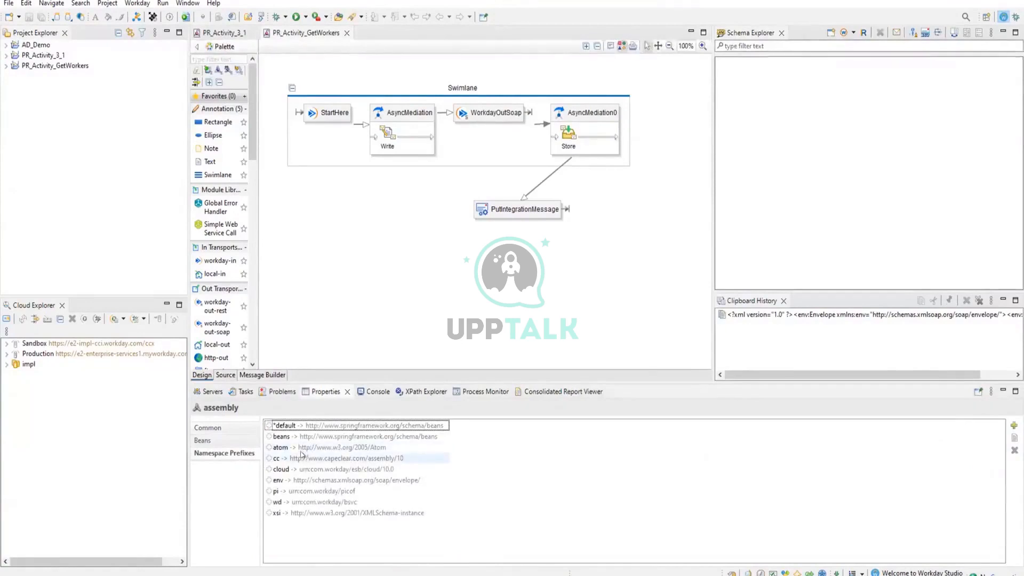
Copy the namespace urn:com.workday/bsvc from the wd prefix mapping and close the mapping without changes.
left_click(270, 504)
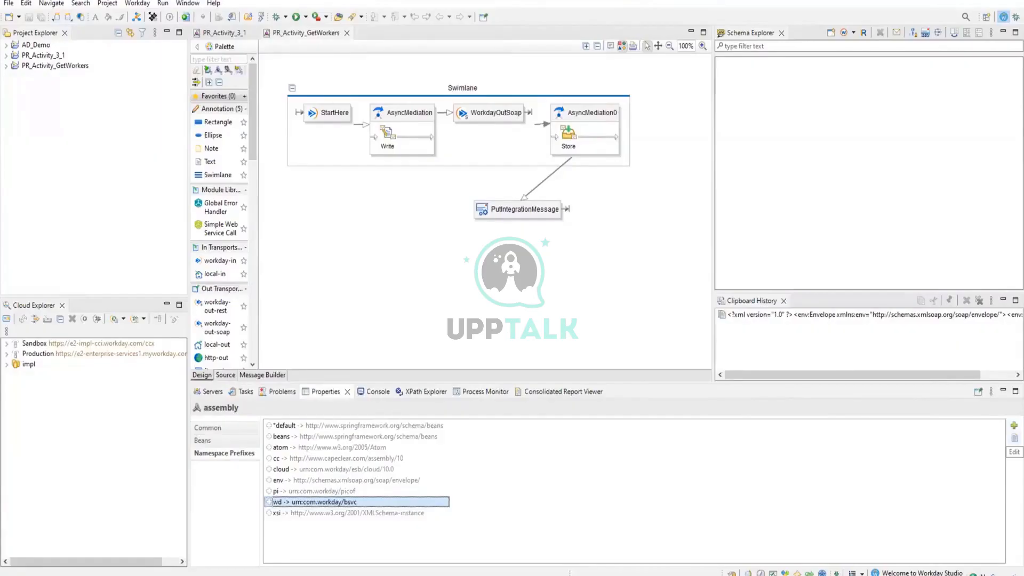
left_click(1014, 438)
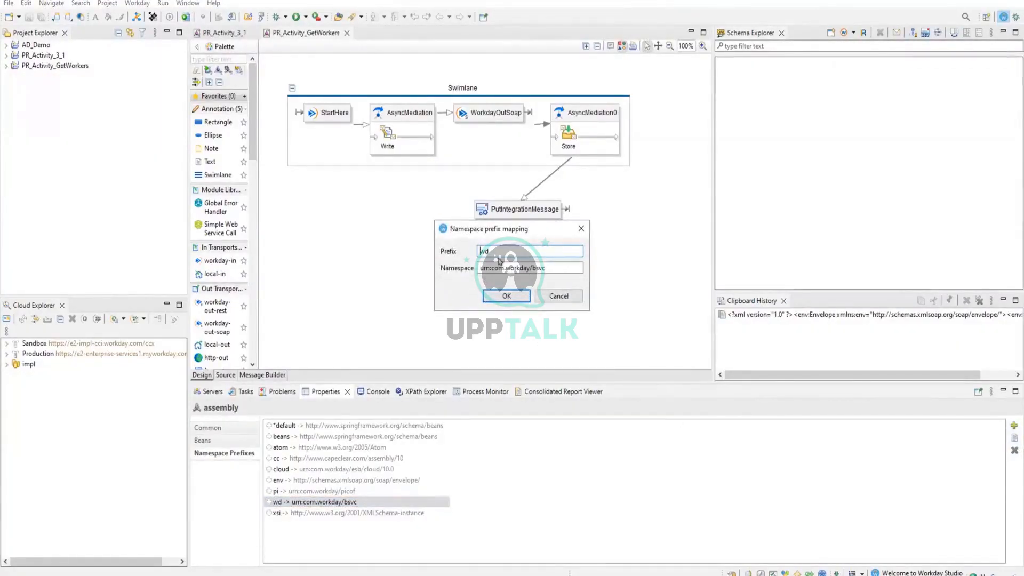
left_click(546, 264)
double_click(481, 268)
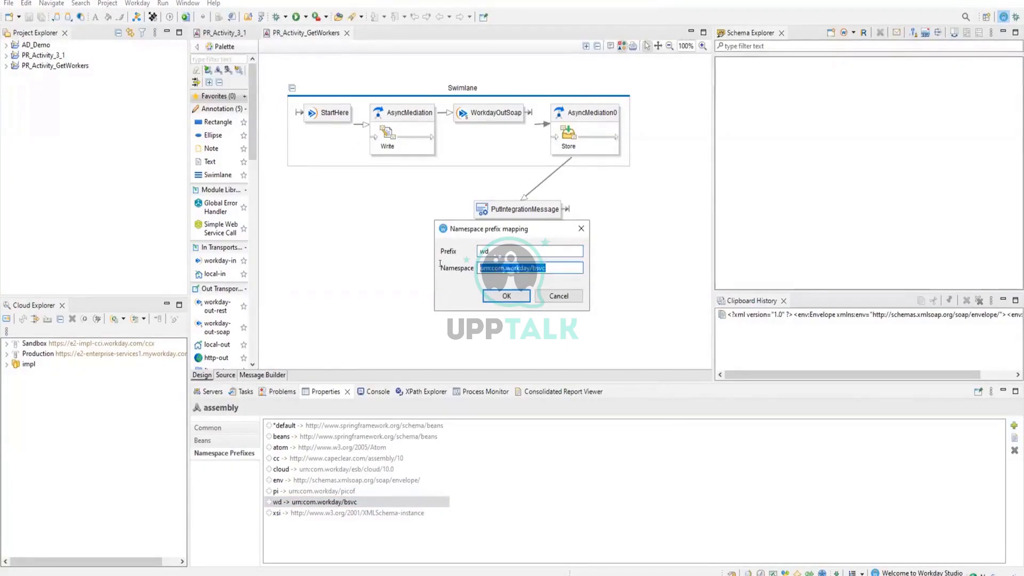
key("ctrl+c")
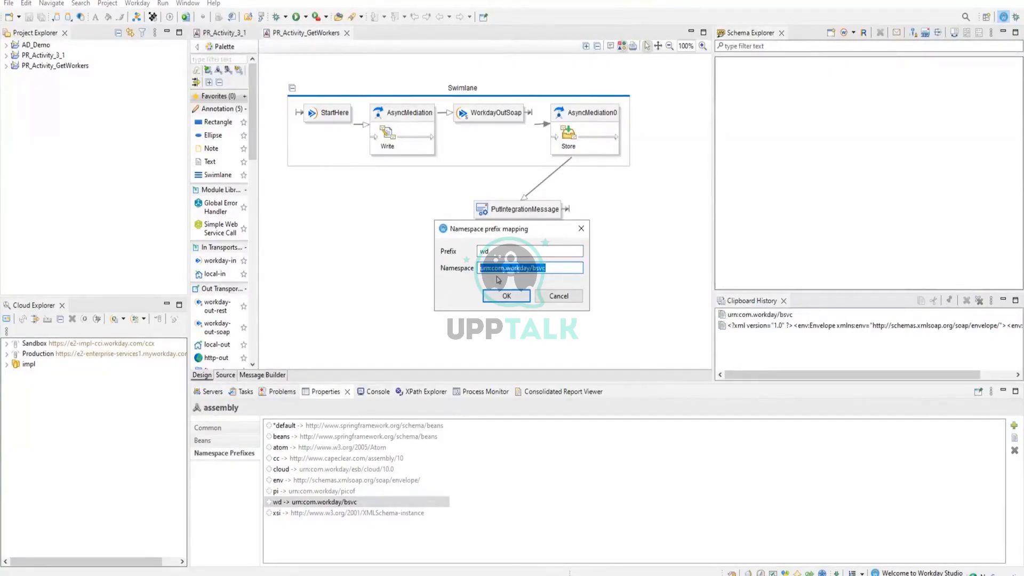
left_click(555, 297)
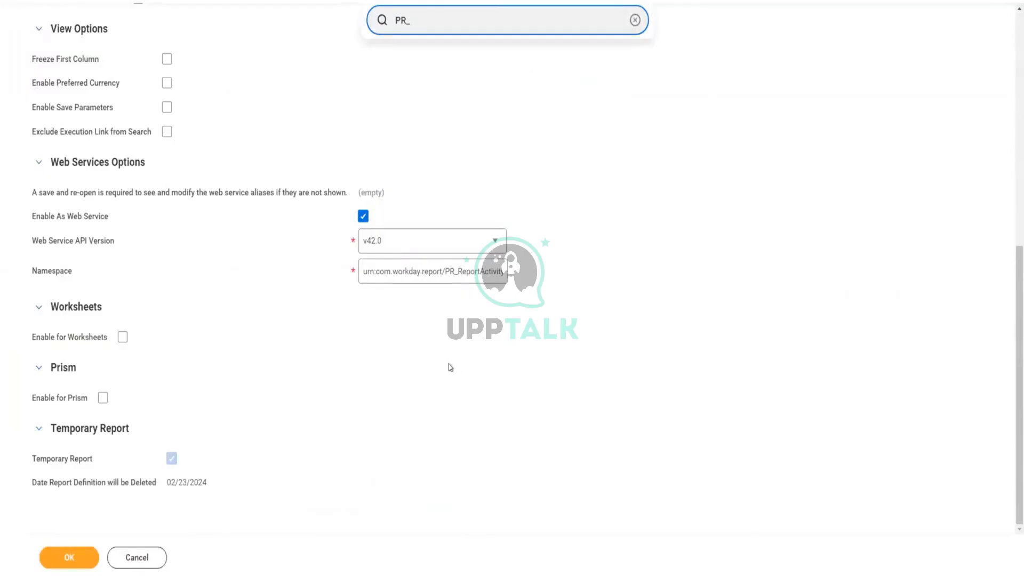
Replace the report's web service namespace with the copied urn:com.workday/bsvc and save the report.
left_click(447, 276)
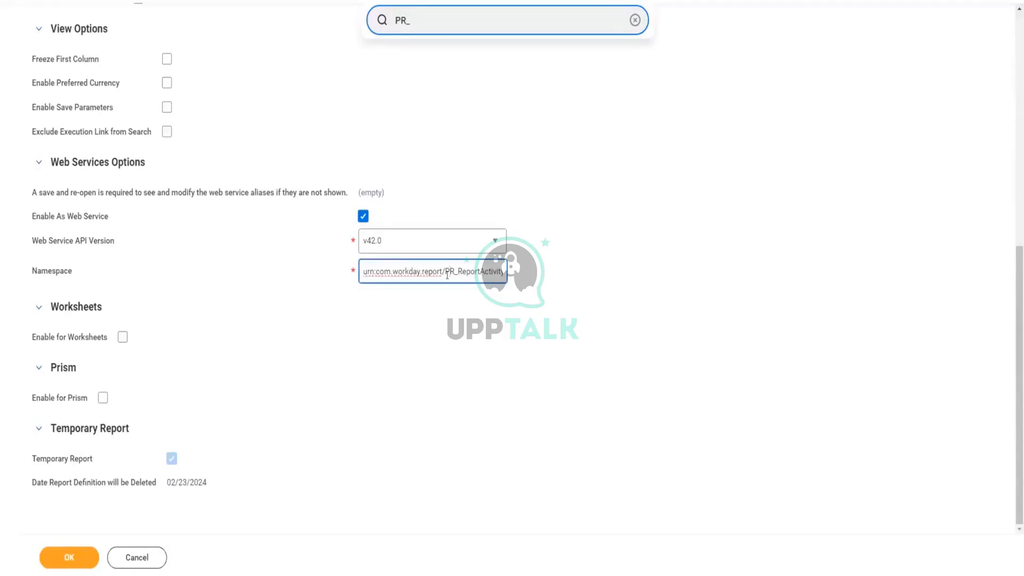
key("ctrl+a")
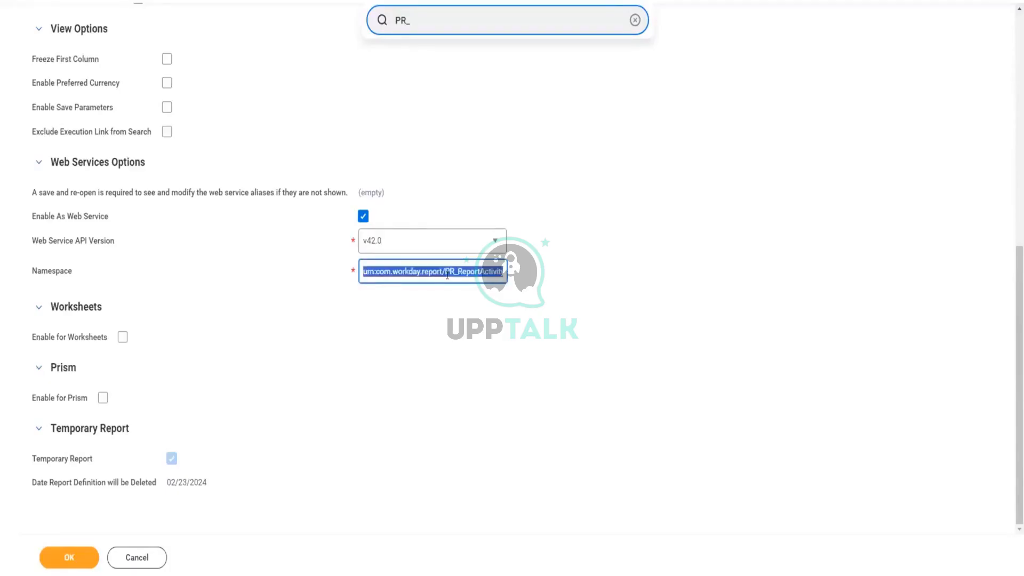
key("BackSpace")
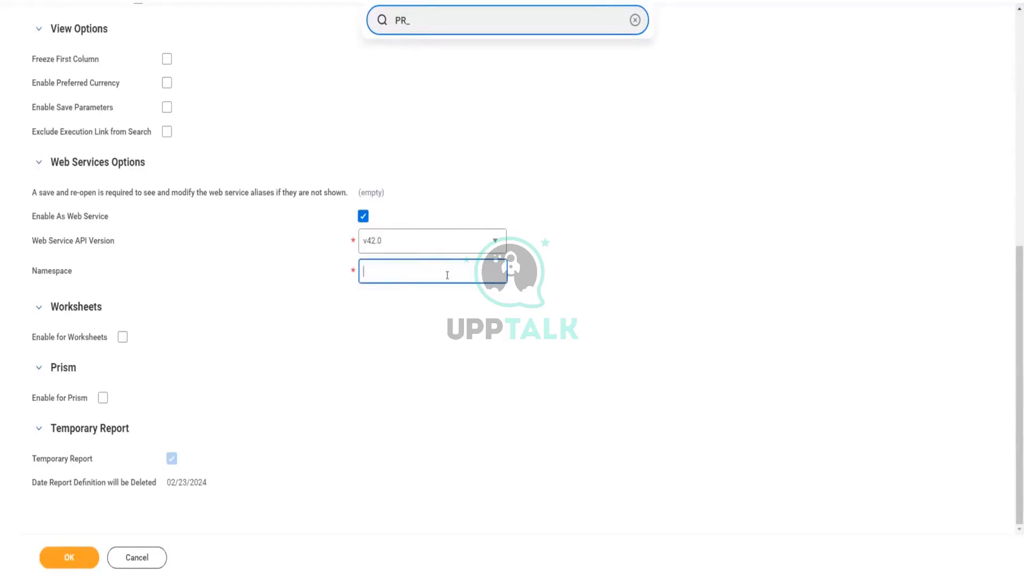
key("ctrl+v")
left_click(599, 295)
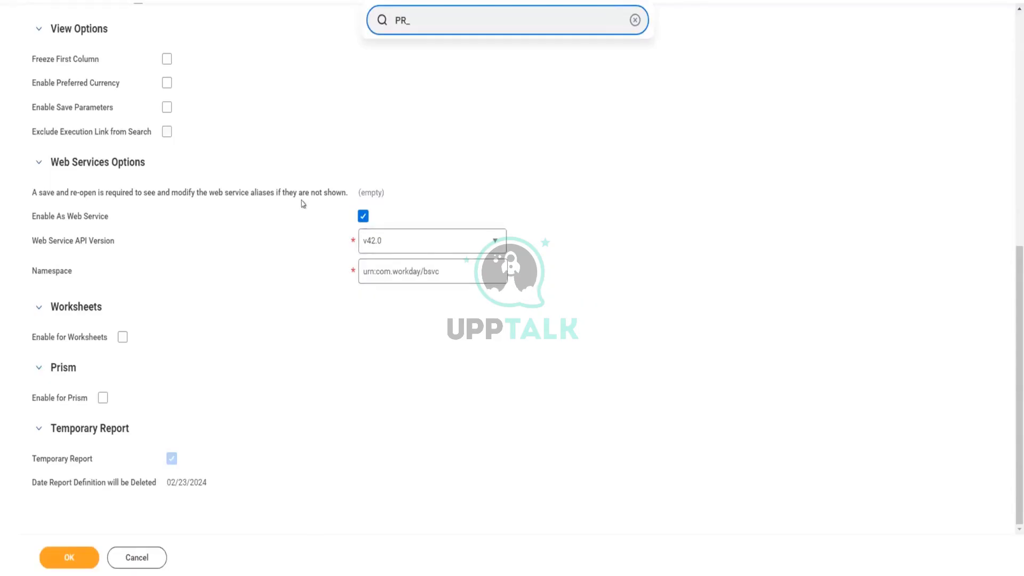
left_click(74, 557)
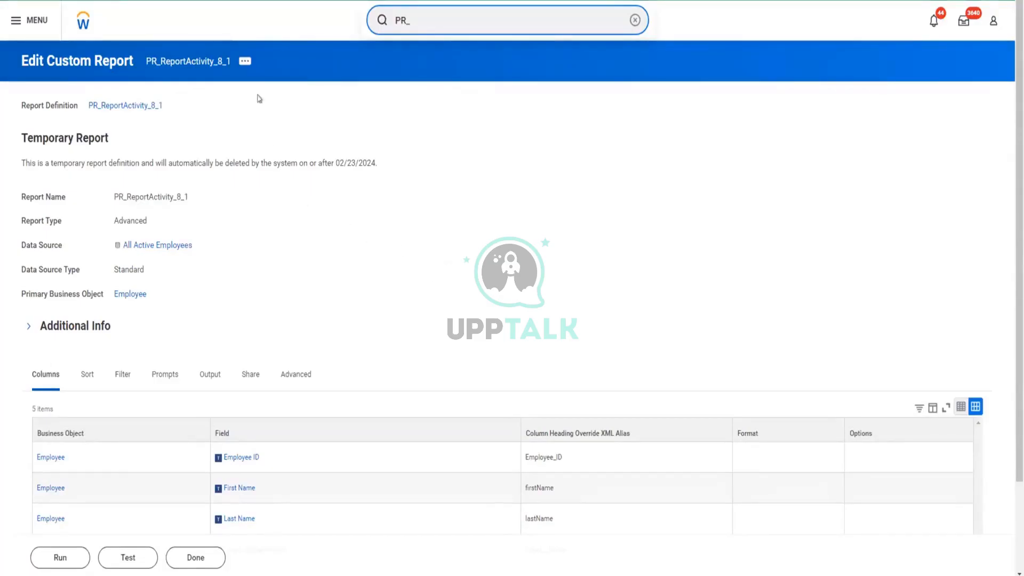
Run PR_ReportActivity_8_1 and examine the listed workers and their active status.
left_click(239, 64)
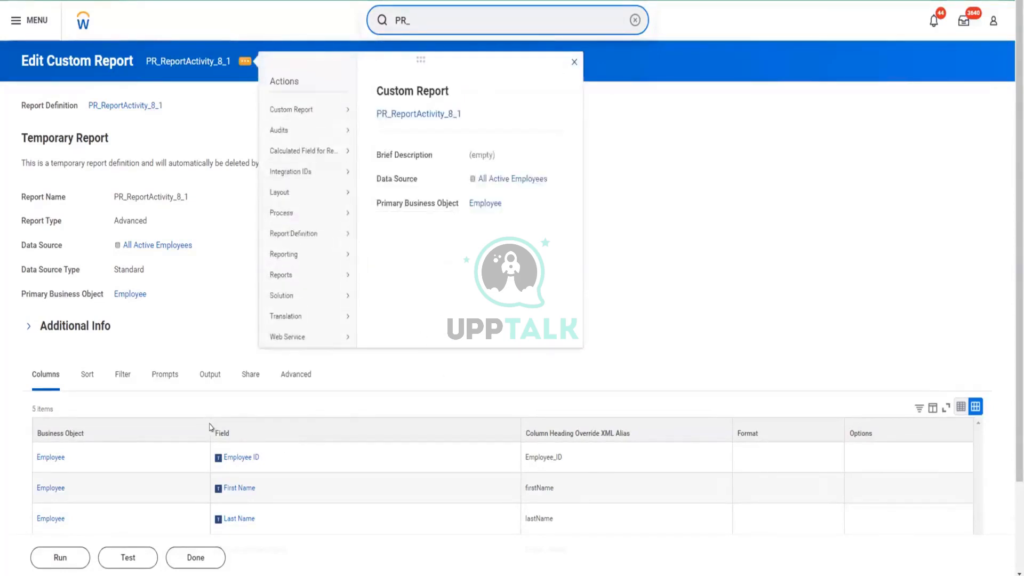
left_click(33, 553)
left_click(40, 558)
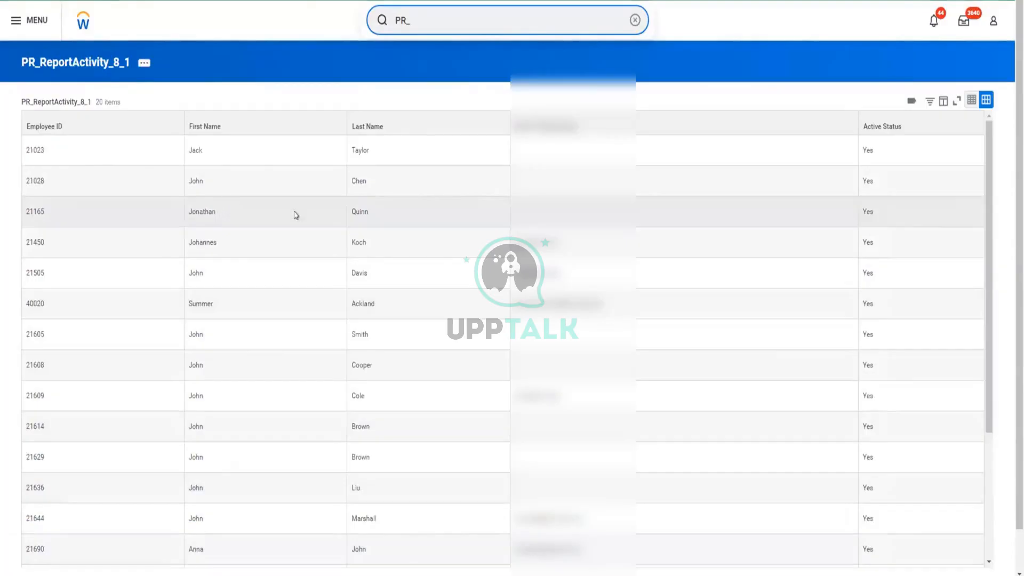
scroll(336, 249, "down", 2)
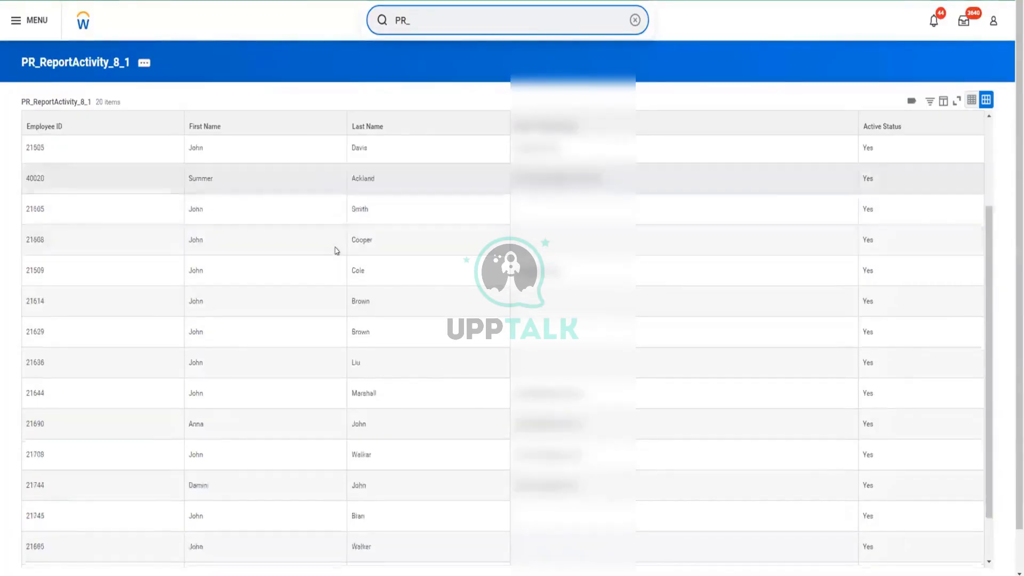
scroll(337, 250, "down", 2)
scroll(339, 247, "down", 1)
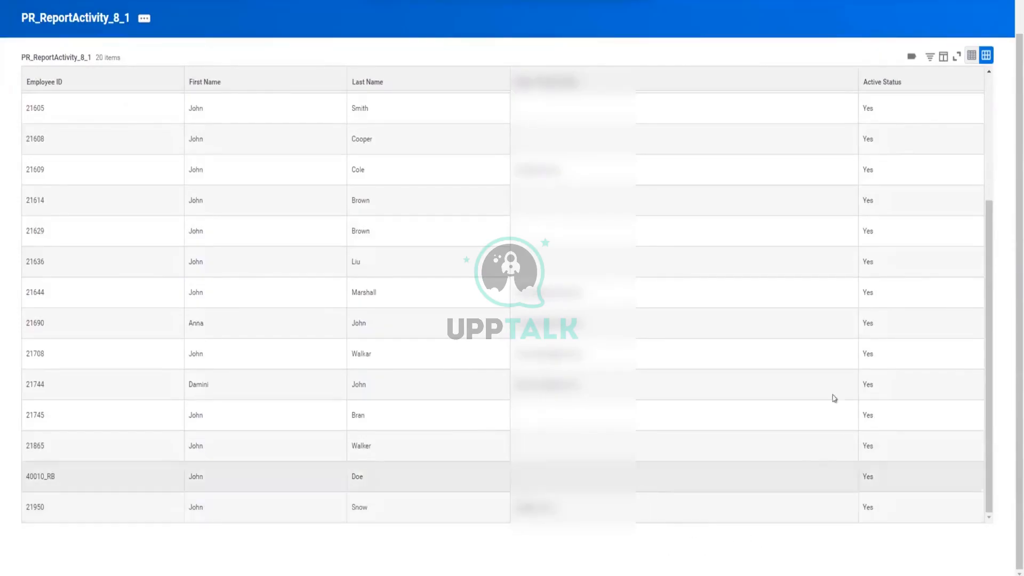
scroll(770, 366, "up", 3)
scroll(770, 366, "up", 1)
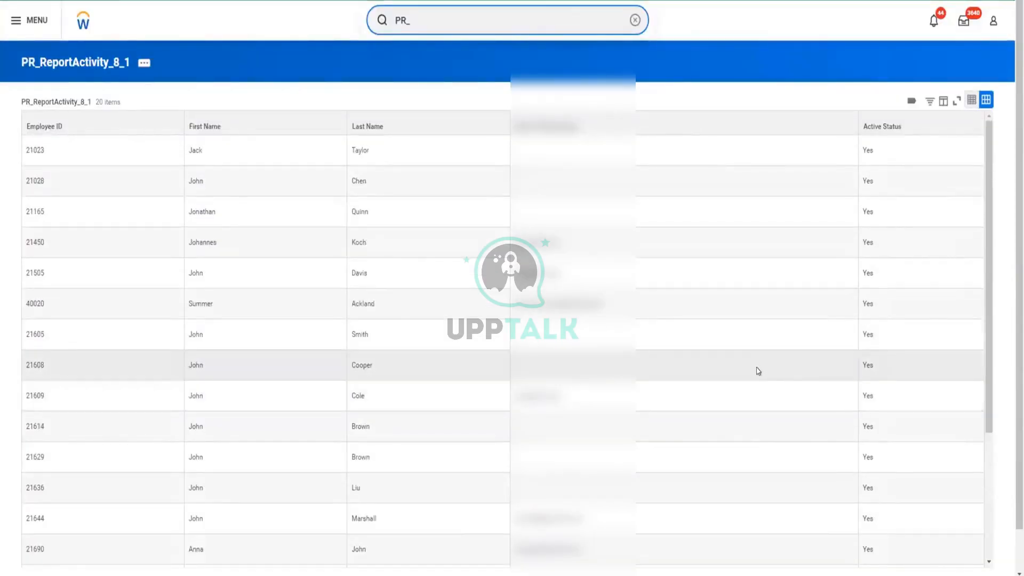
scroll(755, 375, "down", 3)
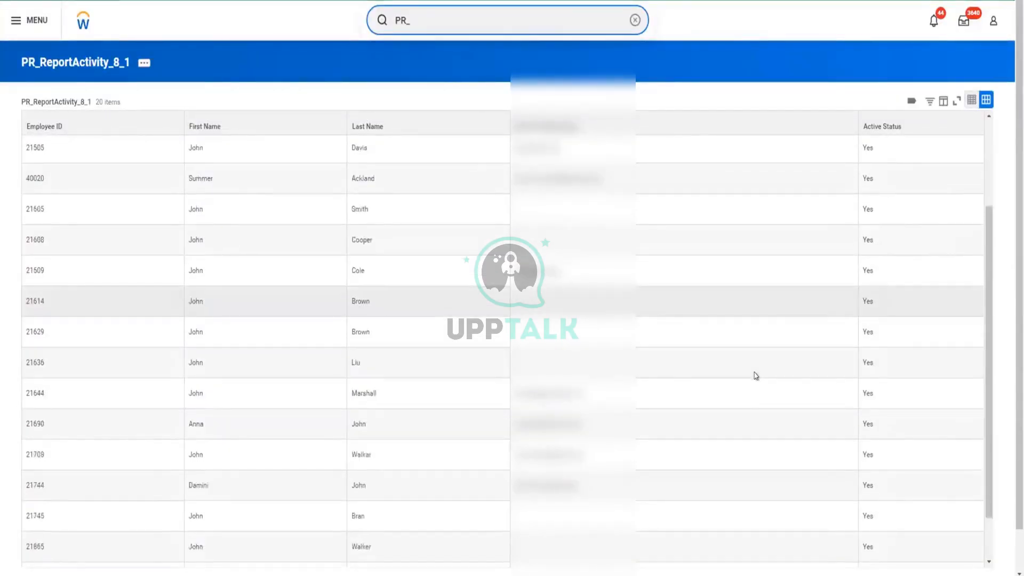
scroll(430, 498, "down", 1)
scroll(145, 330, "up", 4)
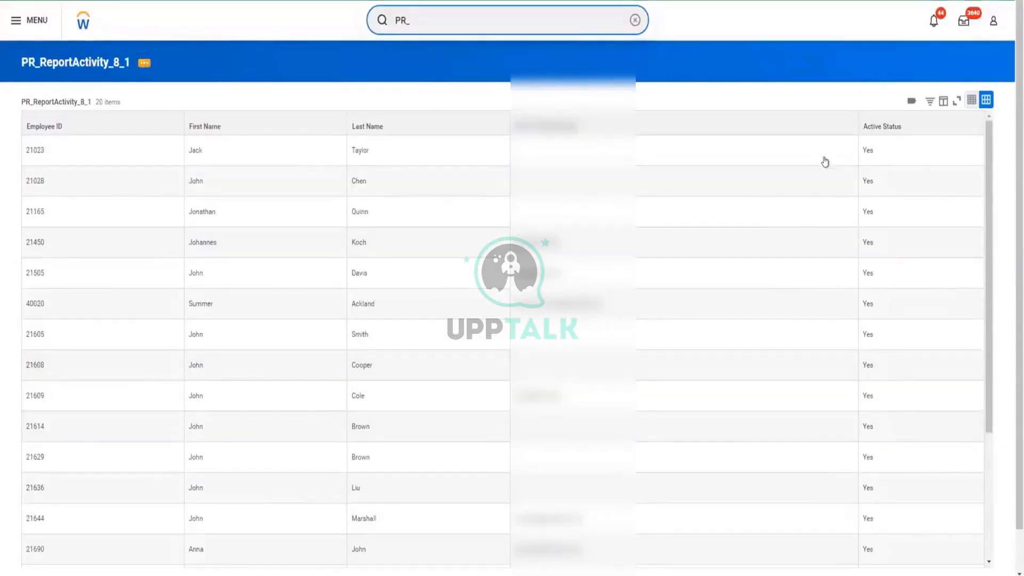
Filter the report results to workers whose Active Status is No.
left_click(888, 126)
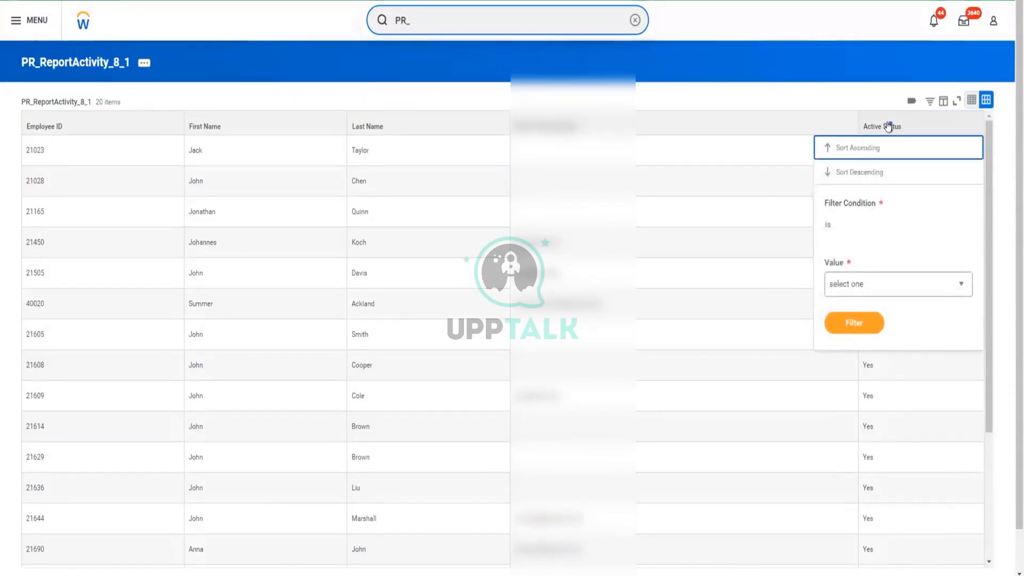
left_click(883, 288)
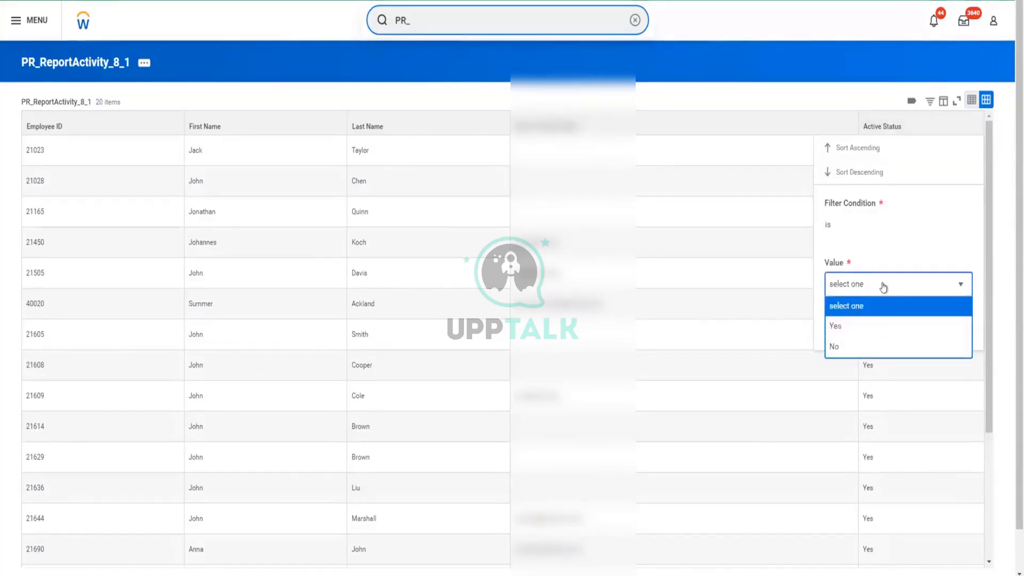
left_click(841, 343)
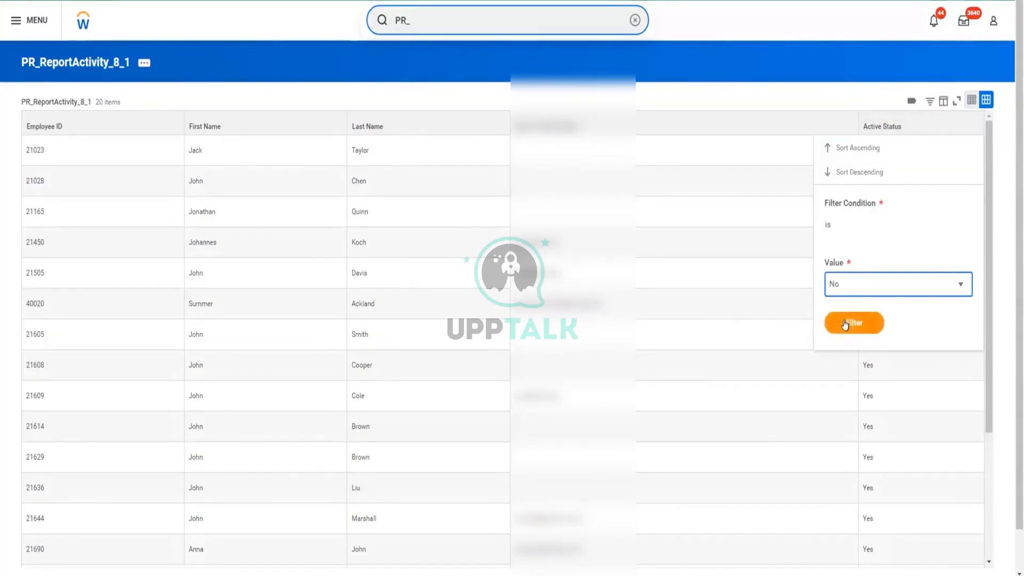
left_click(848, 322)
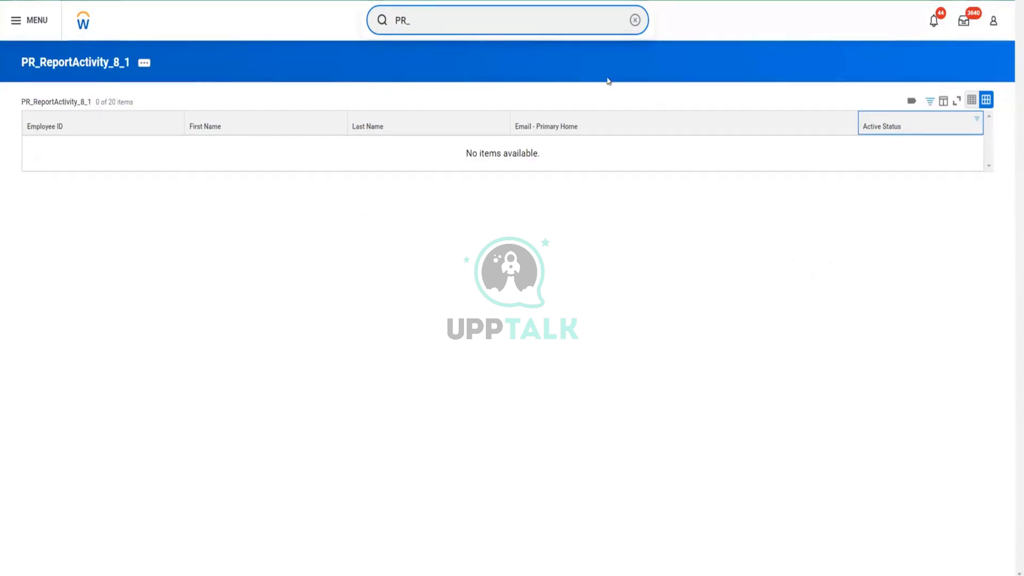
Reopen PR_ReportActivity_8_1 for editing and show its instance filter conditions.
left_click(143, 60)
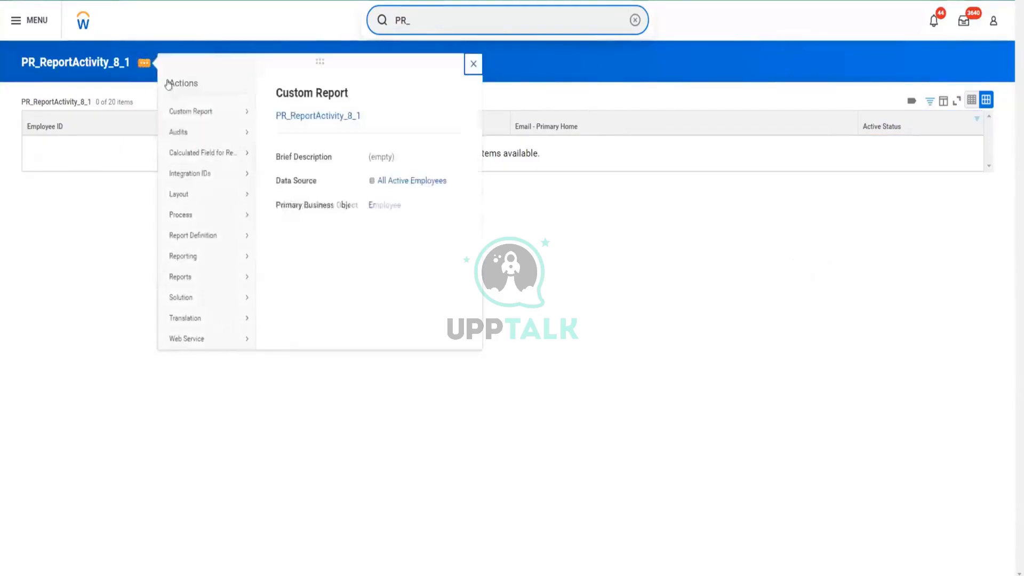
mouse_move(201, 111)
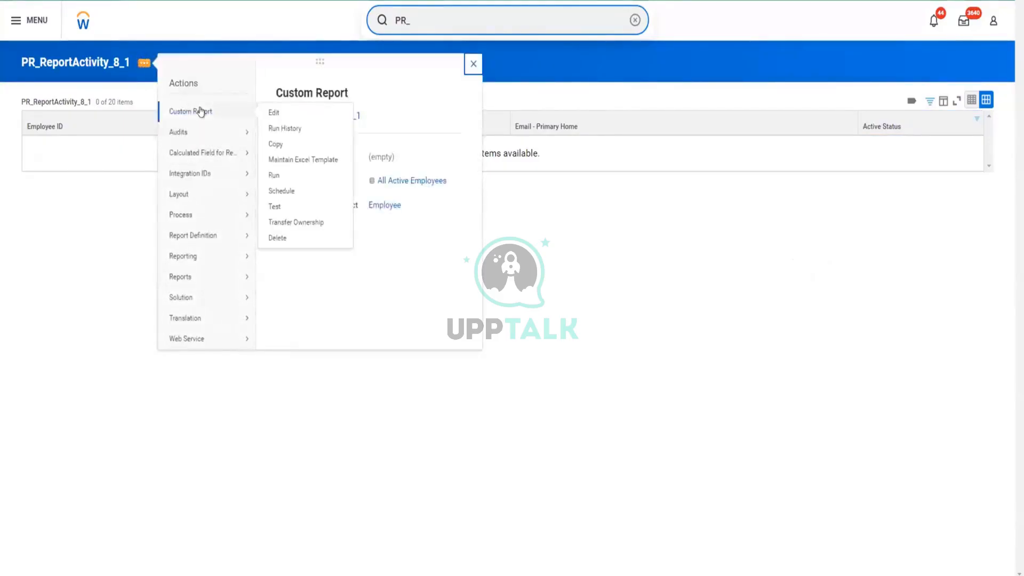
left_click(280, 113)
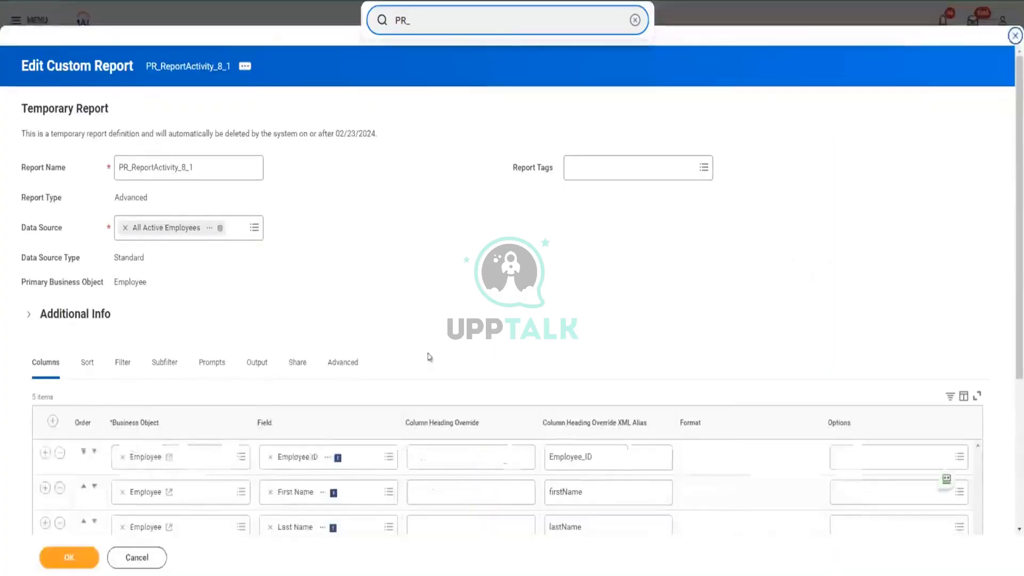
scroll(606, 450, "down", 3)
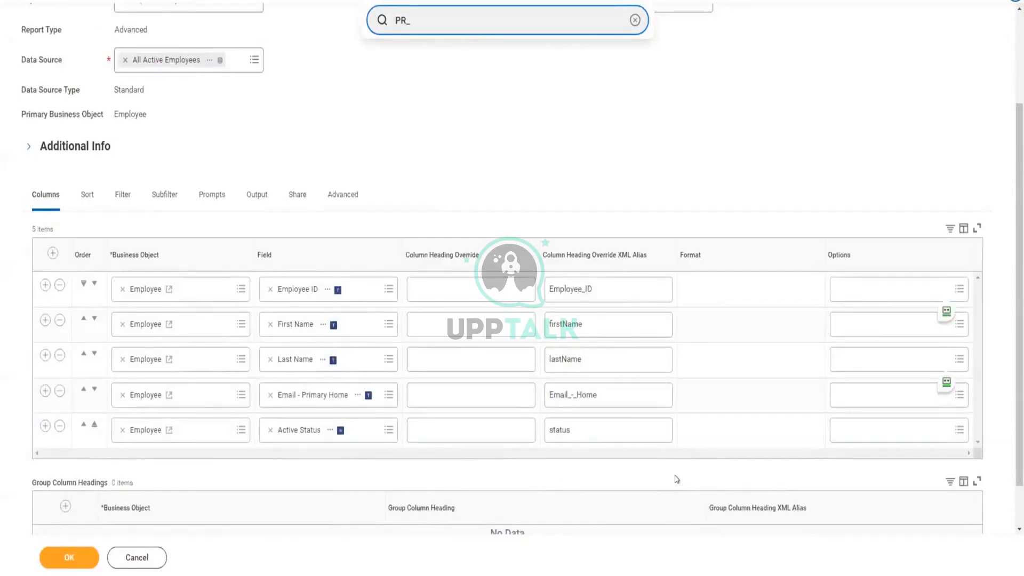
left_click(117, 195)
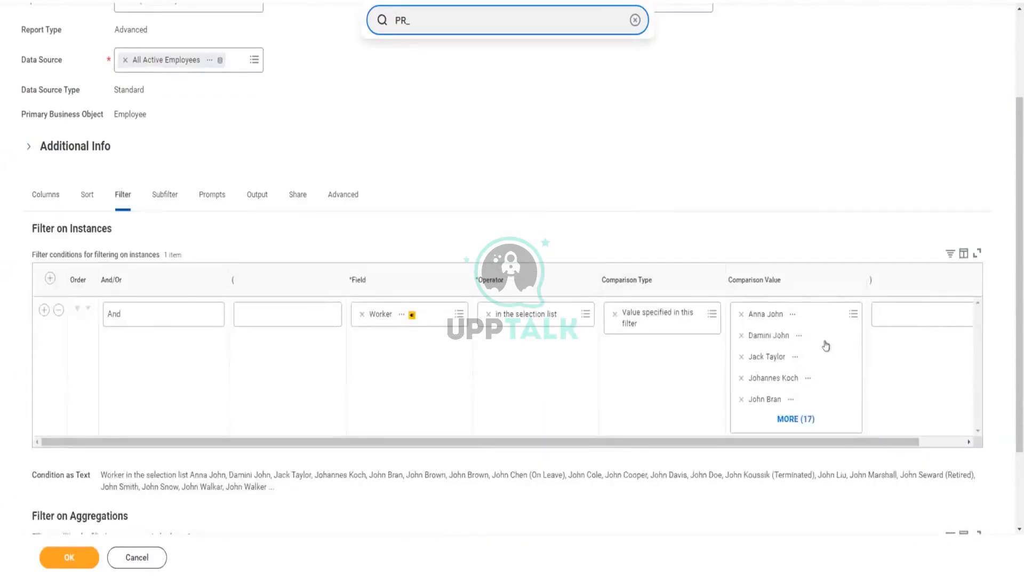
Search the Worker condition's comparison values by a worker ID.
left_click(828, 341)
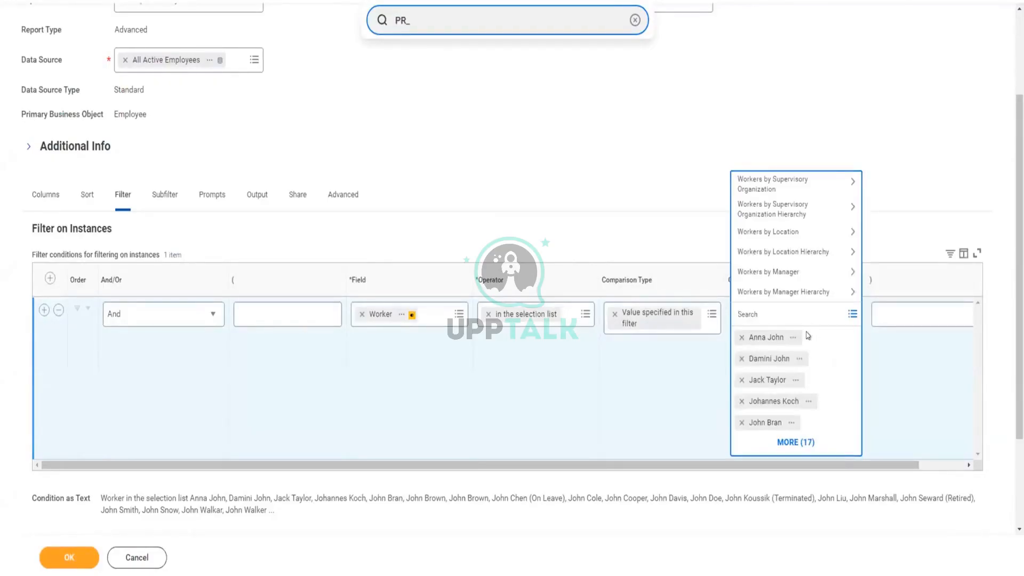
type("10009")
key("Return")
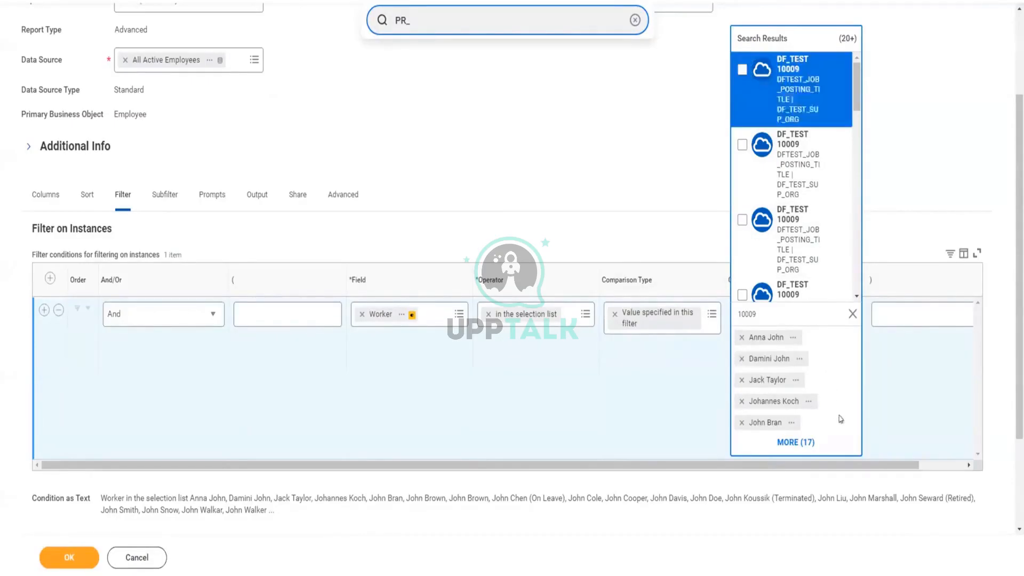
Replace the ID search in the Worker condition's comparison values with the retired worker's name and look that worker up.
left_click(767, 310)
key("BackSpace")
key("BackSpace")
key("BackSpace")
key("BackSpace")
key("BackSpace")
key("Return")
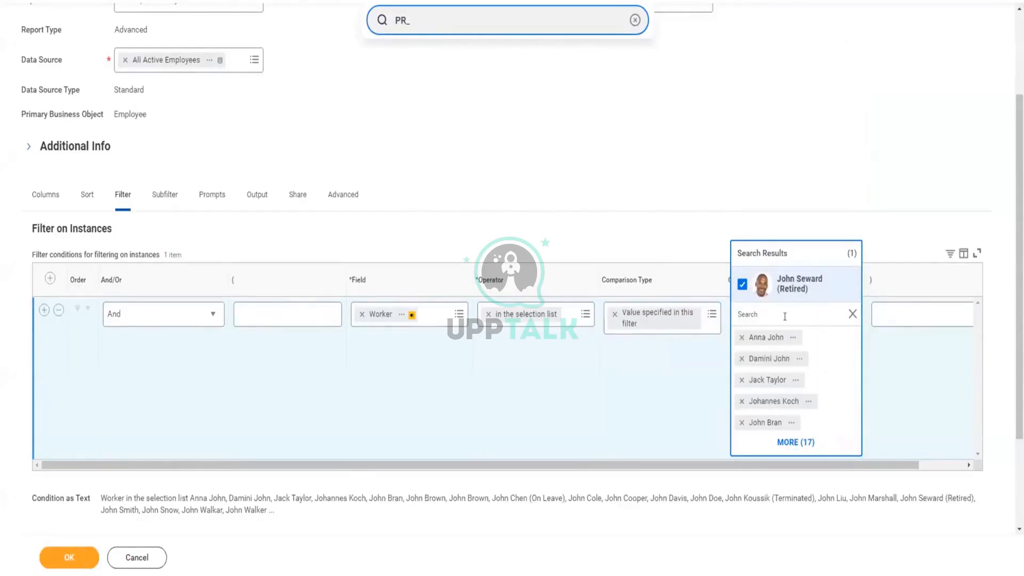
Look up the terminated worker by name in the Worker condition's comparison values and close the selection list.
key("Return")
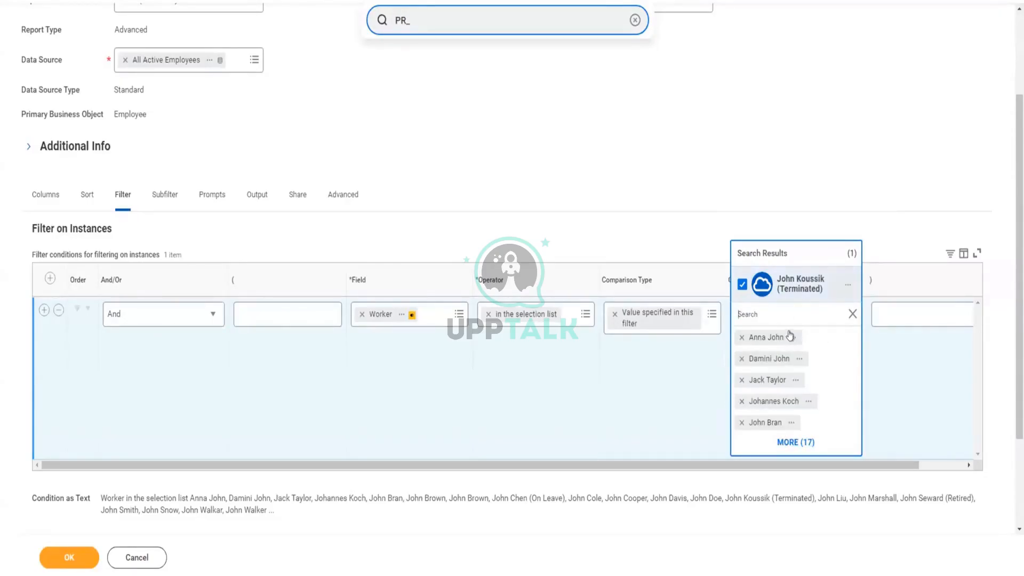
left_click(870, 149)
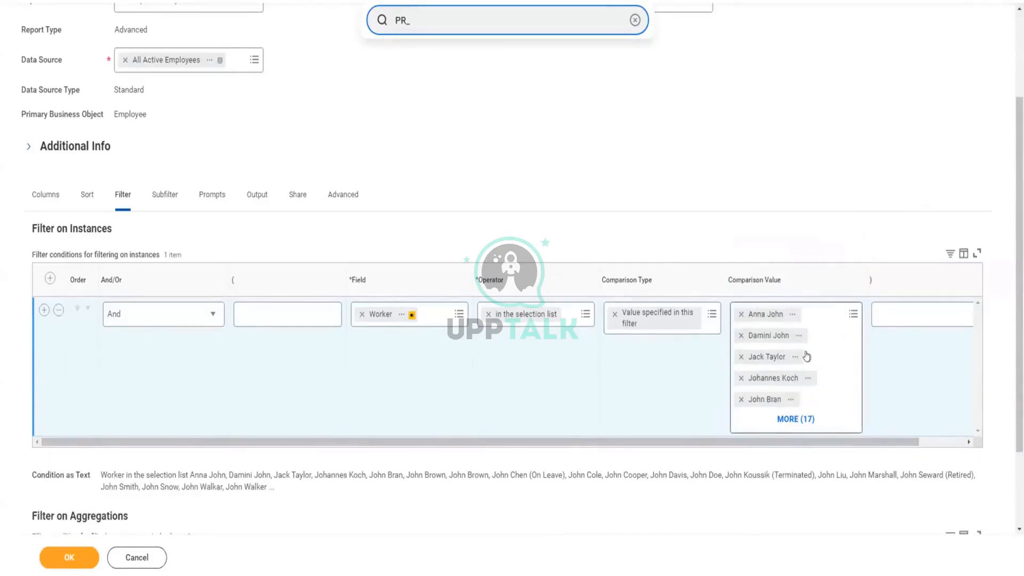
Save the report with its worker filter, run it again and review the listed workers.
scroll(807, 356, "down", 2)
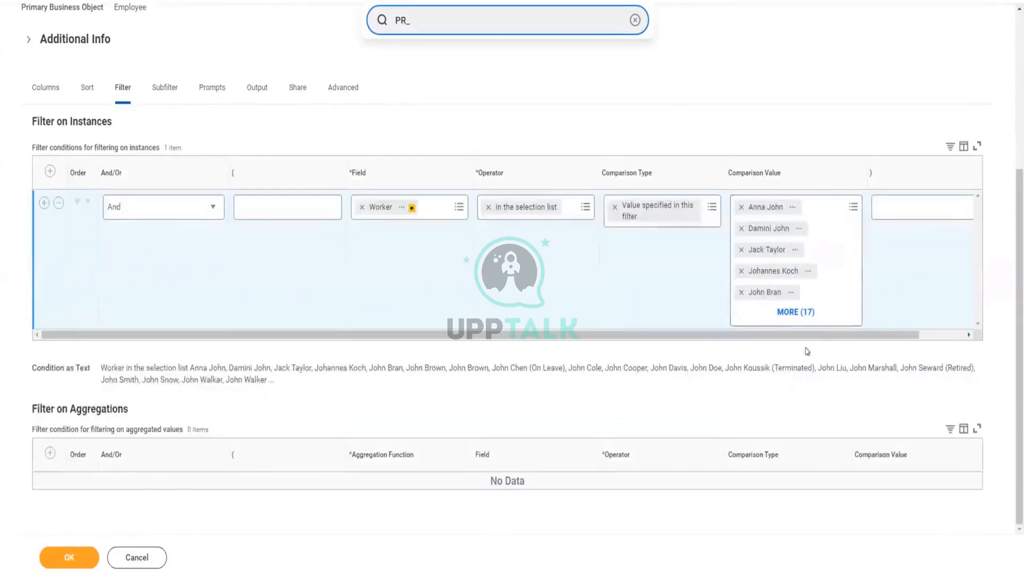
scroll(807, 351, "up", 1)
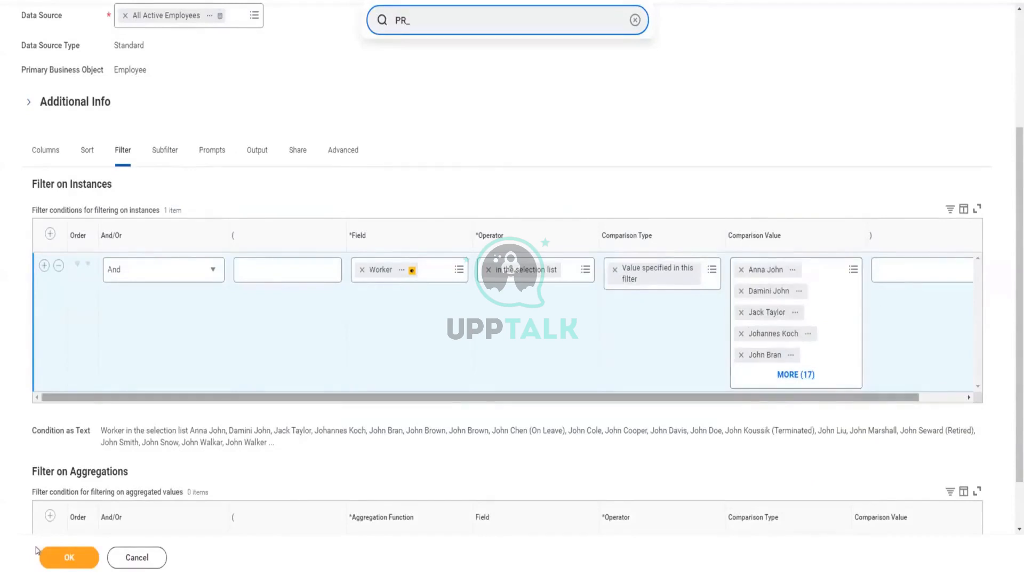
left_click(56, 564)
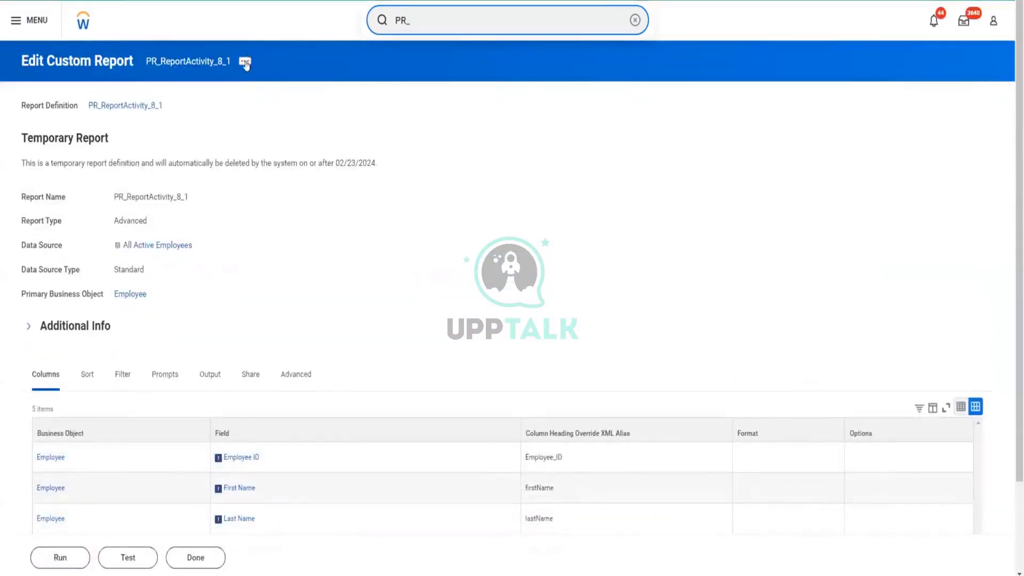
left_click(66, 560)
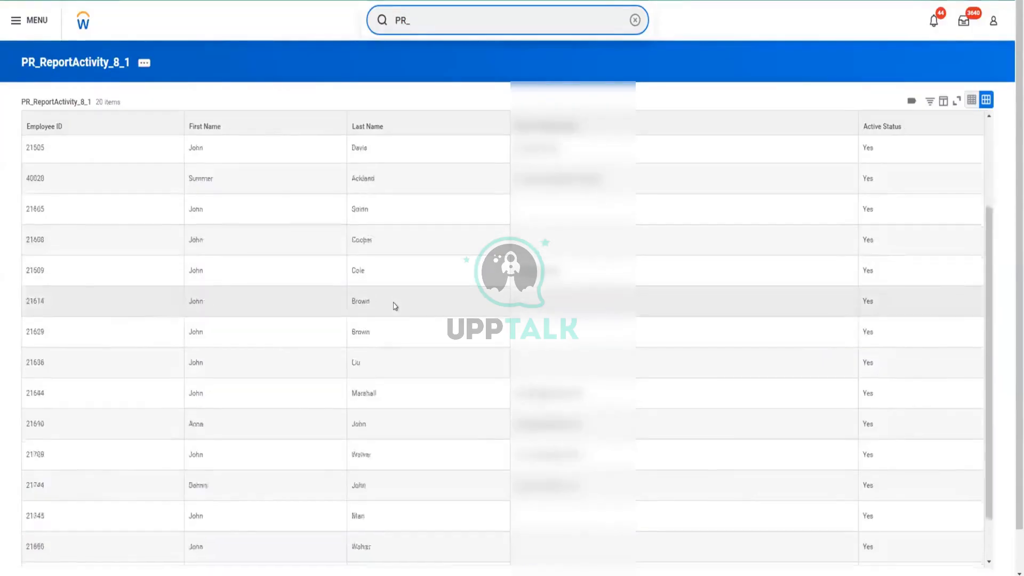
scroll(395, 306, "down", 1)
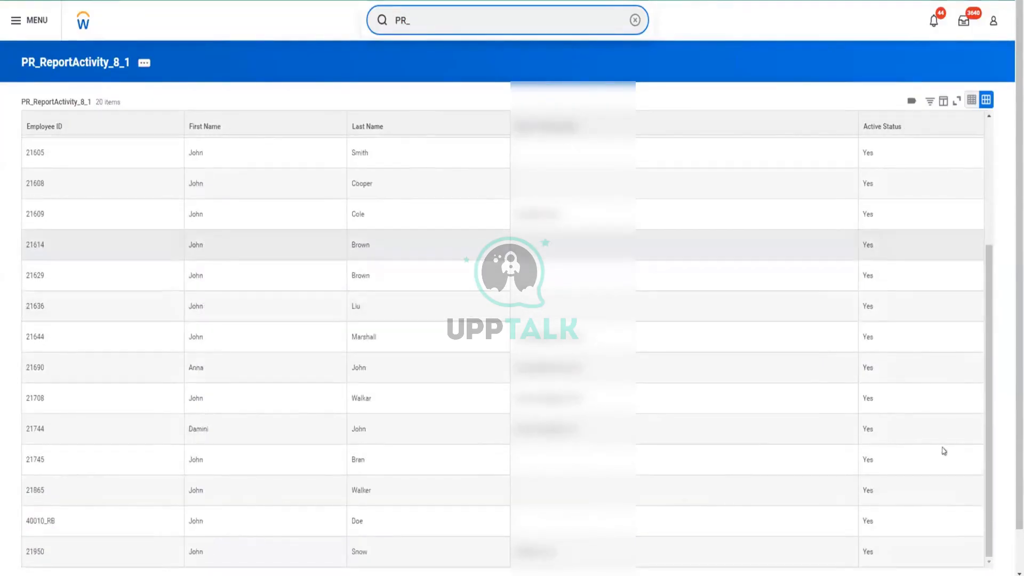
scroll(902, 355, "up", 3)
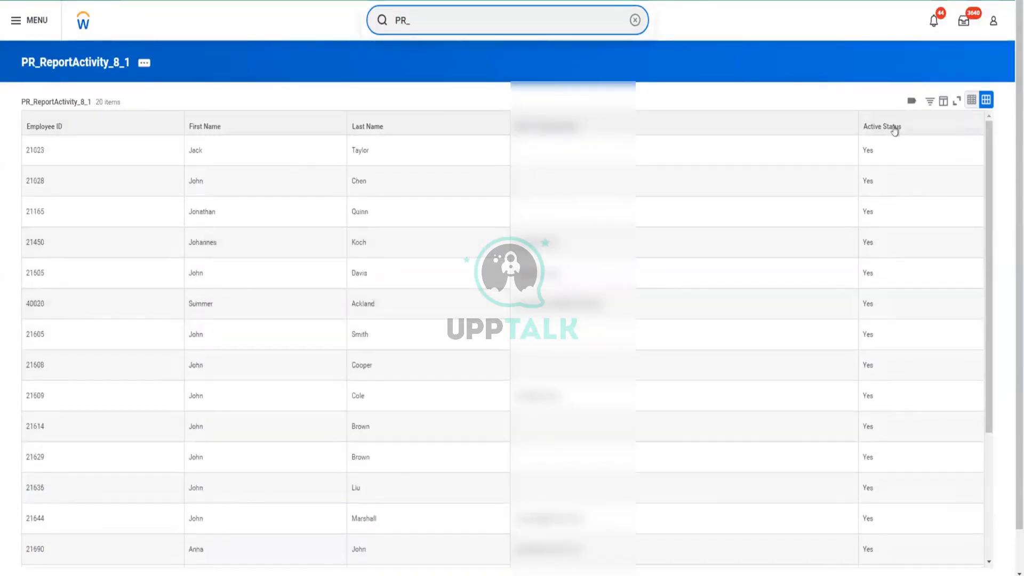
Filter the rerun report by Active Status No to check for inactive workers.
left_click(894, 128)
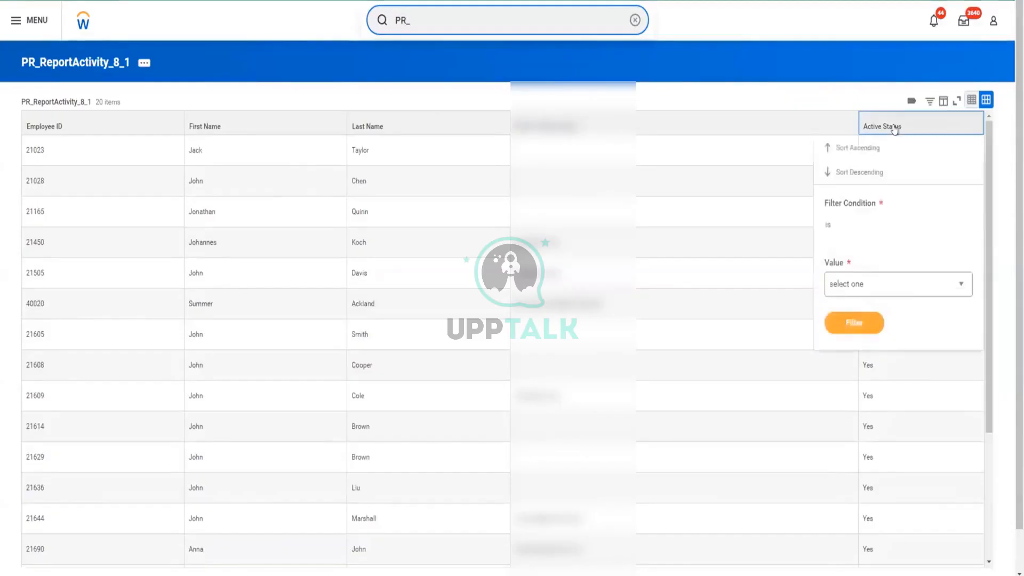
left_click(912, 285)
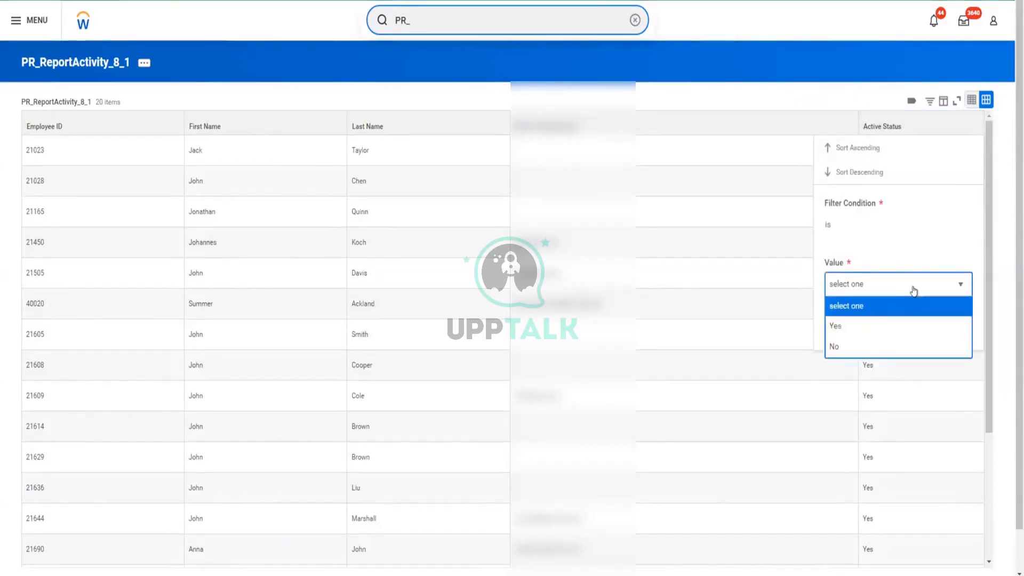
left_click(835, 346)
left_click(839, 324)
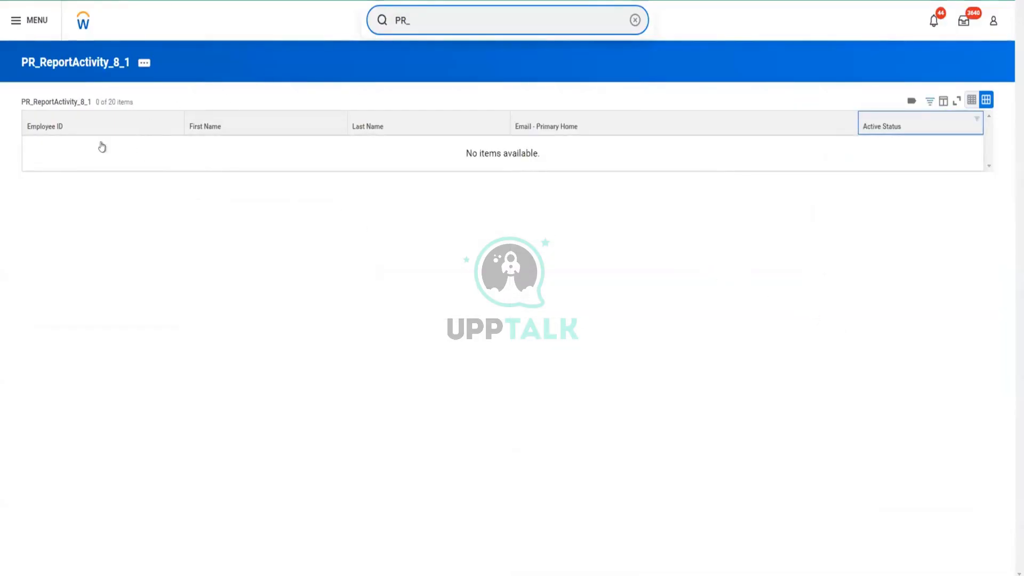
Remove the Active Status filter from the report results and review the Active Status of every listed worker.
left_click(927, 128)
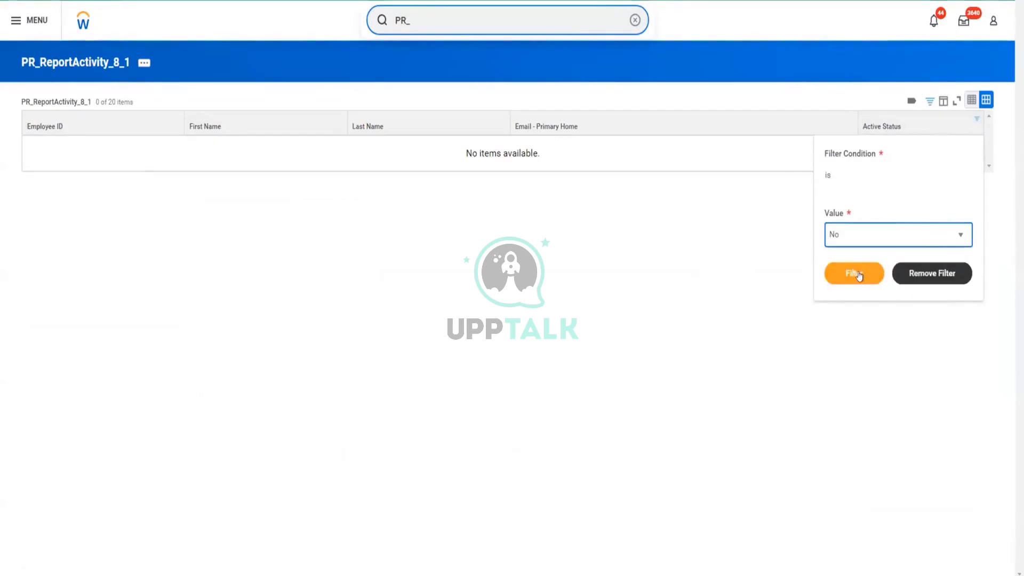
left_click(910, 271)
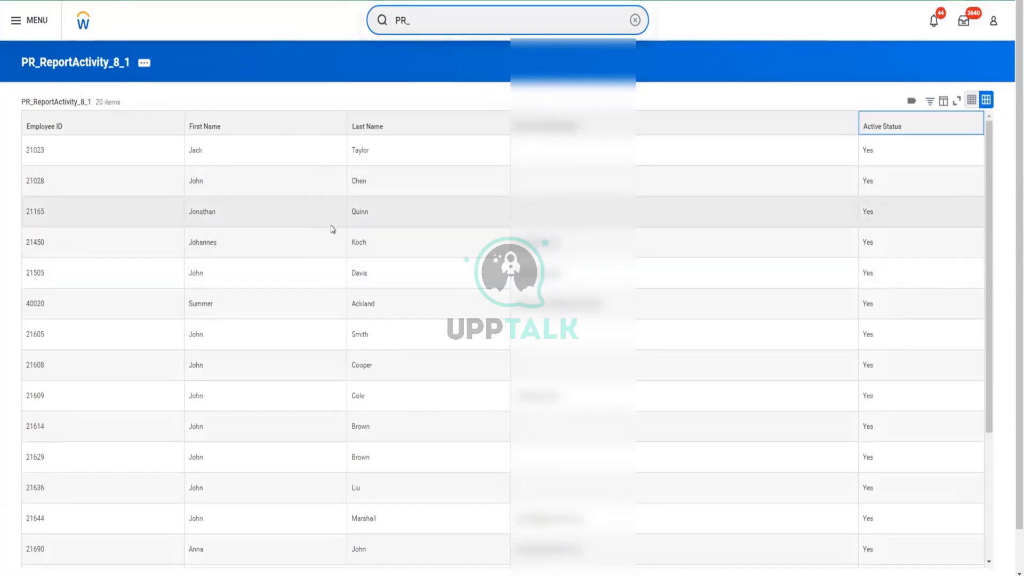
scroll(340, 229, "down", 1)
scroll(340, 229, "down", 4)
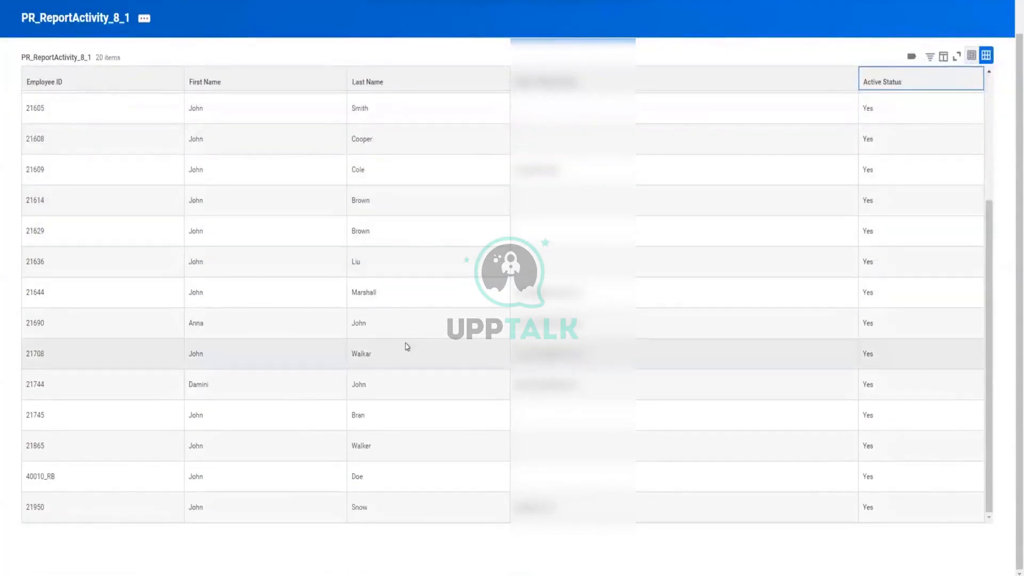
scroll(406, 335, "up", 1)
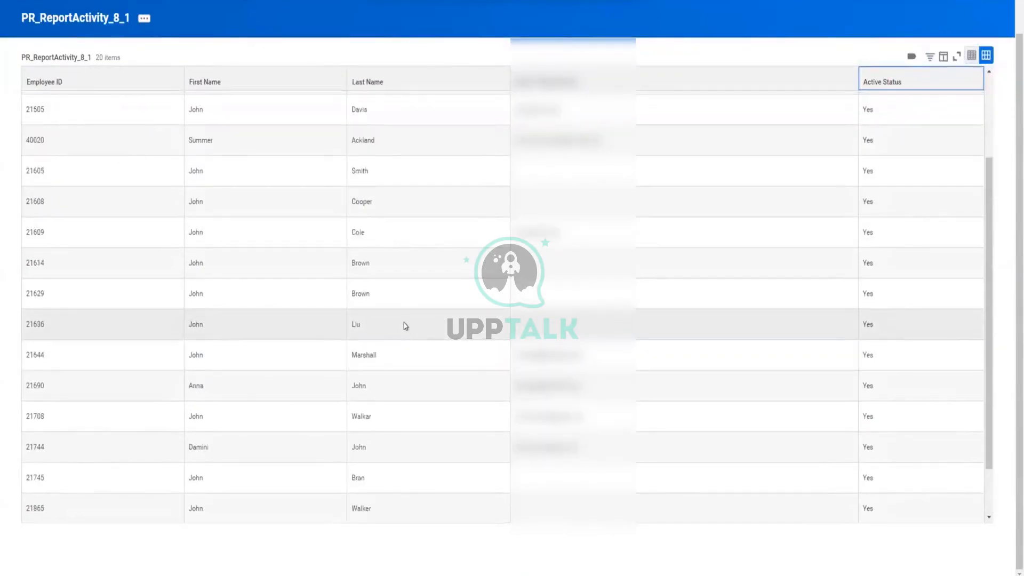
scroll(405, 324, "up", 2)
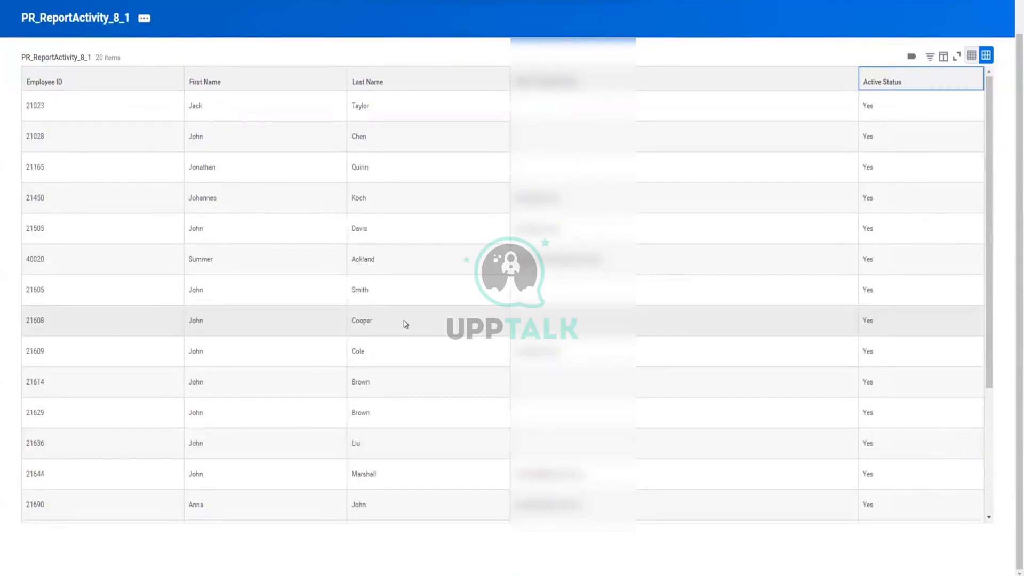
scroll(406, 324, "up", 1)
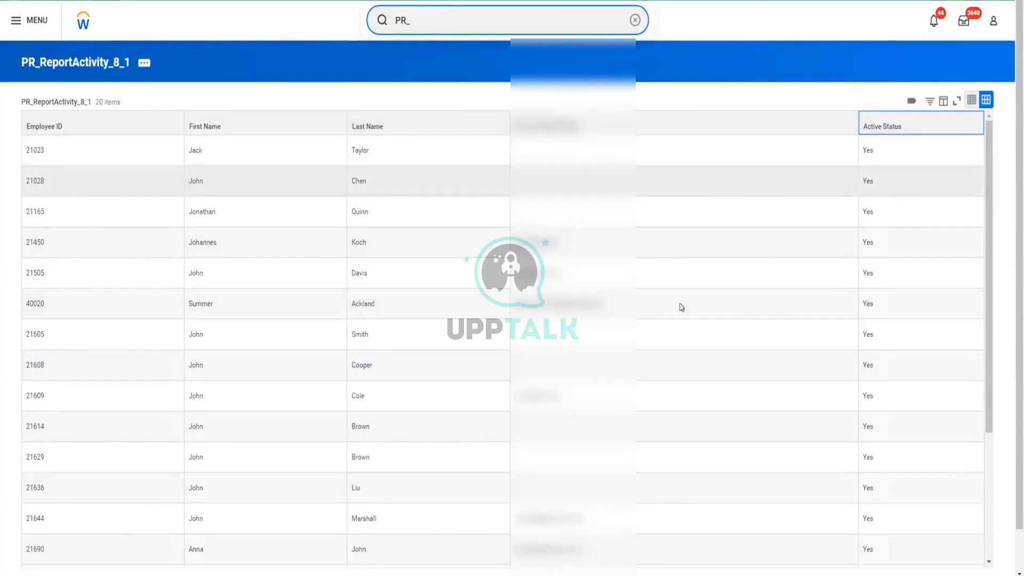
scroll(681, 308, "down", 5)
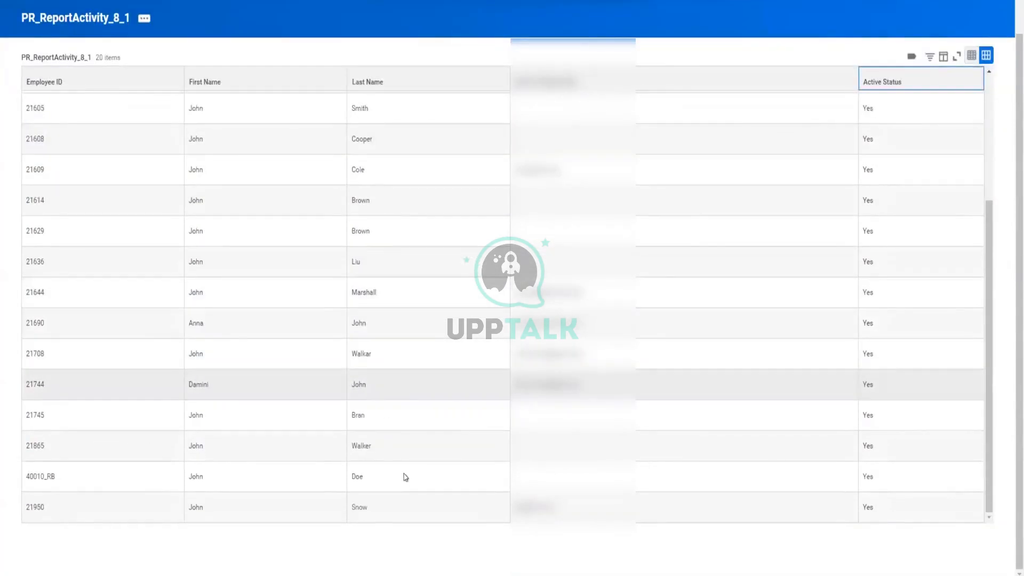
scroll(340, 415, "up", 3)
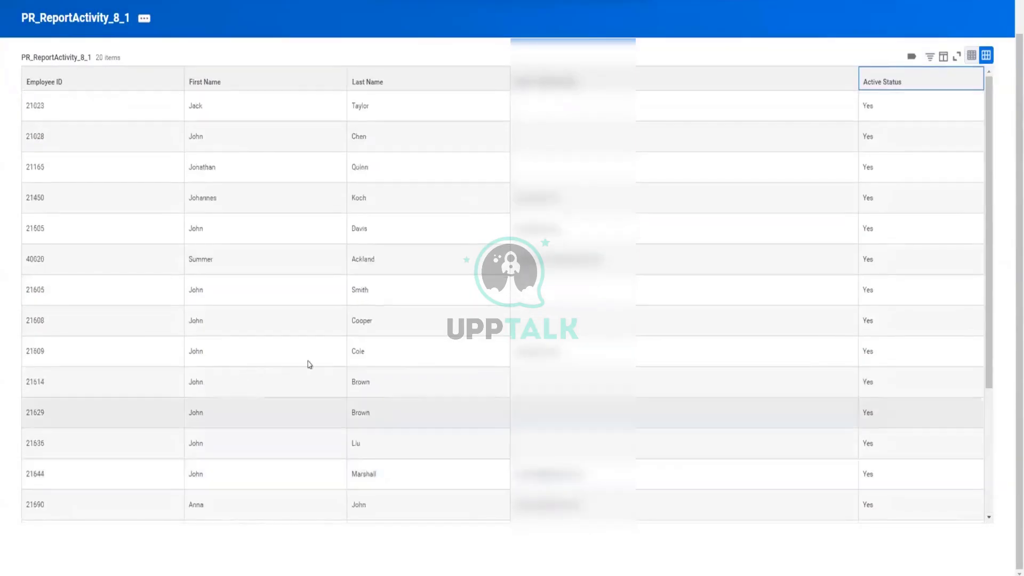
scroll(344, 348, "down", 3)
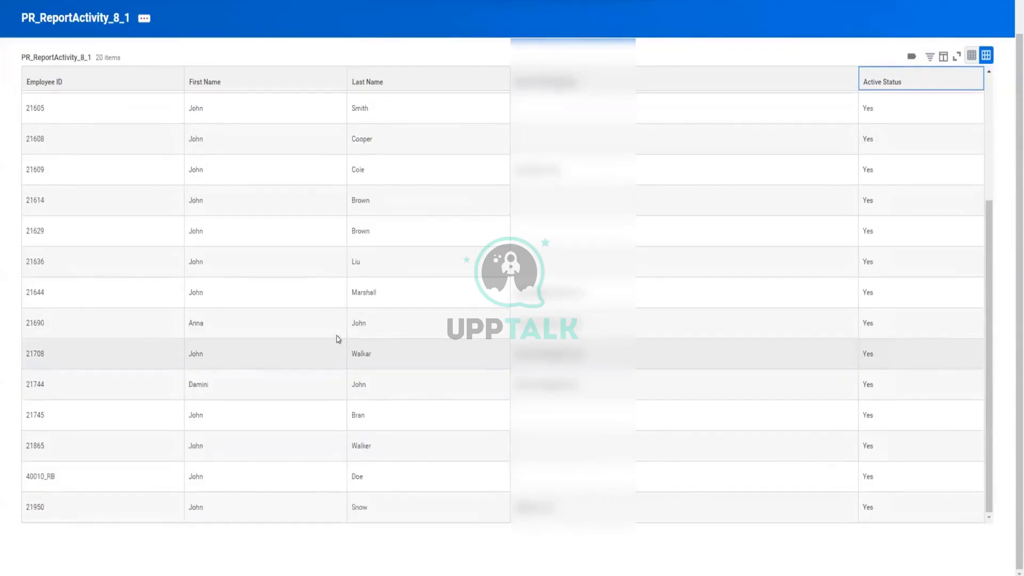
scroll(306, 340, "up", 5)
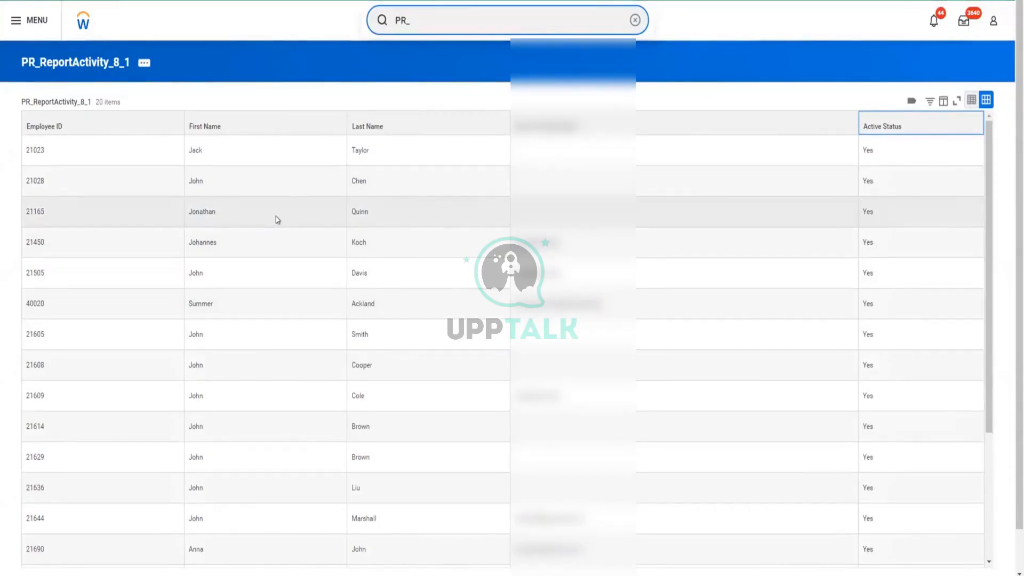
scroll(277, 216, "down", 3)
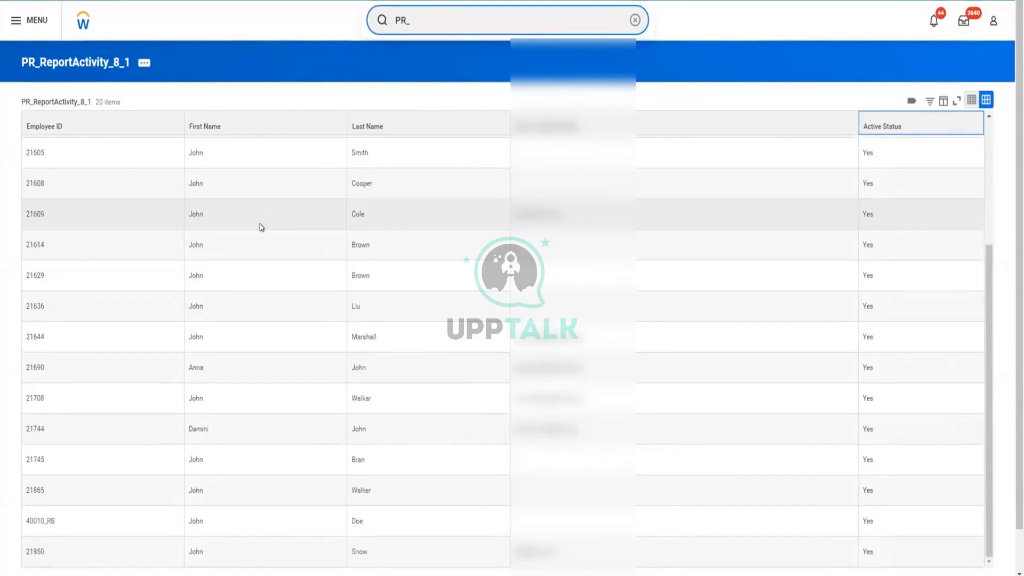
scroll(261, 227, "down", 1)
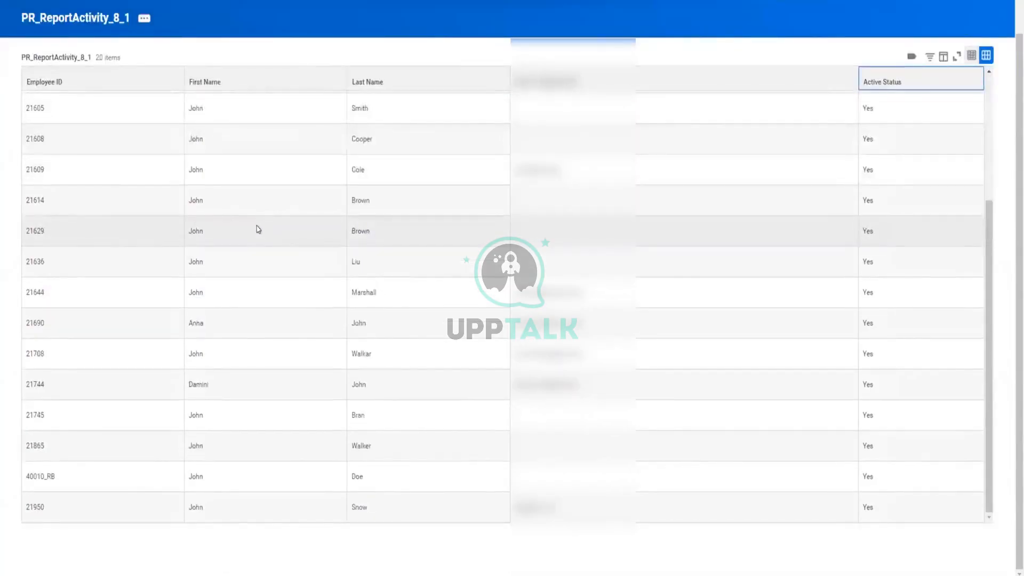
scroll(259, 230, "up", 3)
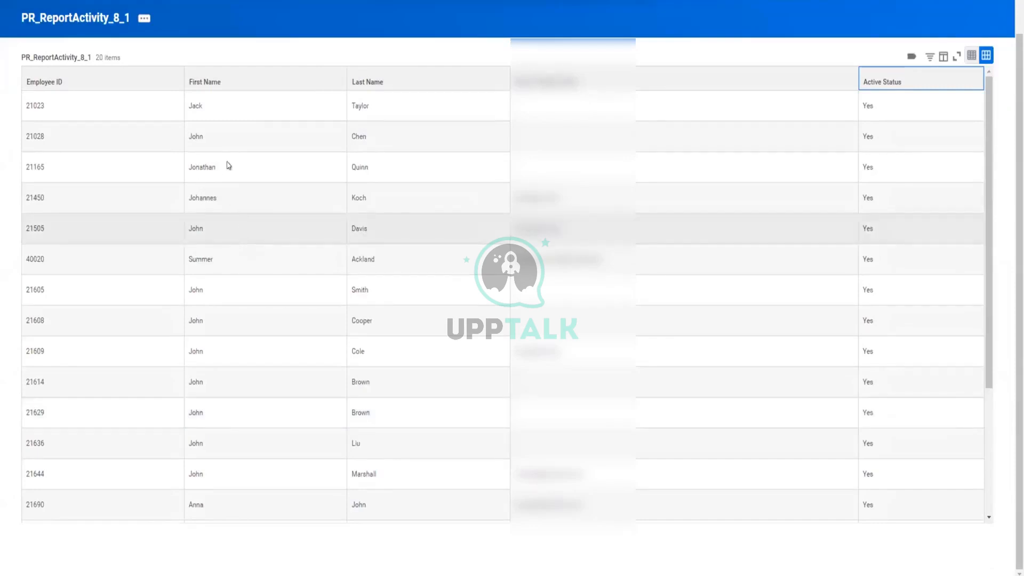
scroll(222, 180, "up", 1)
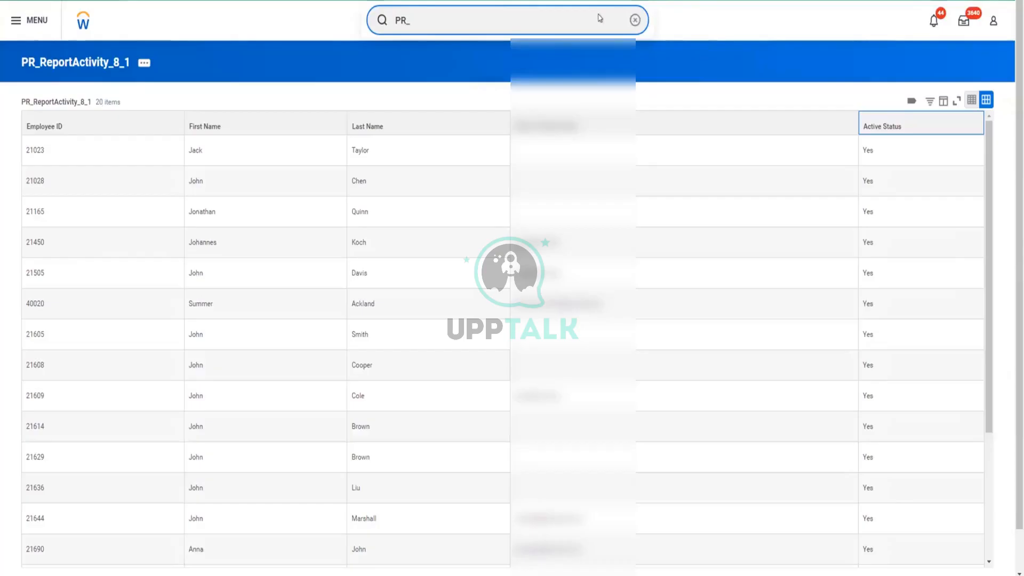
Replace the text in the global search with "RD" and run the search.
left_click(543, 13)
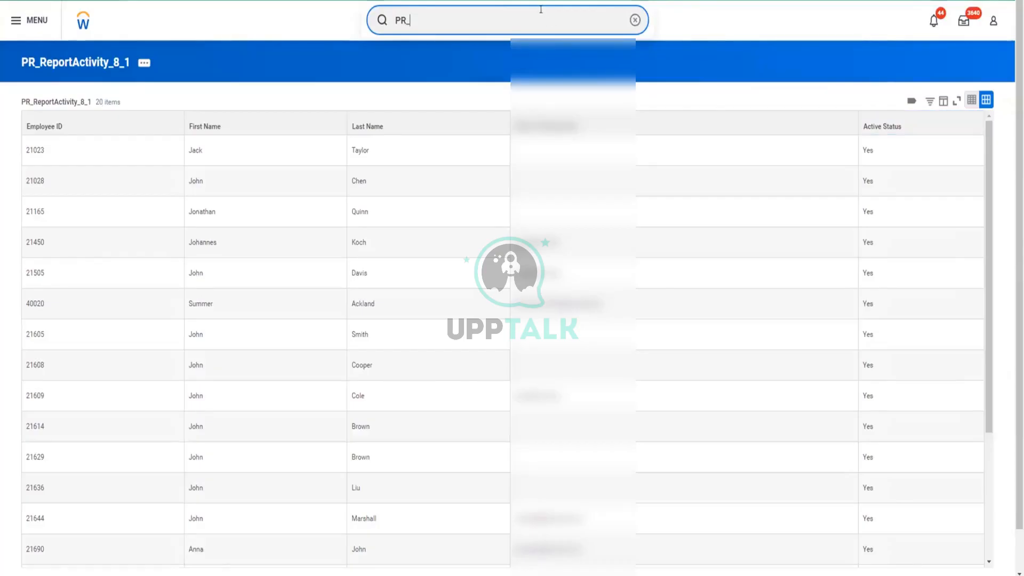
key("BackSpace")
key("BackSpace")
key("BackSpace")
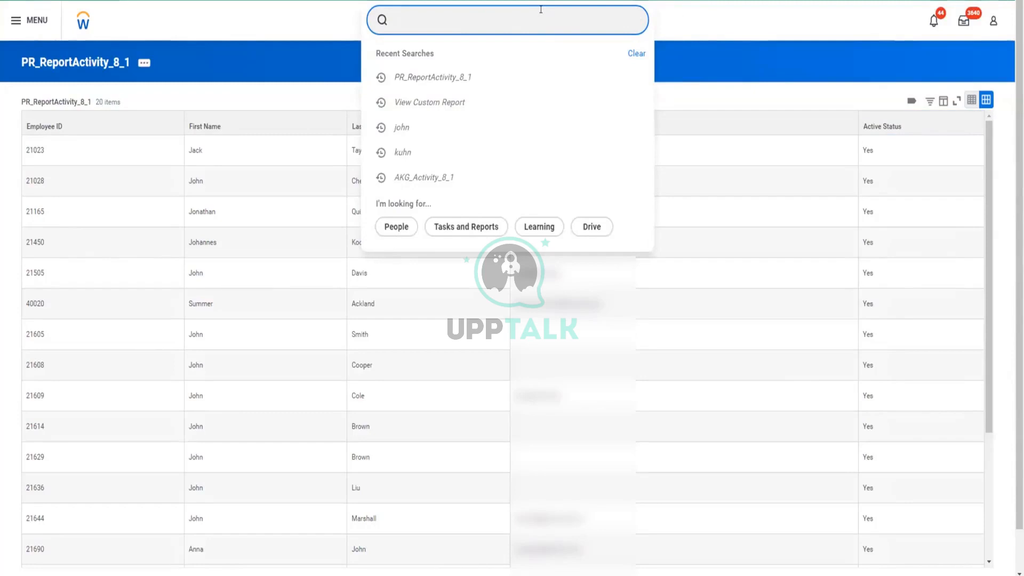
type("RD")
key("Escape")
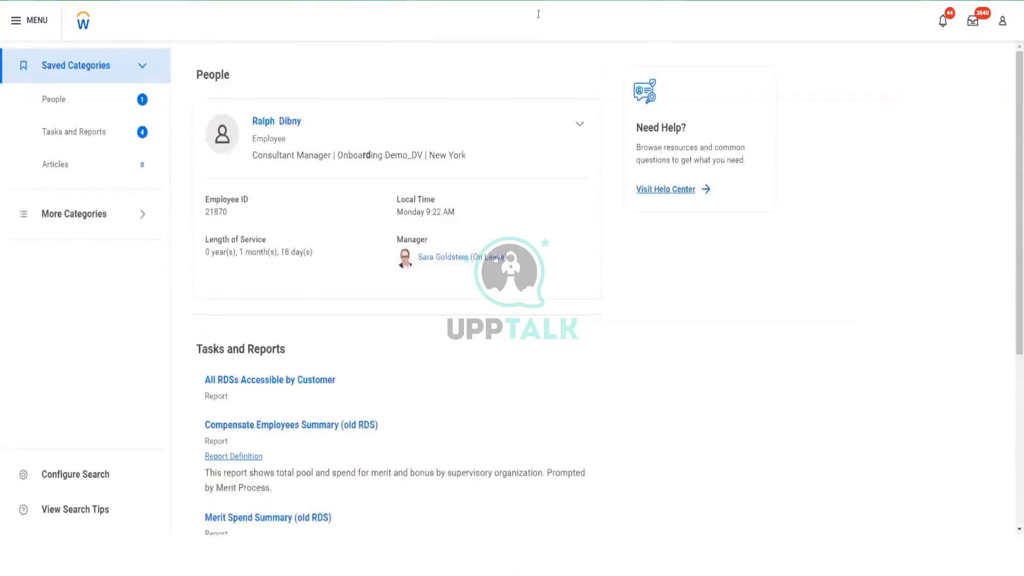
Extend the global search to "RD:;AKG" and open the definition of the AKG_Demo_Report_RaaS report.
left_click(537, 16)
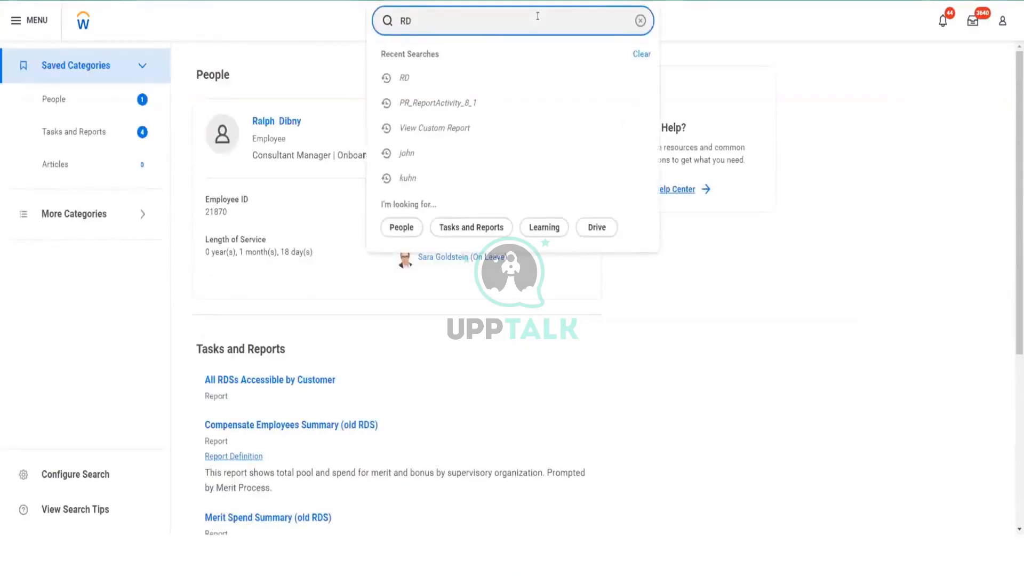
type("-")
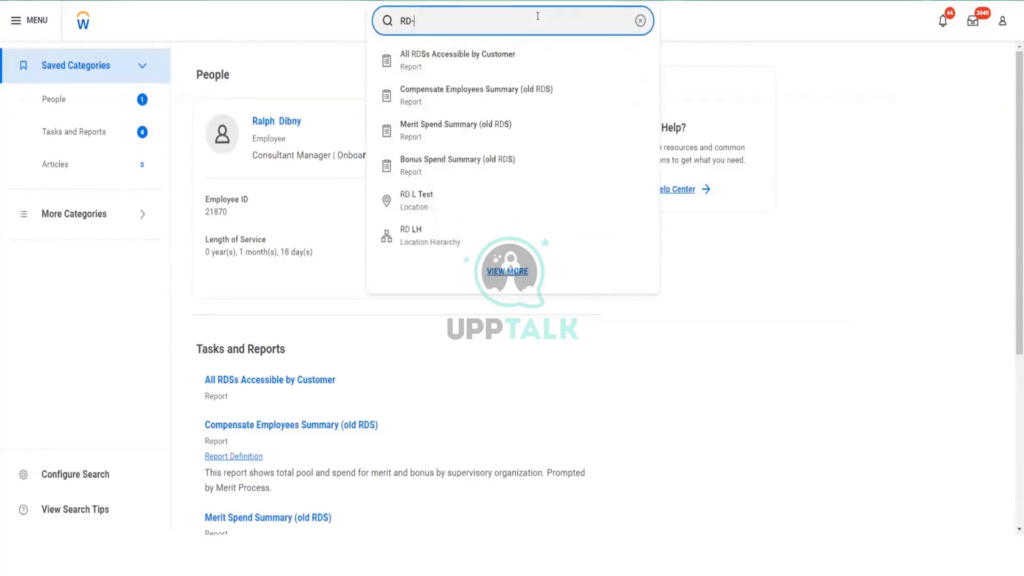
key("BackSpace")
type("/")
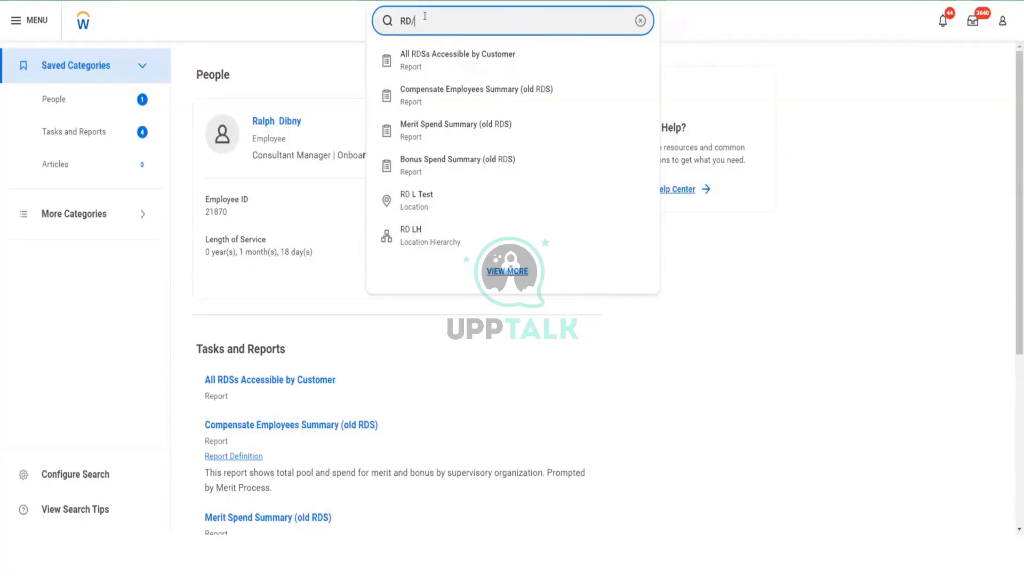
key("BackSpace")
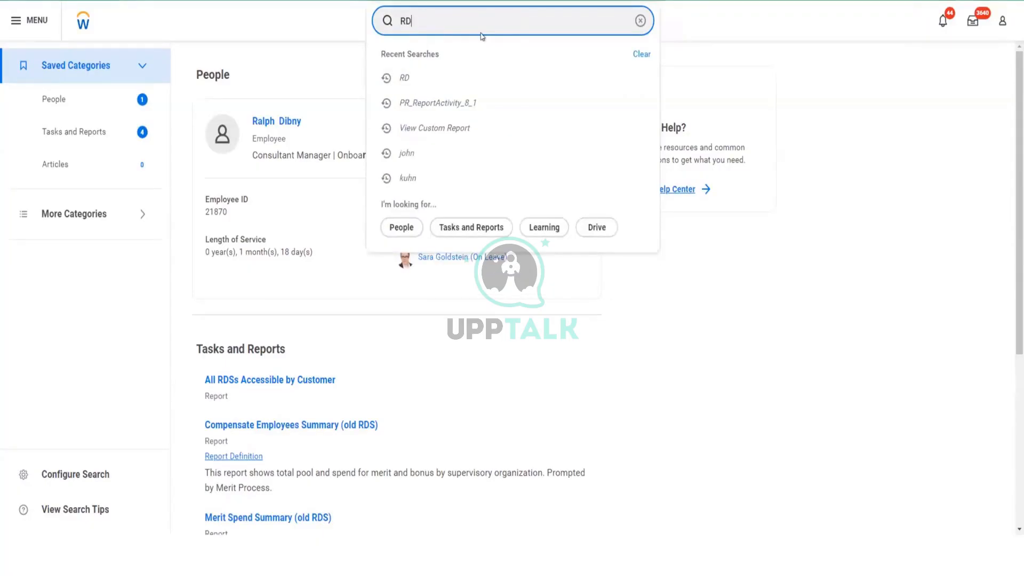
type(":;AKG")
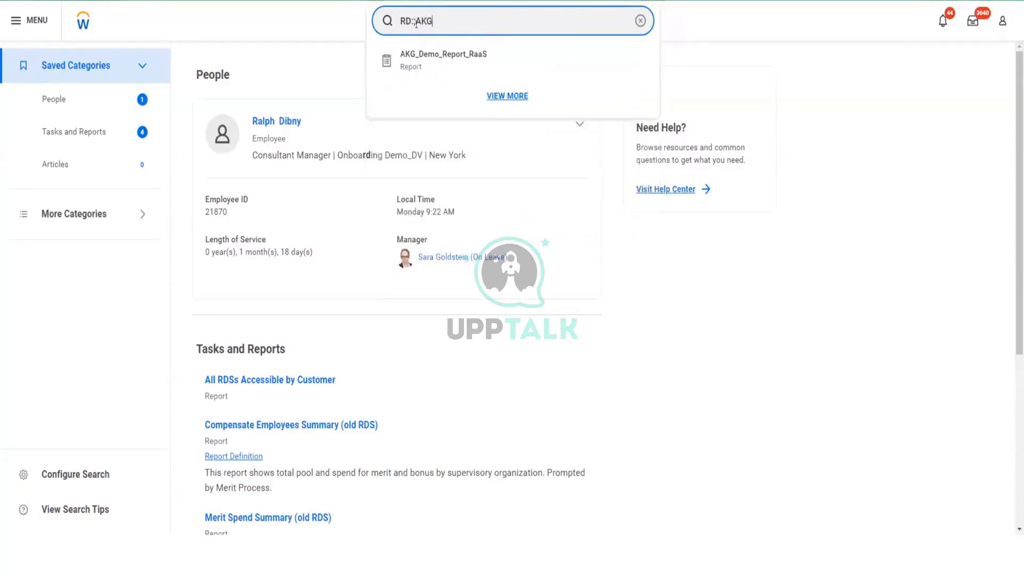
left_click(429, 64)
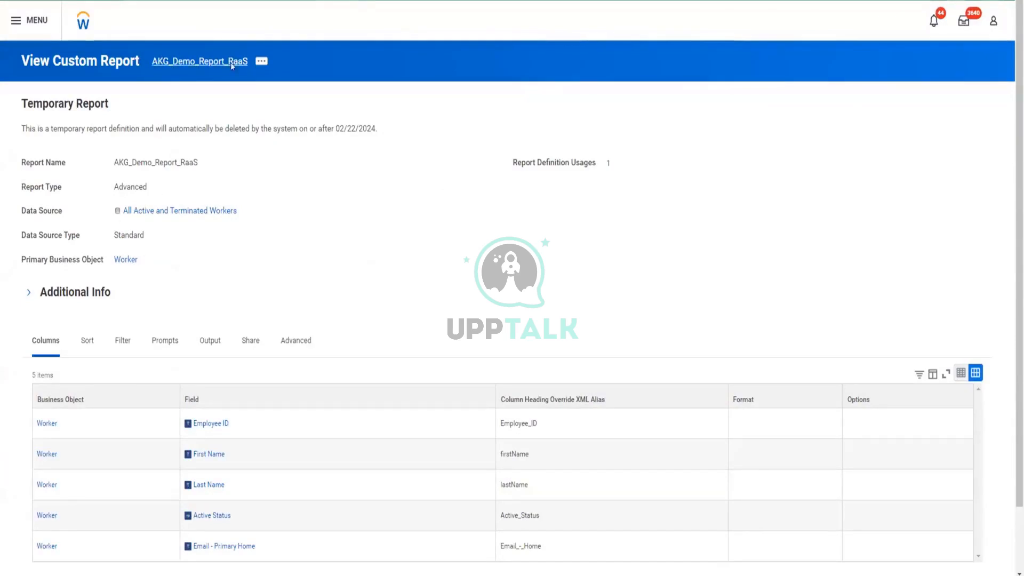
Open the AKG_Demo_Report_RaaS custom report for editing and save it without changes.
left_click(261, 65)
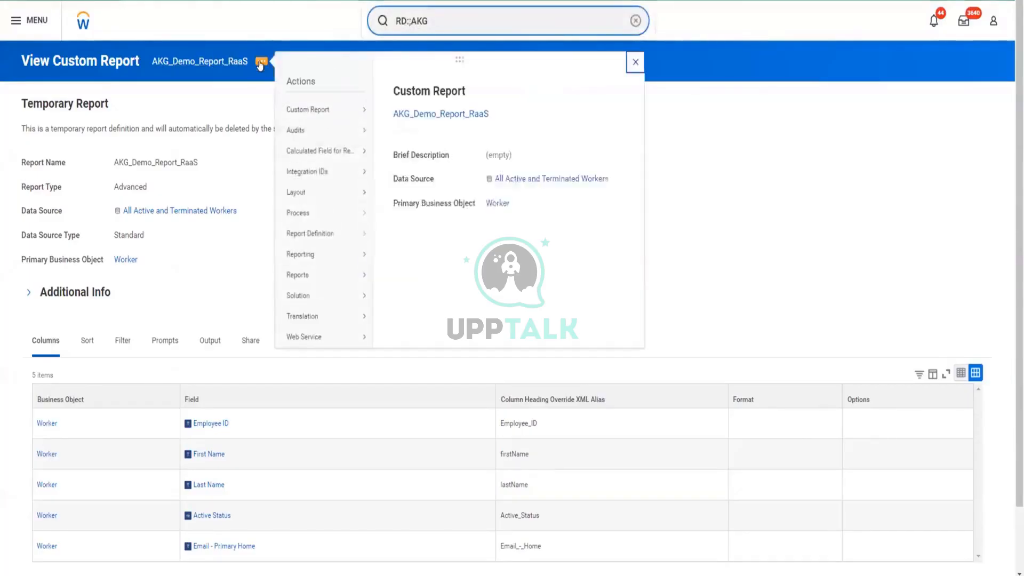
mouse_move(304, 111)
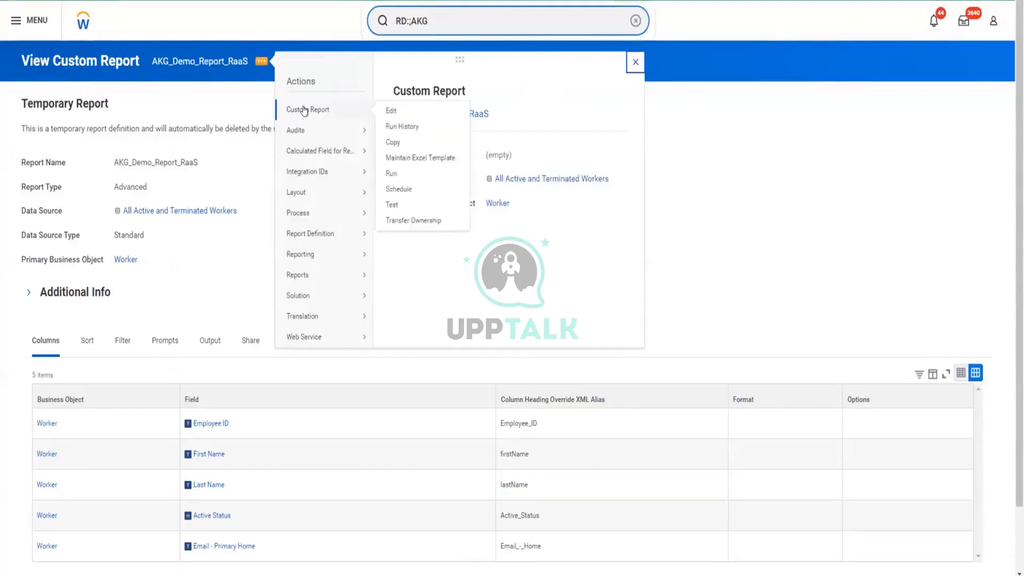
left_click(304, 110)
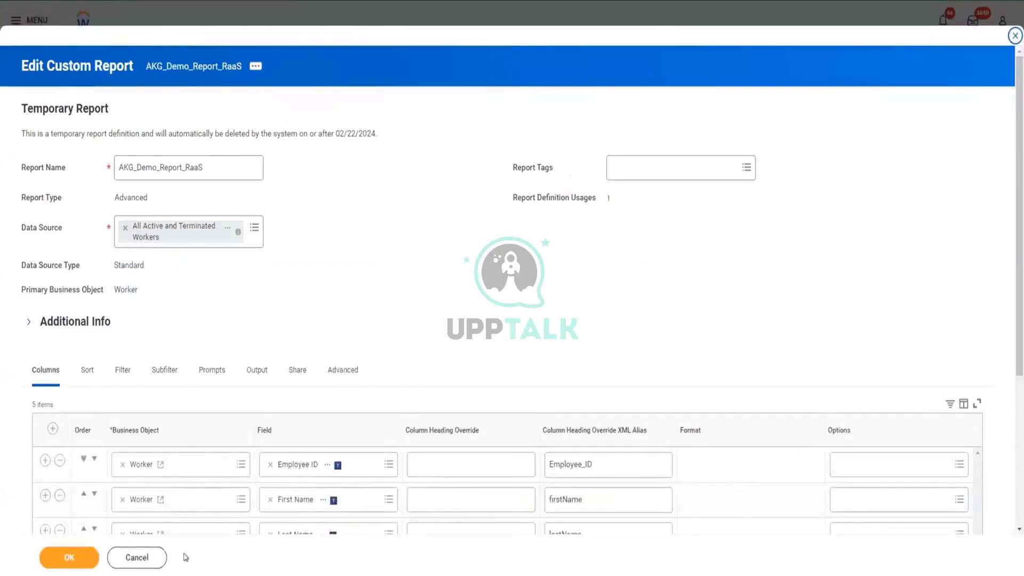
left_click(67, 557)
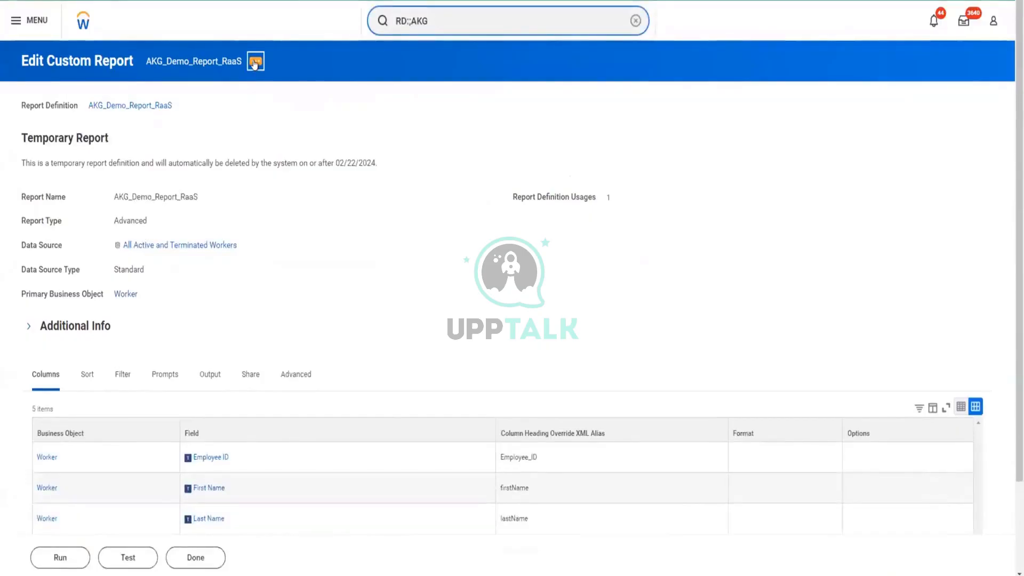
Copy AKG_Demo_Report_RaaS to a new custom report named "PR_Demo_Report_RaaS - Copy".
left_click(255, 62)
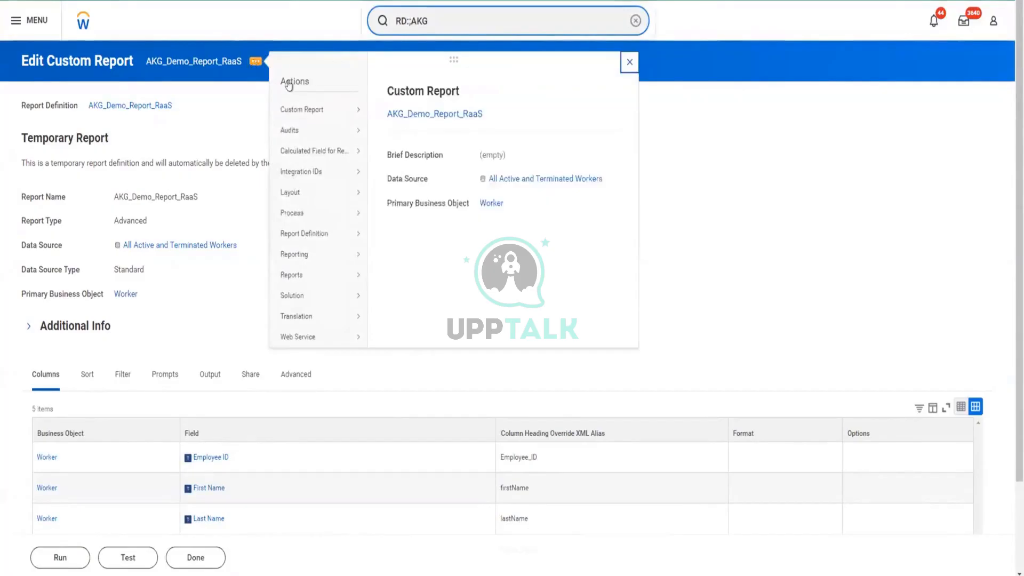
mouse_move(308, 111)
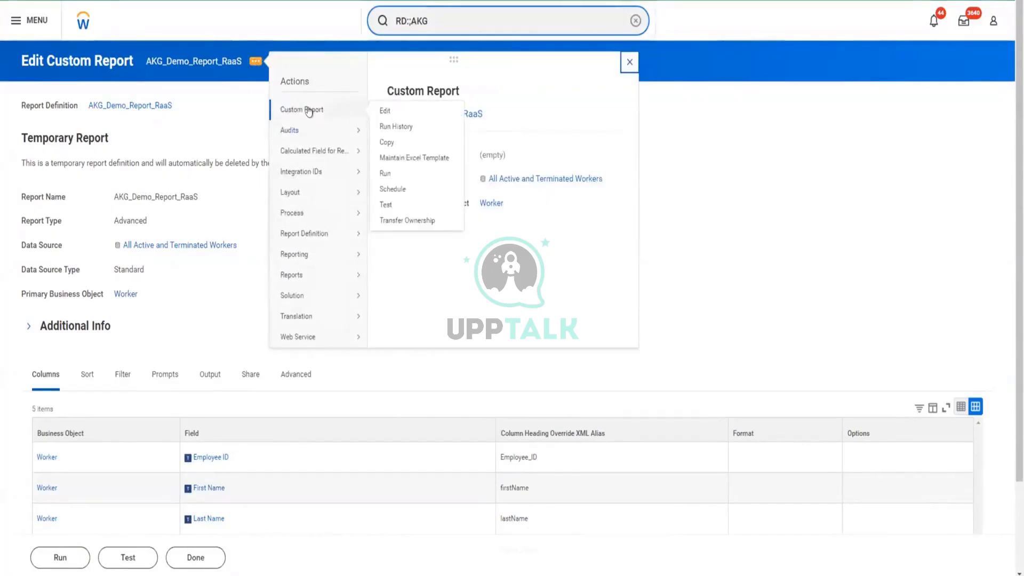
left_click(385, 144)
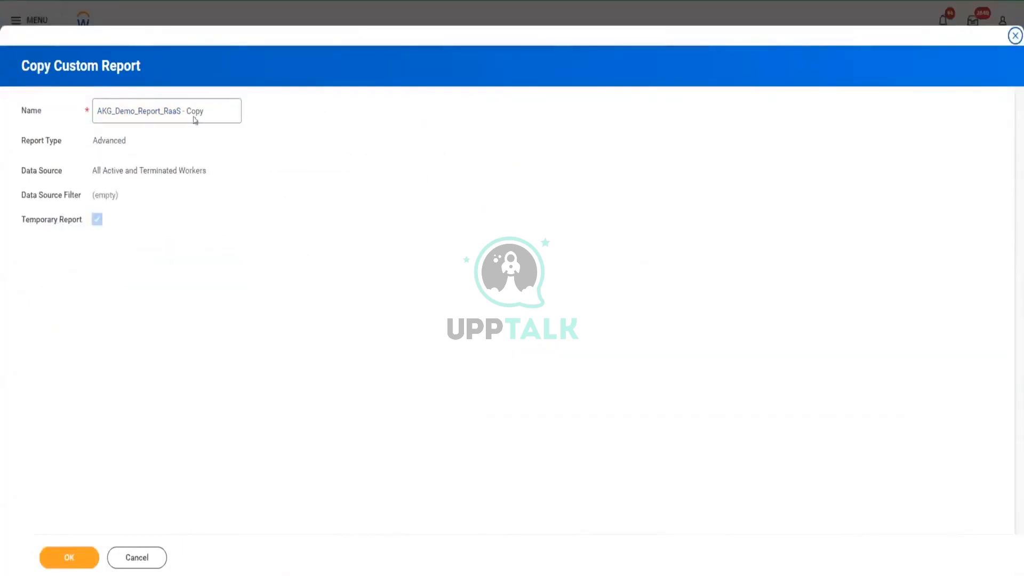
left_click(114, 109)
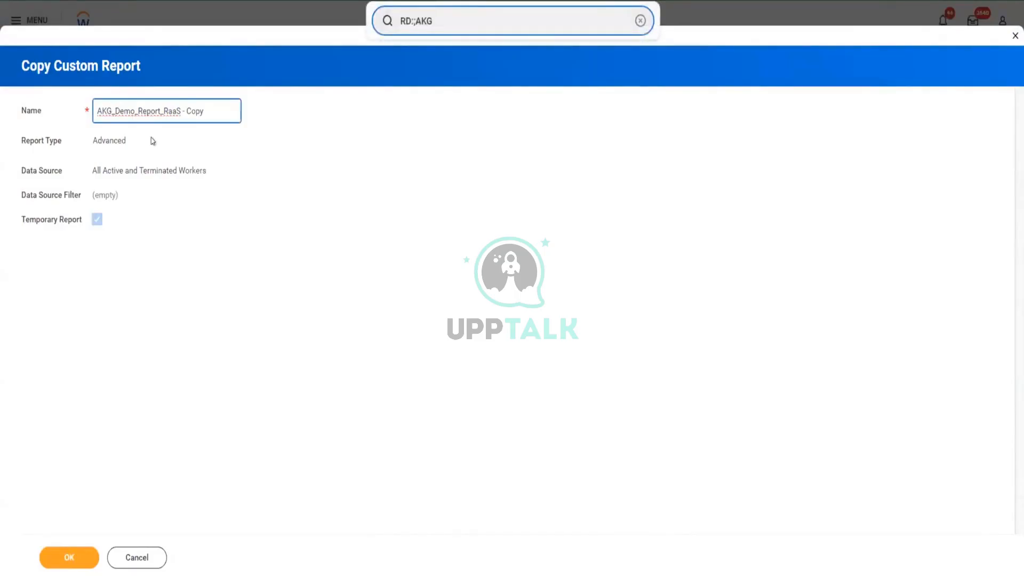
key("BackSpace")
key("BackSpace")
key("BackSpace")
key("BackSpace")
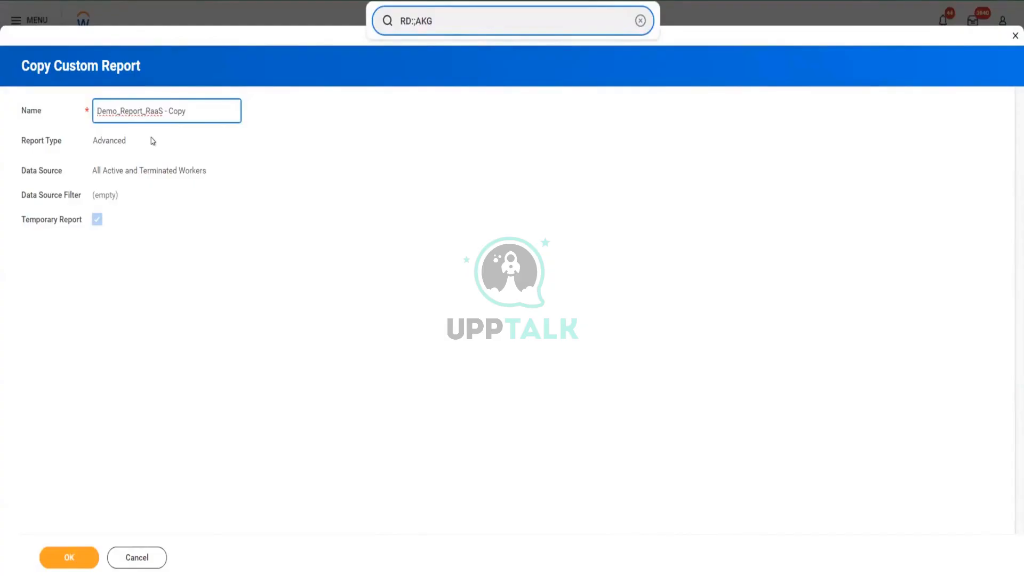
type("P")
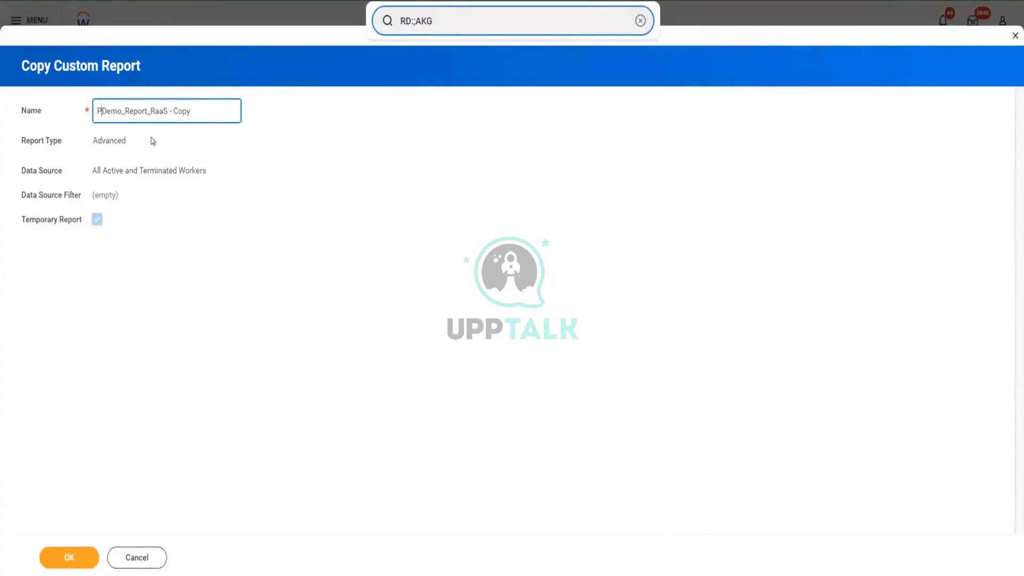
type("R")
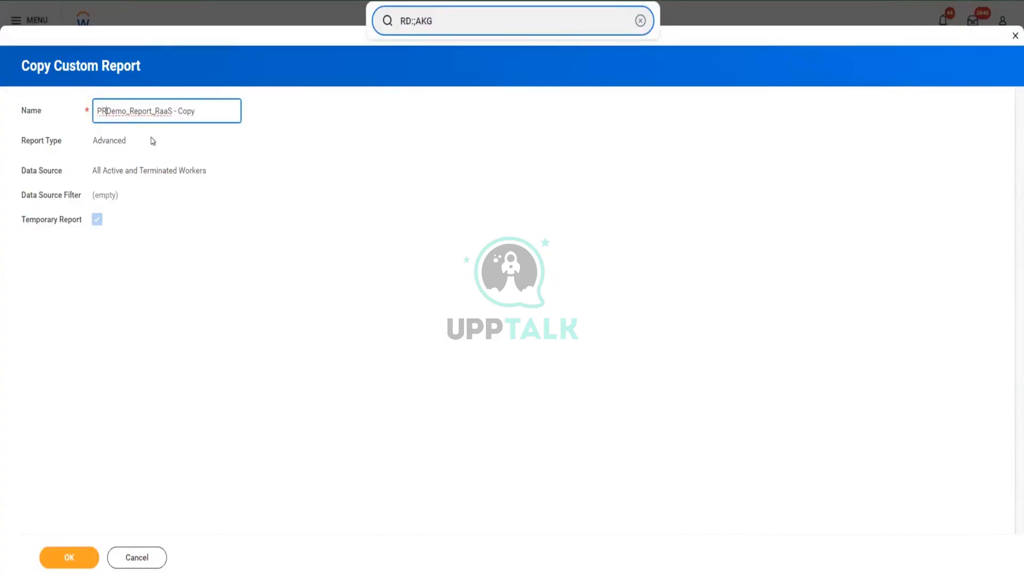
type("_")
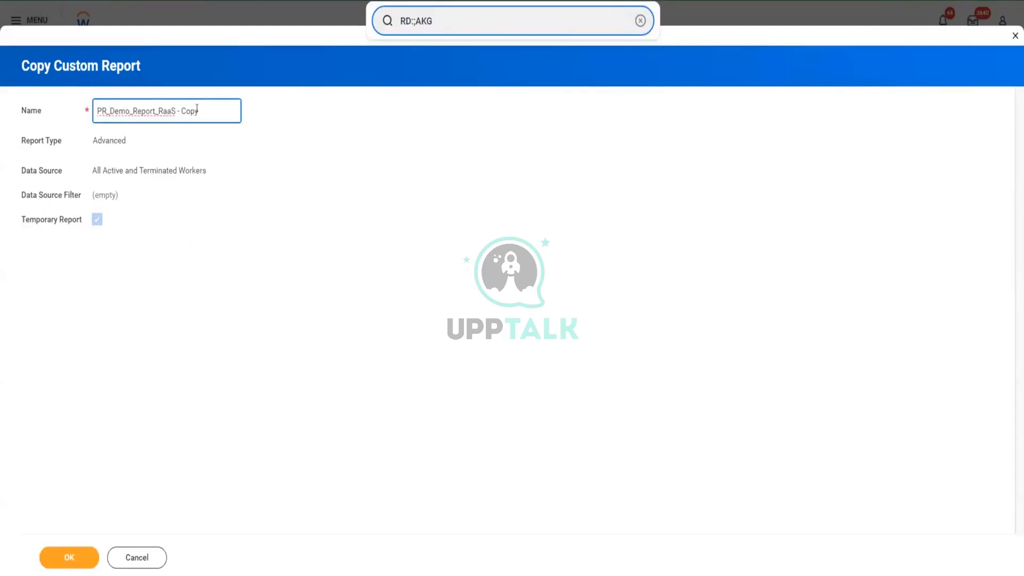
left_click(71, 557)
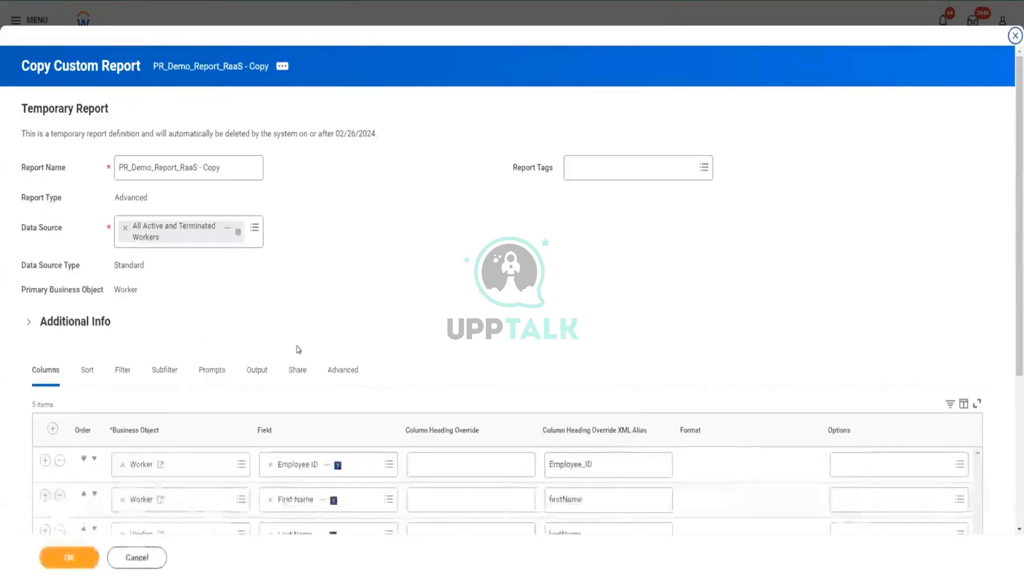
Save the copied report PR_Demo_Report_RaaS - Copy and run it.
left_click(68, 558)
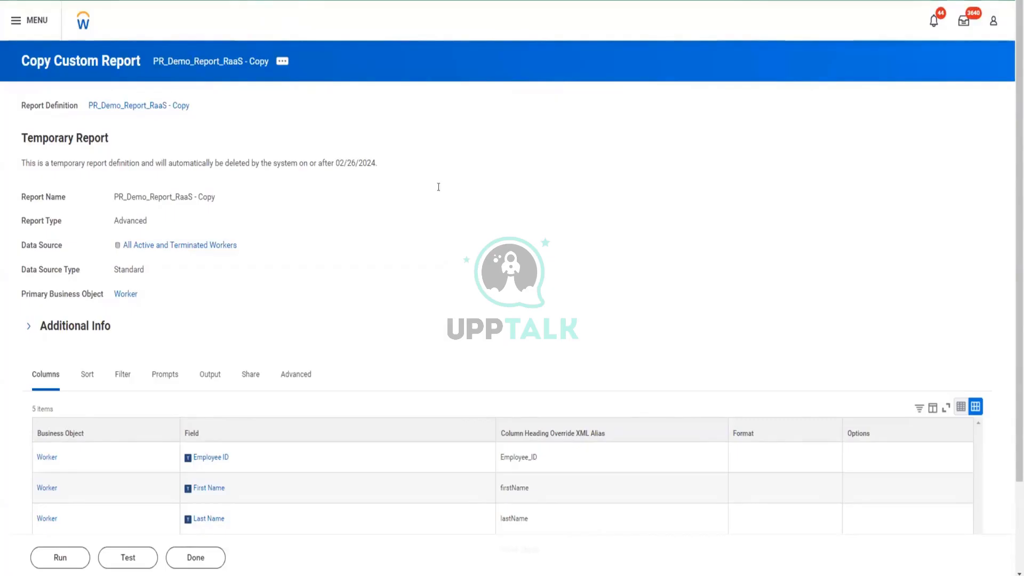
left_click(57, 558)
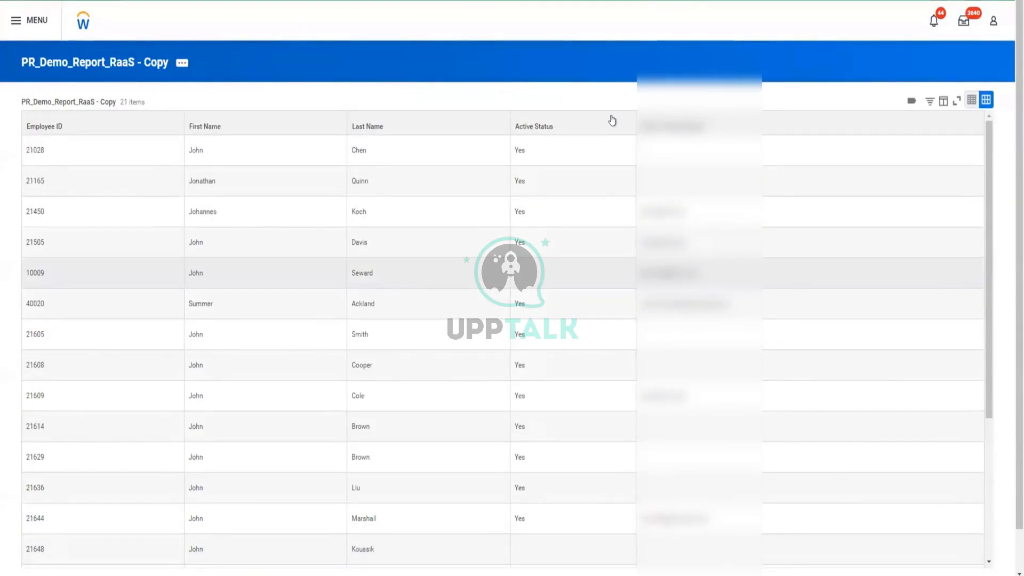
Filter the report results to the rows whose Active Status is No.
left_click(613, 119)
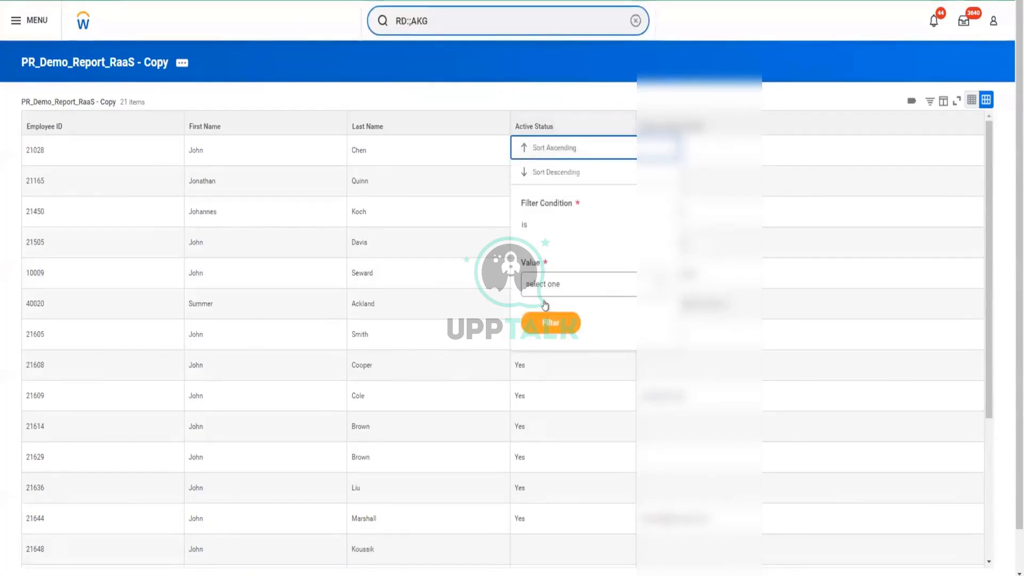
left_click(611, 285)
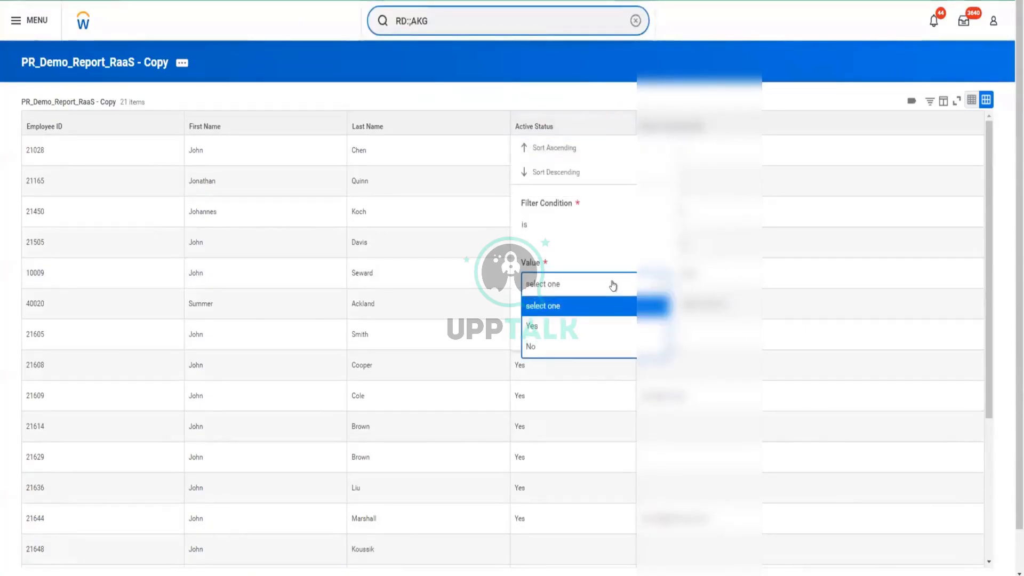
left_click(530, 350)
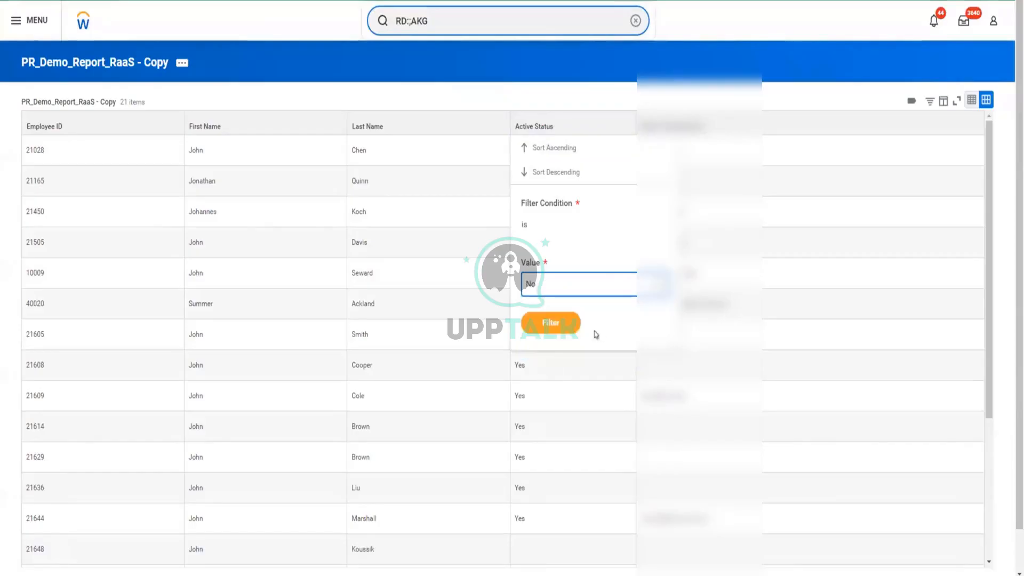
left_click(549, 321)
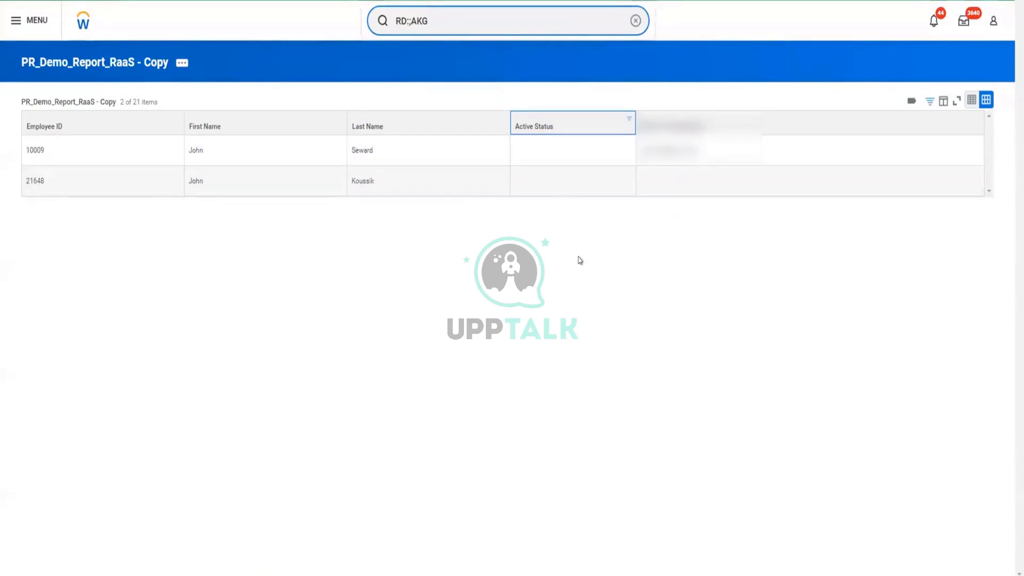
Open PR_Demo_Report_RaaS - Copy for editing, review its advanced web service options and save it without changes.
left_click(179, 65)
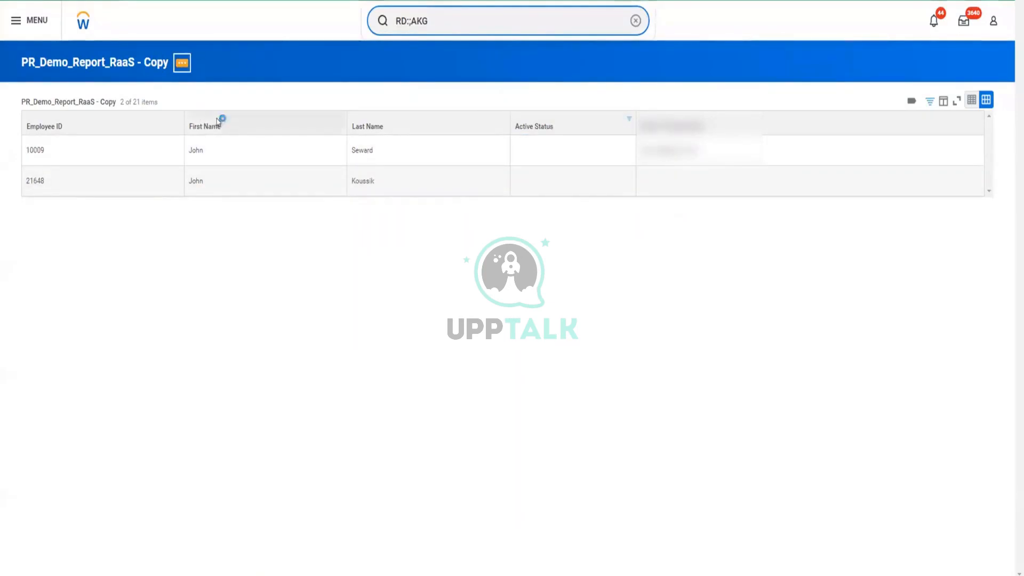
mouse_move(223, 129)
mouse_move(228, 107)
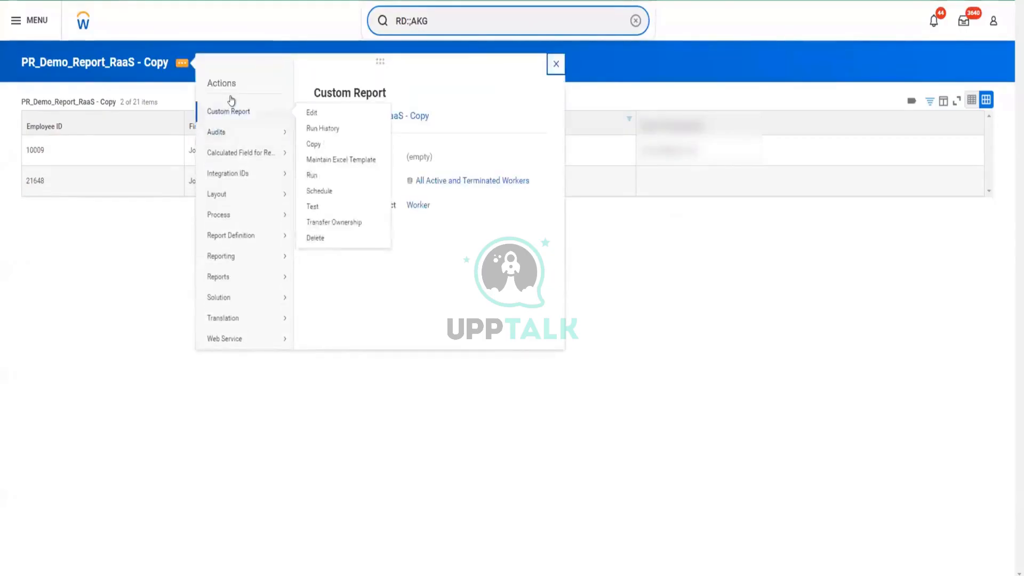
left_click(312, 115)
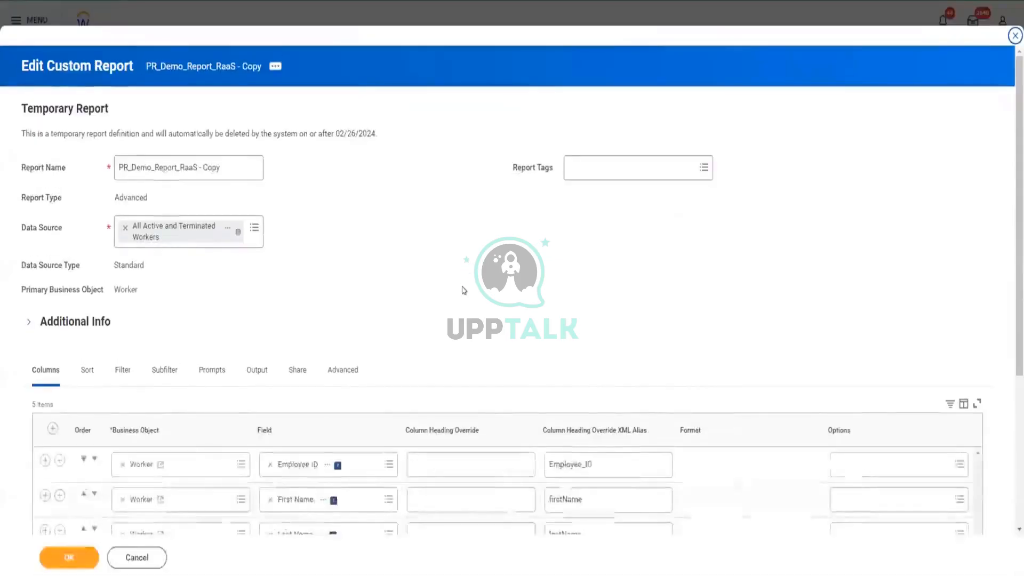
left_click(341, 369)
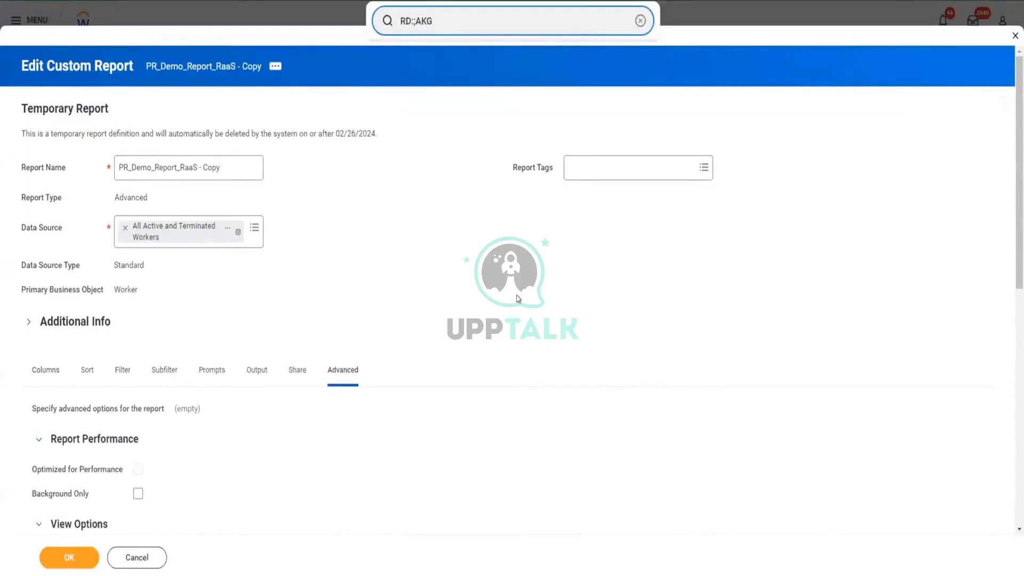
scroll(517, 296, "down", 3)
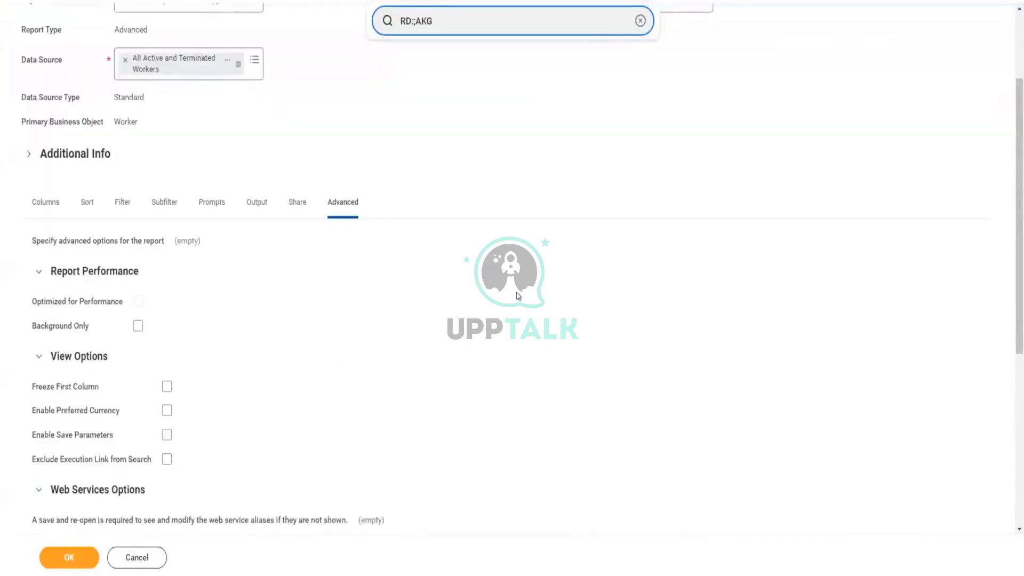
scroll(518, 295, "down", 2)
scroll(518, 295, "down", 1)
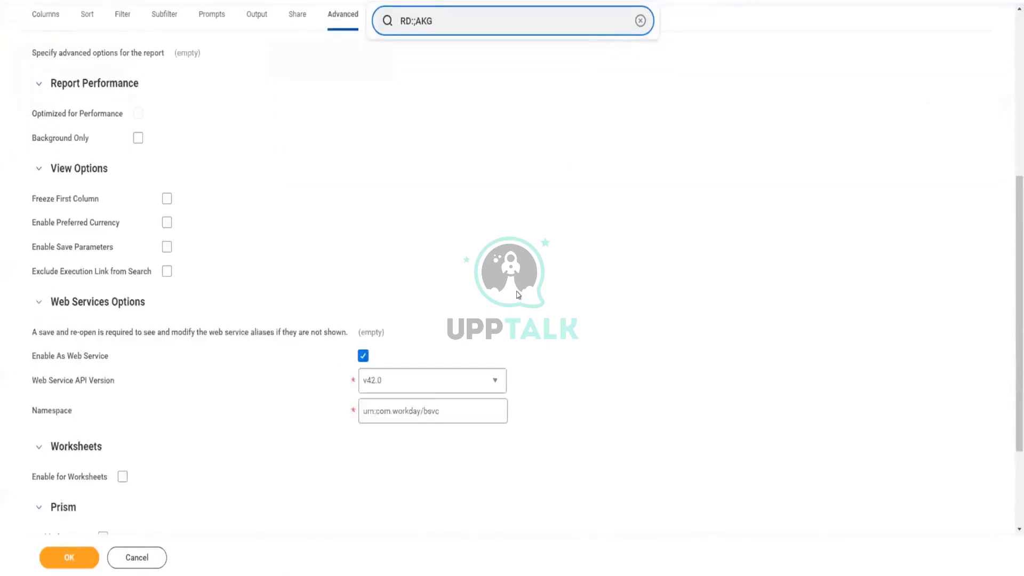
scroll(517, 295, "down", 2)
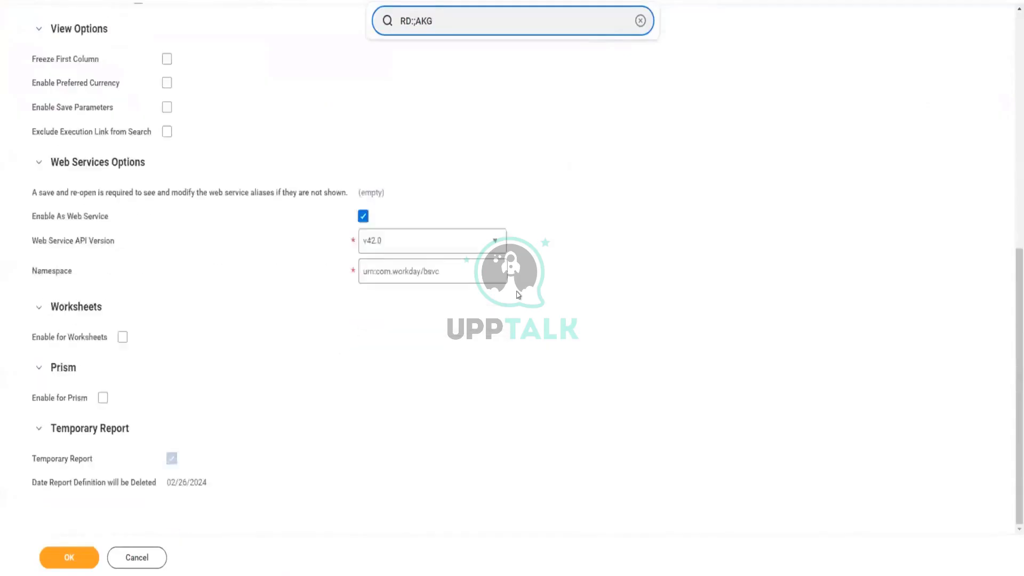
left_click(66, 558)
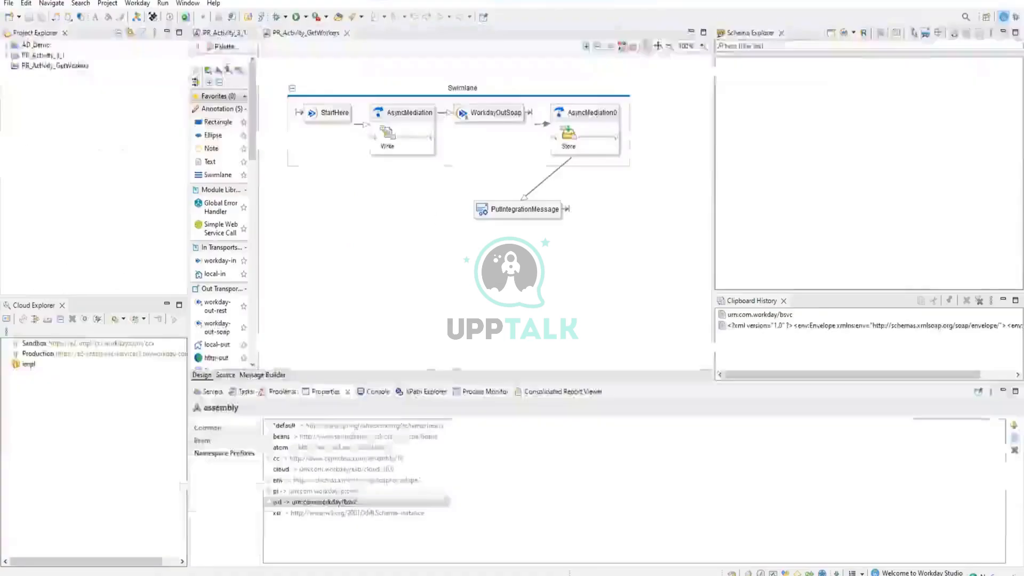
Switch to Workday Studio and create a Workday Assembly Project named PR_Activityreportsfilter, keeping the default runtime, configuration and collection name.
mouse_move(433, 312)
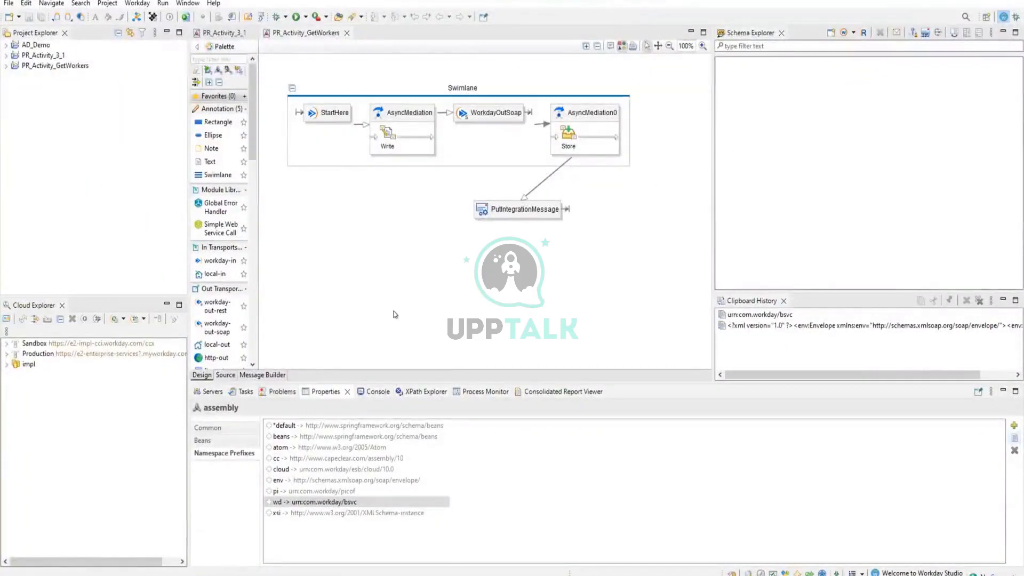
mouse_move(395, 314)
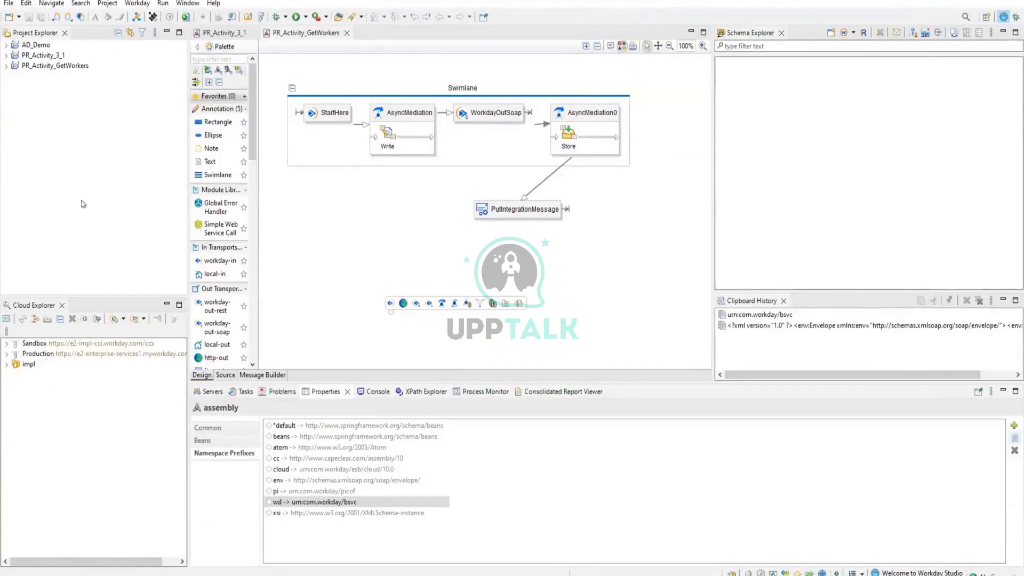
left_click(12, 4)
mouse_move(43, 16)
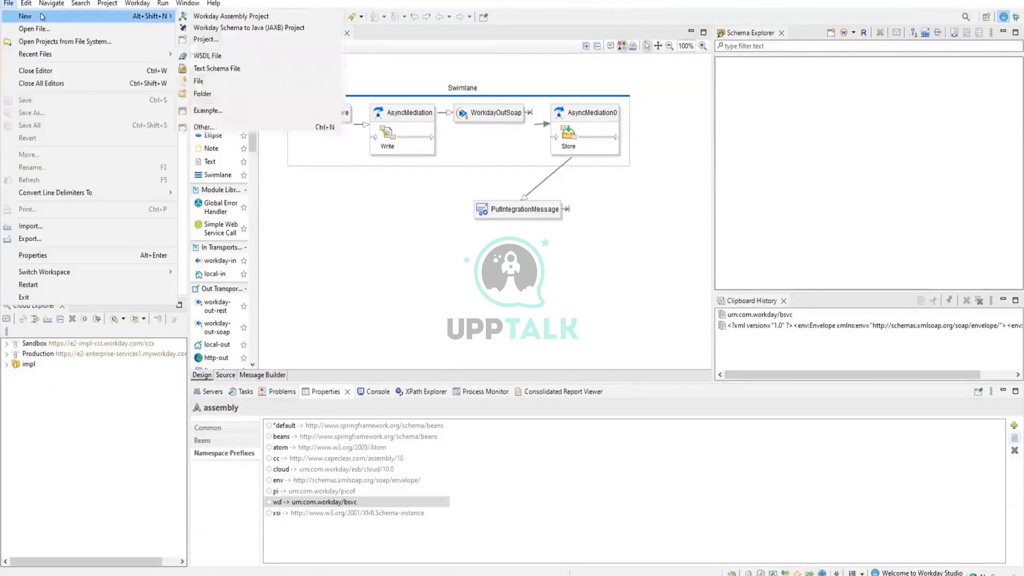
left_click(237, 16)
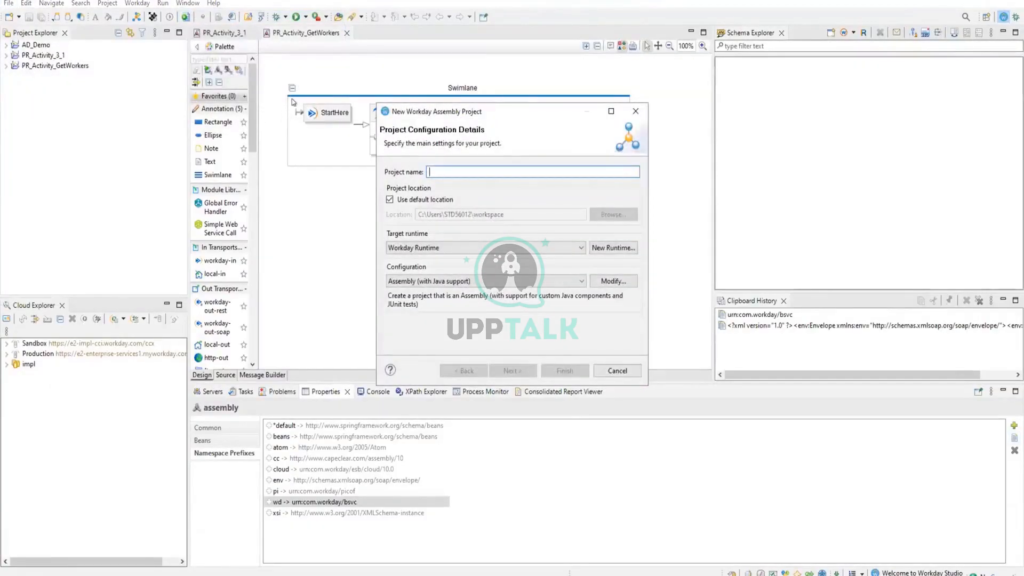
type("PR_")
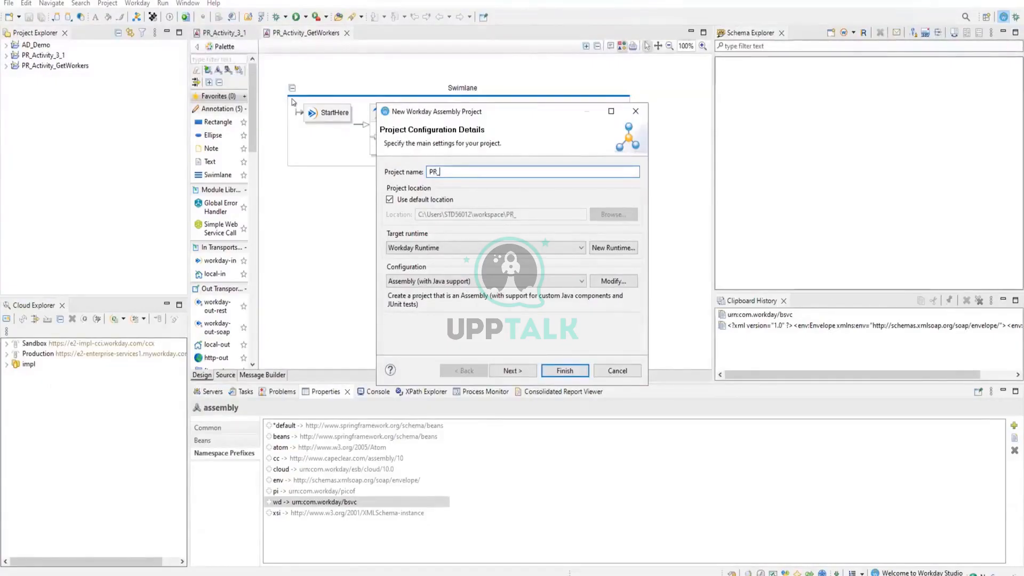
type("AC")
type("tivityfilterreports")
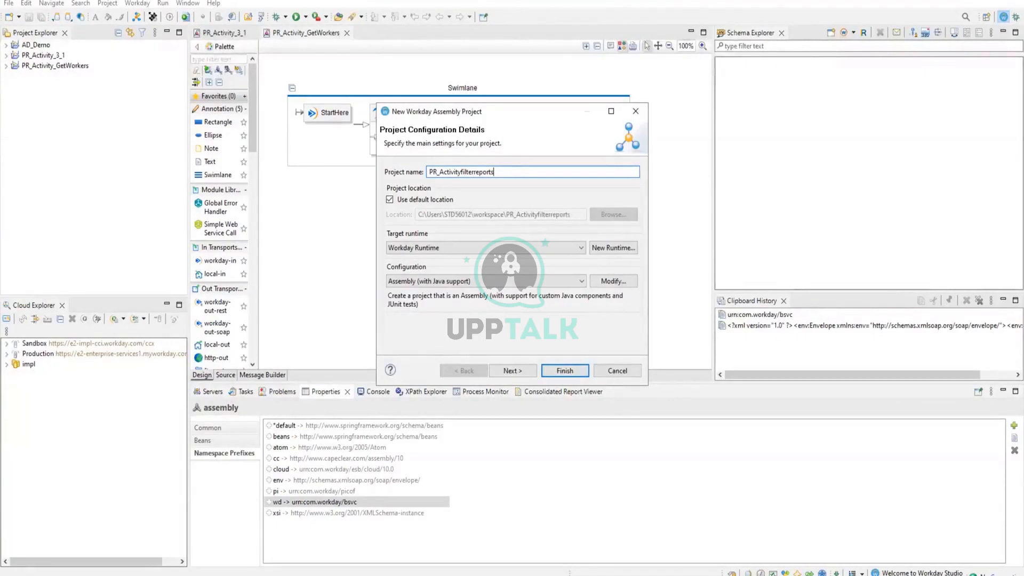
key("BackSpace")
key("BackSpace")
key("BackSpace")
key("BackSpace")
key("BackSpace")
key("BackSpace")
key("BackSpace")
key("BackSpace")
type("reportsfilter")
left_click(517, 370)
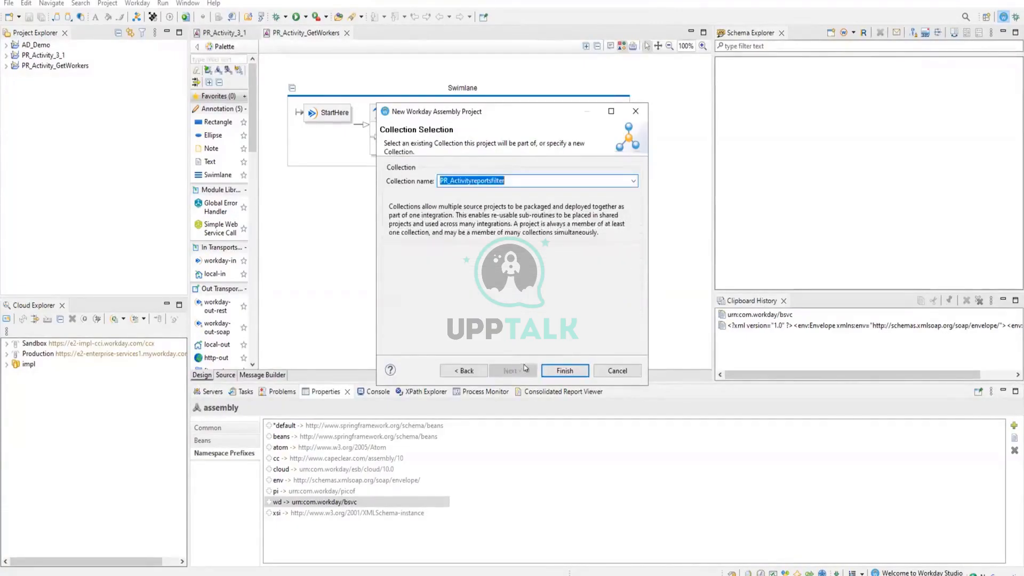
left_click(564, 371)
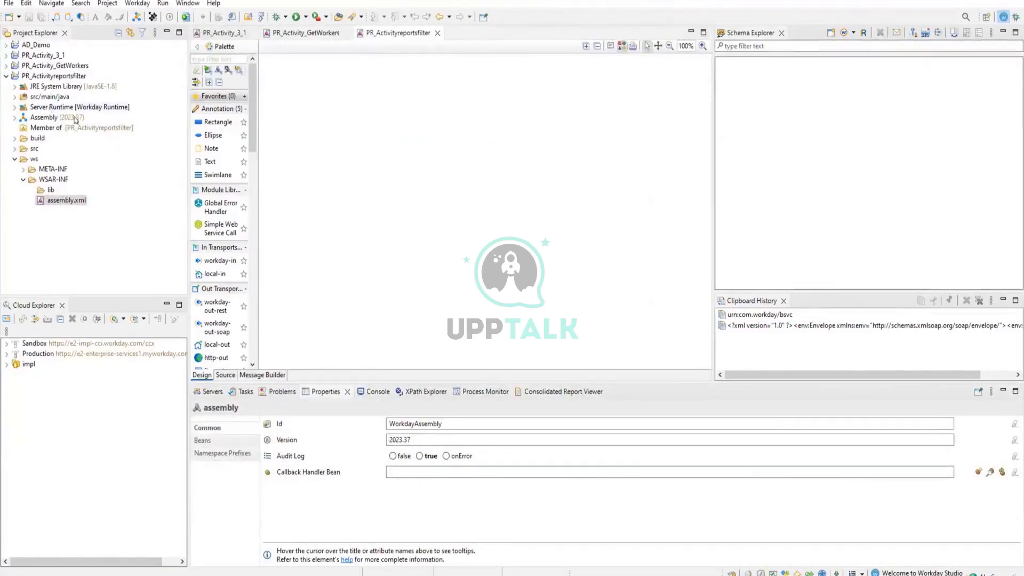
Add a swimlane to the empty PR_Activityreportsfilter assembly and place a workday-in component with the id StartHere inside it.
left_click(24, 182)
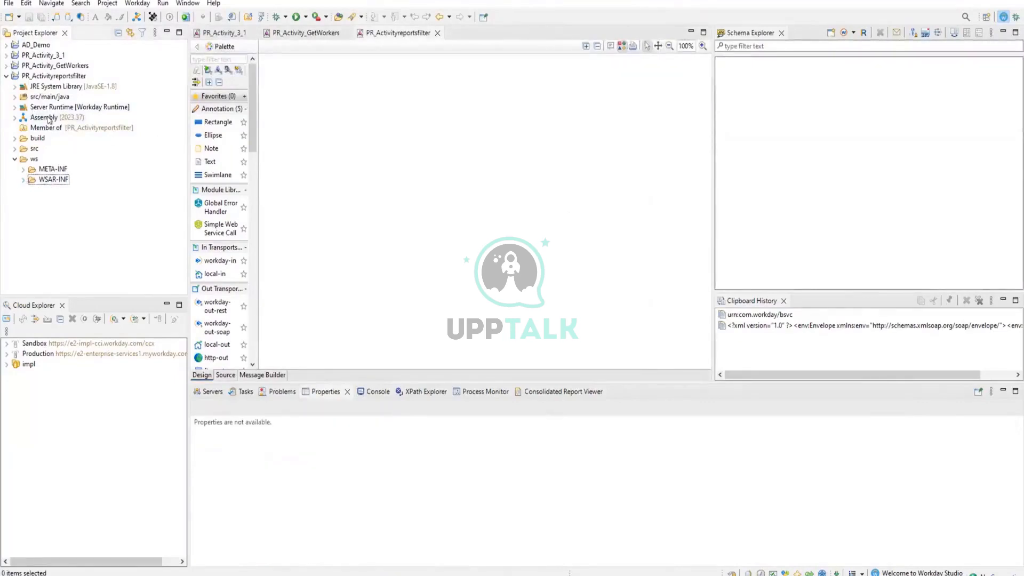
left_click(49, 119)
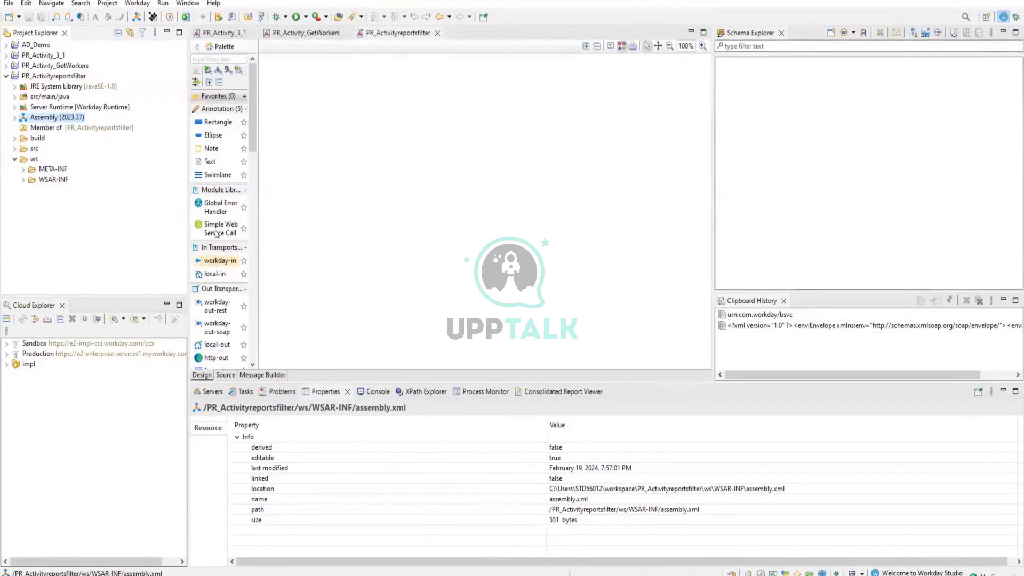
left_click(209, 174)
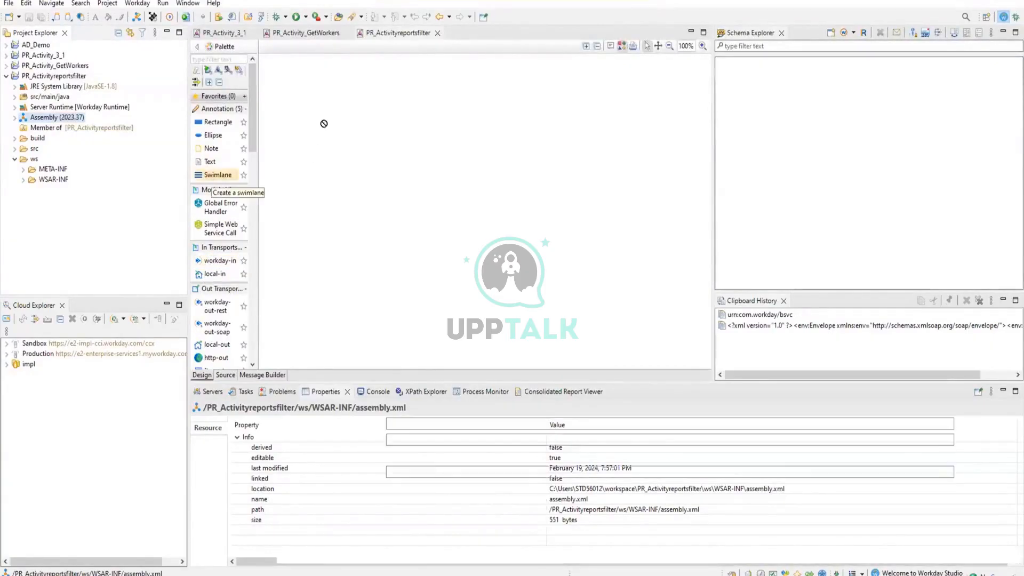
left_click(333, 98)
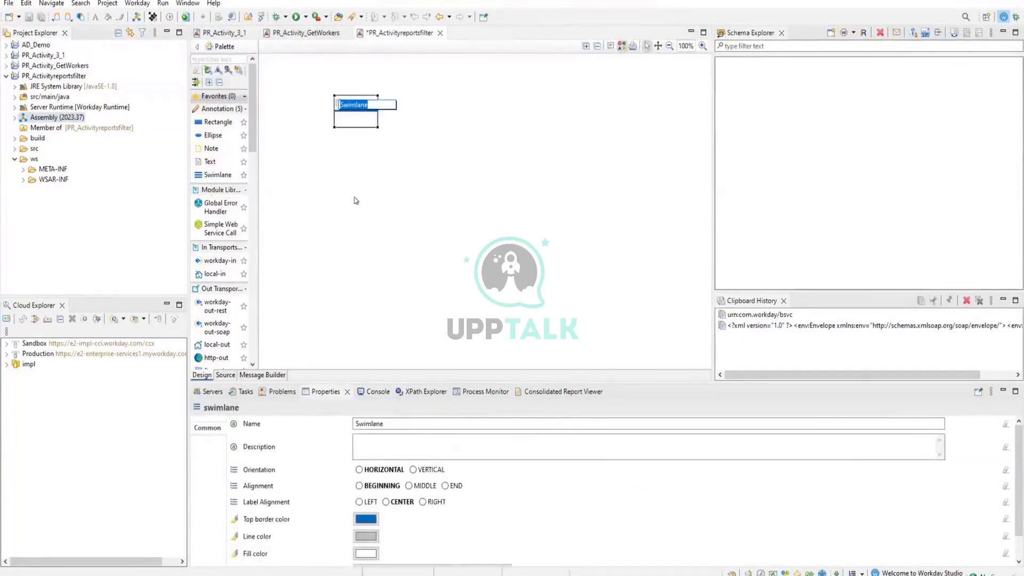
left_click(209, 260)
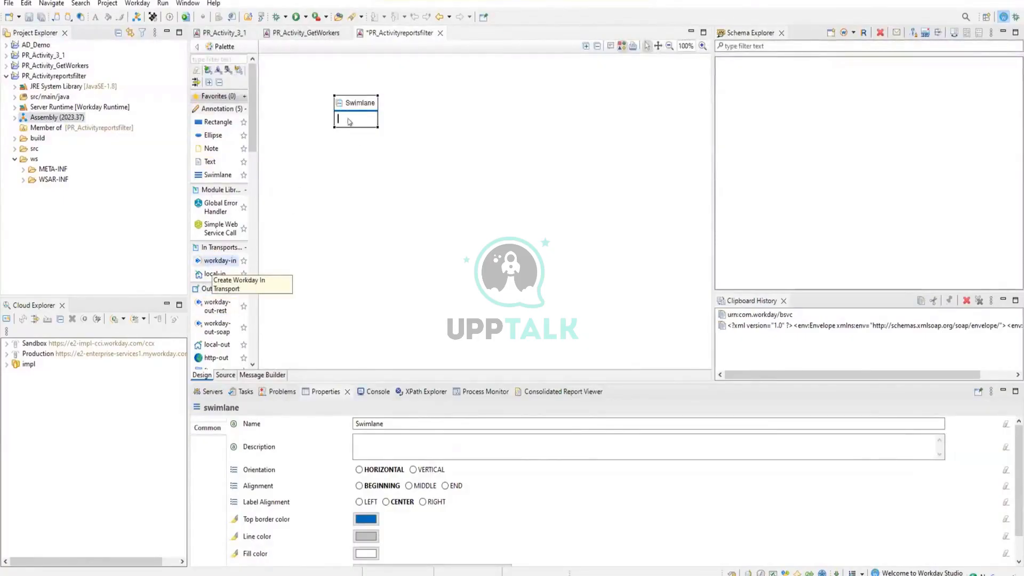
left_click(352, 120)
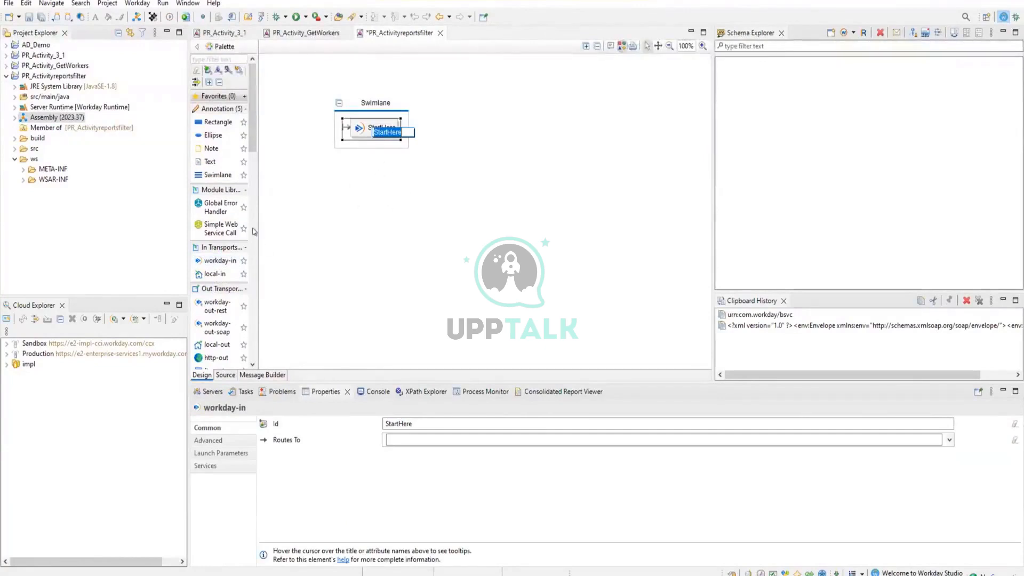
left_click(406, 195)
mouse_move(405, 192)
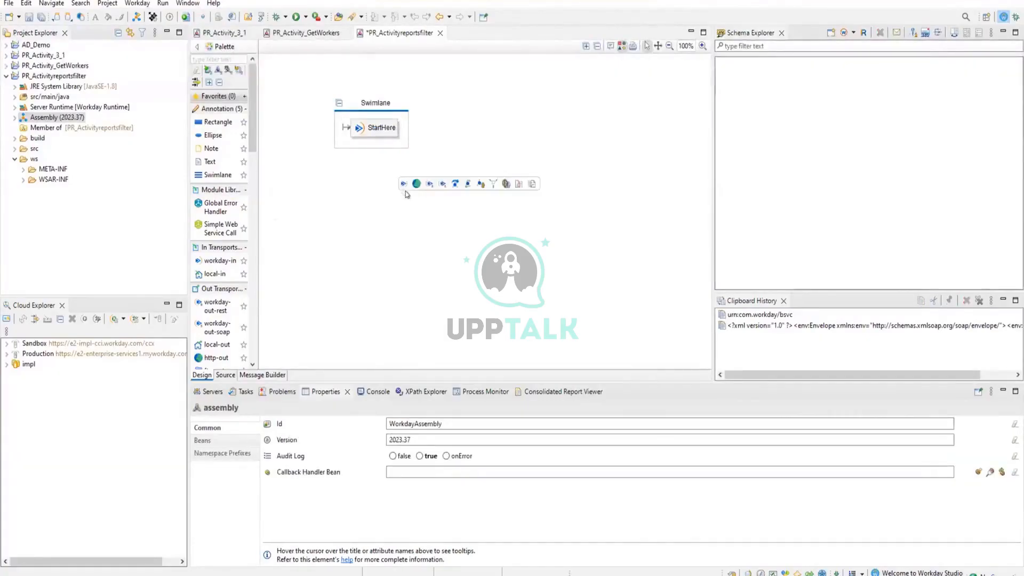
Rename the swimlane around StartHere to "Integration Flow" and save the assembly.
left_click(394, 107)
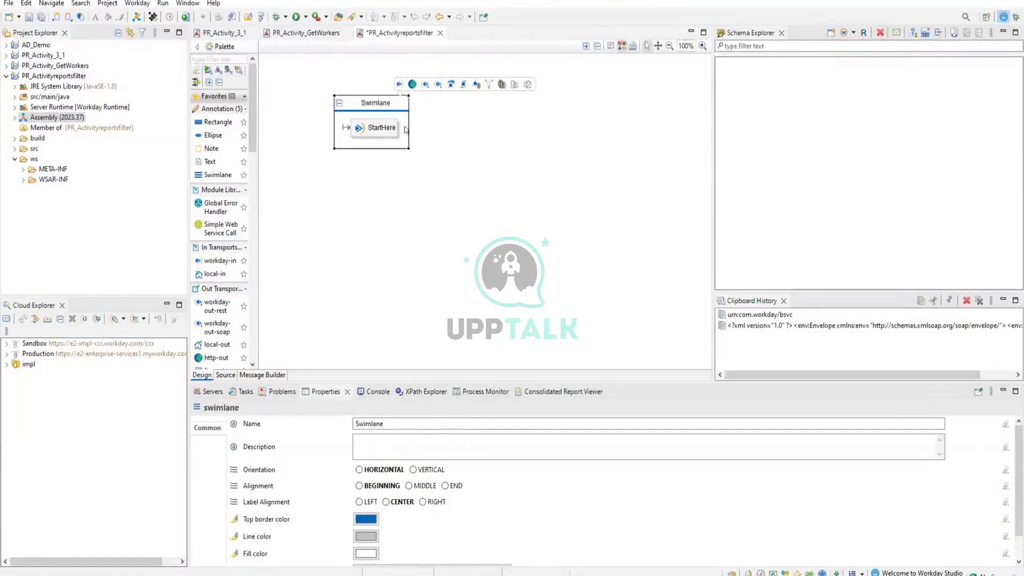
left_click(389, 102)
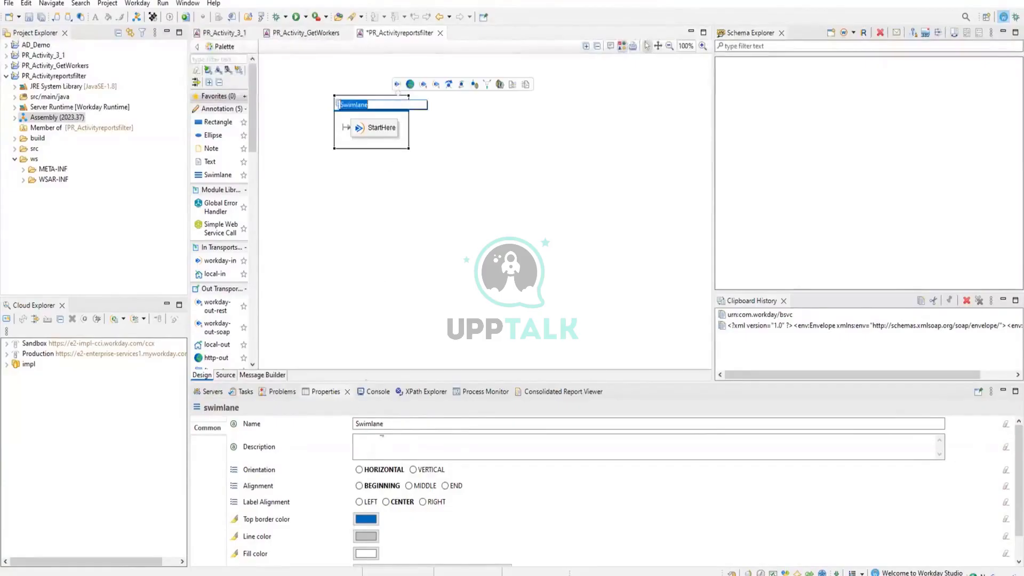
left_click(408, 424)
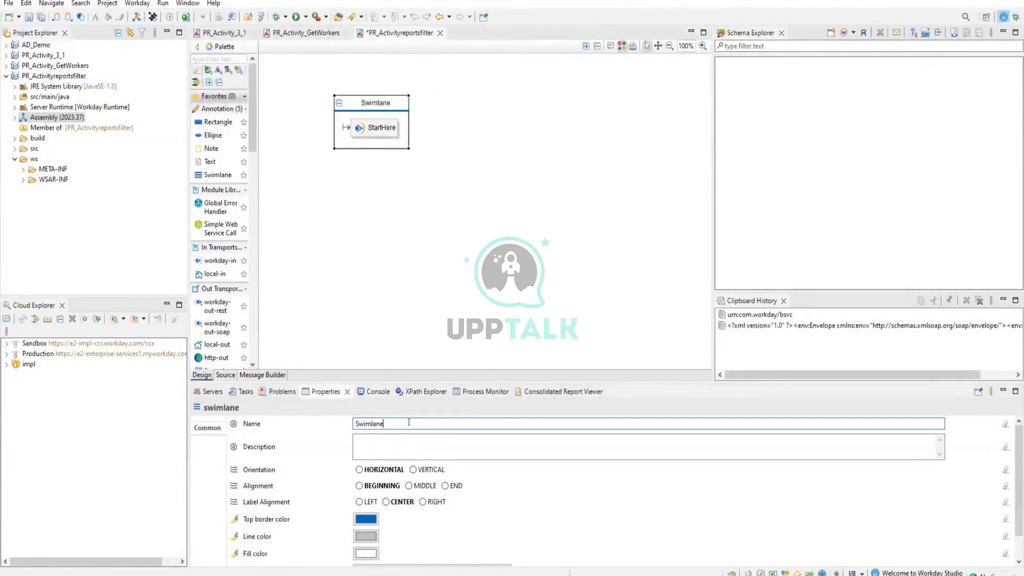
key("BackSpace")
key("BackSpace")
key("BackSpace")
key("BackSpace")
key("BackSpace")
key("BackSpace")
key("BackSpace")
key("BackSpace")
type("Integration Flow")
left_click(397, 442)
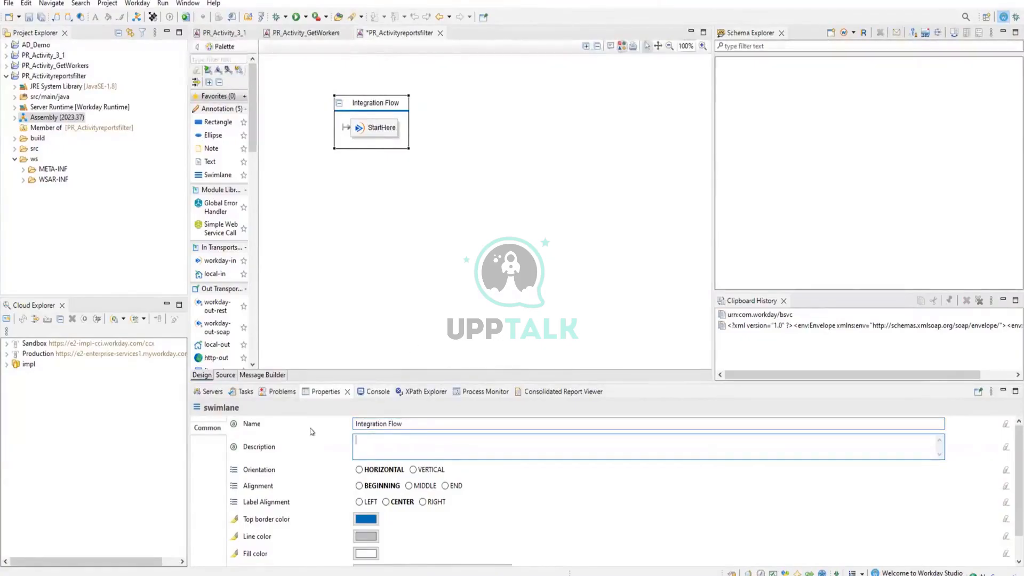
key("ctrl+s")
left_click(405, 132)
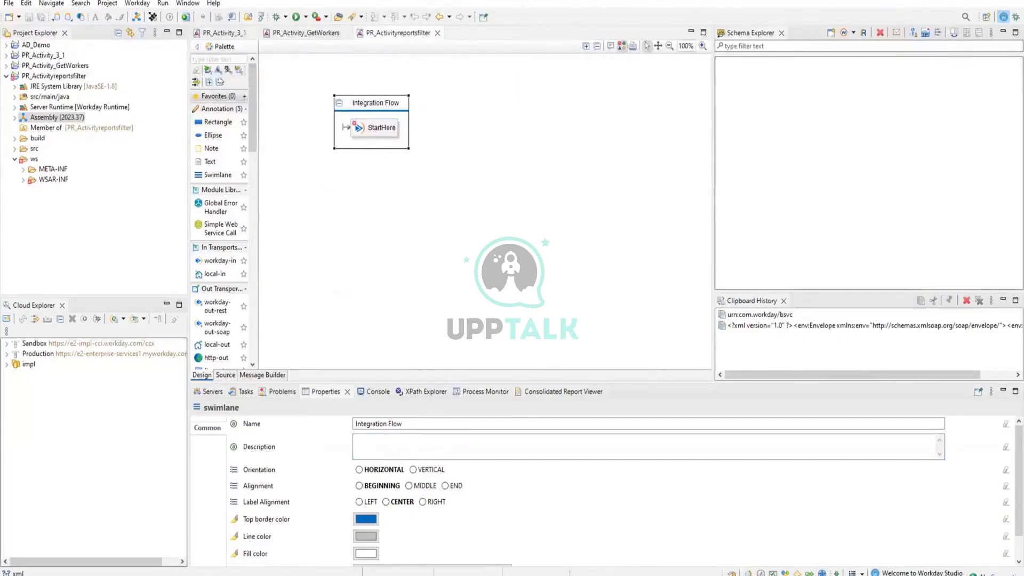
left_click(209, 55)
type("pim")
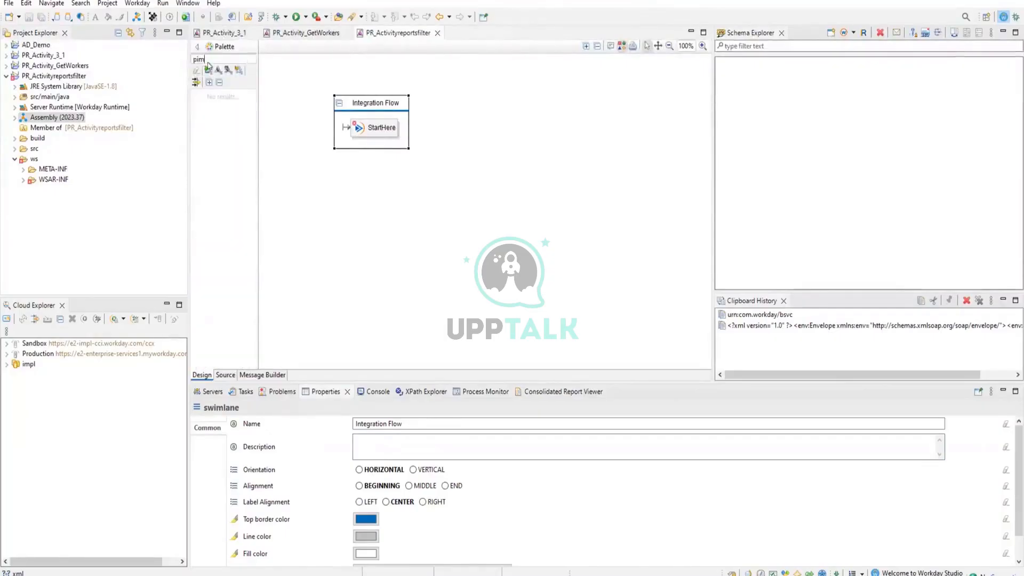
key("BackSpace")
key("BackSpace")
key("BackSpace")
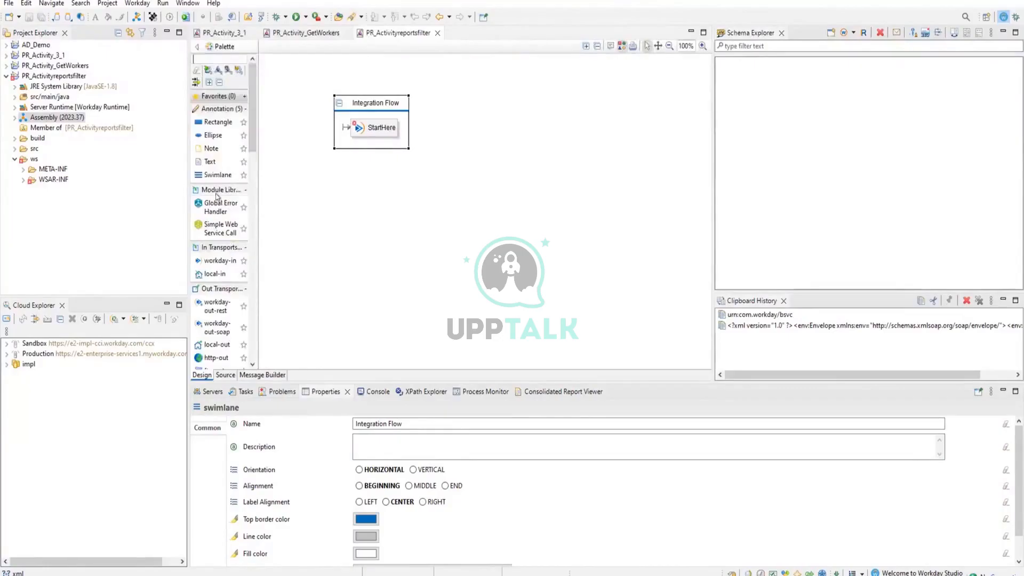
Add a PutIntegrationMessage component after StartHere in the Integration Flow swimlane, keeping the preselected is.message.severity and is.message.summary parameters.
type("inte")
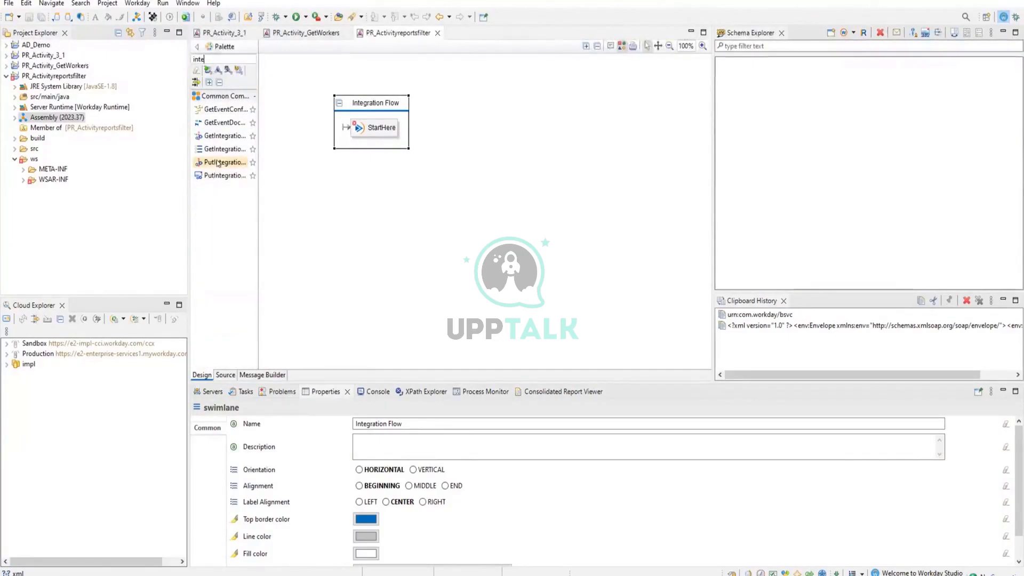
left_click(225, 174)
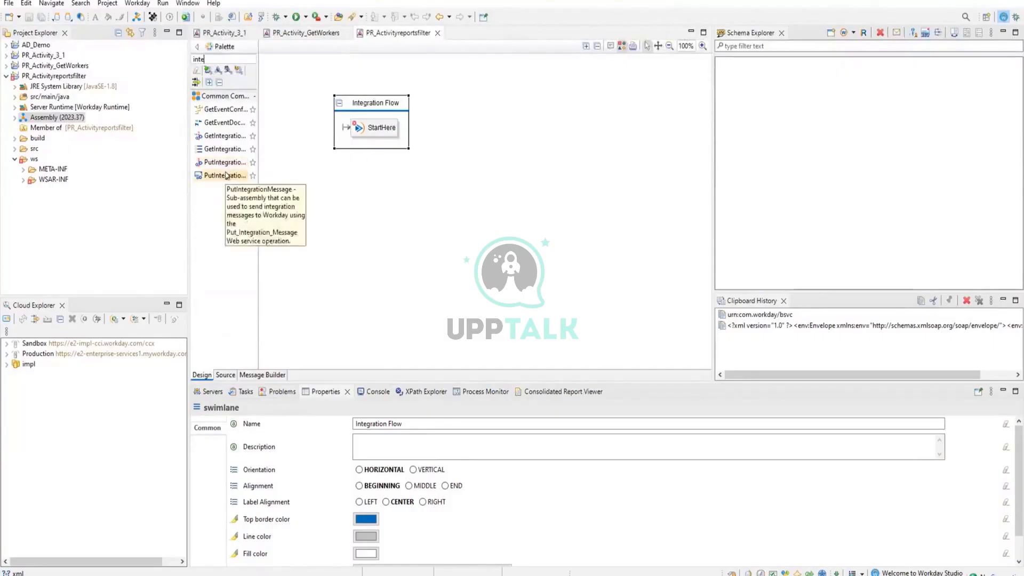
left_click(403, 134)
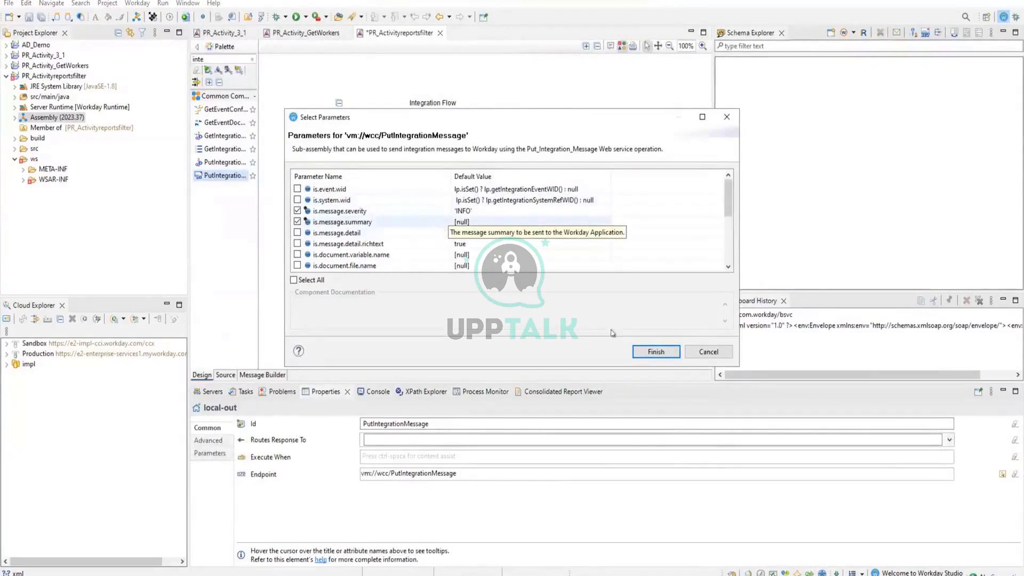
left_click(640, 350)
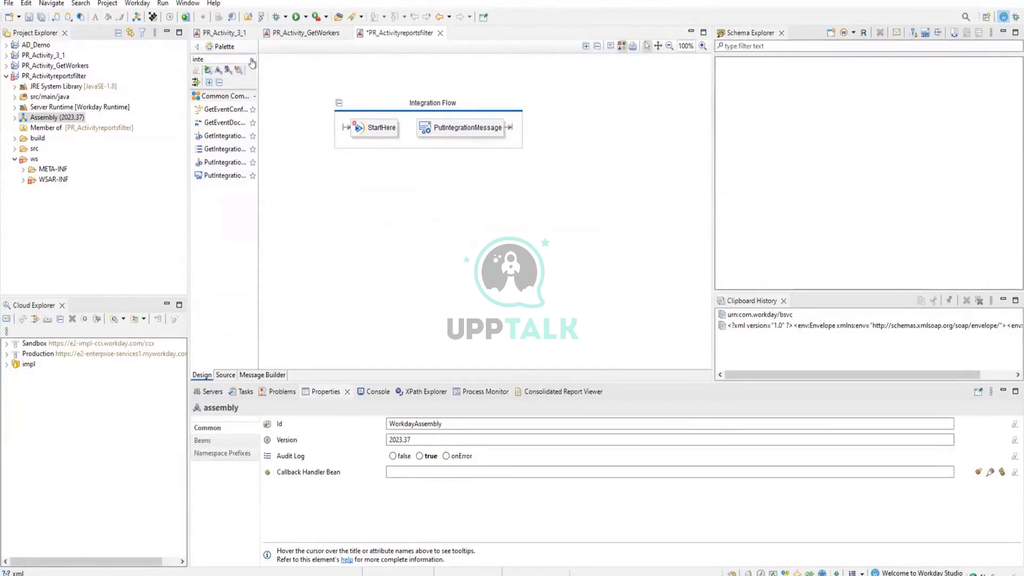
left_click(252, 63)
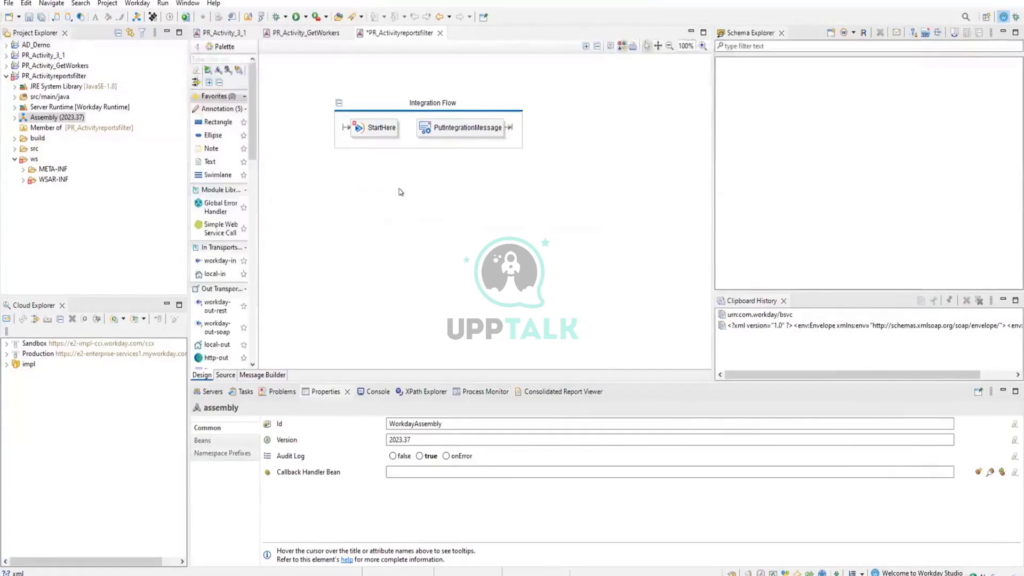
Set the is.message.summary parameter of PutIntegrationMessage to 'Integration begins' and save the assembly.
left_click(463, 126)
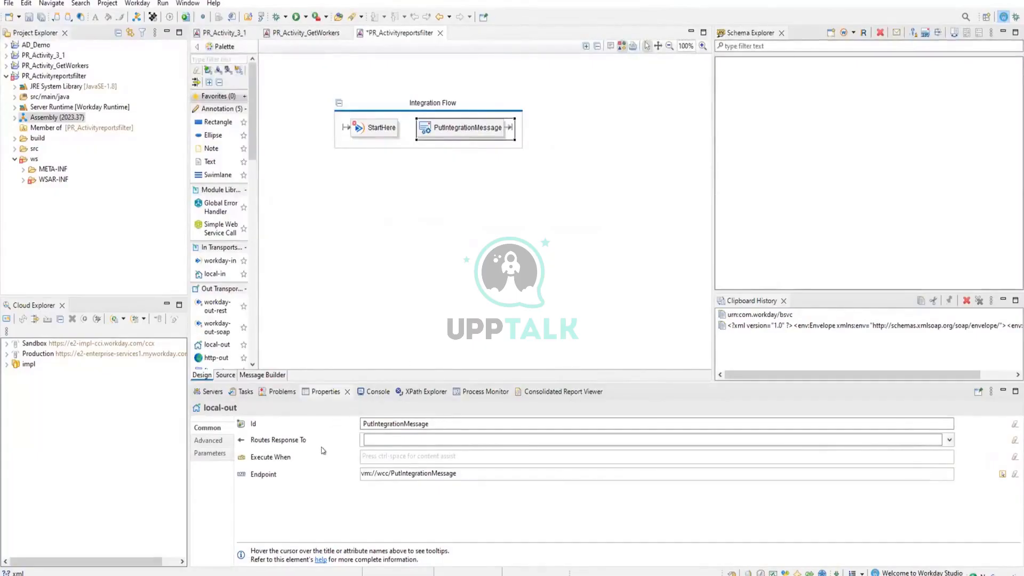
left_click(209, 453)
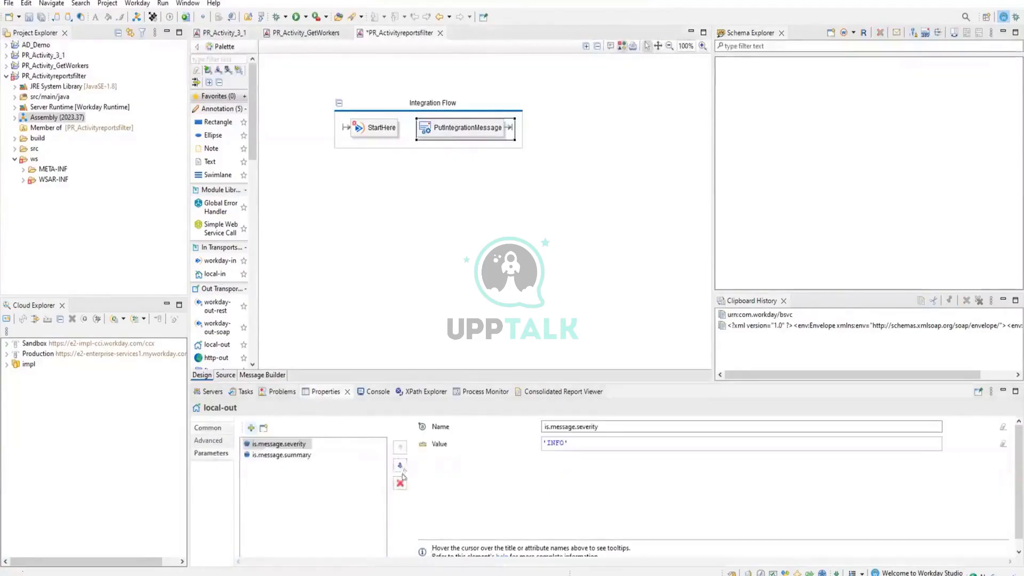
left_click(278, 454)
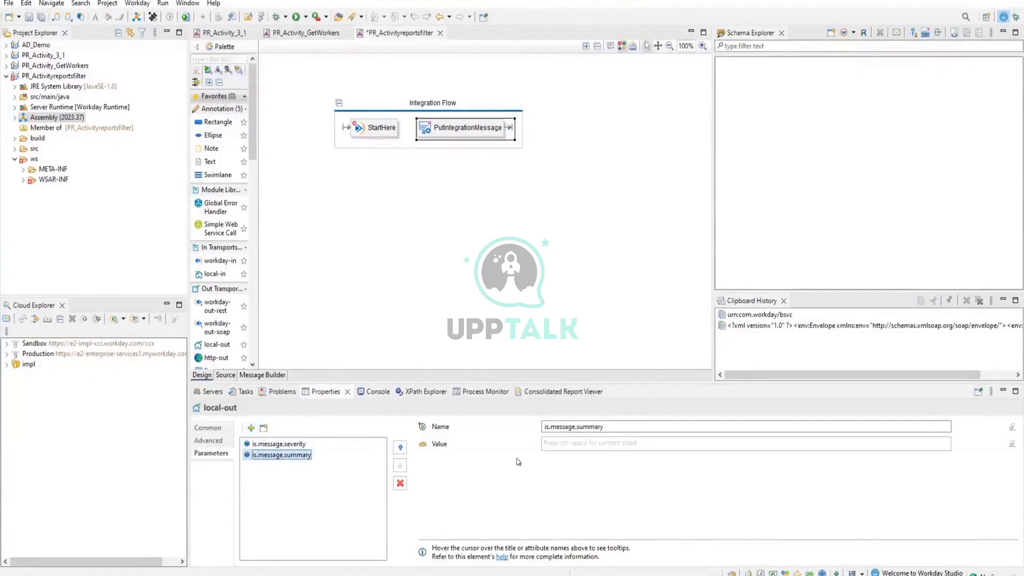
left_click(544, 442)
type("'")
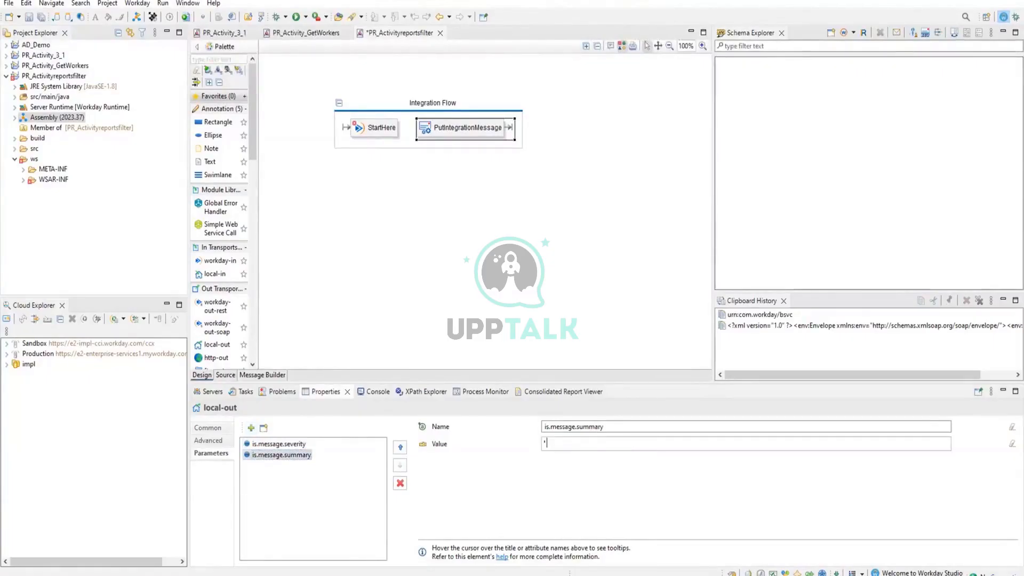
type("'")
type("In")
type("ter")
type("gration st")
key("BackSpace")
key("BackSpace")
type("begins")
key("ctrl+s")
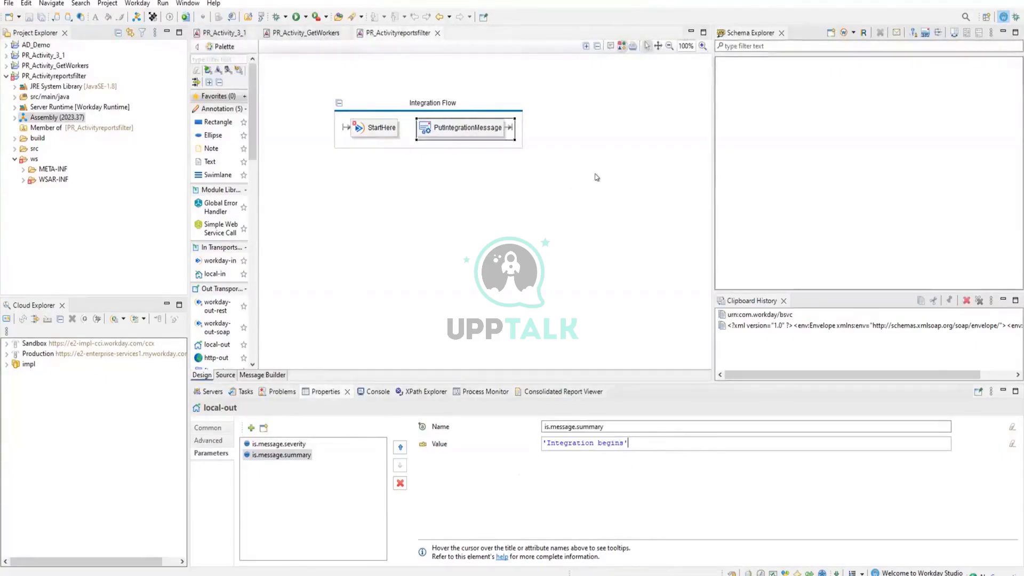
left_click(597, 177)
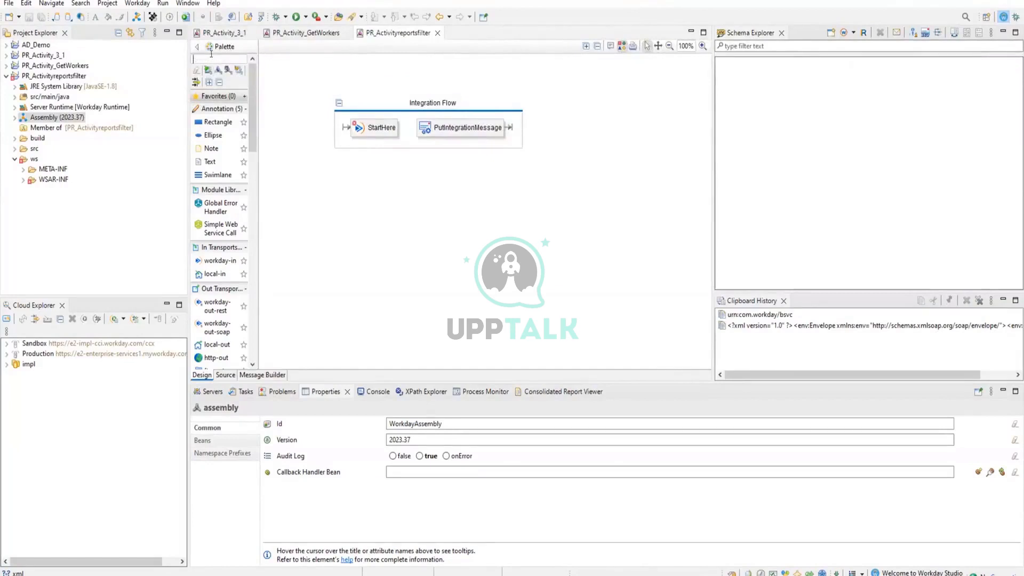
Add a local-out component after PutIntegrationMessage in the Integration Flow swimlane.
type("out")
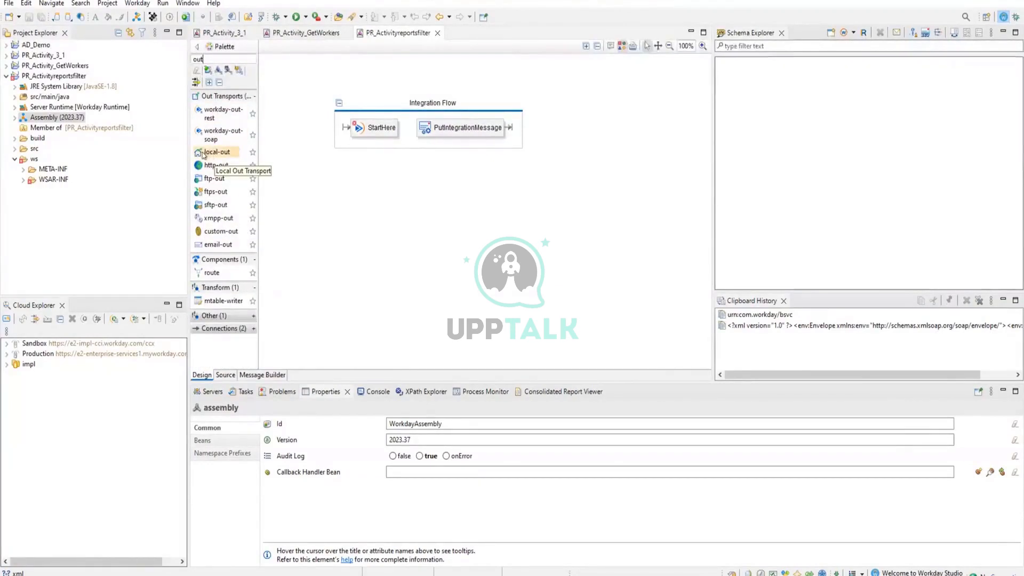
left_click_drag(203, 155, 517, 132)
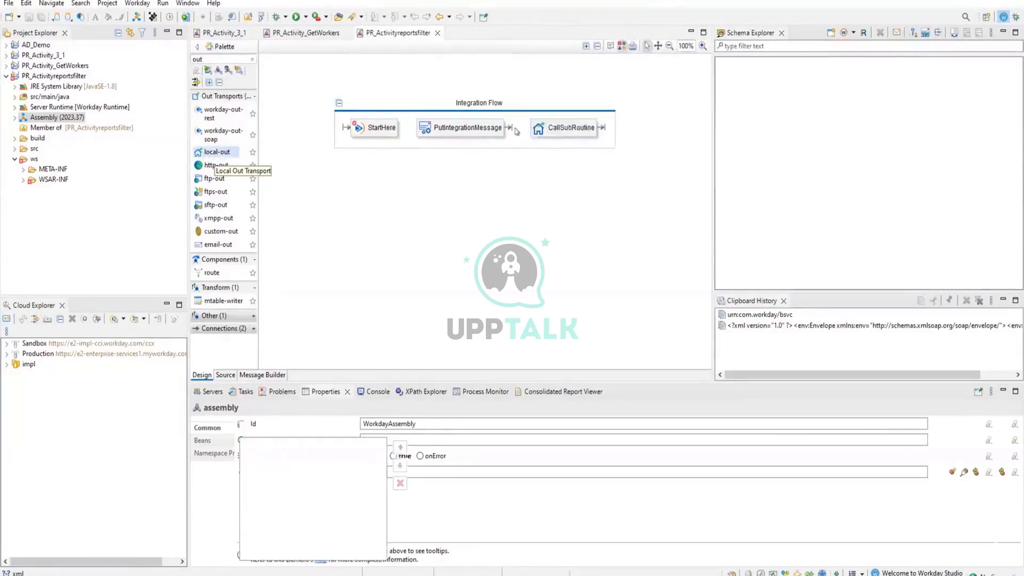
left_click(551, 195)
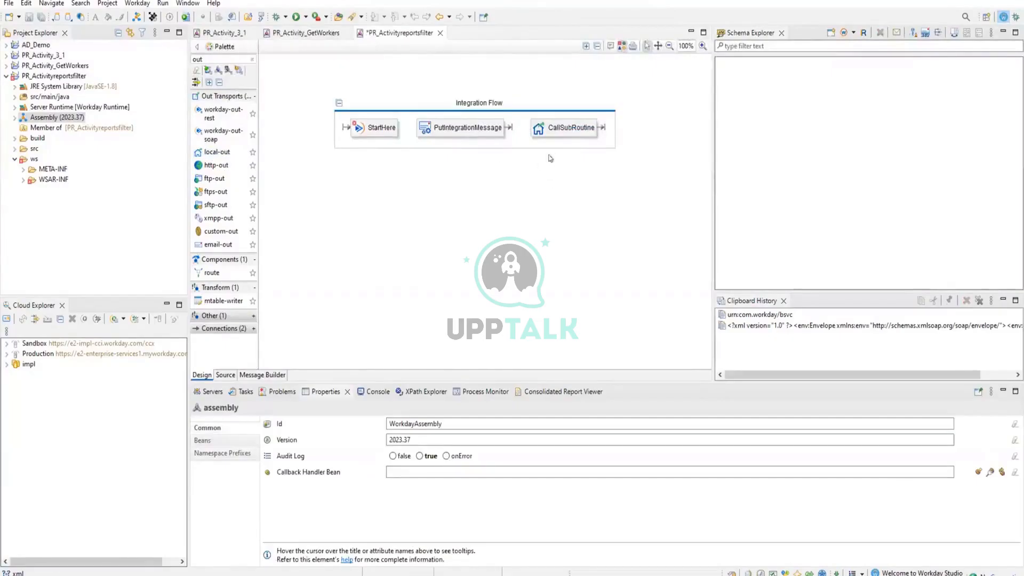
Change the id of the local-out component to Call_Report and save the assembly.
left_click(562, 123)
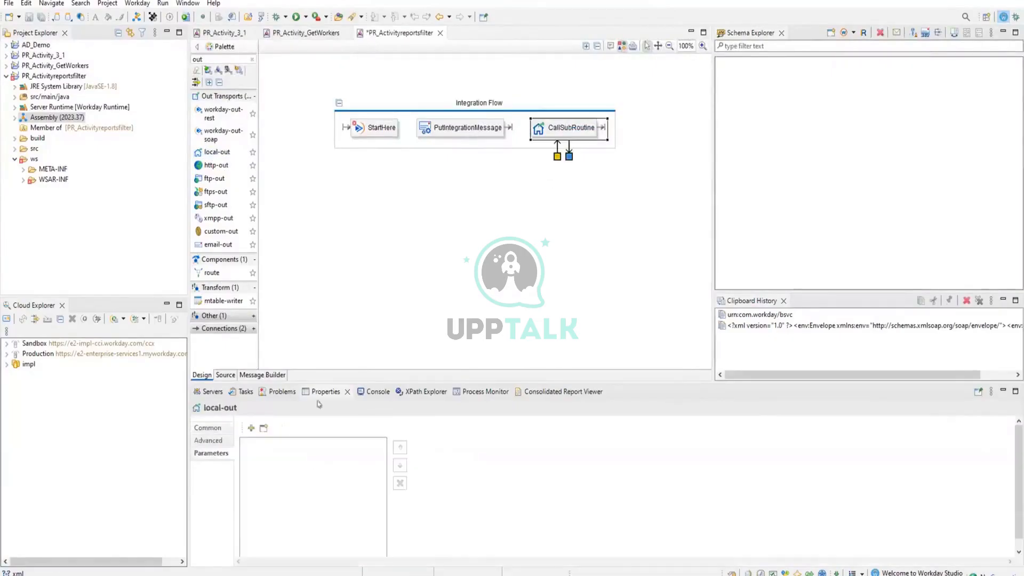
left_click(208, 427)
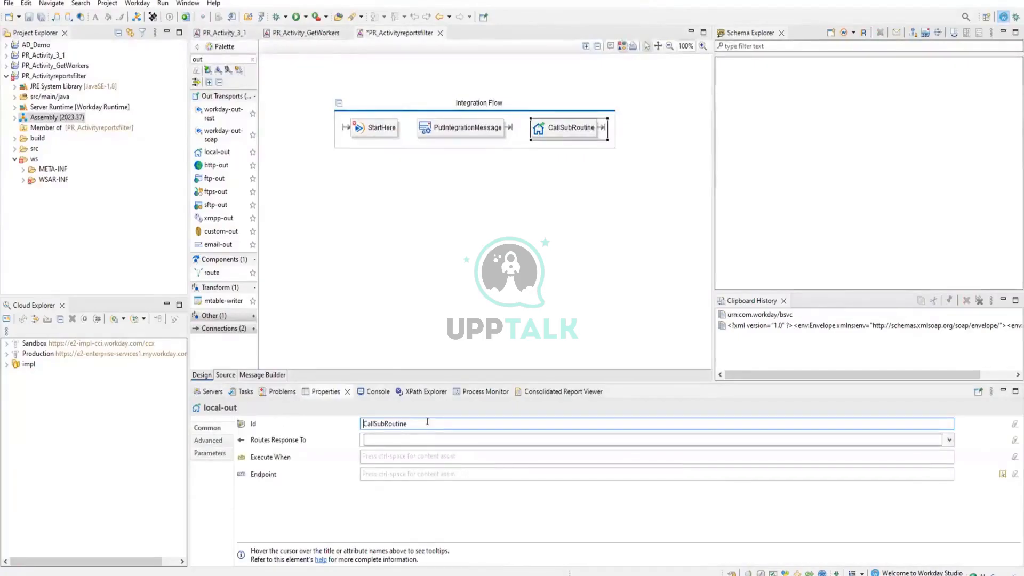
double_click(362, 423)
type("Call_")
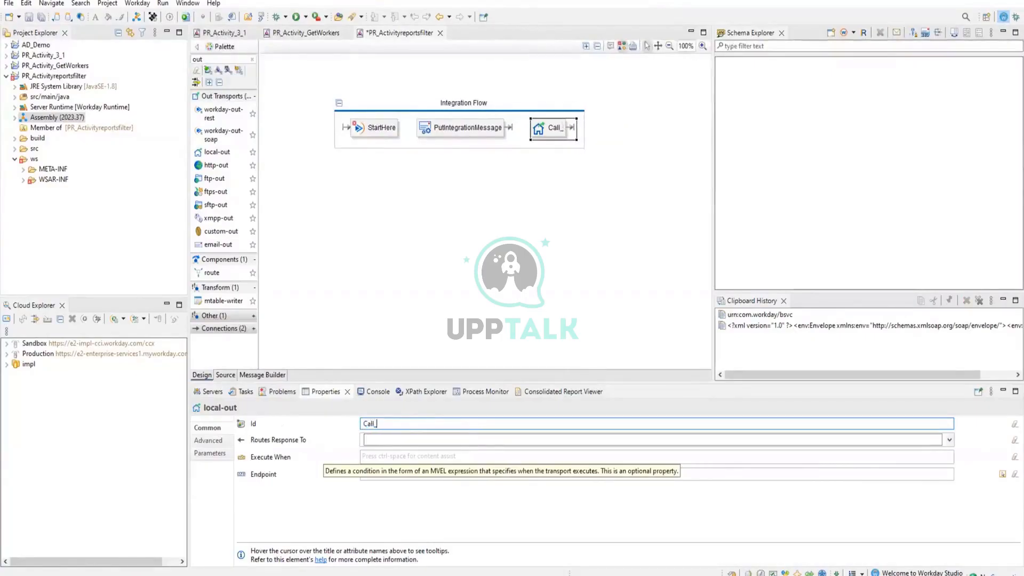
type("Reports")
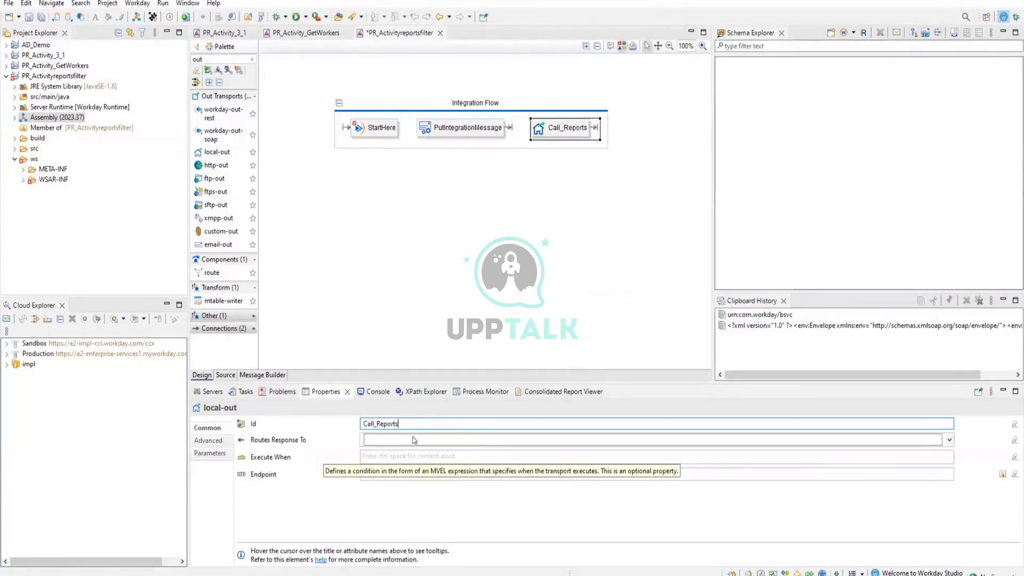
key("Tab")
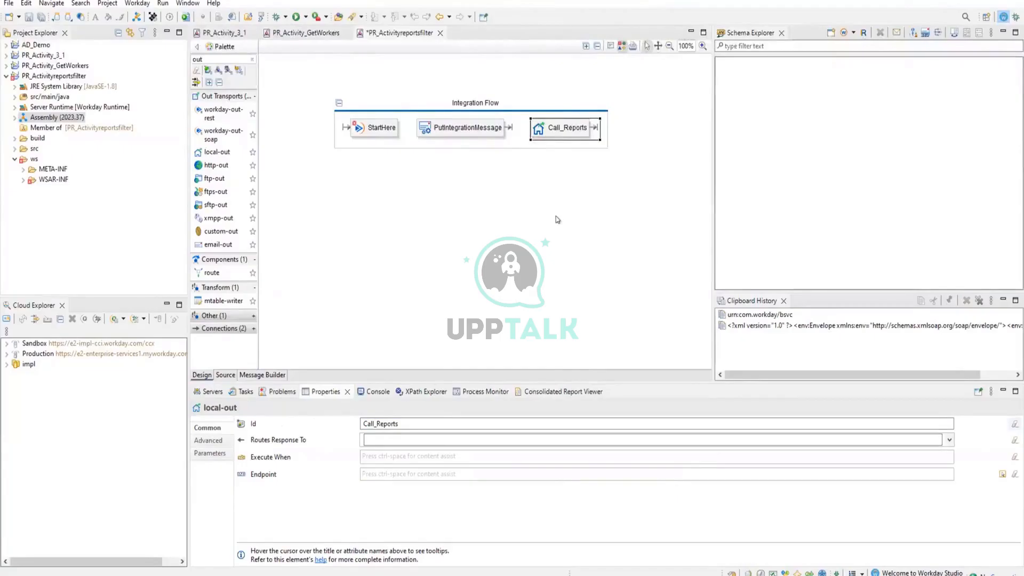
left_click(403, 418)
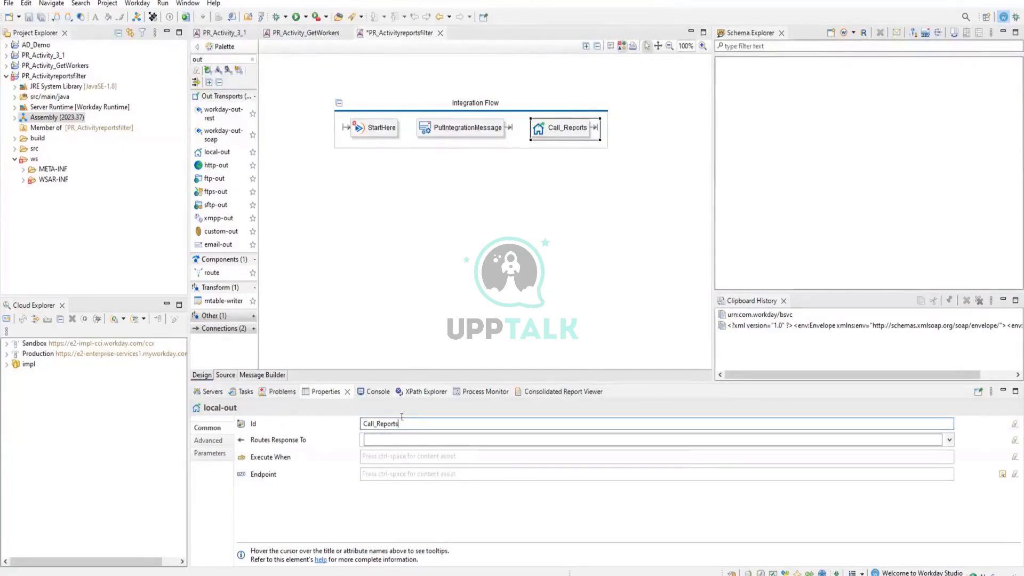
key("BackSpace")
key("ctrl+s")
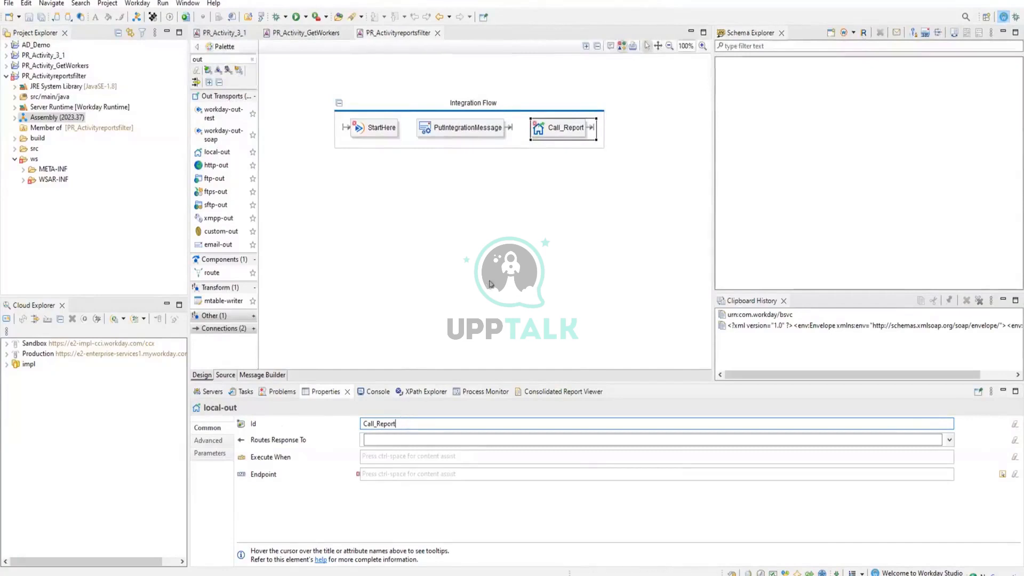
left_click(535, 293)
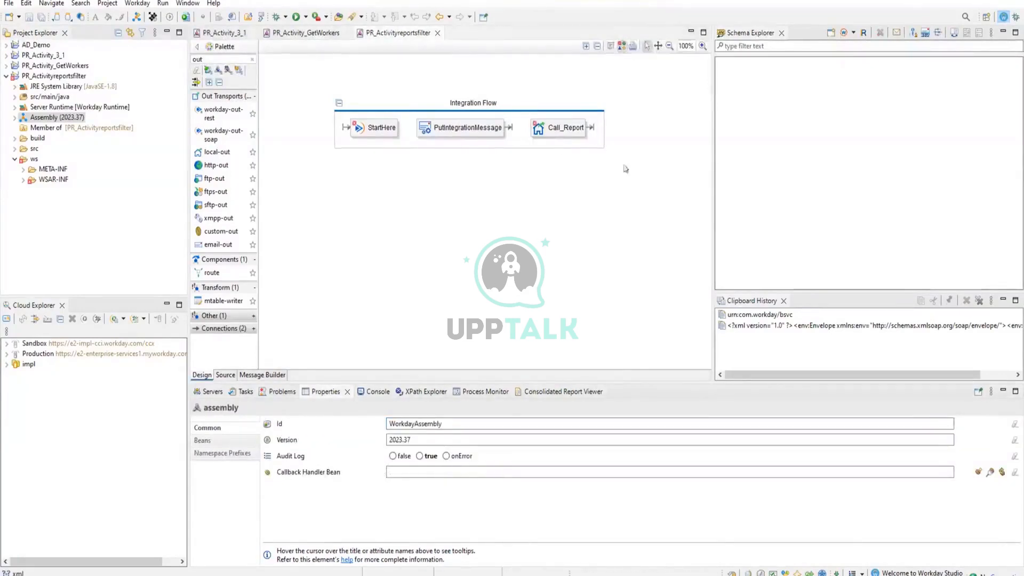
Route StartHere to PutIntegrationMessage and the response of PutIntegrationMessage to Call_Report.
left_click(389, 131)
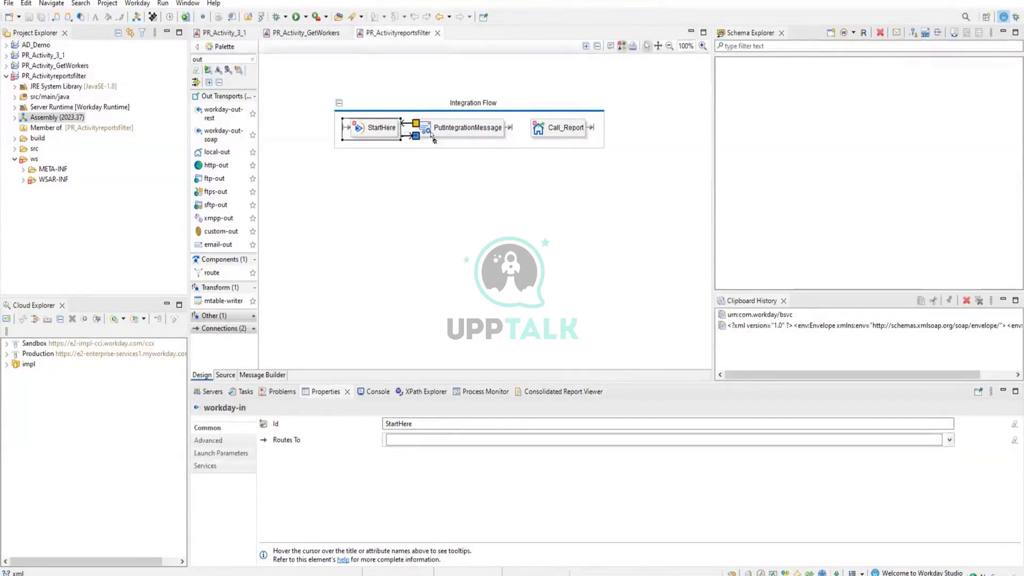
left_click(434, 140)
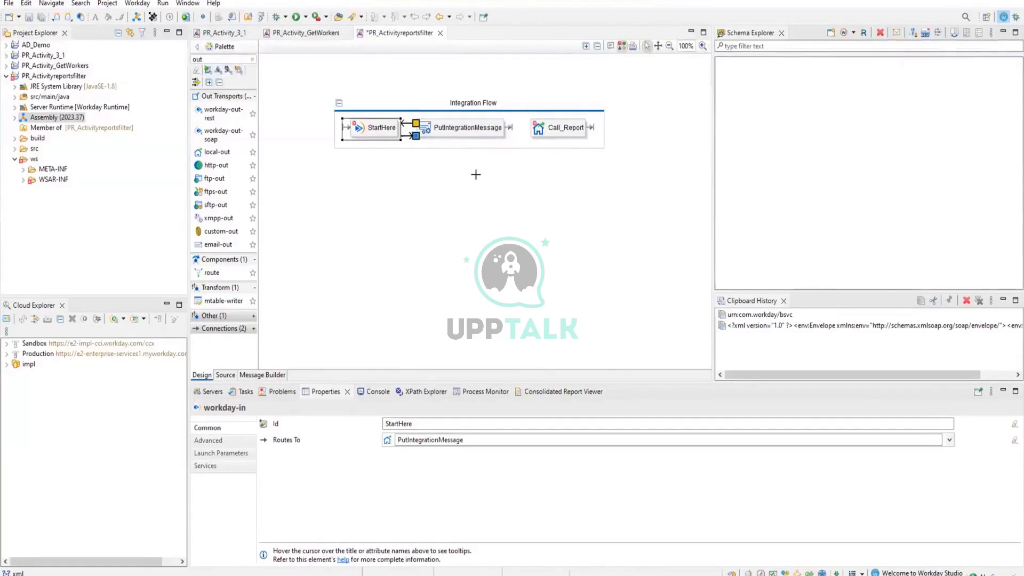
left_click(496, 176)
left_click(501, 131)
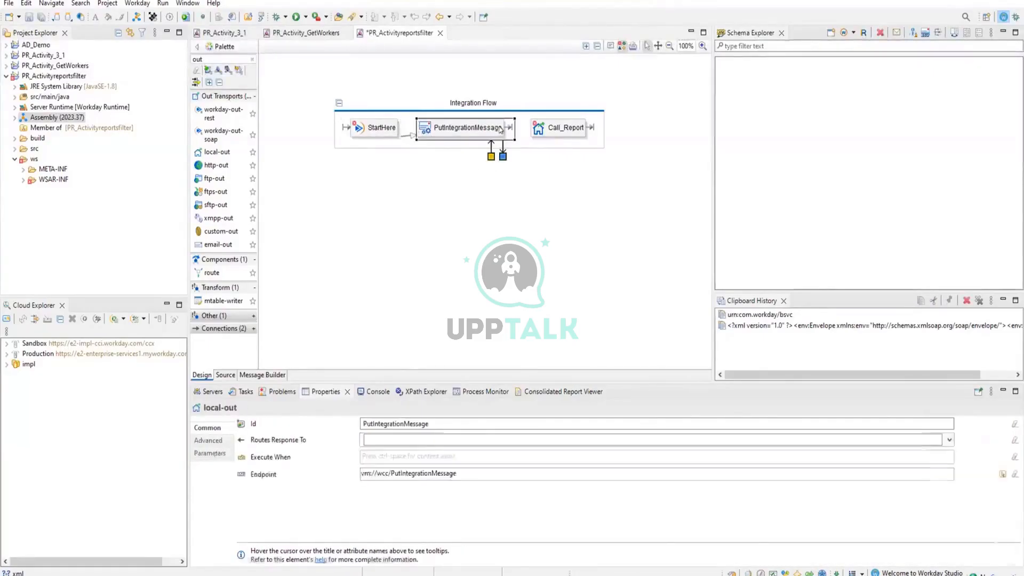
left_click_drag(502, 156, 537, 131)
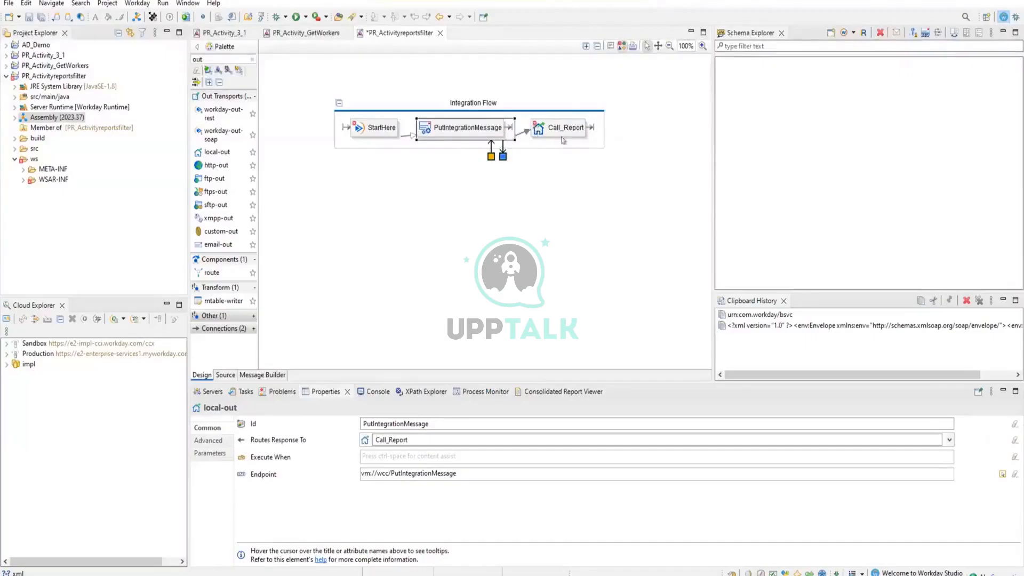
left_click(482, 253)
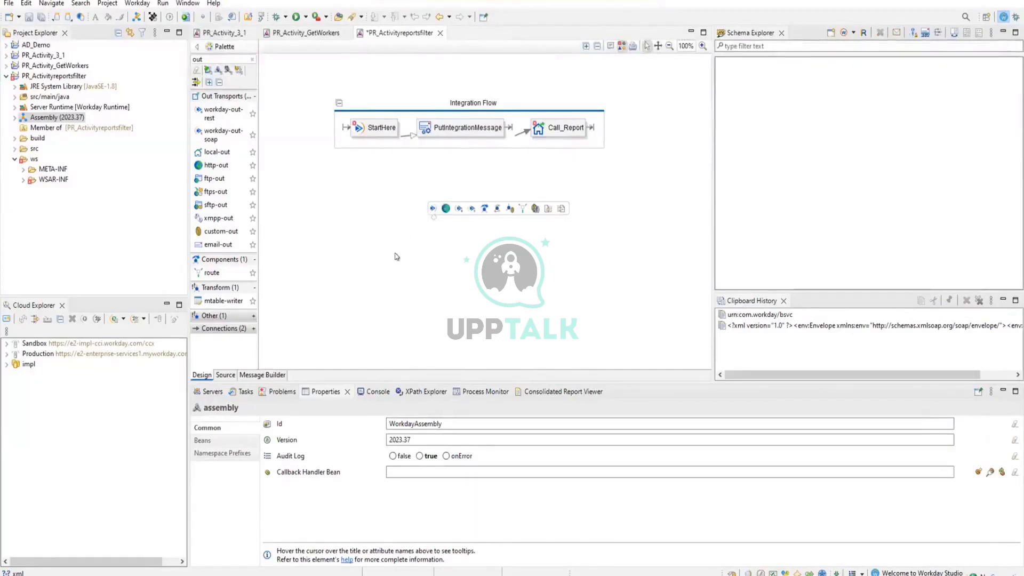
Reset the component palette filter and add a new swimlane below the Integration Flow swimlane.
mouse_move(395, 255)
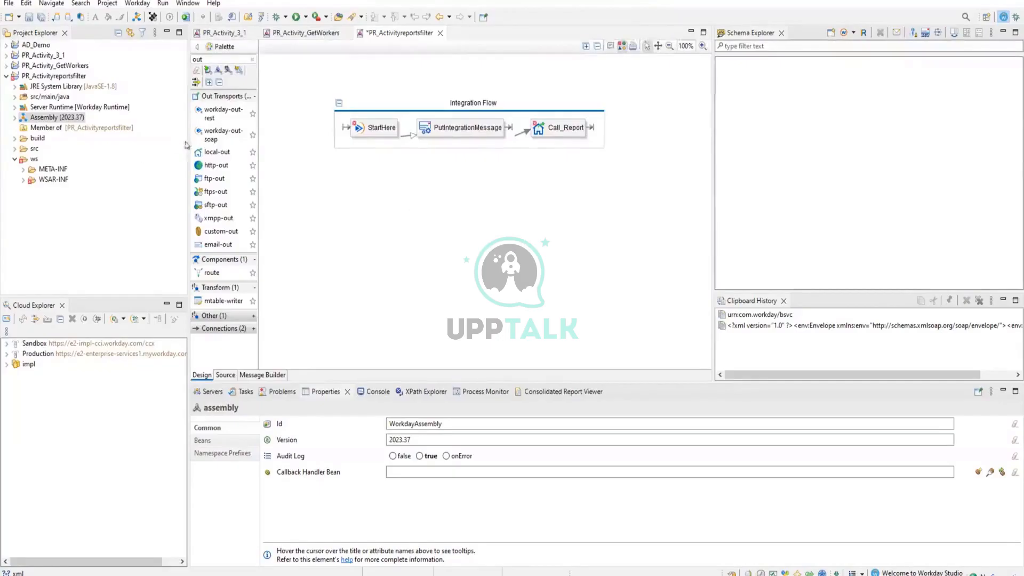
left_click(253, 63)
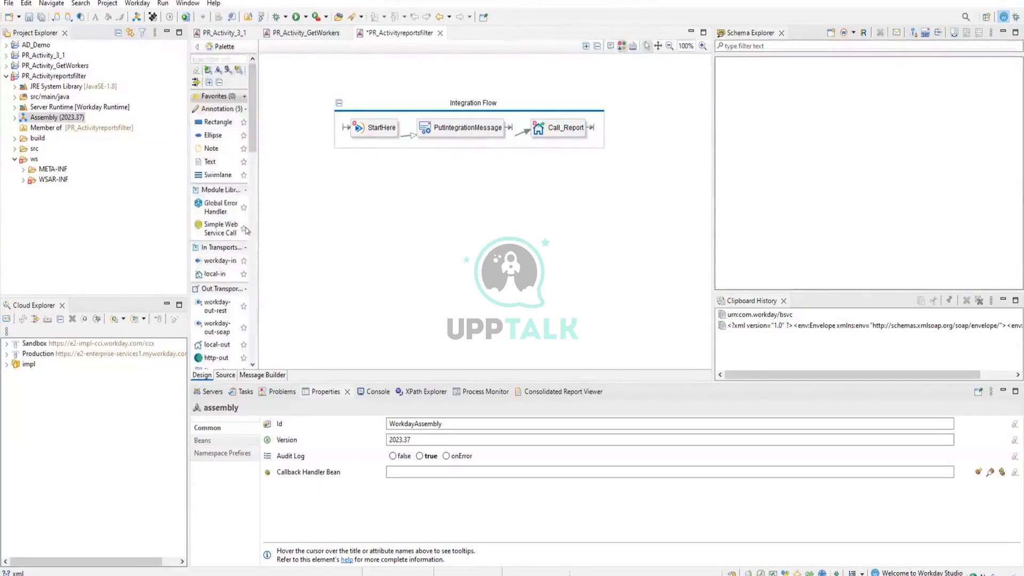
left_click_drag(207, 181, 406, 220)
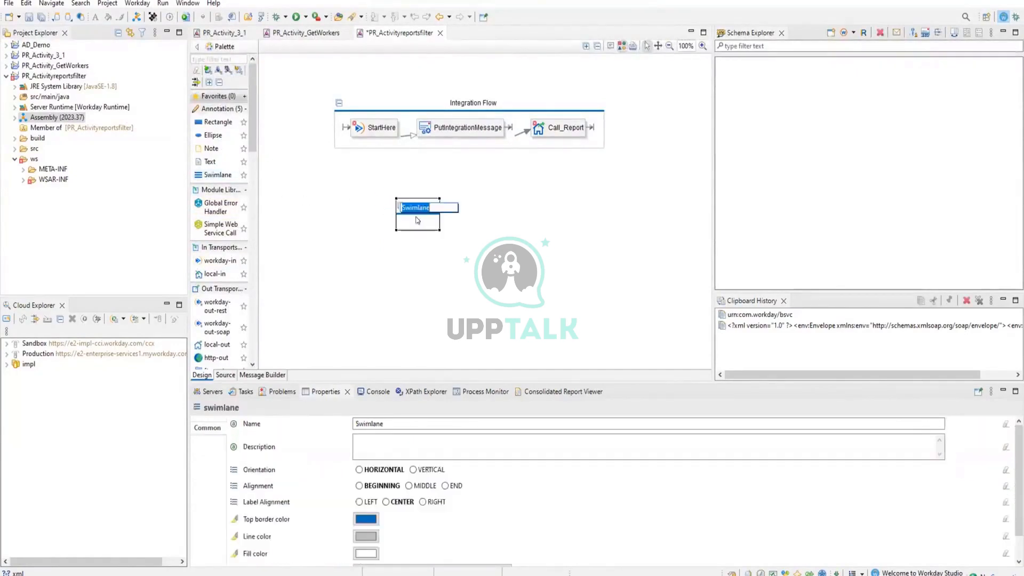
Change the name of the new swimlane to Report Call.
left_click(382, 424)
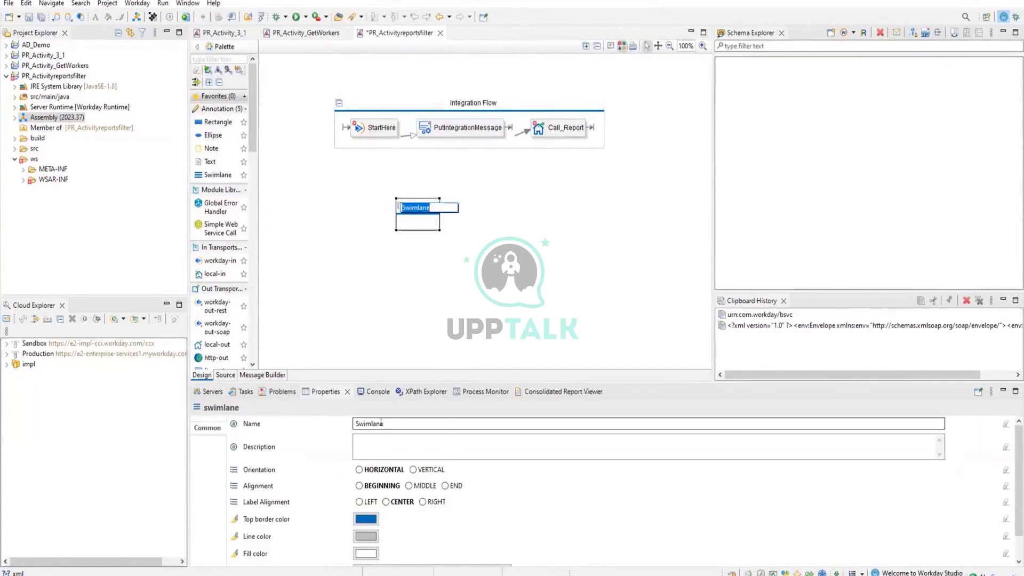
key("ctrl+a")
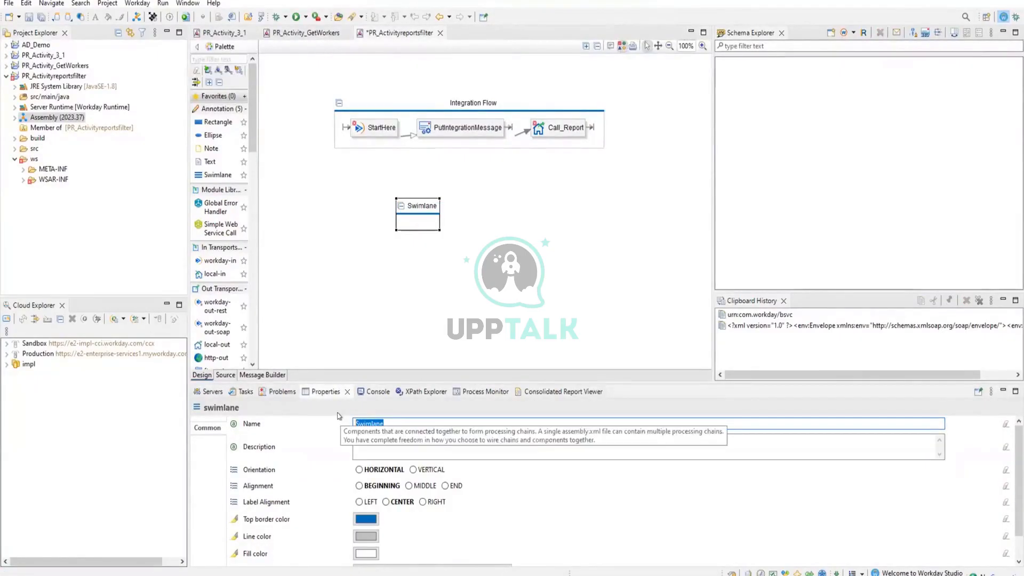
key("BackSpace")
type("Report")
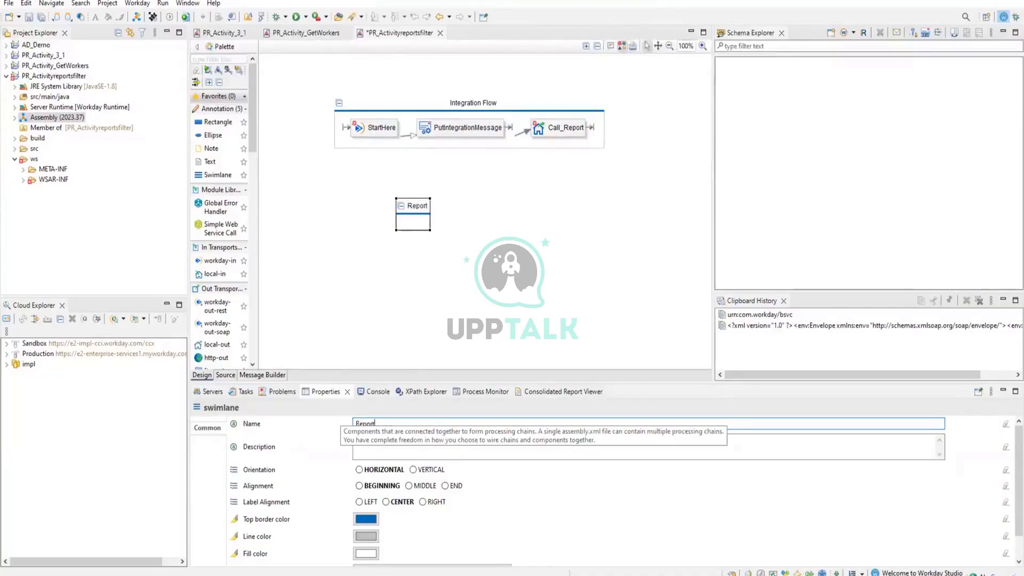
type(" Clll")
left_click(383, 451)
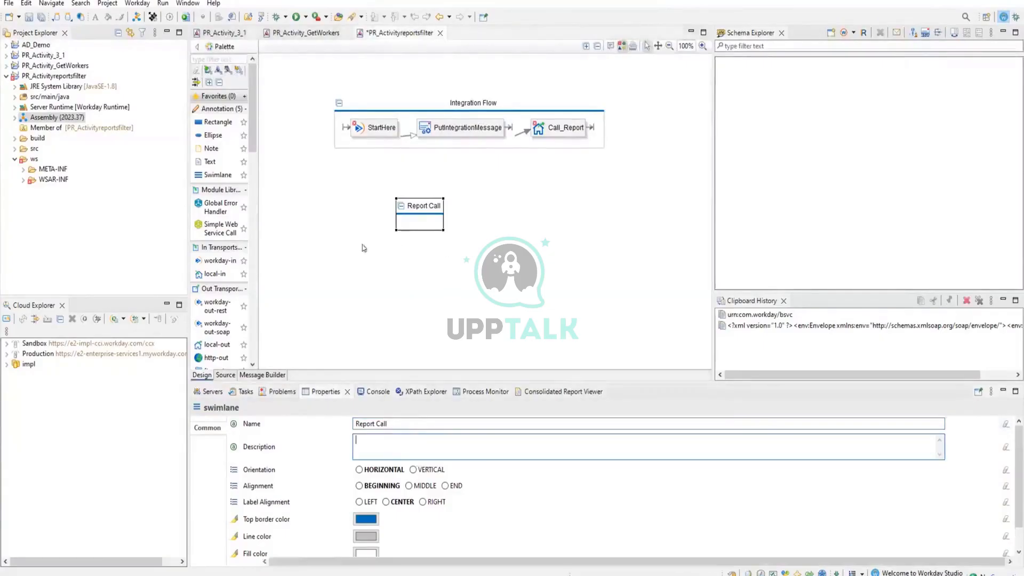
left_click(271, 208)
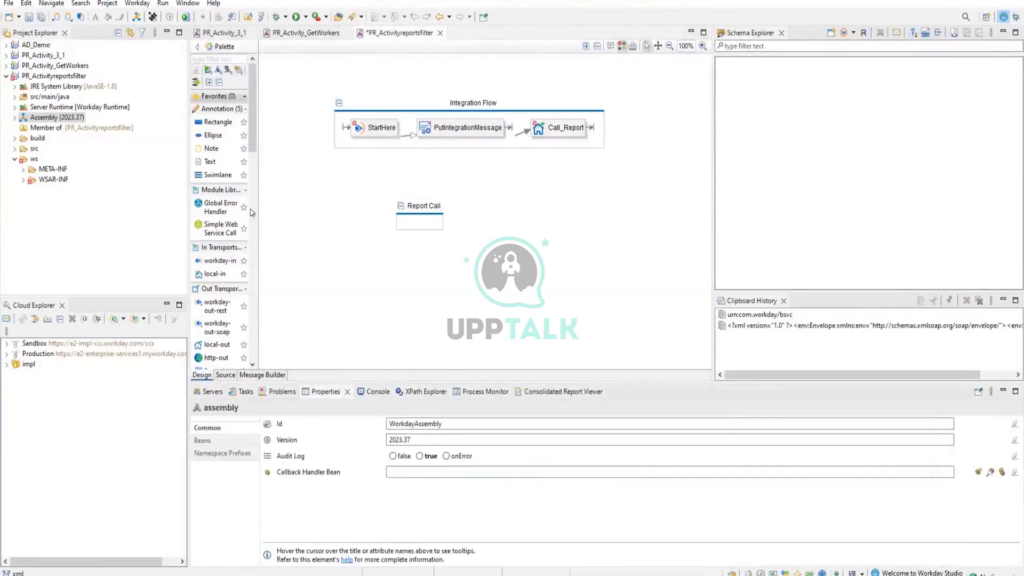
Find the local-in component in the palette and add it to the Report Call swimlane.
left_click(203, 57)
type("local")
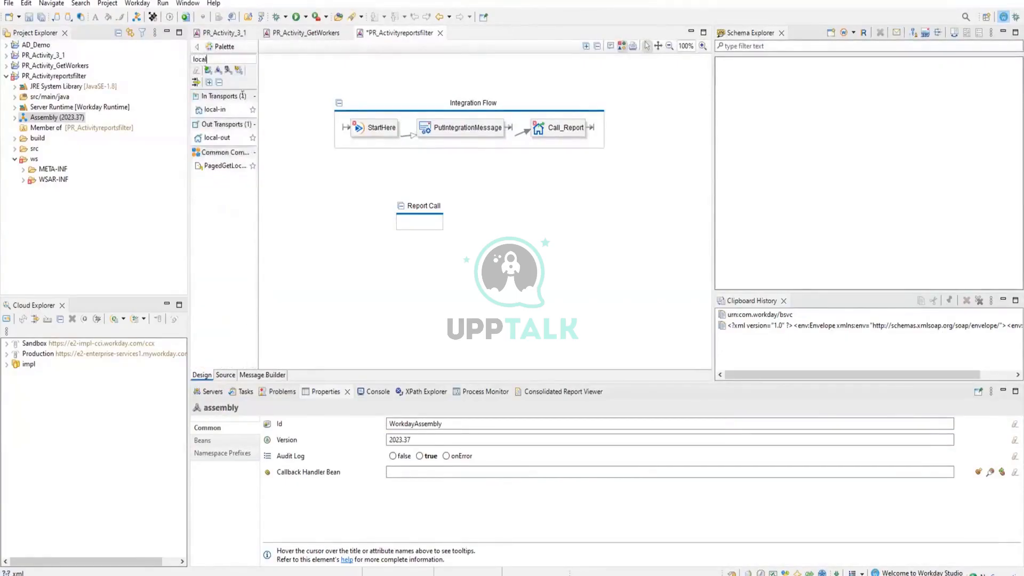
left_click_drag(214, 110, 415, 223)
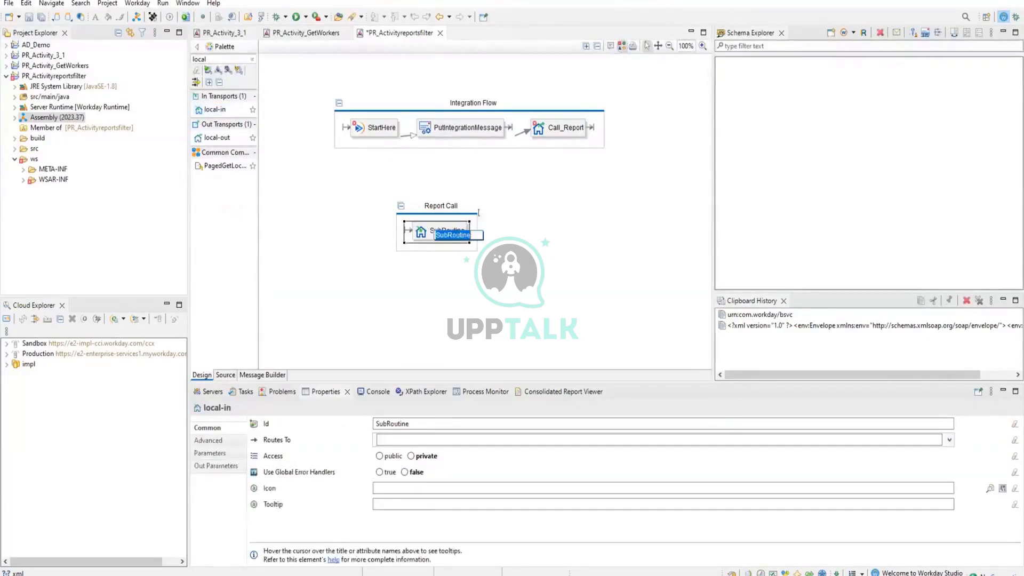
Change the id of the local-in component to Report and save the assembly.
left_click(428, 422)
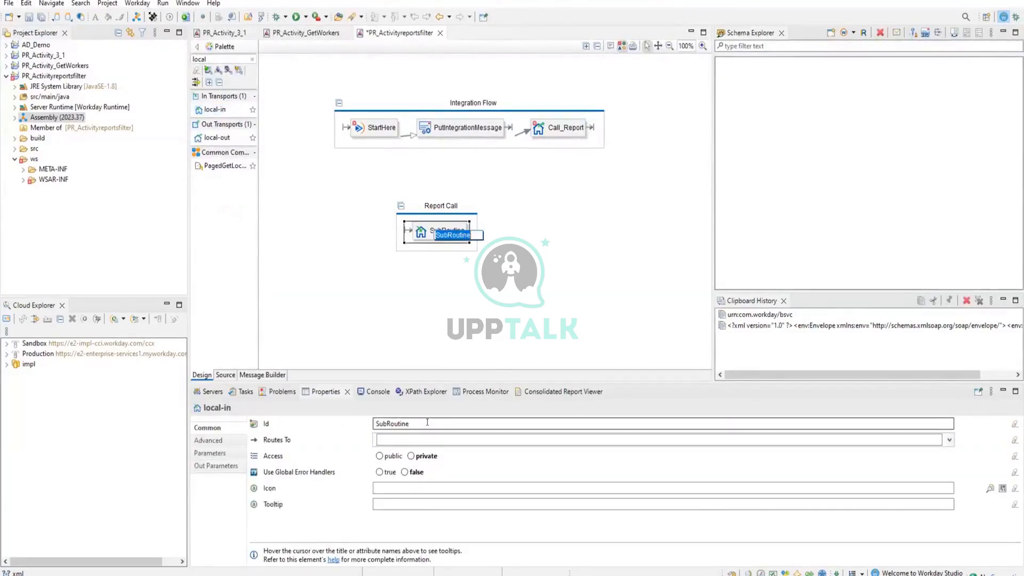
key("ctrl+a")
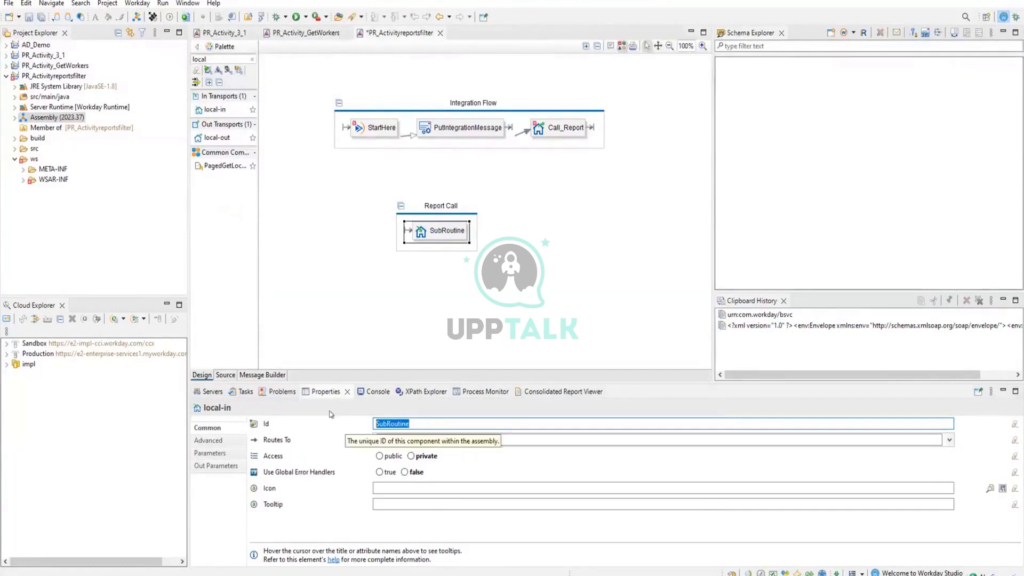
mouse_move(323, 338)
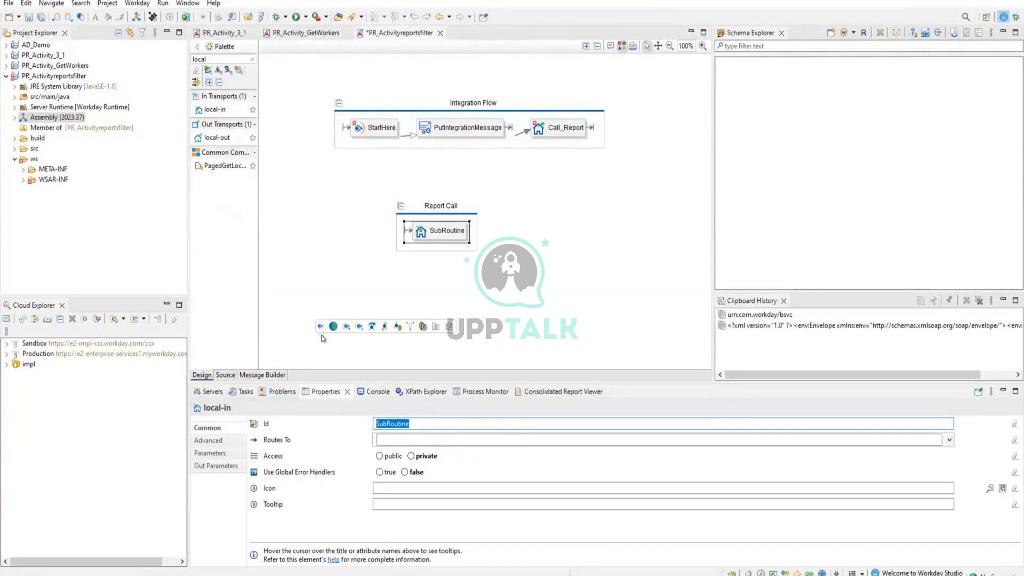
type("Report")
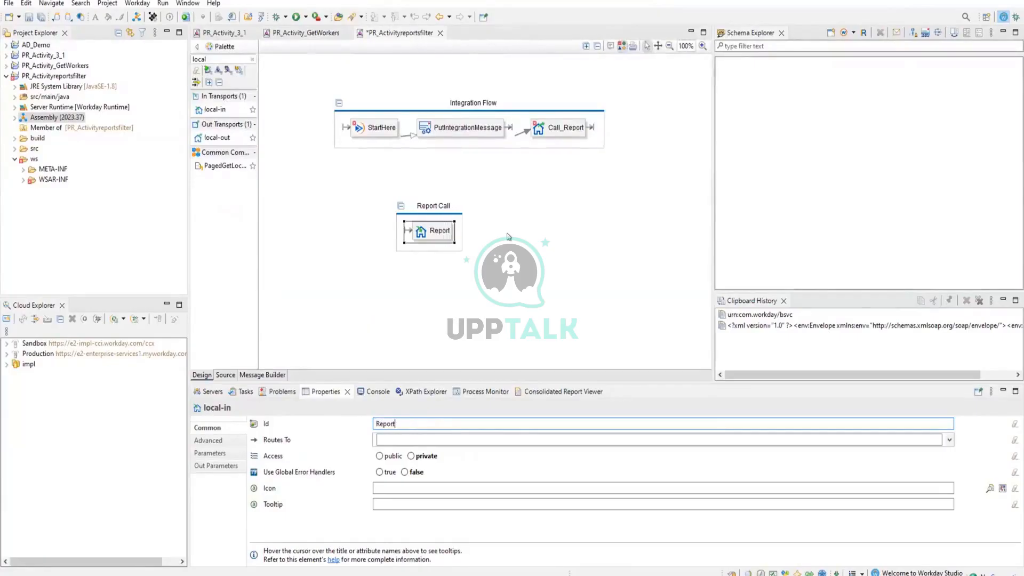
left_click(507, 238)
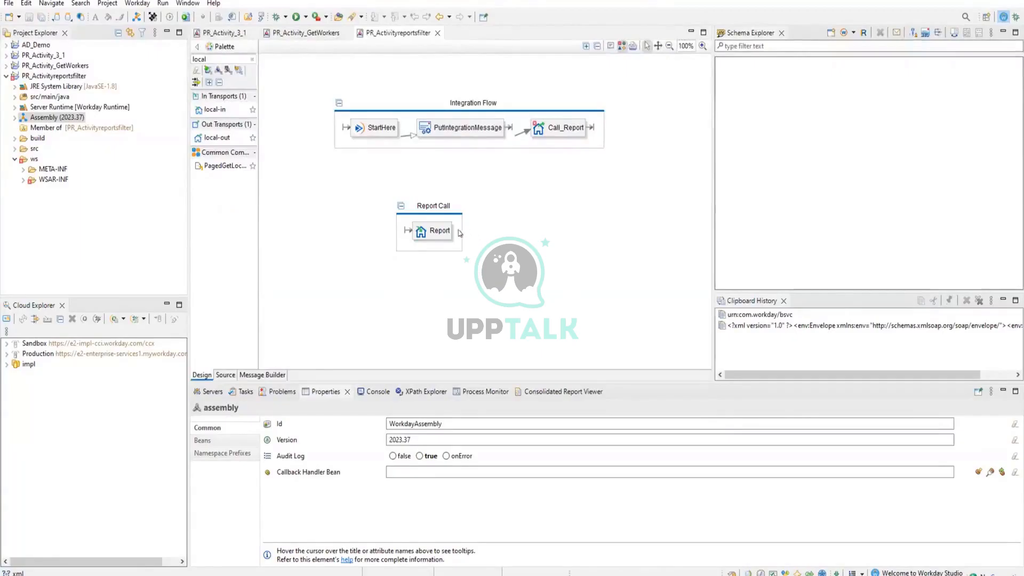
Examine the full description of the validation error reported for the Call_Report component.
mouse_move(449, 231)
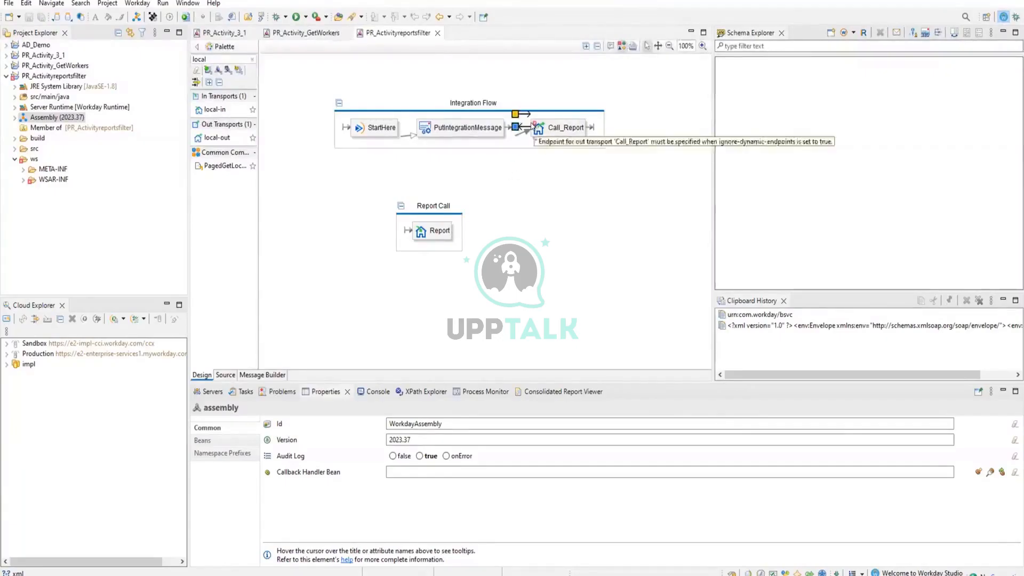
mouse_move(529, 125)
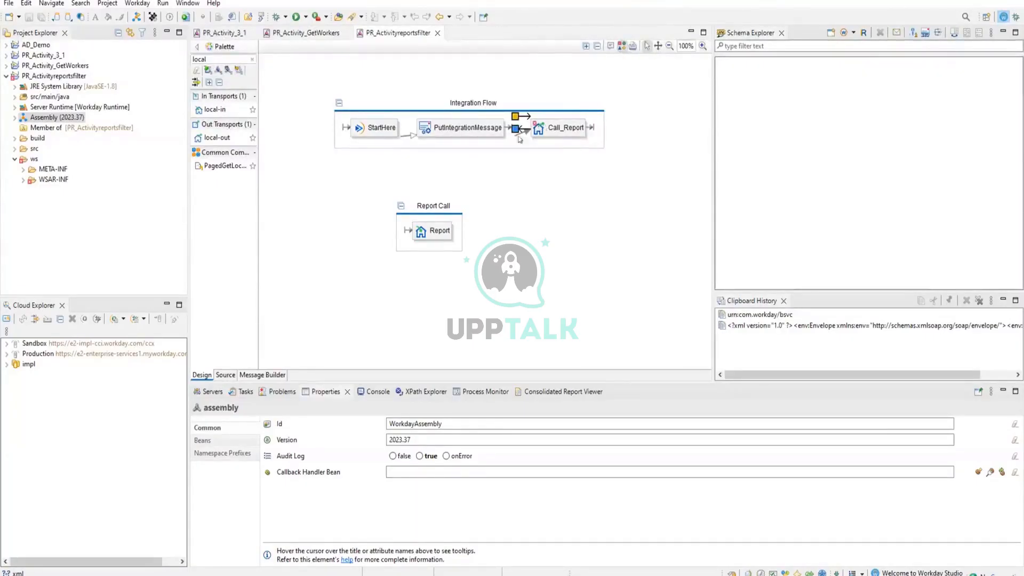
left_click(561, 132)
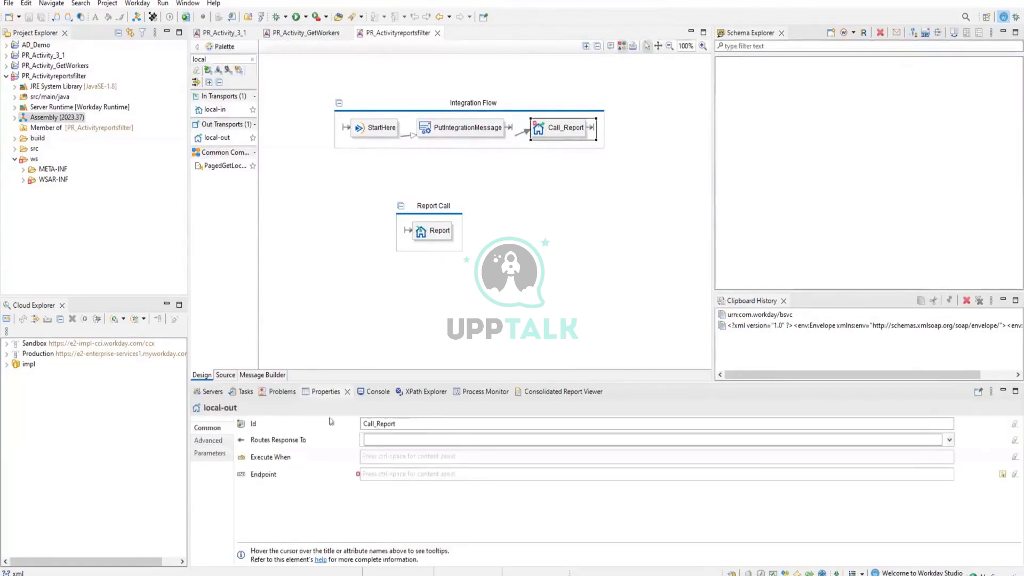
left_click(276, 391)
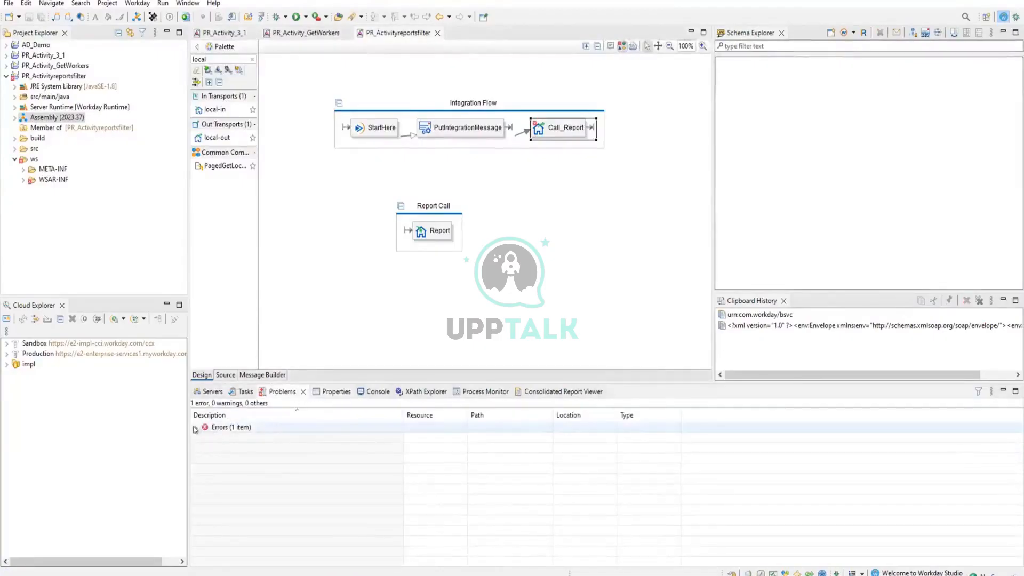
left_click(195, 427)
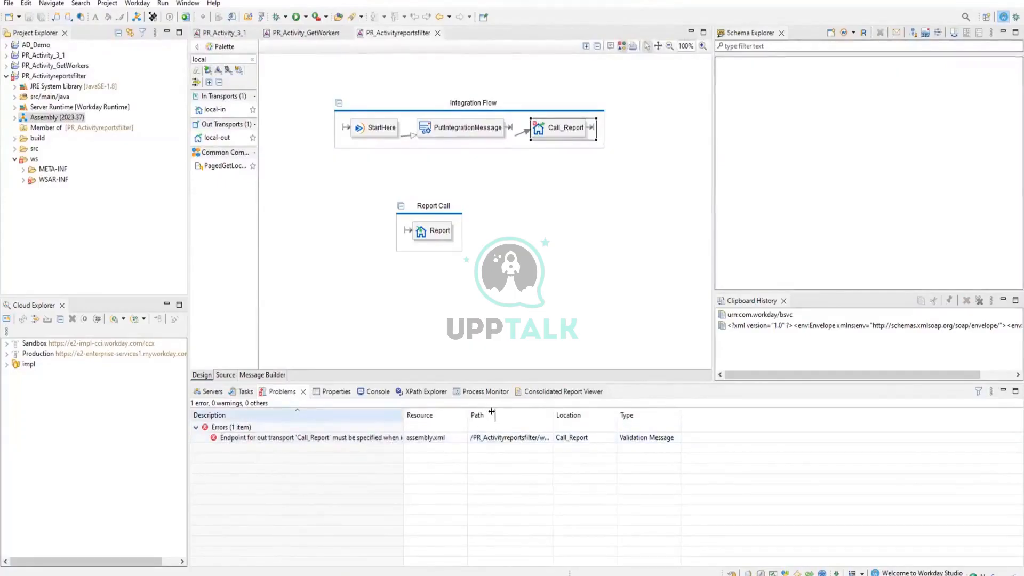
left_click_drag(491, 411, 491, 412)
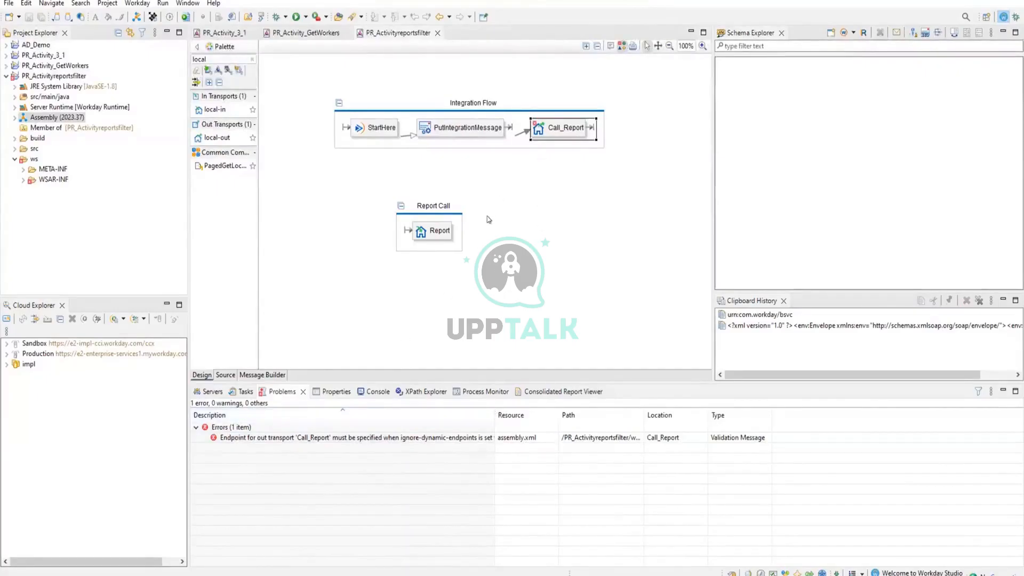
left_click(440, 234)
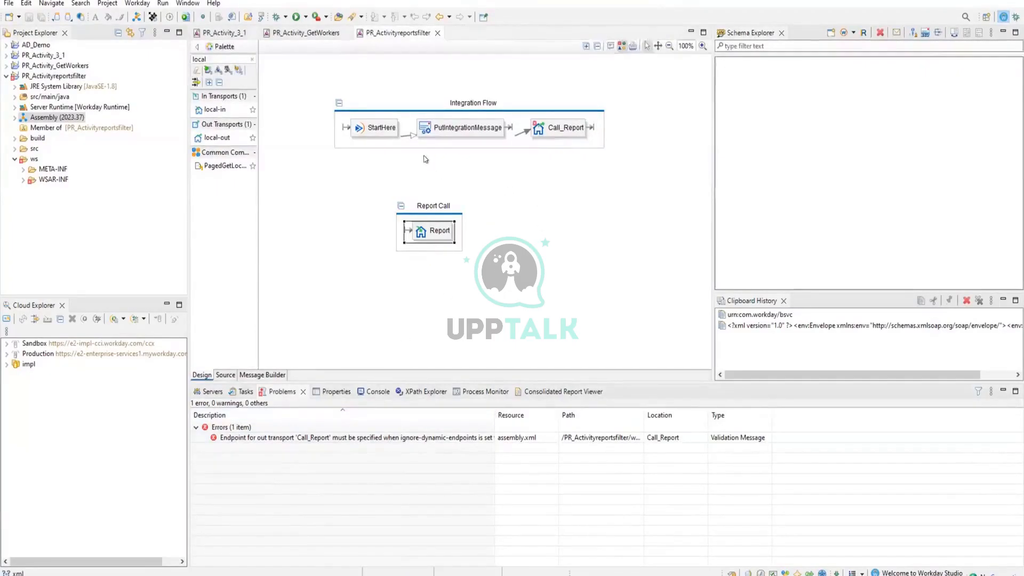
Set the endpoint of Call_Report to the local-in vm://PR_Activityreportsfilter/Report without parameters and save the assembly.
left_click(553, 132)
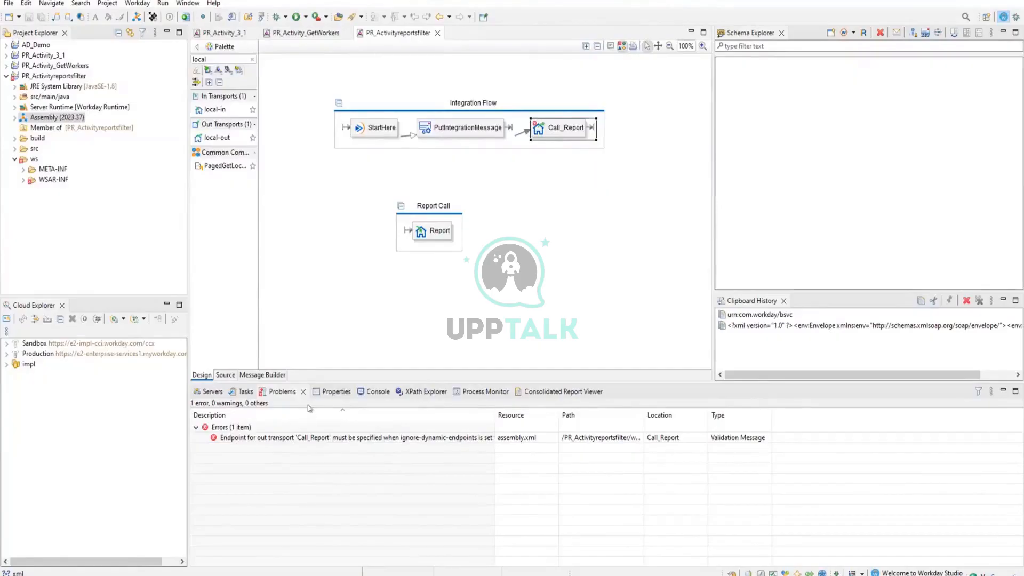
left_click(331, 392)
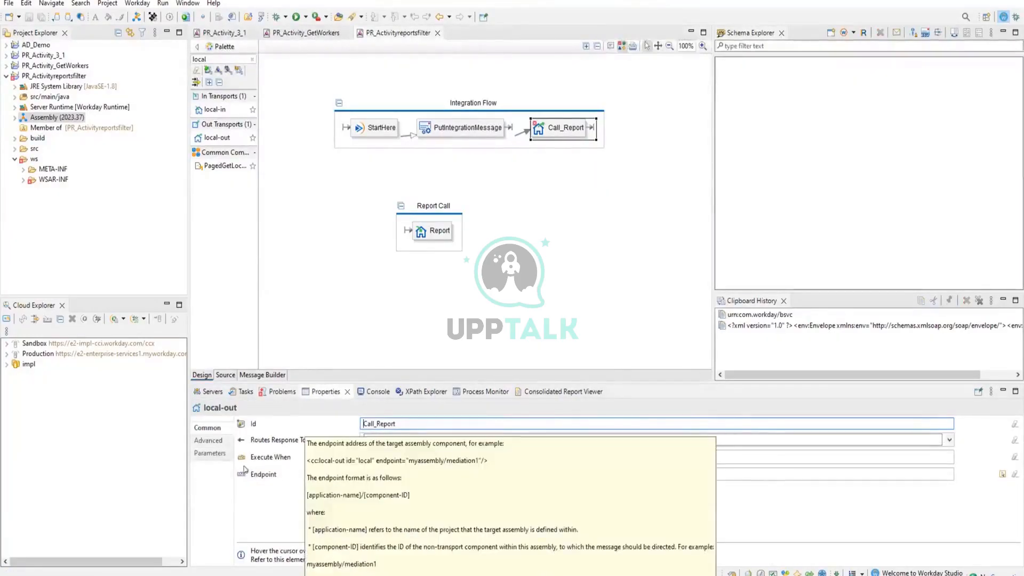
left_click(374, 475)
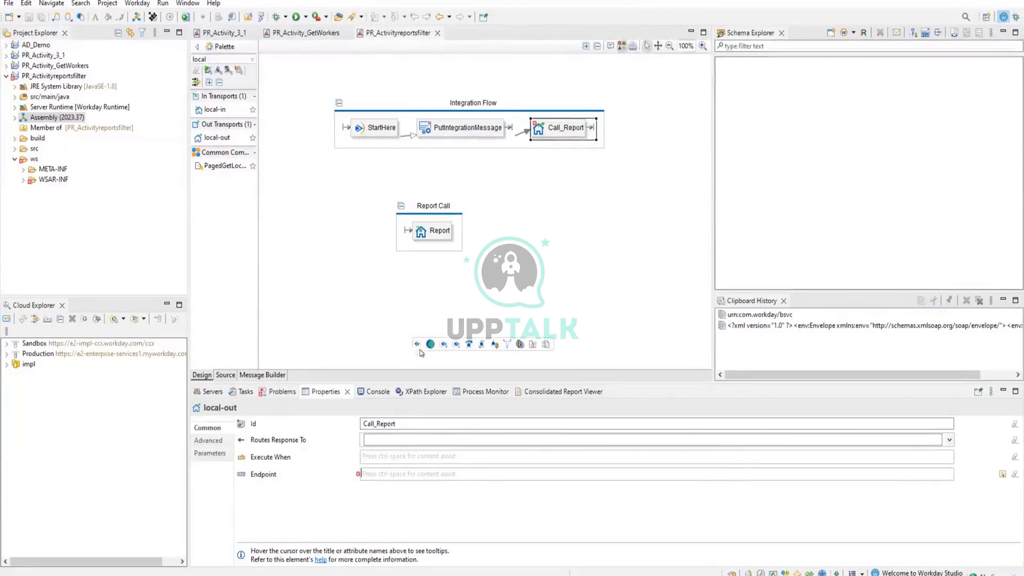
left_click(1002, 475)
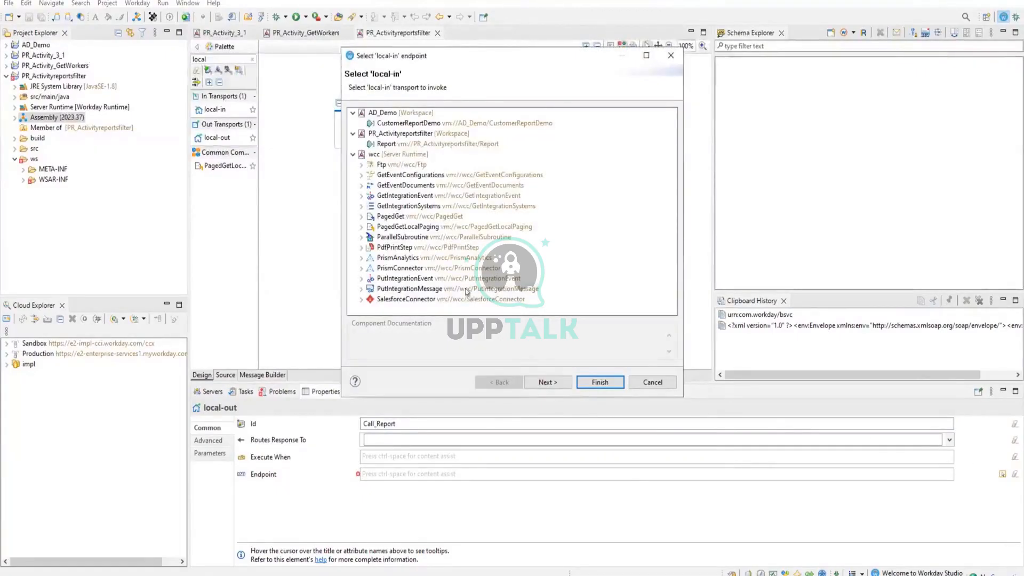
left_click(438, 145)
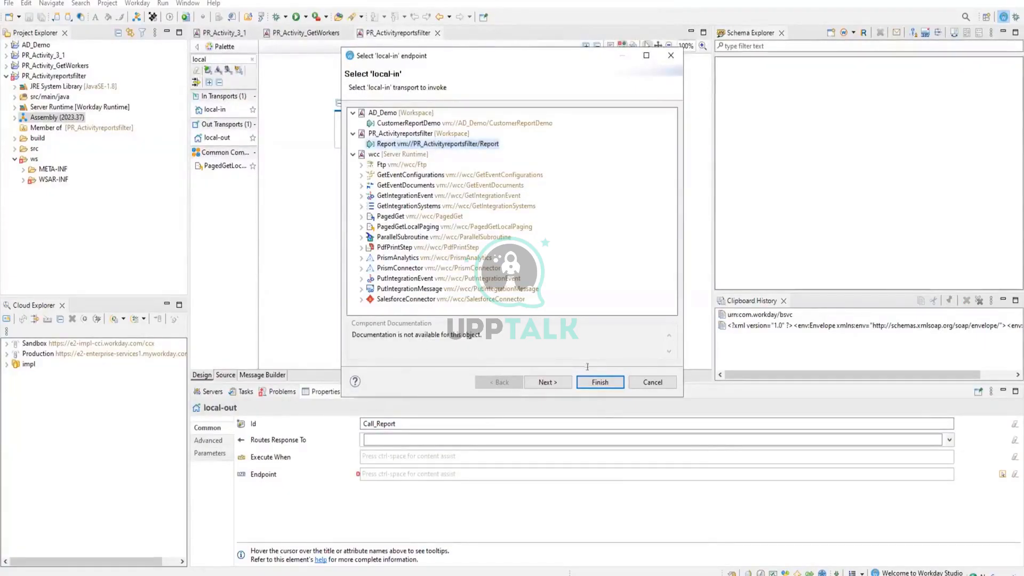
left_click(545, 382)
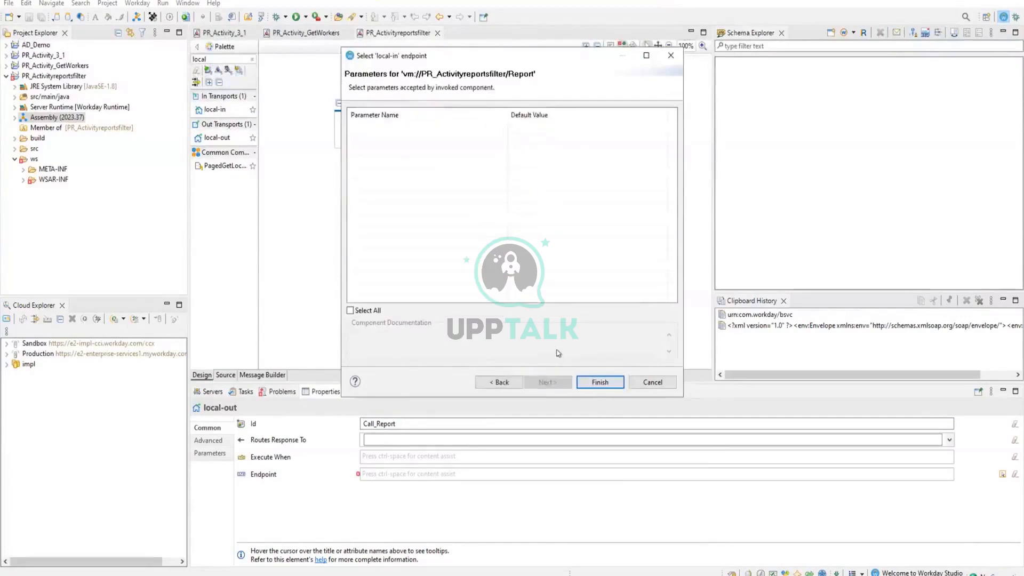
left_click(600, 381)
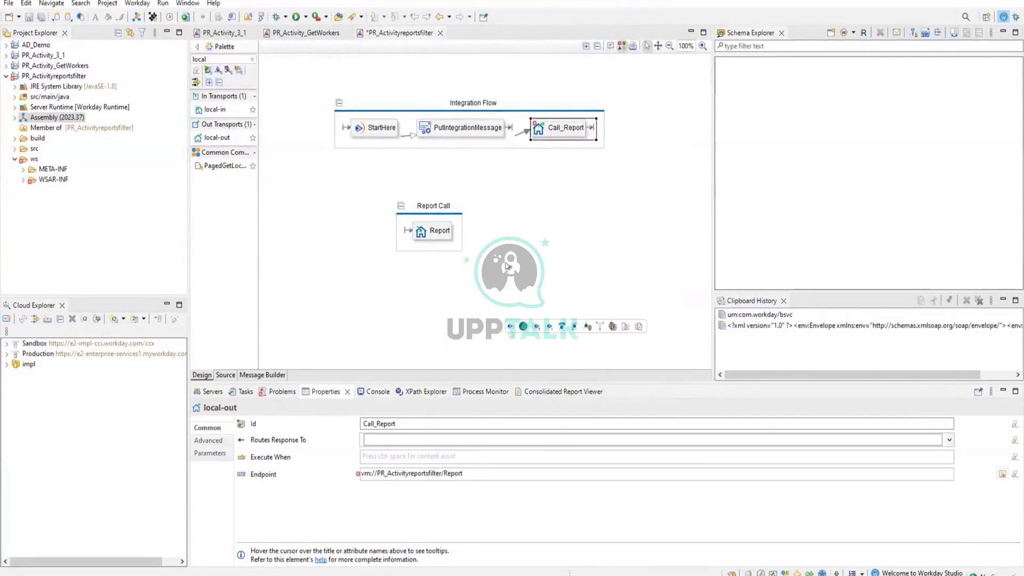
left_click(541, 222)
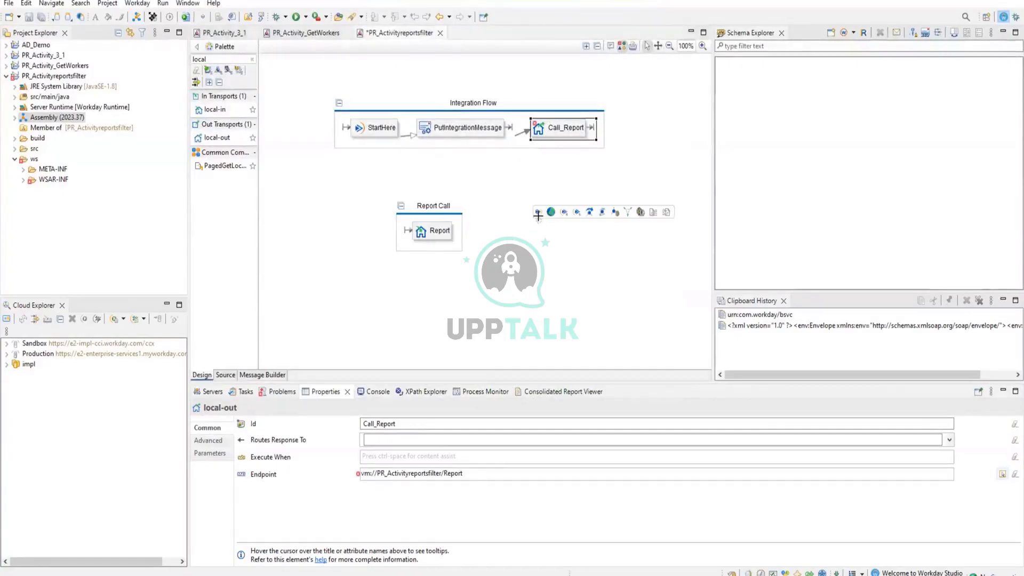
key("ctrl+s")
mouse_move(534, 243)
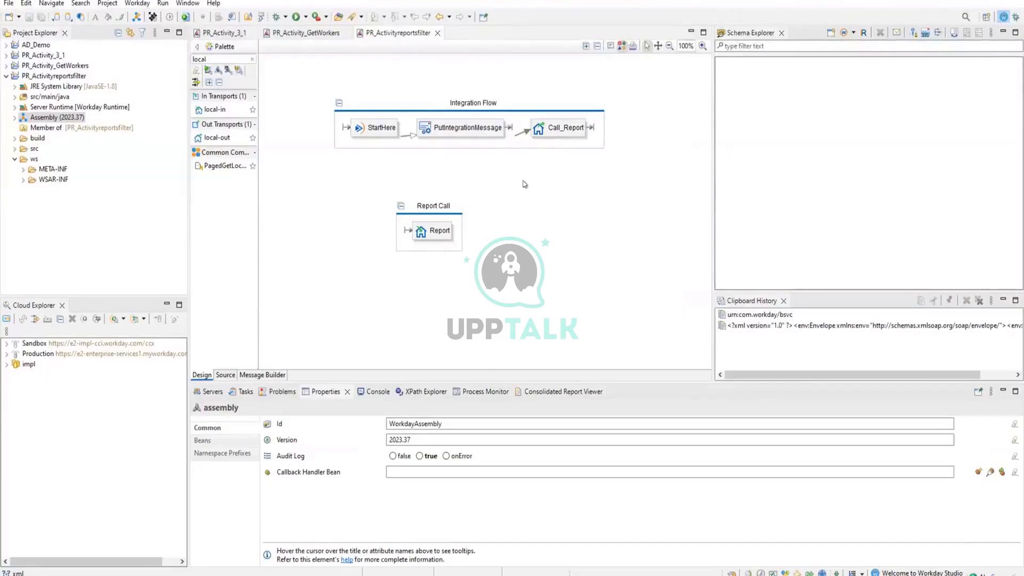
mouse_move(524, 184)
Clear the local filter from the component palette and review the properties of Call_Report and the Report local-in.
left_click(543, 127)
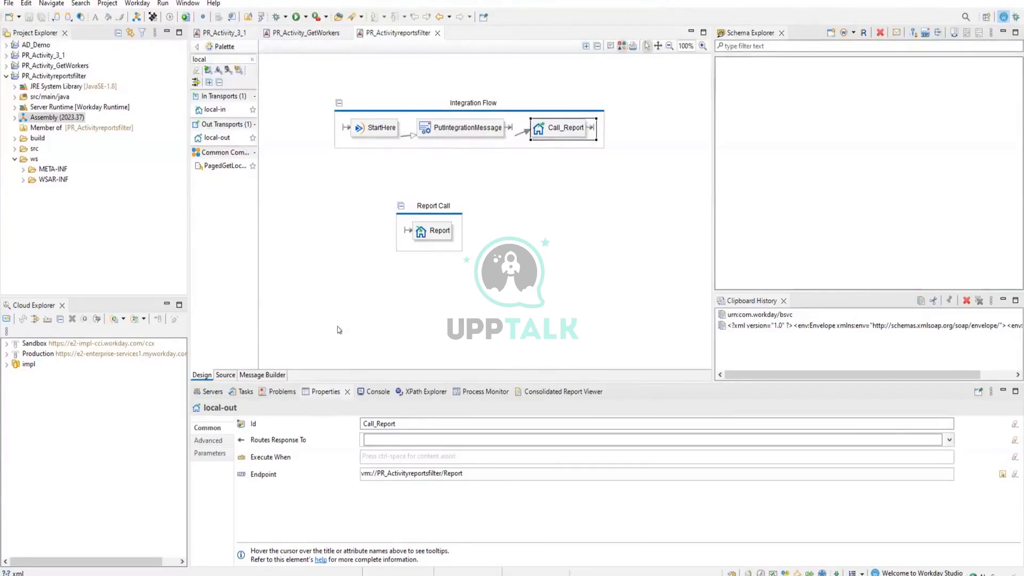
left_click(252, 59)
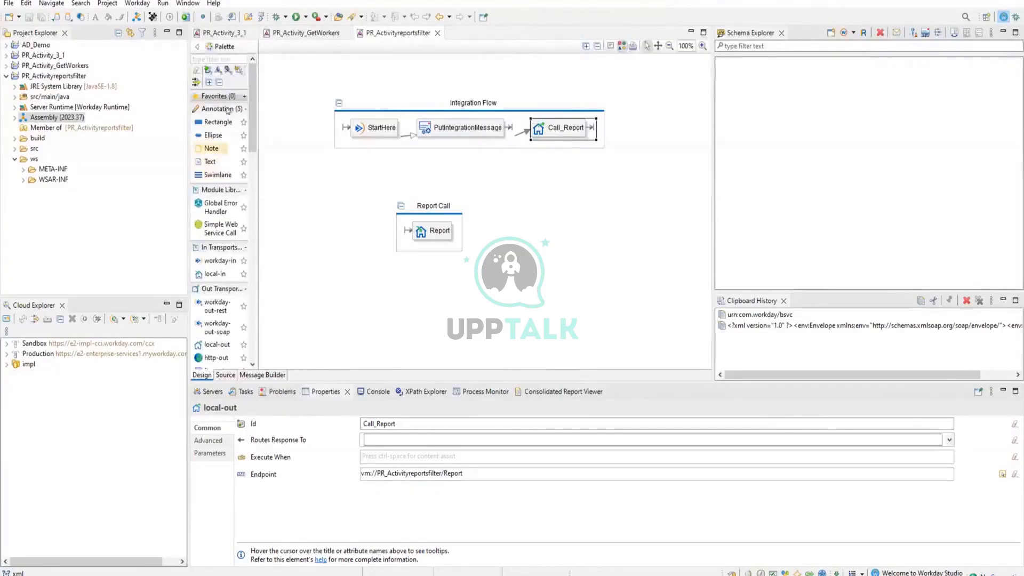
left_click(433, 231)
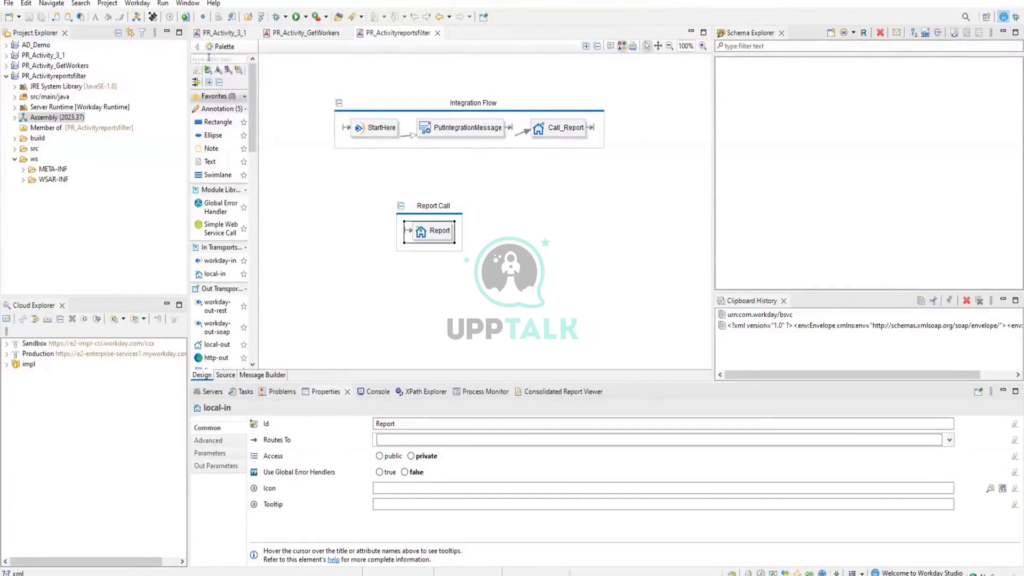
Create a report service named PR_Report_Lesson on the StartHere workday-in component.
left_click(375, 128)
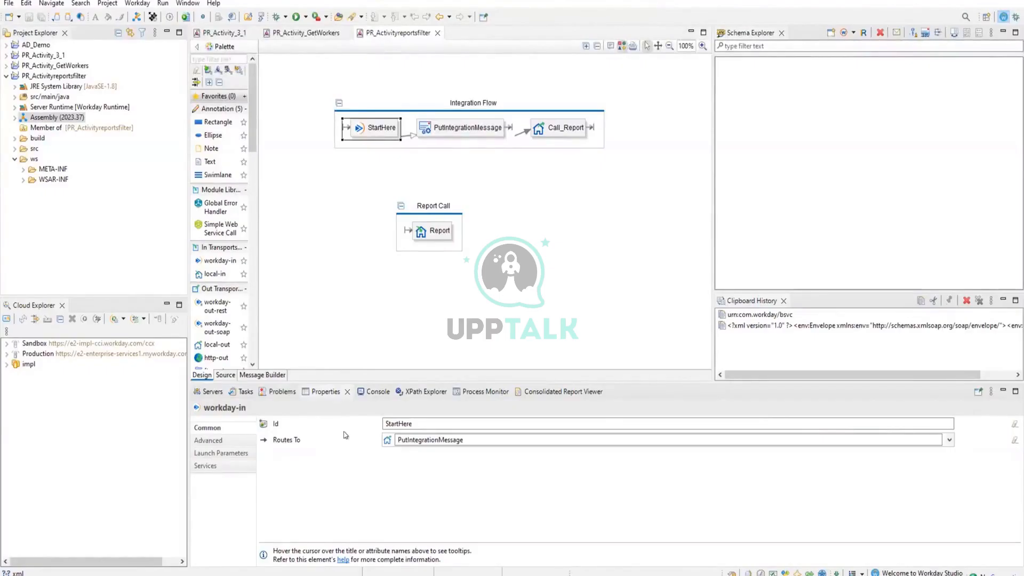
left_click(207, 464)
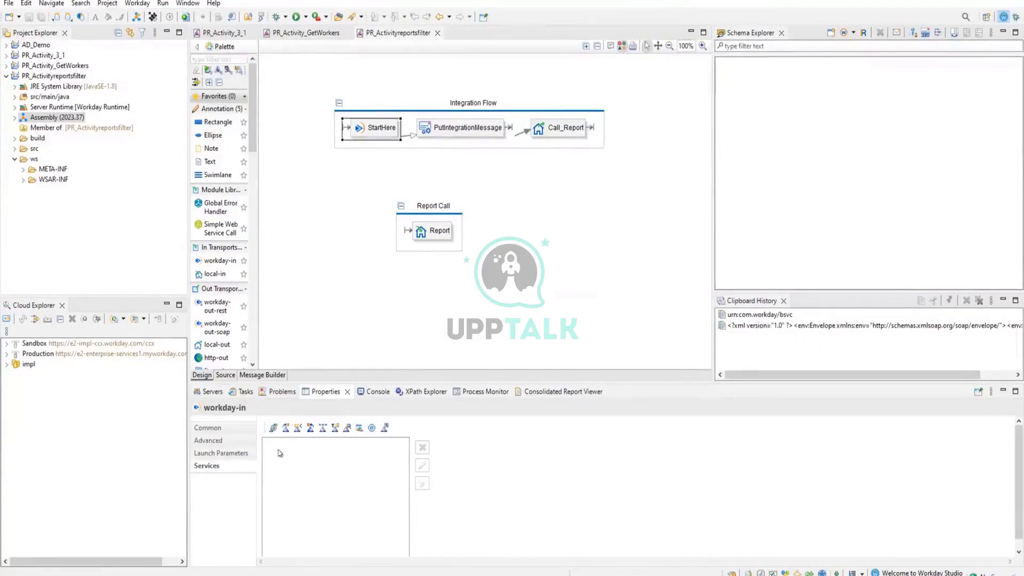
left_click(347, 428)
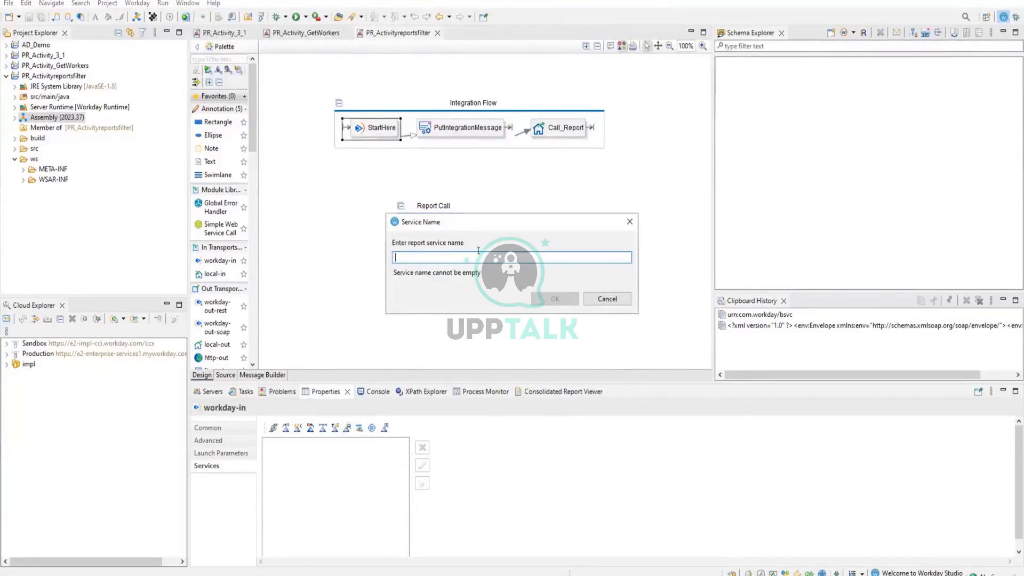
type("P")
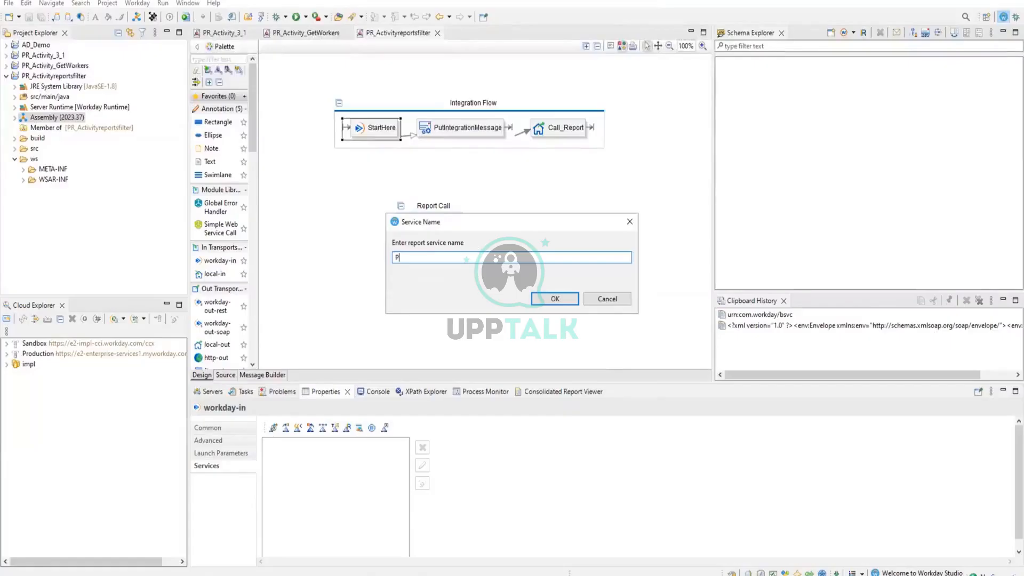
type("R_Repo")
key("BackSpace")
key("BackSpace")
type("esson")
left_click(551, 301)
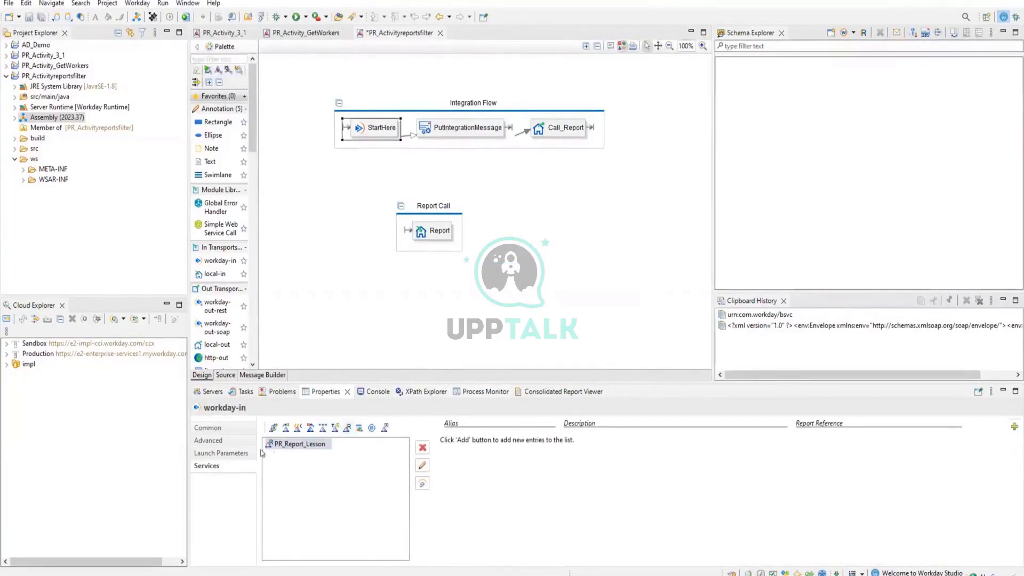
Add a report entry to PR_Report_Lesson and filter its custom RaaS reports by environment impl1 and report name PR_Demo.
left_click(311, 444)
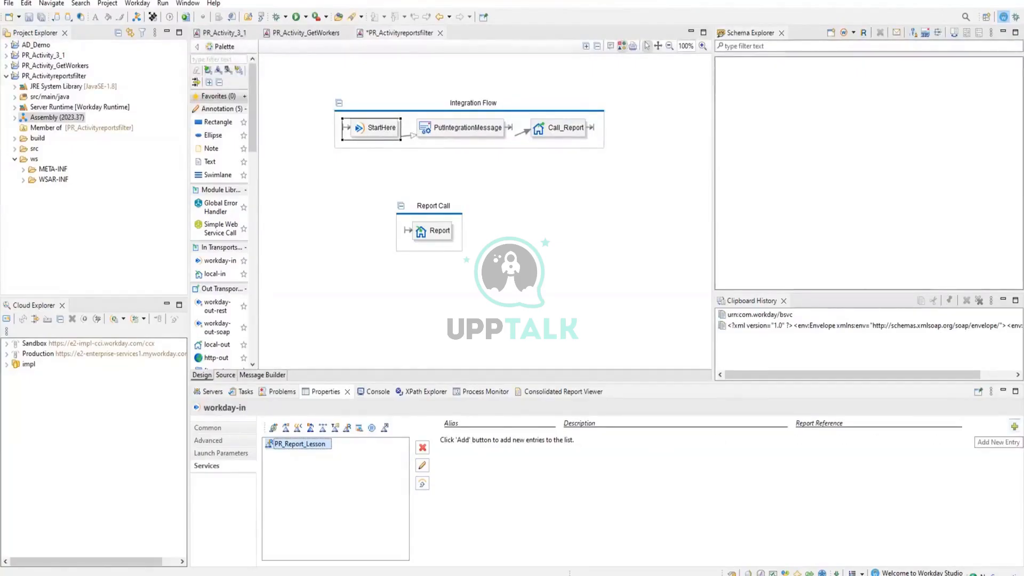
left_click(1014, 426)
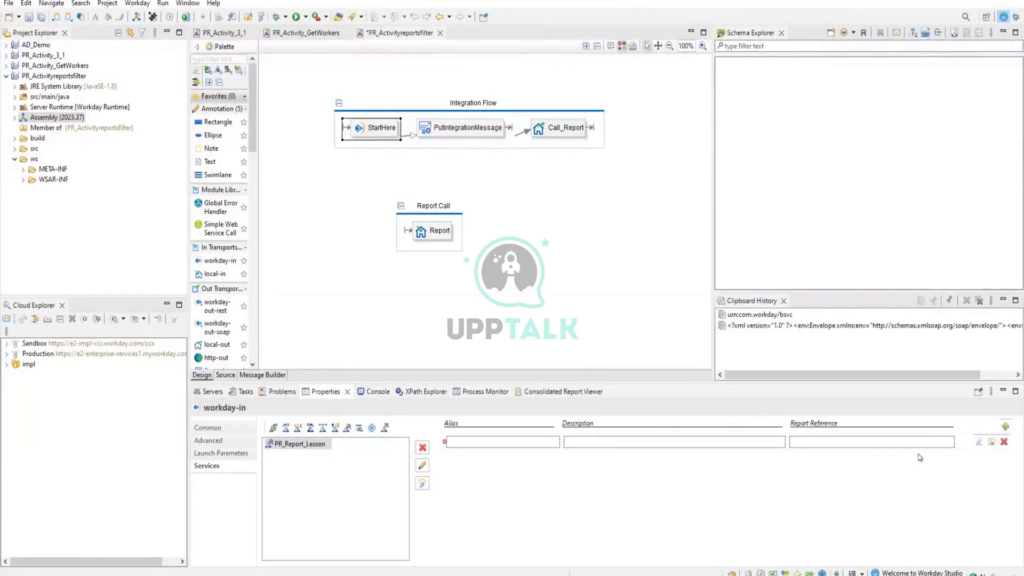
left_click(990, 442)
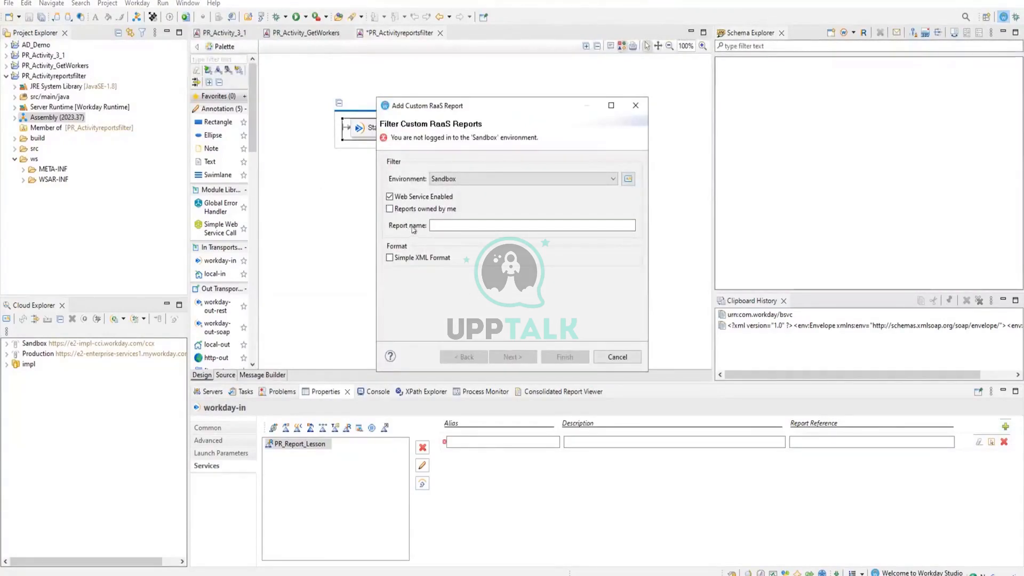
left_click(455, 181)
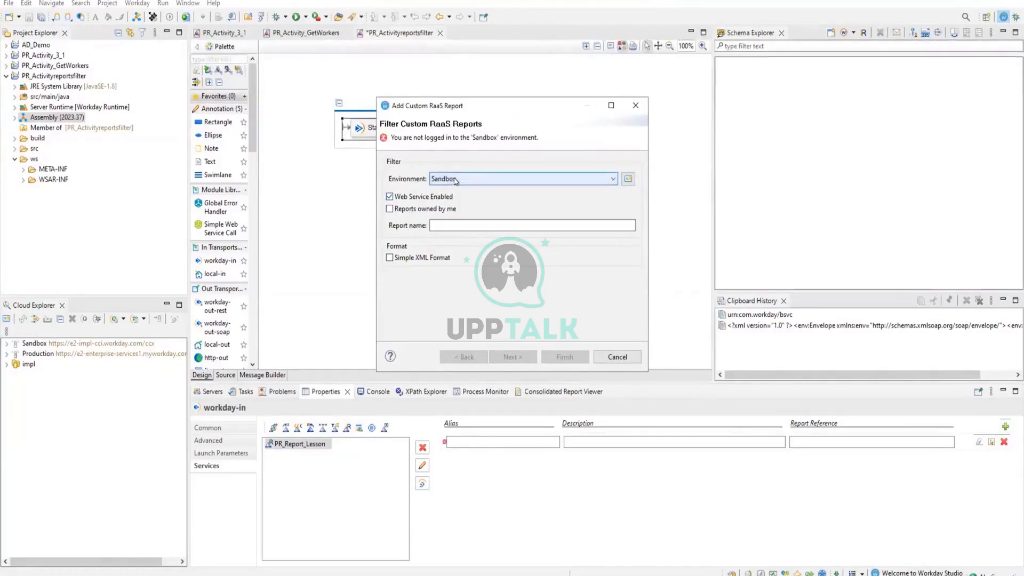
left_click(448, 208)
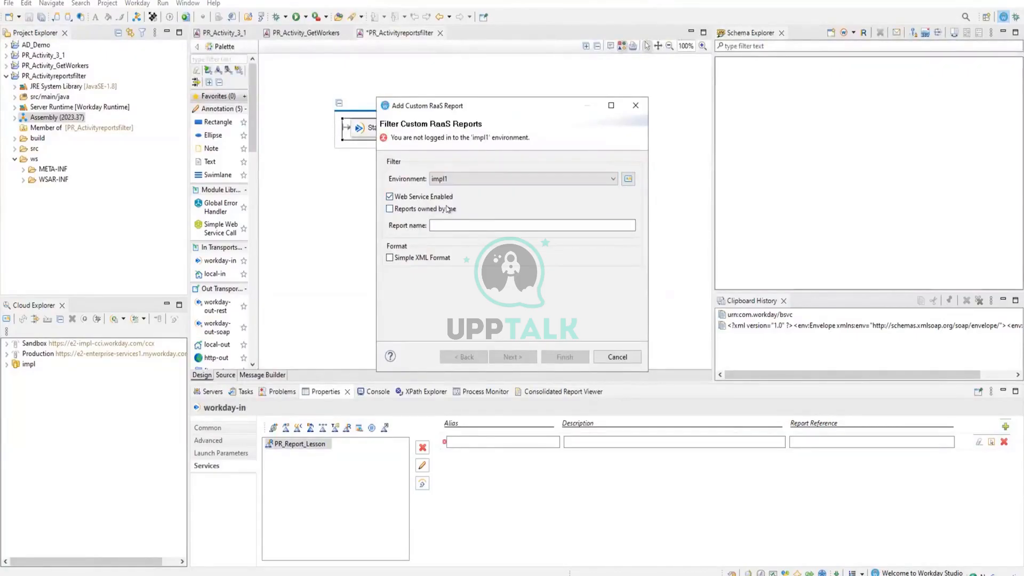
left_click(438, 223)
type("PR_Demo")
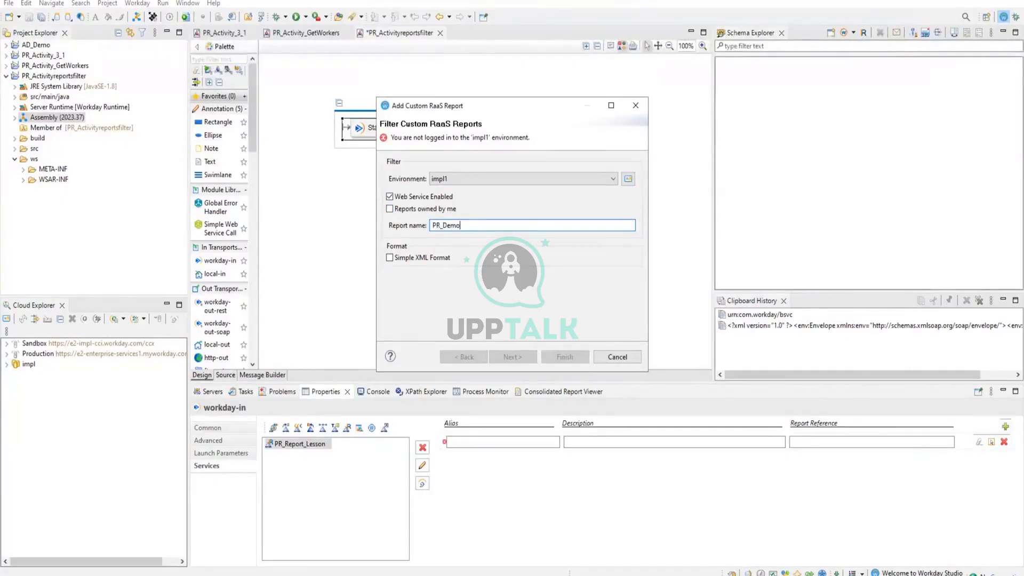
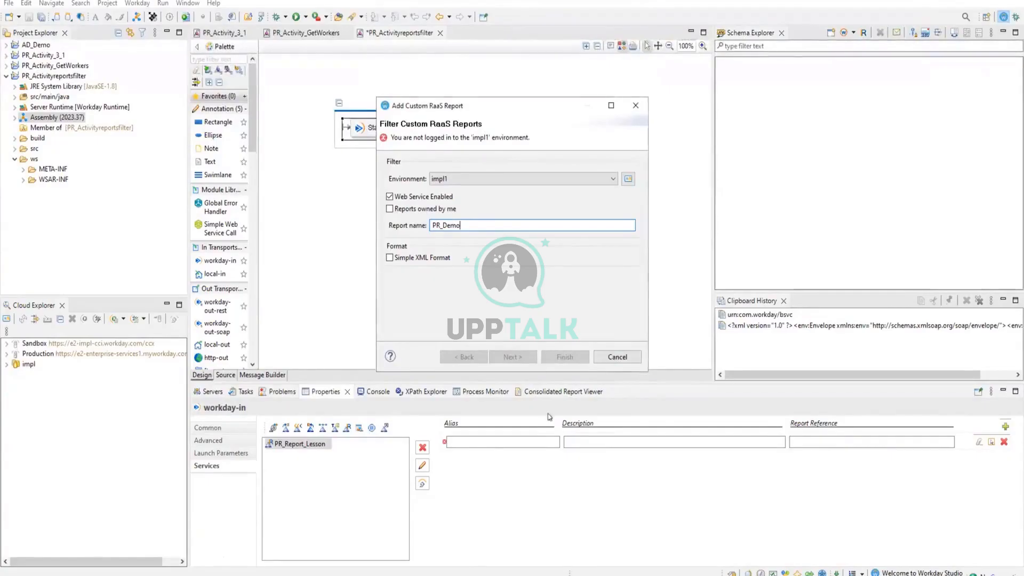
Cancel adding the custom RaaS report and expand the impl environment group in the Cloud Explorer.
left_click(617, 357)
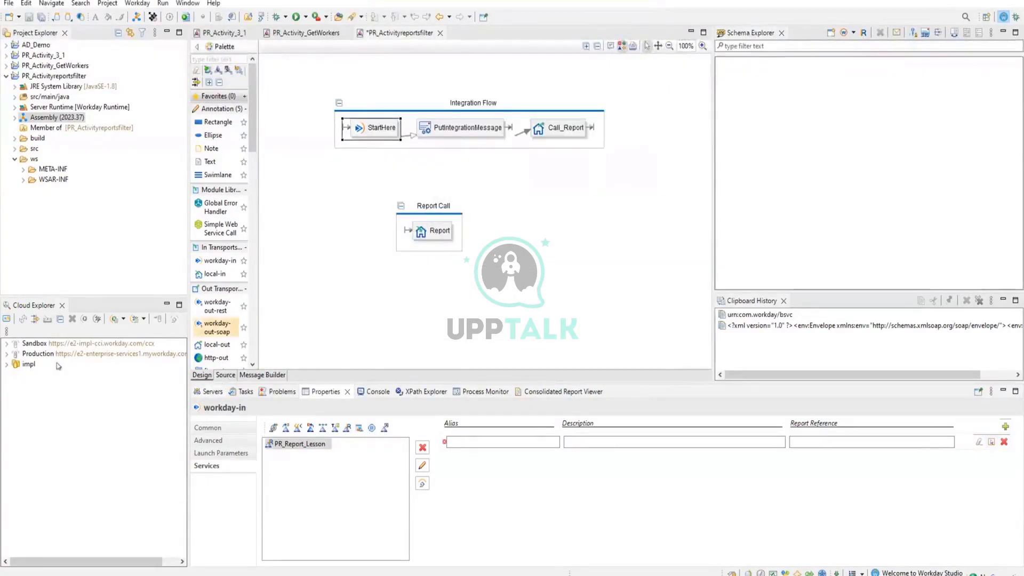
left_click(8, 364)
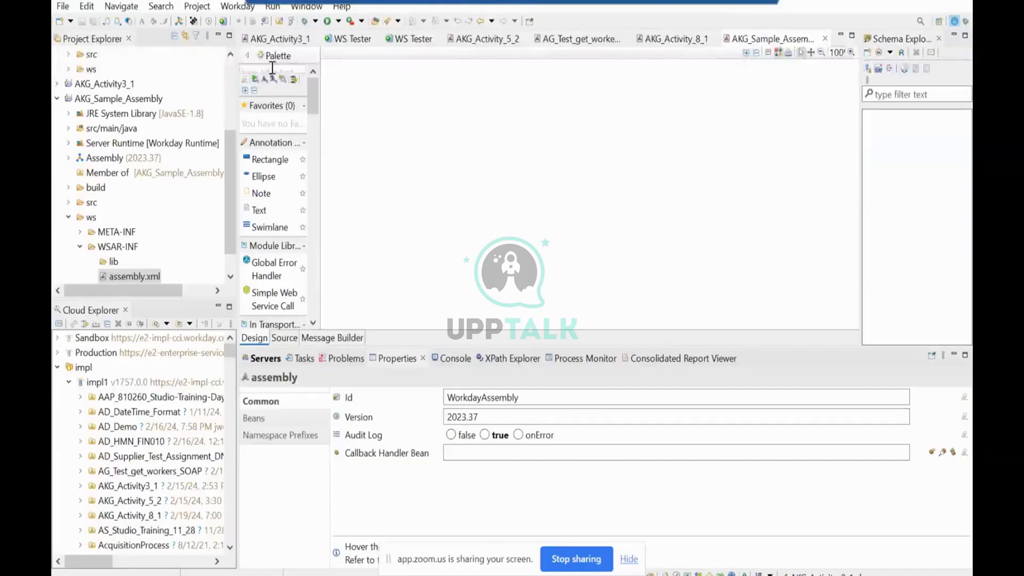
Find the Swimlane component and place one with its default name on the empty AKG_Sample_Assembly canvas.
type("swim")
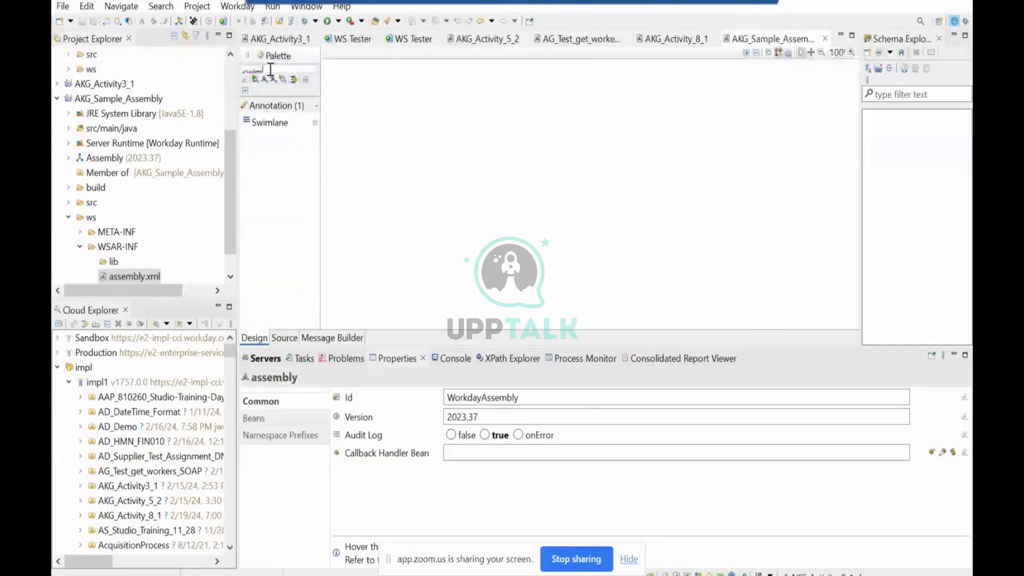
type("lane")
left_click(269, 122)
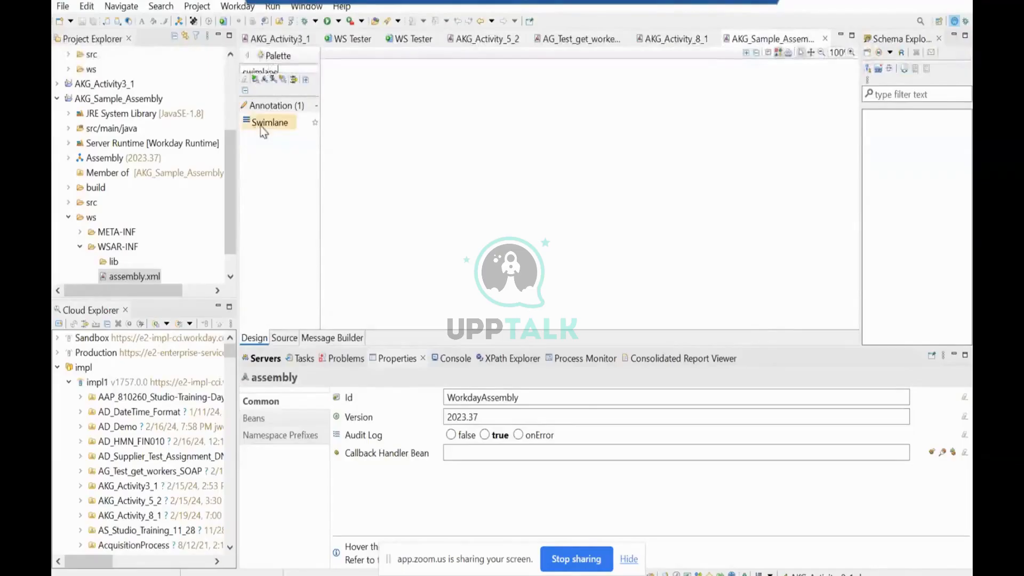
left_click(455, 85)
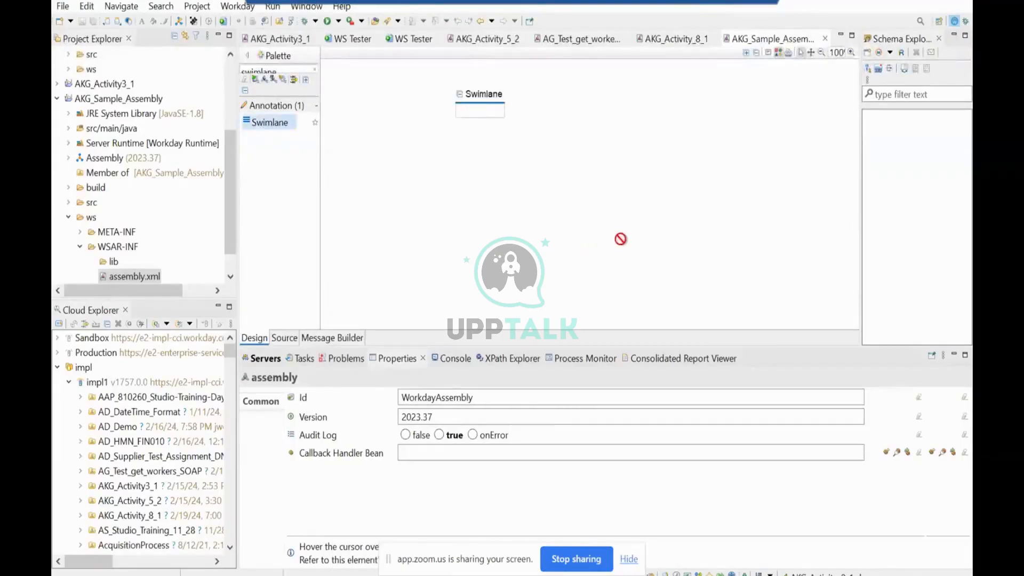
left_click(629, 210)
Find the workday-in transport and add it inside the swimlane, keeping its default name.
double_click(292, 69)
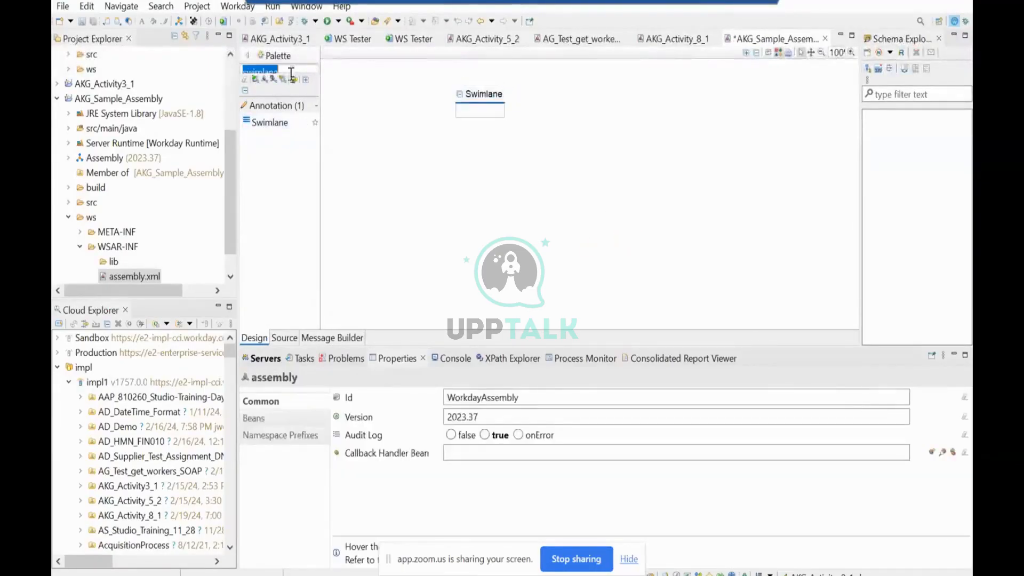
type("Workda")
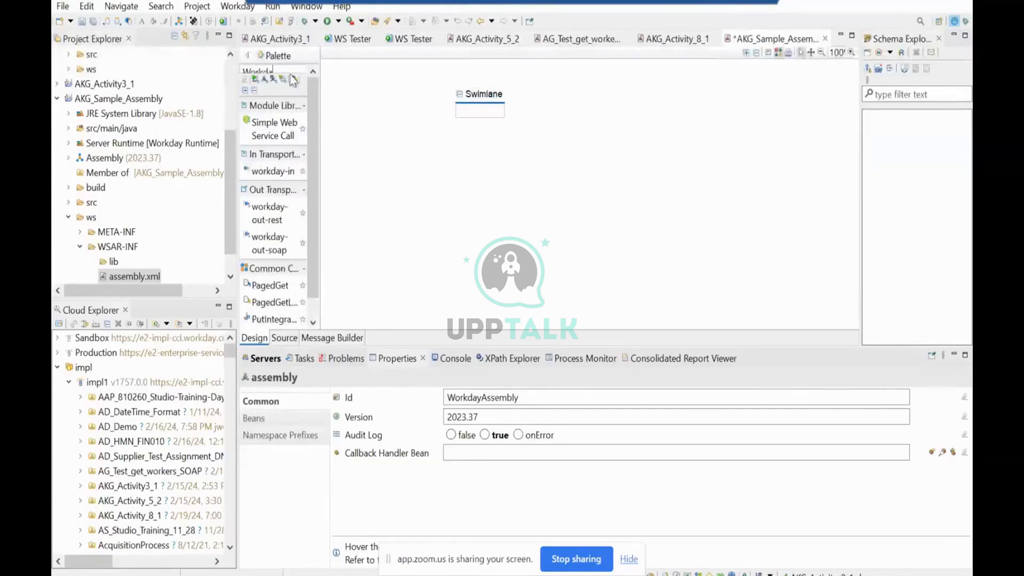
left_click_drag(280, 172, 472, 112)
left_click(325, 149)
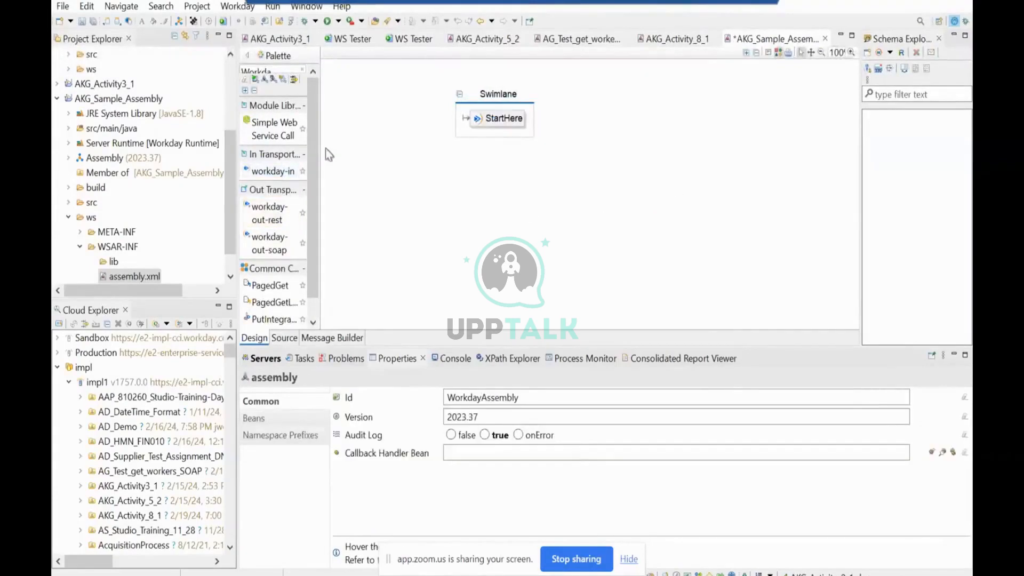
Add a PutIntegrationMessage component after StartHere in the swimlane, accepting the preselected severity and summary parameters.
double_click(297, 70)
type("Put")
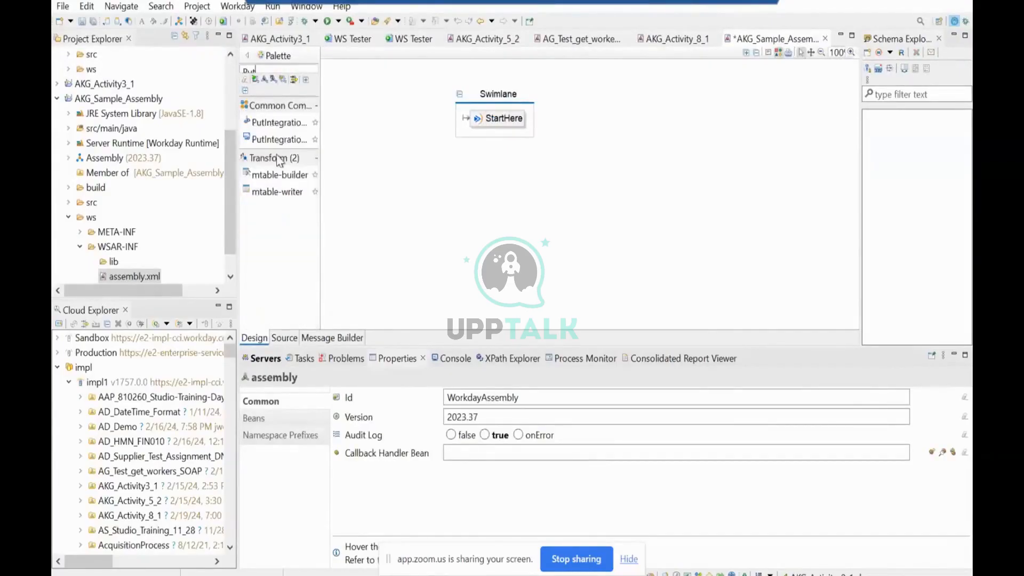
left_click_drag(277, 139, 536, 130)
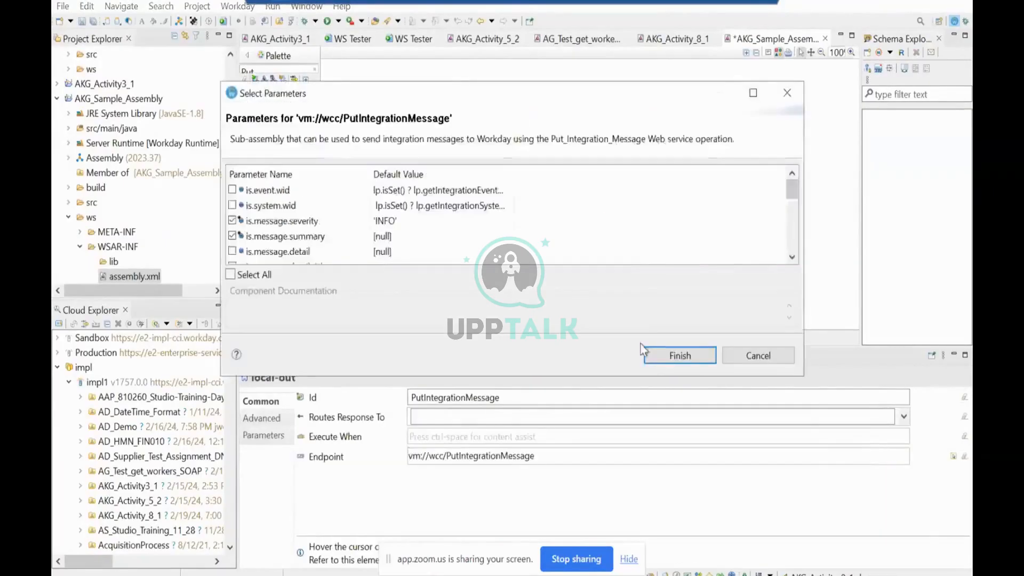
left_click(671, 357)
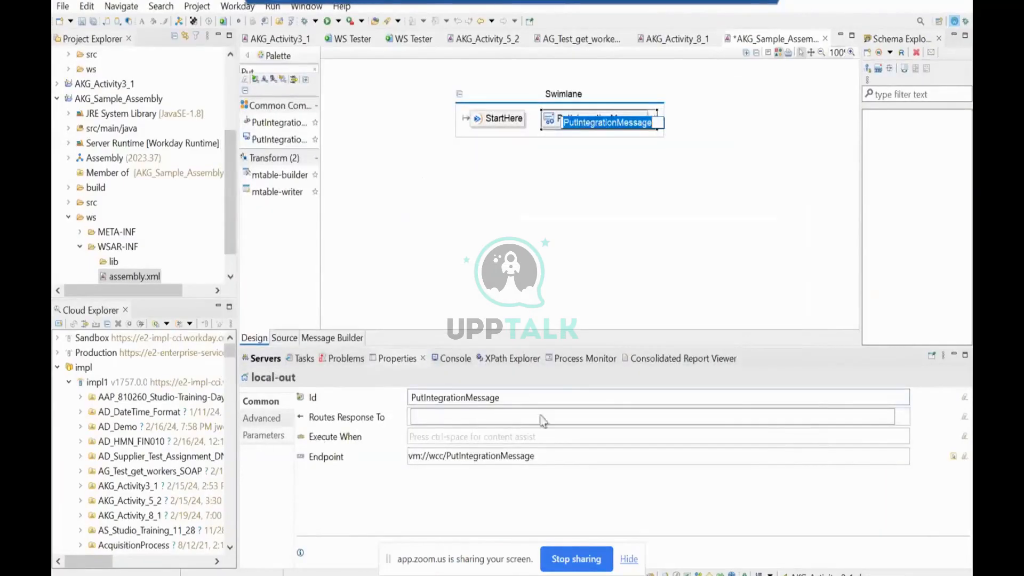
Set the is.message.summary parameter of PutIntegrationMessage to 'Begin Integration' and save the assembly.
left_click(265, 436)
left_click(343, 432)
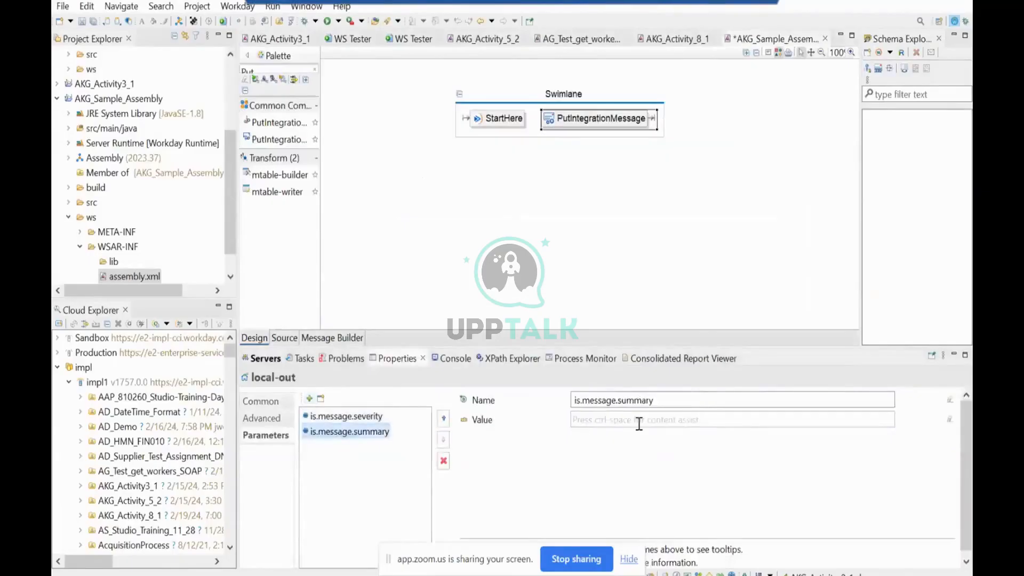
left_click(639, 424)
type("'Begin Integration'")
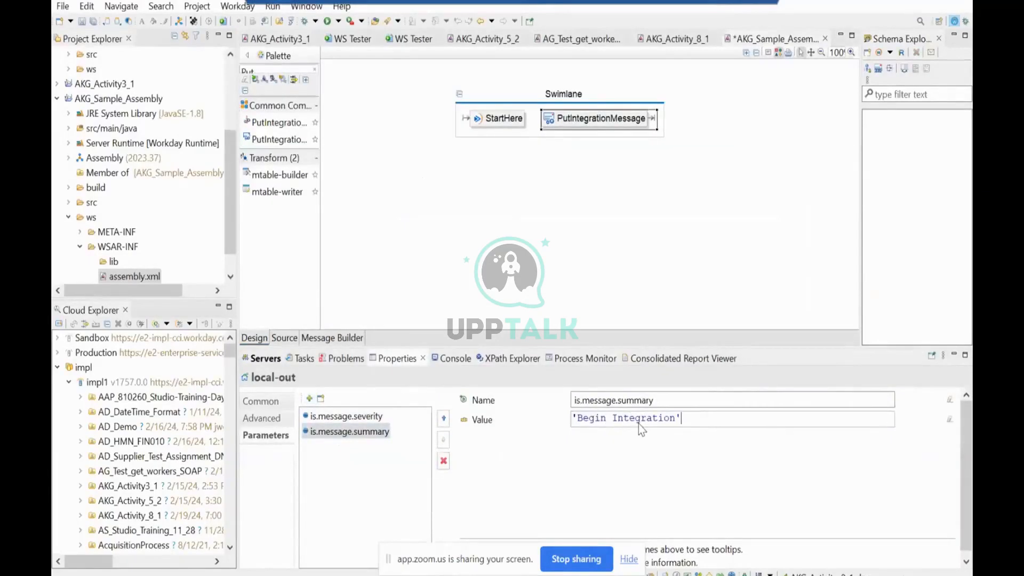
key("ctrl+s")
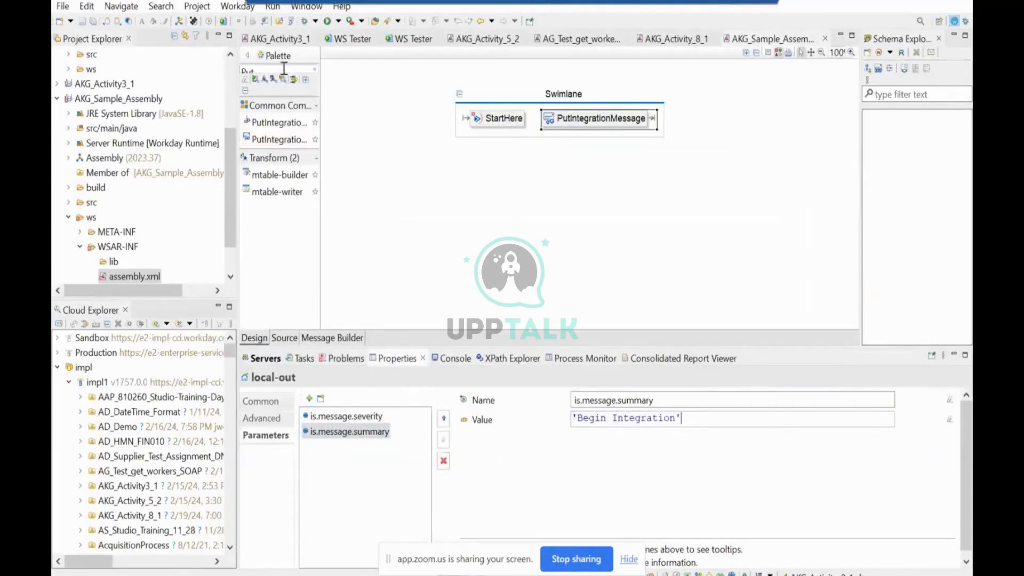
Find the local-out transport and add it after PutIntegrationMessage in the swimlane.
left_click(298, 70)
type("Local")
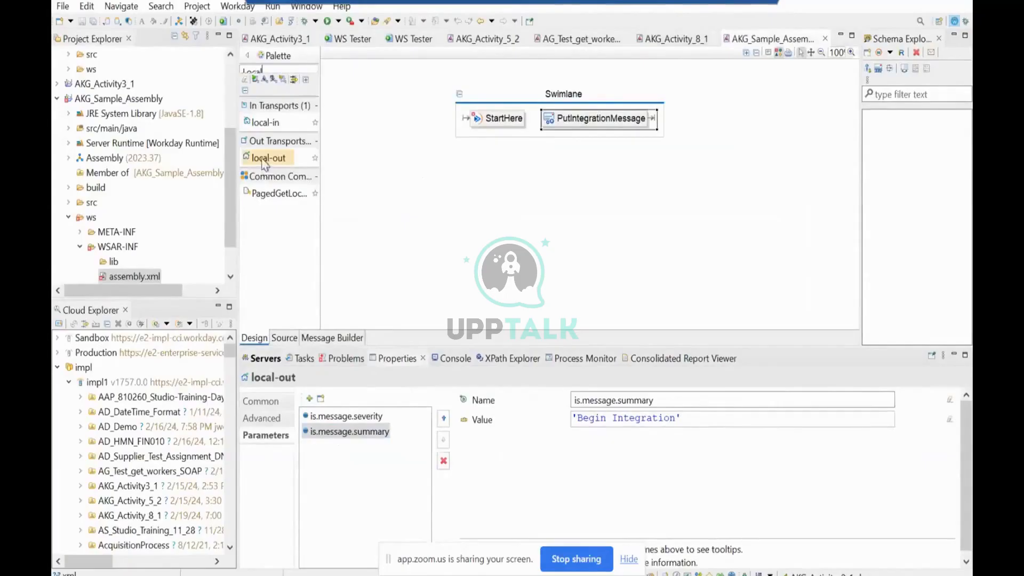
left_click_drag(262, 162, 673, 133)
left_click(687, 253)
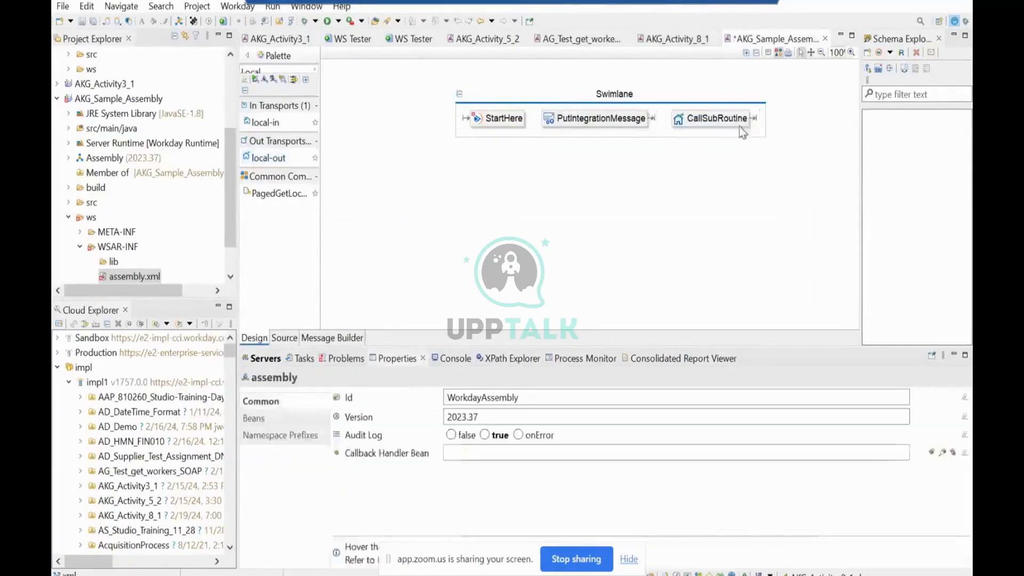
Change the Id of the new local-out component to Call_Report and save the assembly.
left_click(740, 122)
left_click(262, 402)
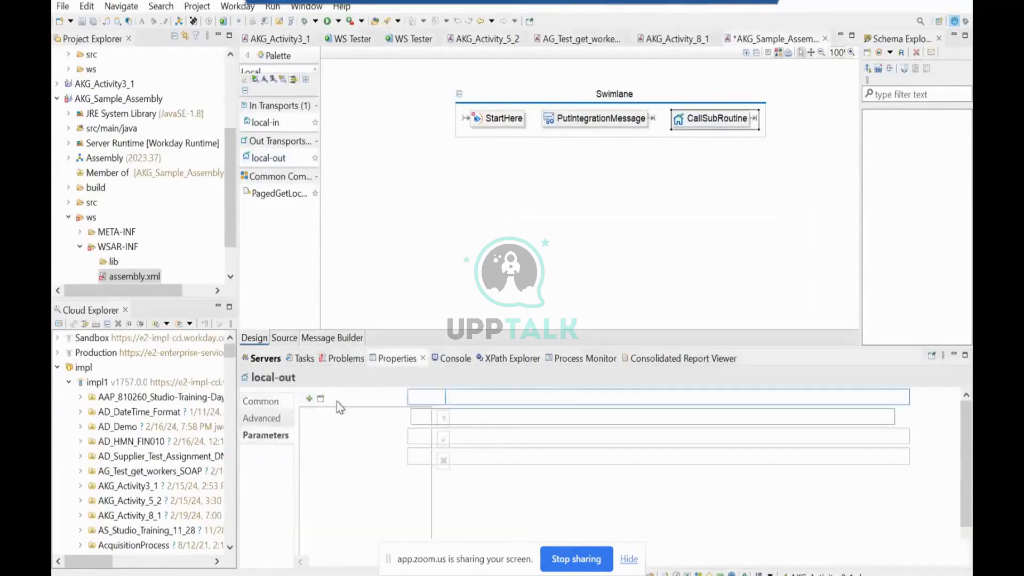
left_click(482, 400)
key("BackSpace")
key("BackSpace")
key("BackSpace")
key("BackSpace")
key("BackSpace")
key("BackSpace")
key("BackSpace")
key("BackSpace")
key("BackSpace")
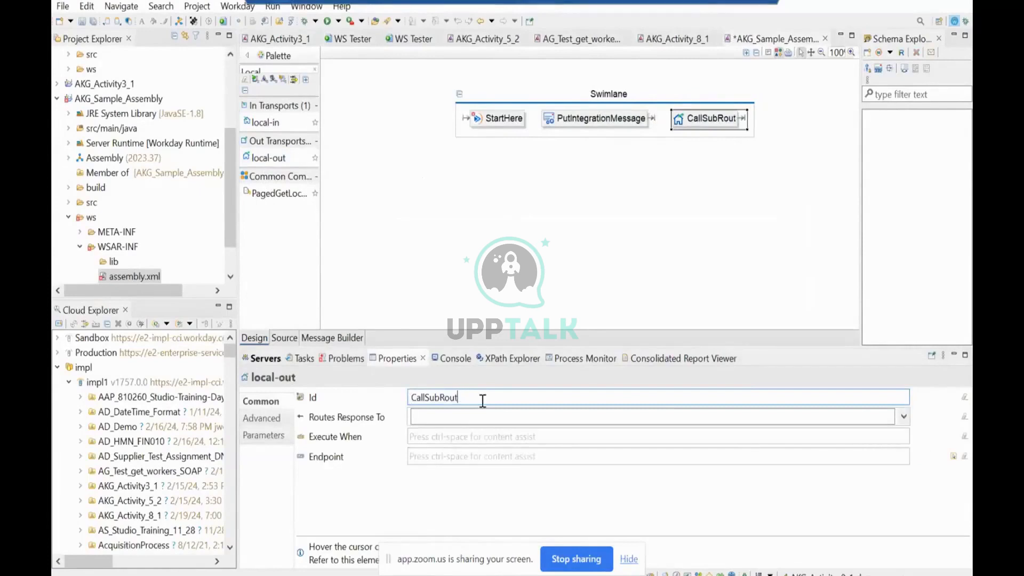
key("BackSpace")
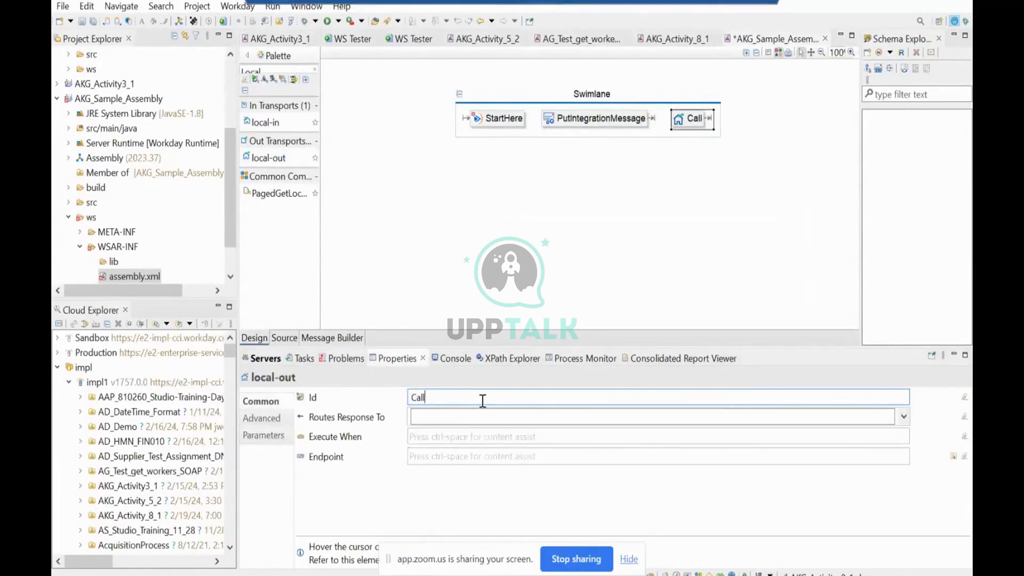
type("_Report")
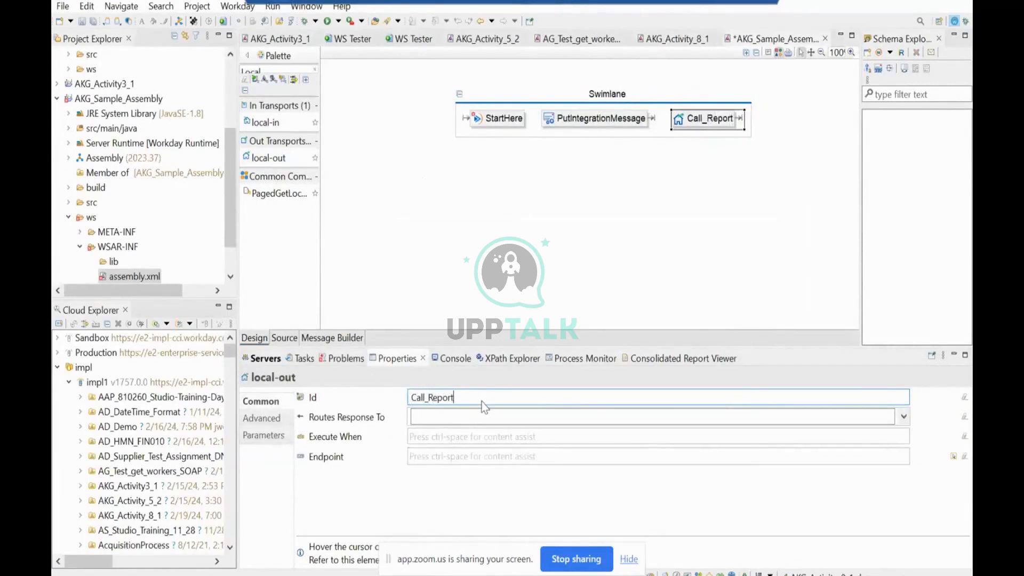
key("ctrl+s")
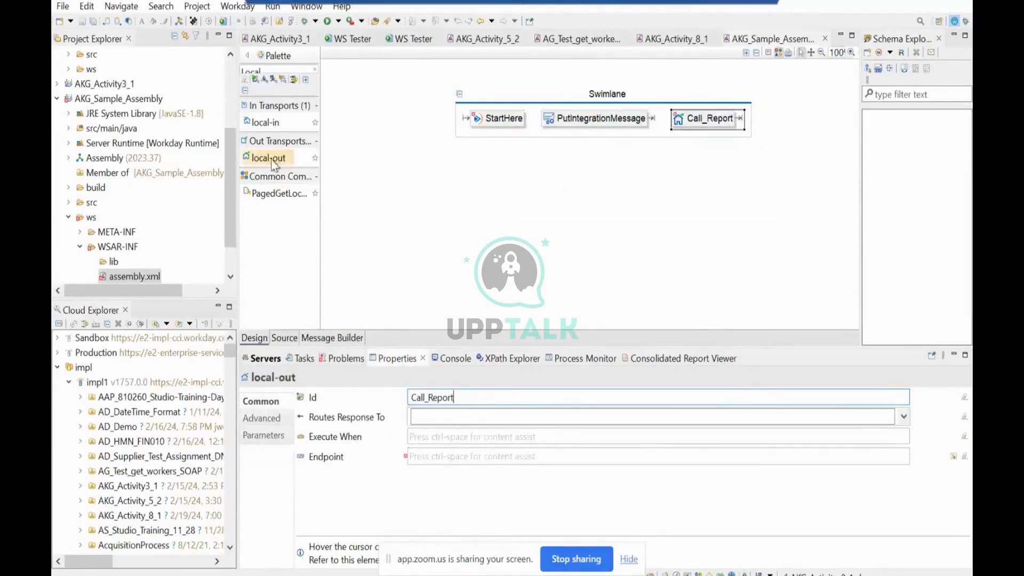
Add a local-in transport below the swimlane, set its Id to Report and save the assembly.
left_click_drag(266, 122, 437, 176)
left_click(633, 249)
left_click(479, 177)
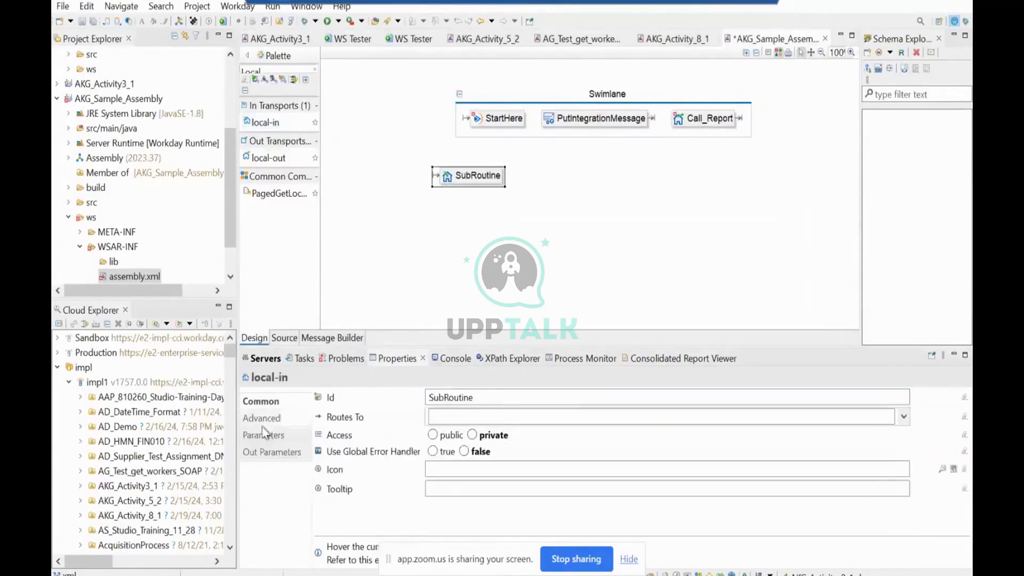
left_click(480, 397)
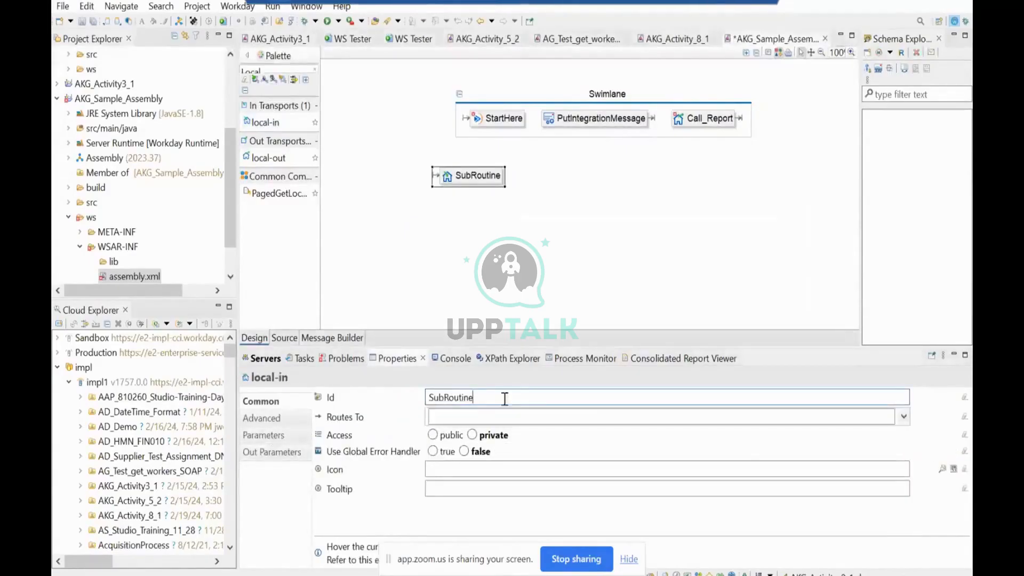
left_click_drag(503, 398, 380, 400)
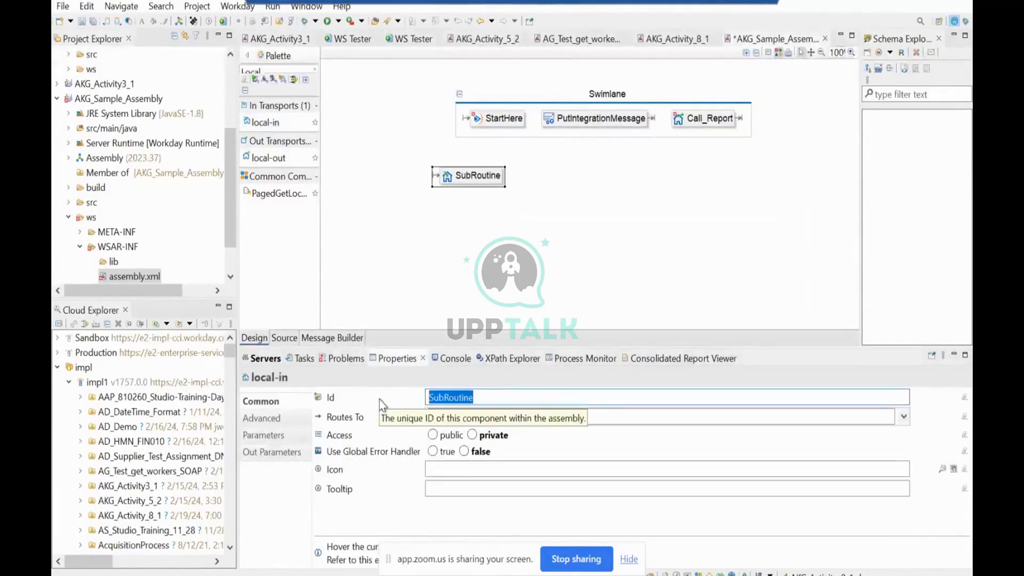
type("Report")
key("ctrl+s")
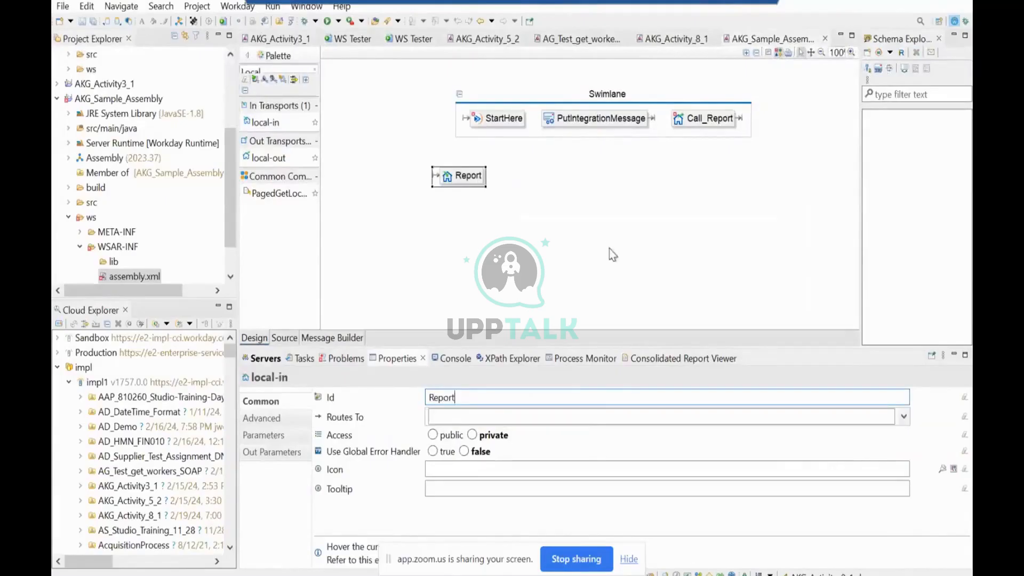
Add a second swimlane below the first one, enclosing the Report local-in component.
left_click(609, 248)
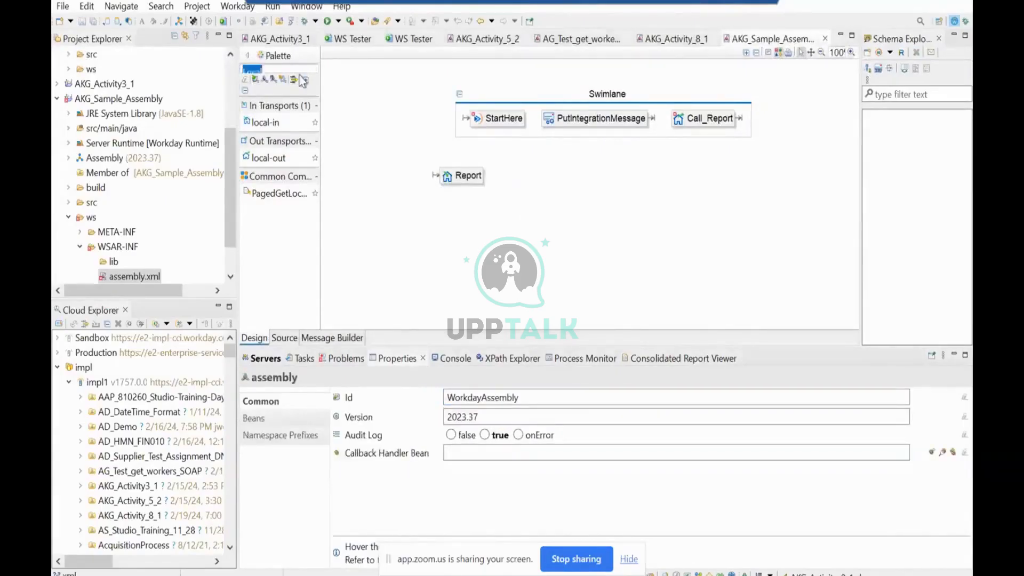
type("swimlane")
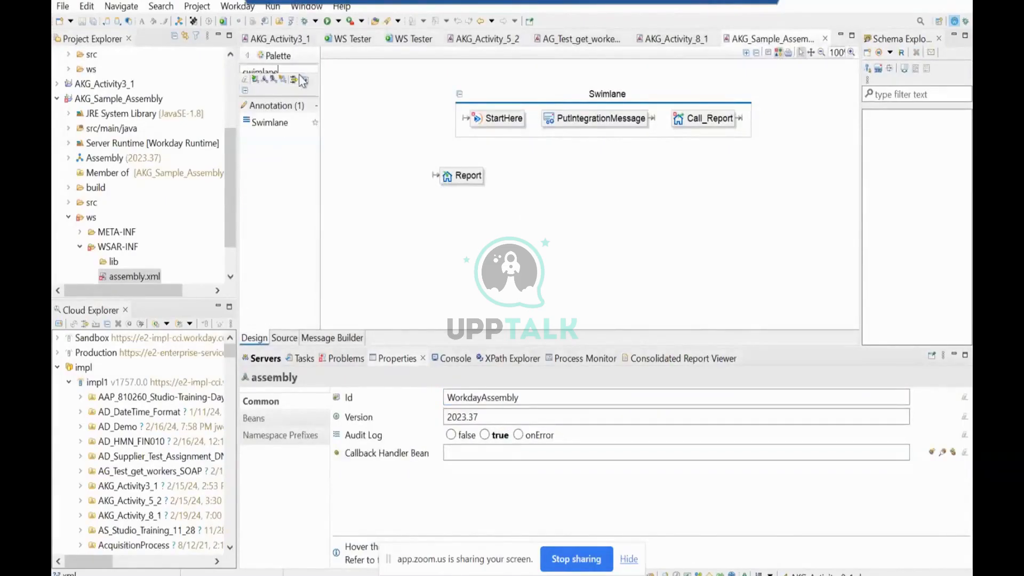
left_click_drag(273, 123, 420, 201)
left_click(434, 222)
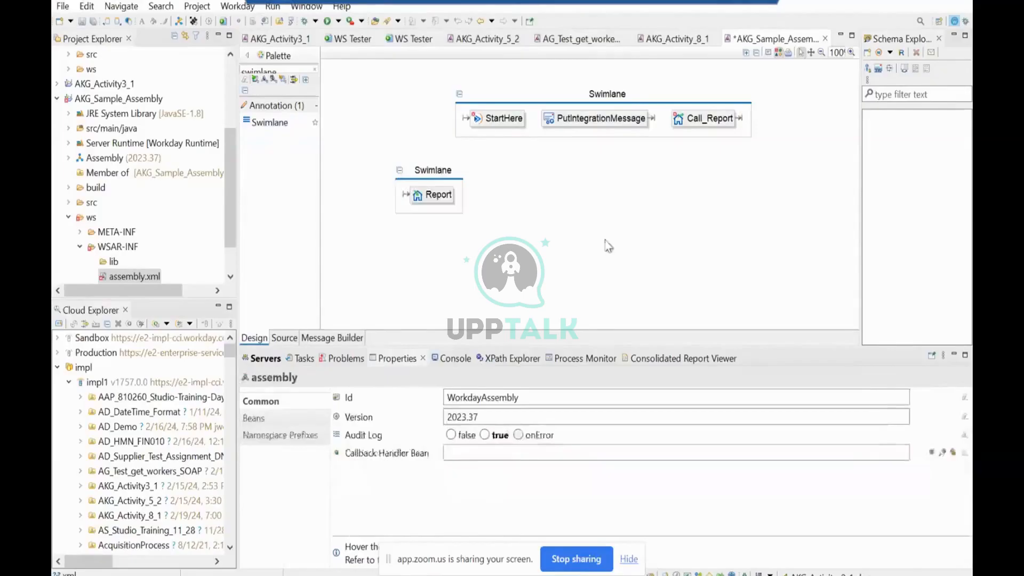
Name the upper swimlane, which holds StartHere, Integration Flow and save the assembly.
left_click(612, 103)
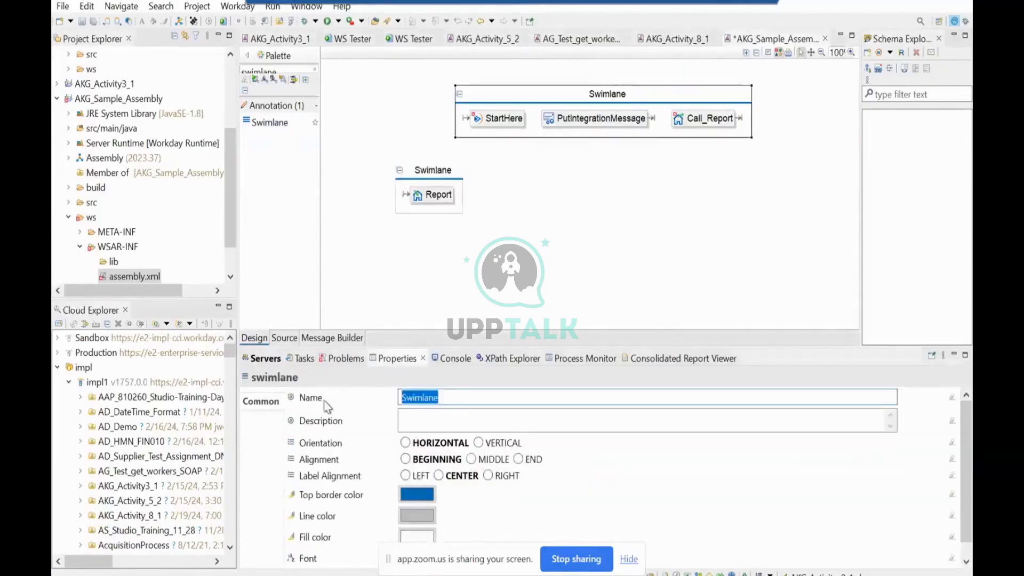
type("Integration")
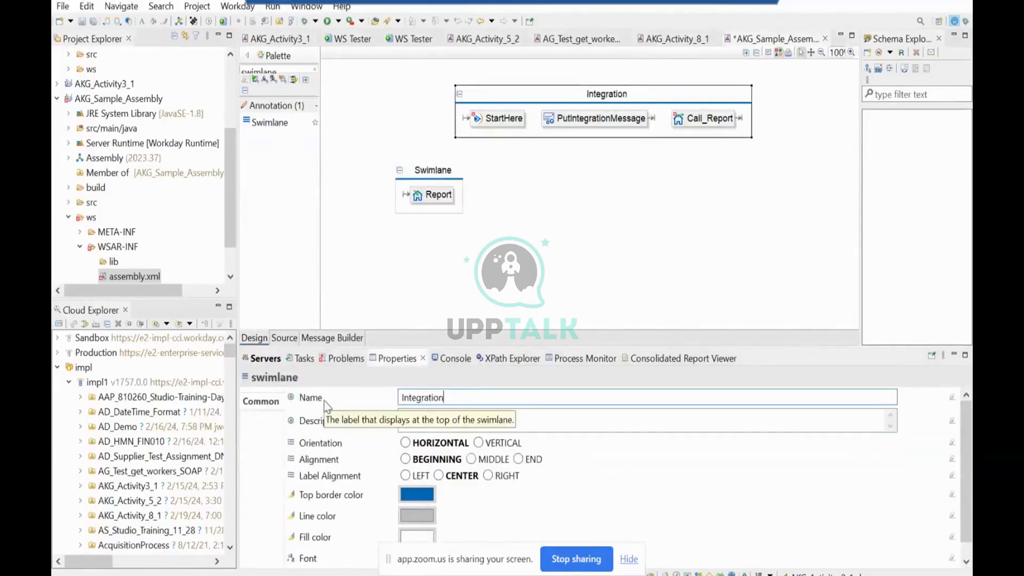
type(" Flow")
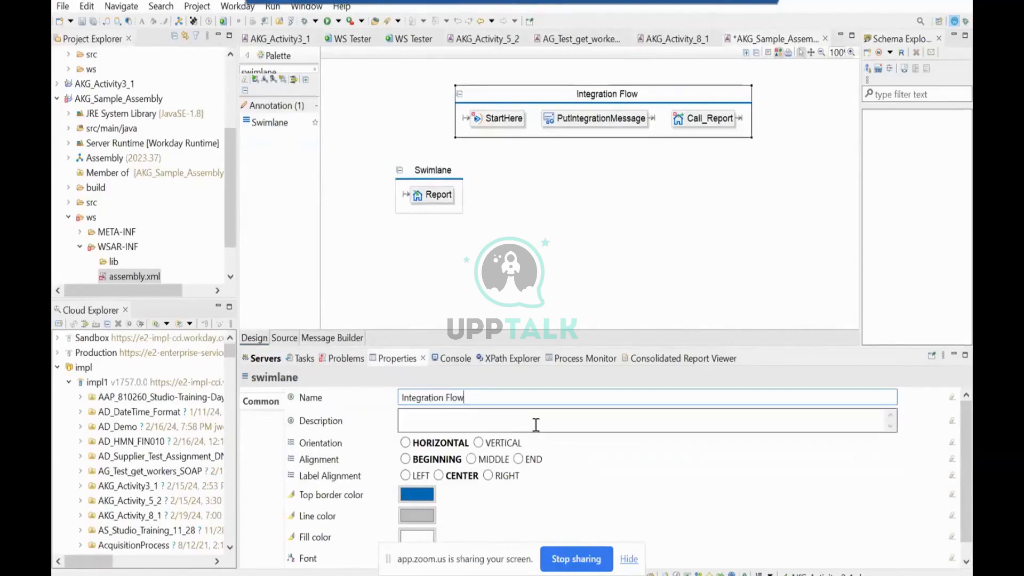
key("ctrl+s")
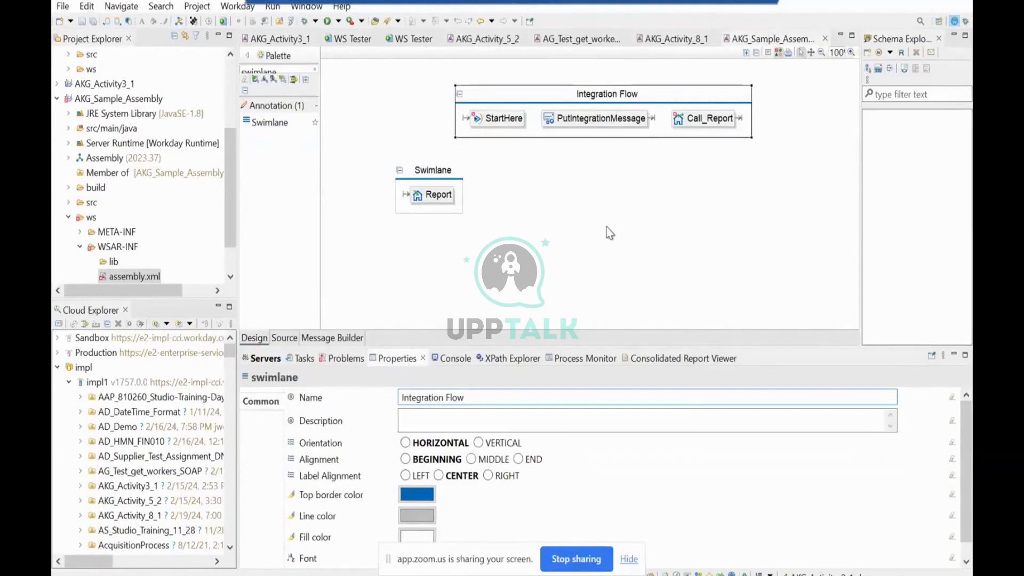
Name the swimlane around the Report component Report Call and save the assembly.
left_click(431, 170)
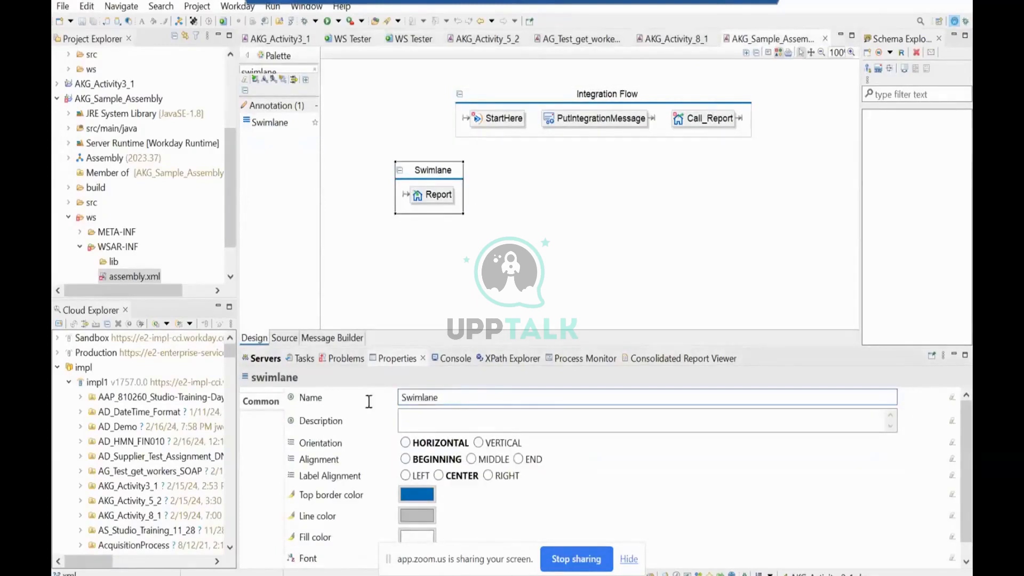
left_click_drag(369, 401, 351, 401)
type("Report C")
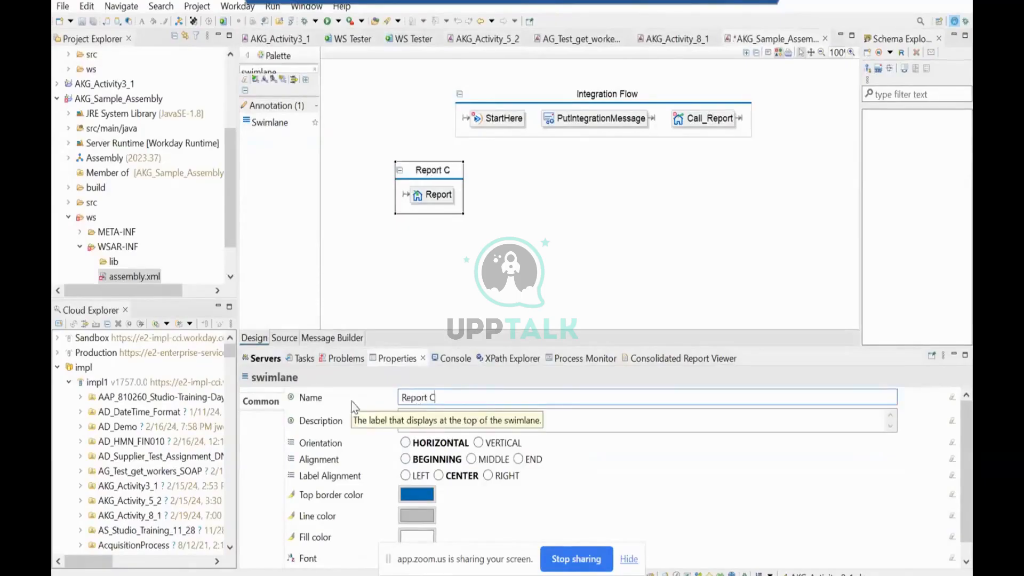
type("all")
key("ctrl+s")
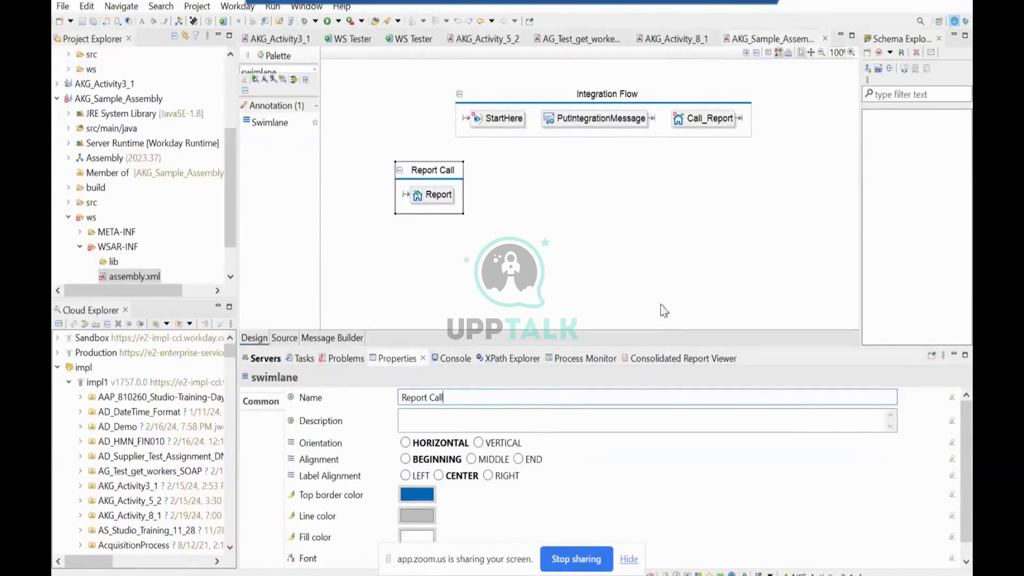
Route StartHere to PutIntegrationMessage and PutIntegrationMessage's response to Call_Report, and save the assembly.
left_click(457, 223)
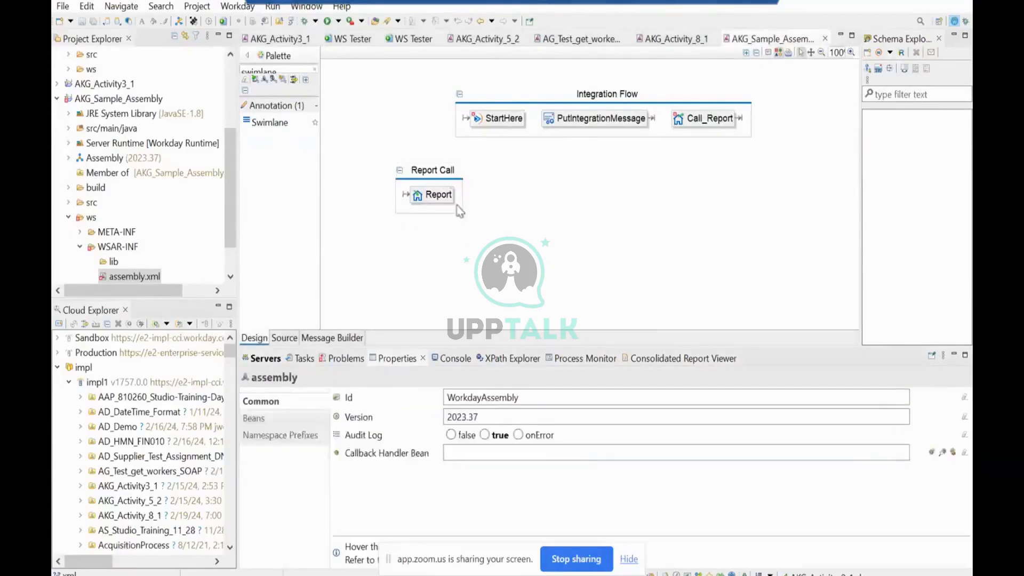
left_click(451, 178)
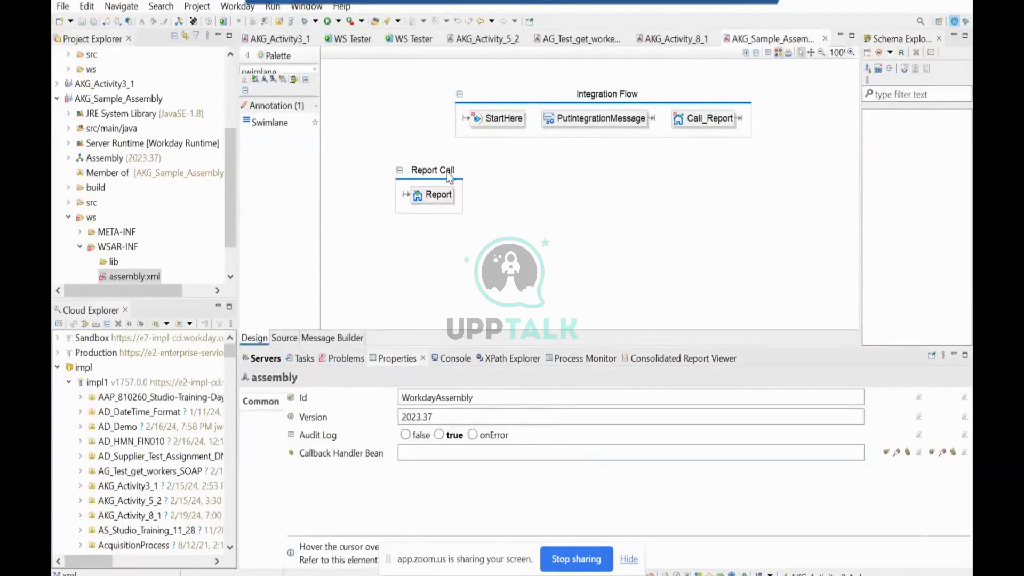
left_click(513, 122)
mouse_move(513, 148)
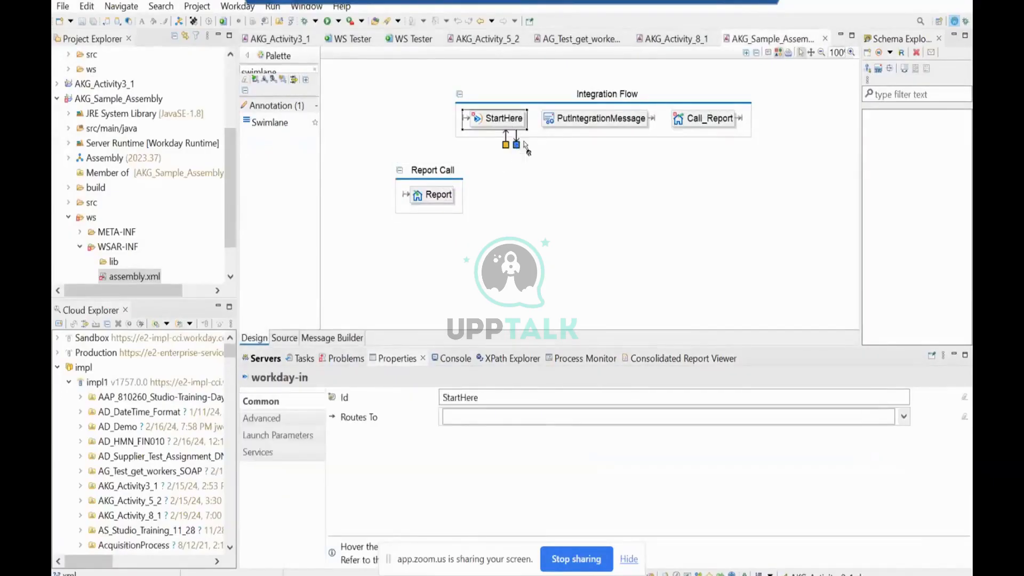
left_click_drag(517, 144, 695, 123)
left_click(629, 123)
mouse_move(644, 138)
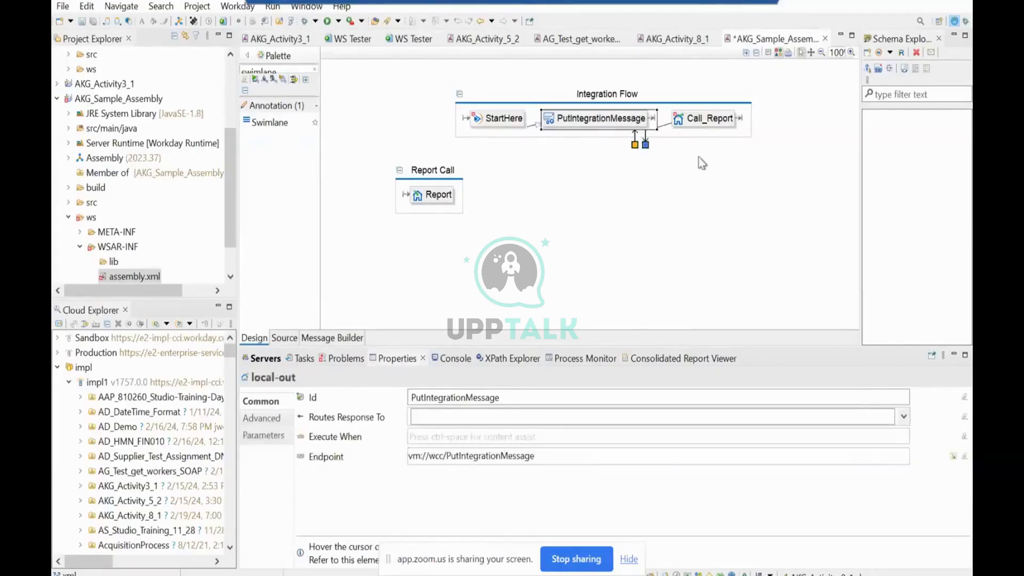
key("ctrl+s")
Set the Call_Report endpoint to the AKG_Sample_Assembly Report local-in, vm://AKG_Sample_Assembly/Report.
left_click(724, 119)
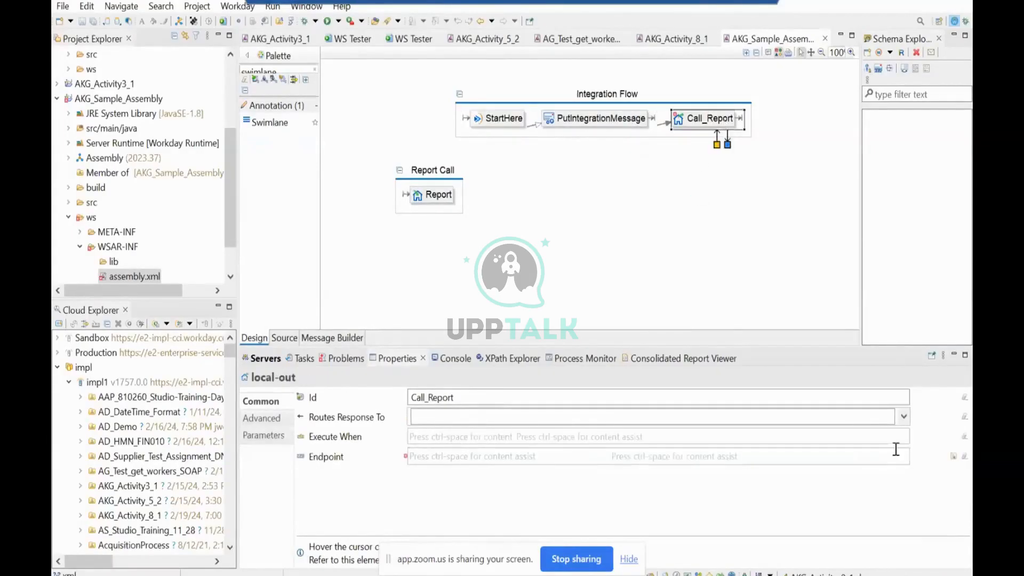
left_click(954, 456)
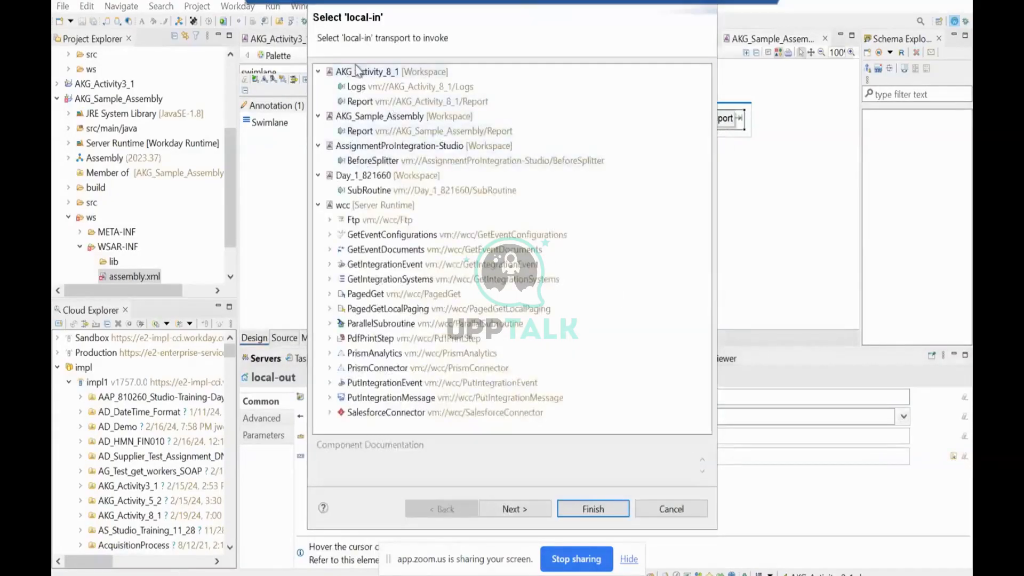
left_click(368, 131)
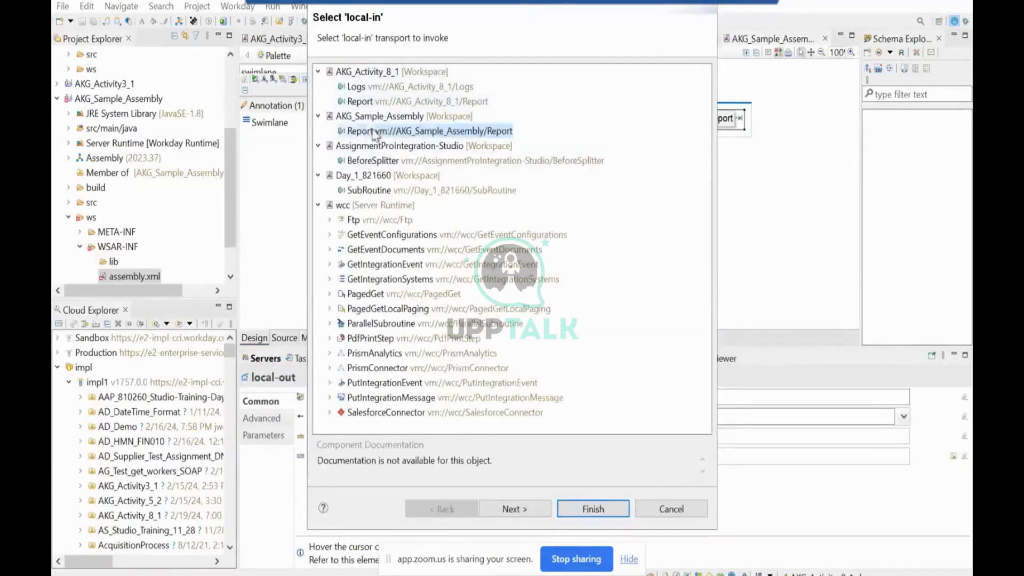
left_click(539, 514)
left_click(581, 510)
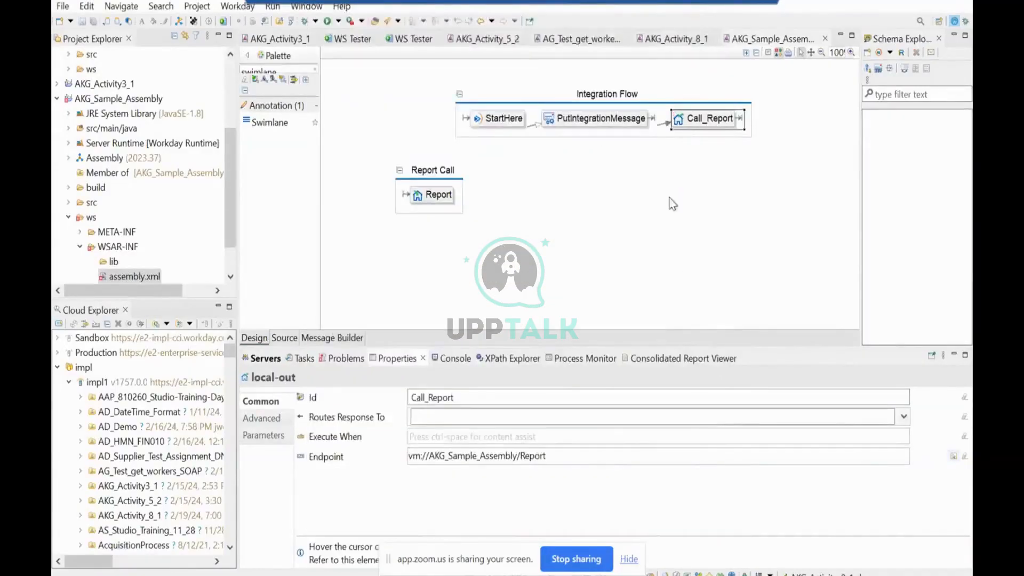
Add a report service named AKG_0219 to the StartHere workday-in component.
left_click(497, 122)
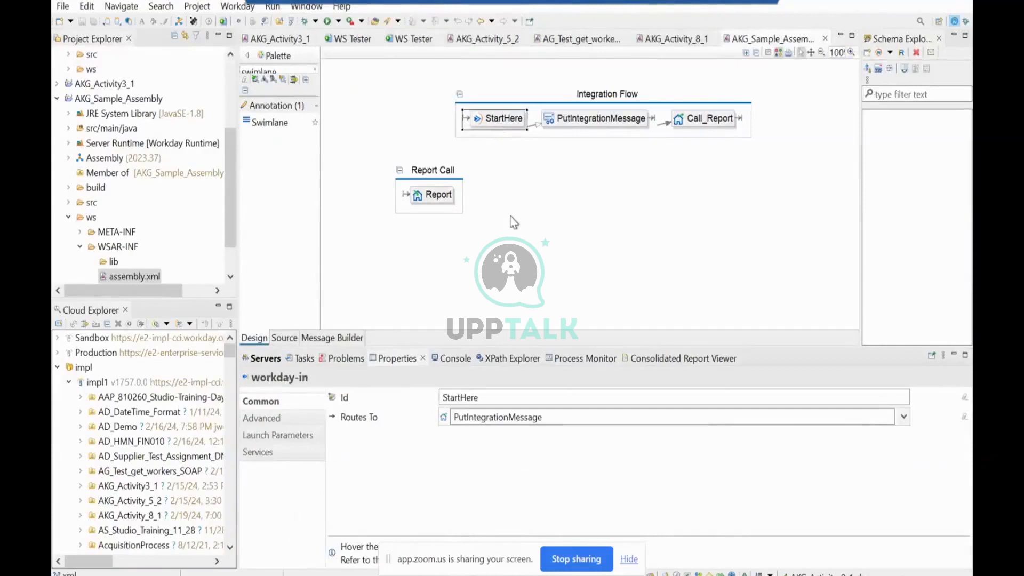
left_click(267, 457)
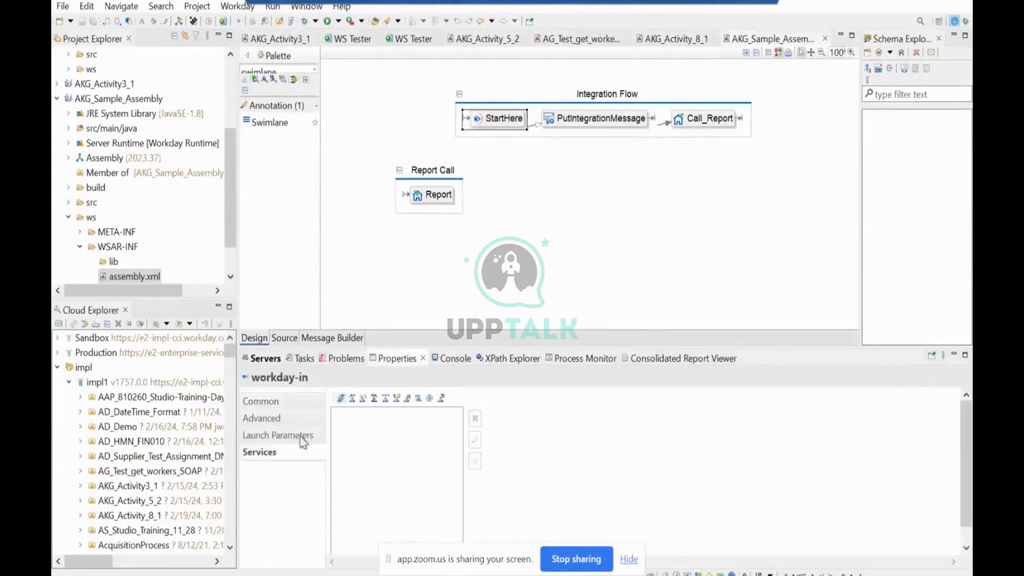
left_click(408, 398)
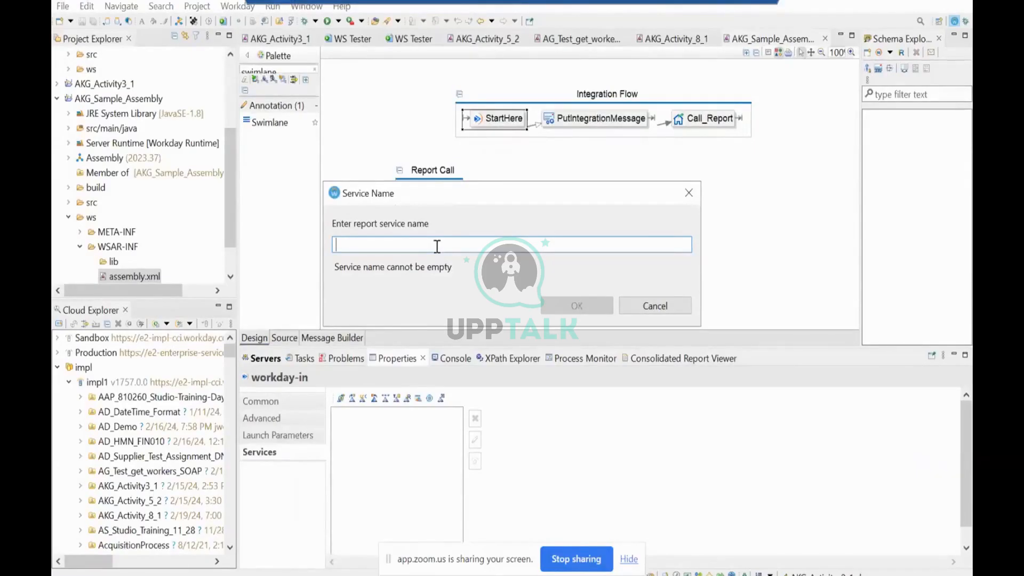
type("A")
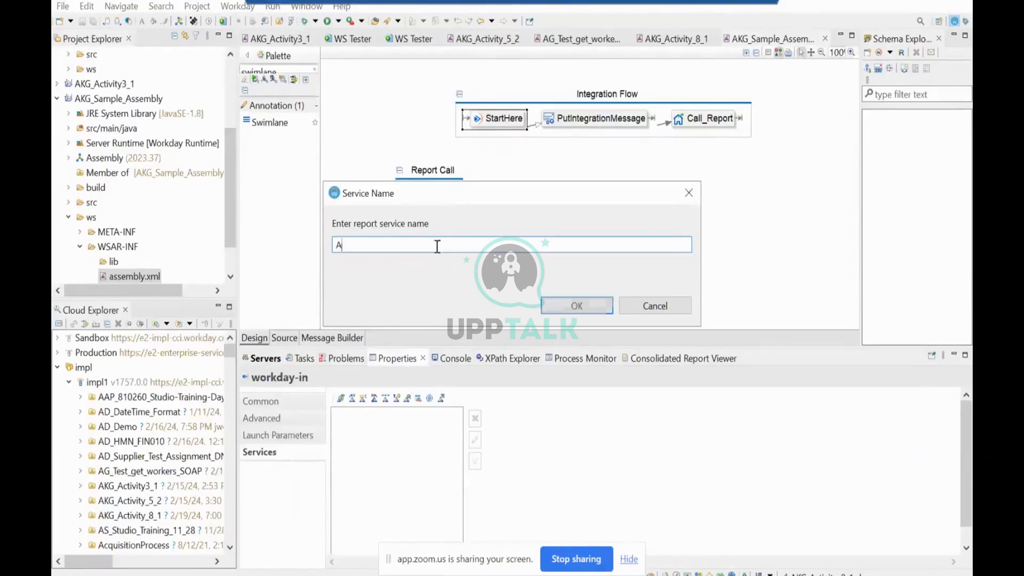
type("KG_")
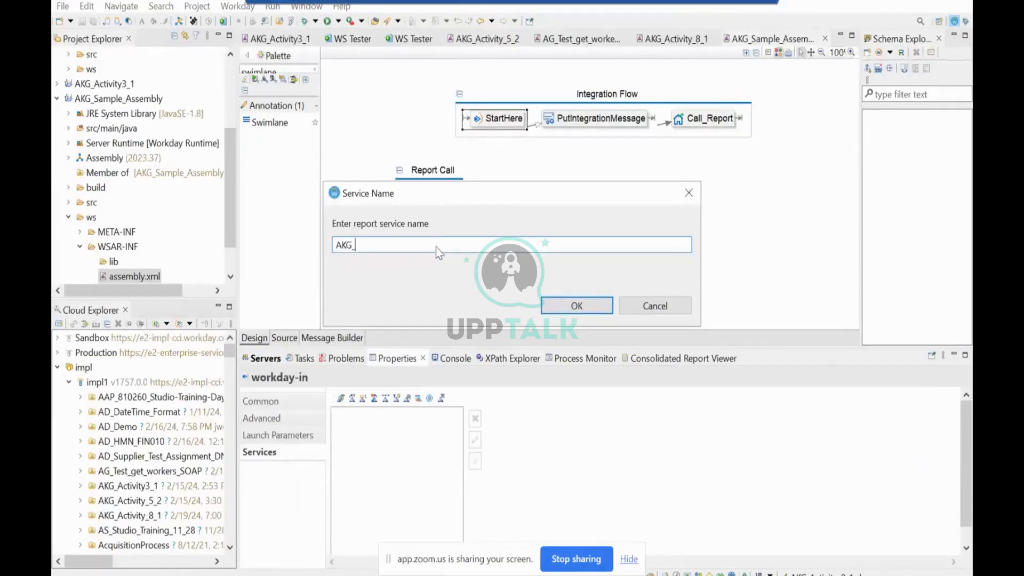
type("0219")
left_click(561, 305)
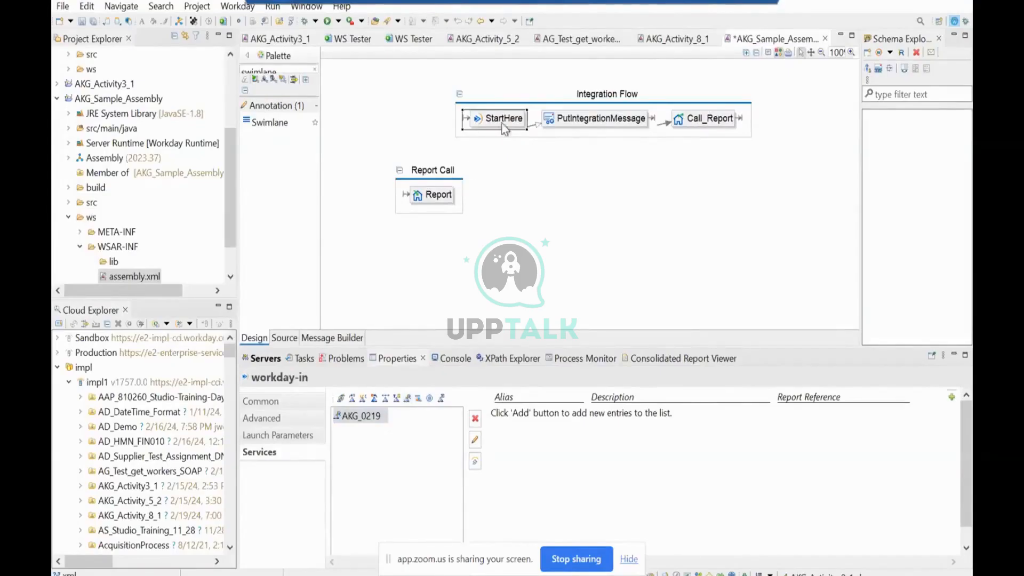
mouse_move(504, 128)
left_click(516, 139)
left_click(512, 122)
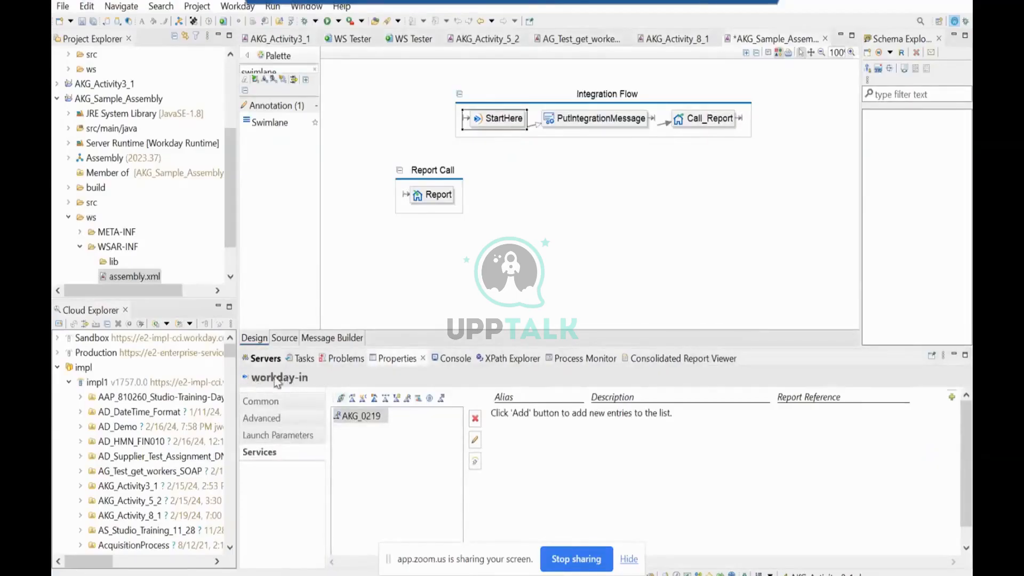
Add a report entry to the AKG_0219 service and filter the impl1 web-service-enabled RaaS reports by the name AKG_Demo.
left_click(952, 398)
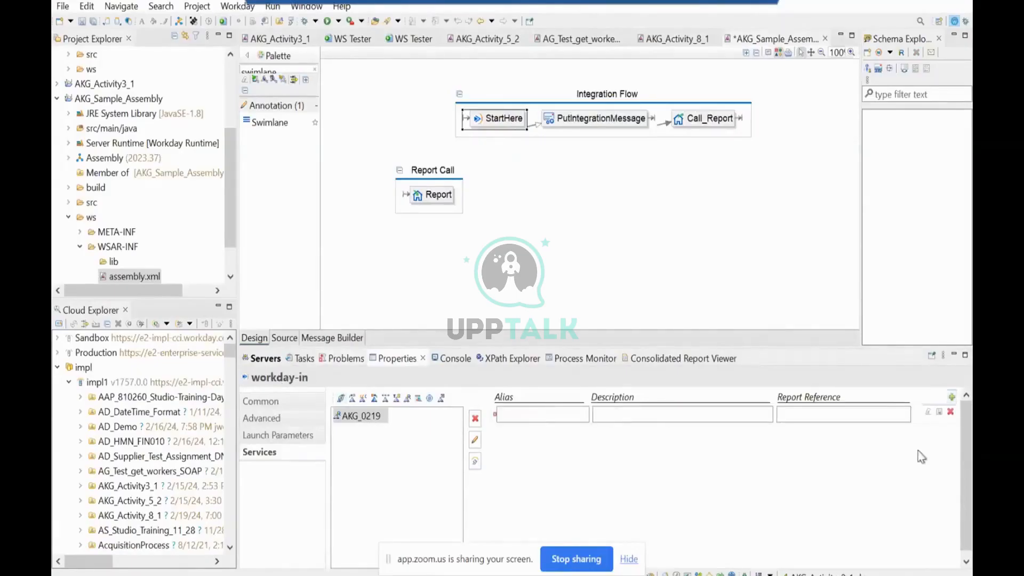
left_click(939, 414)
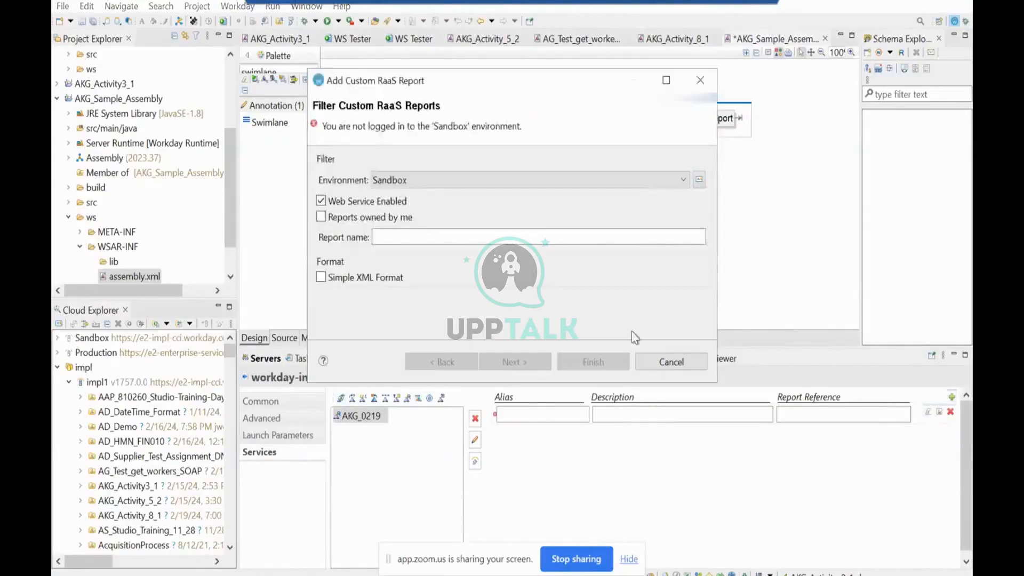
left_click(635, 183)
left_click(629, 222)
left_click(410, 237)
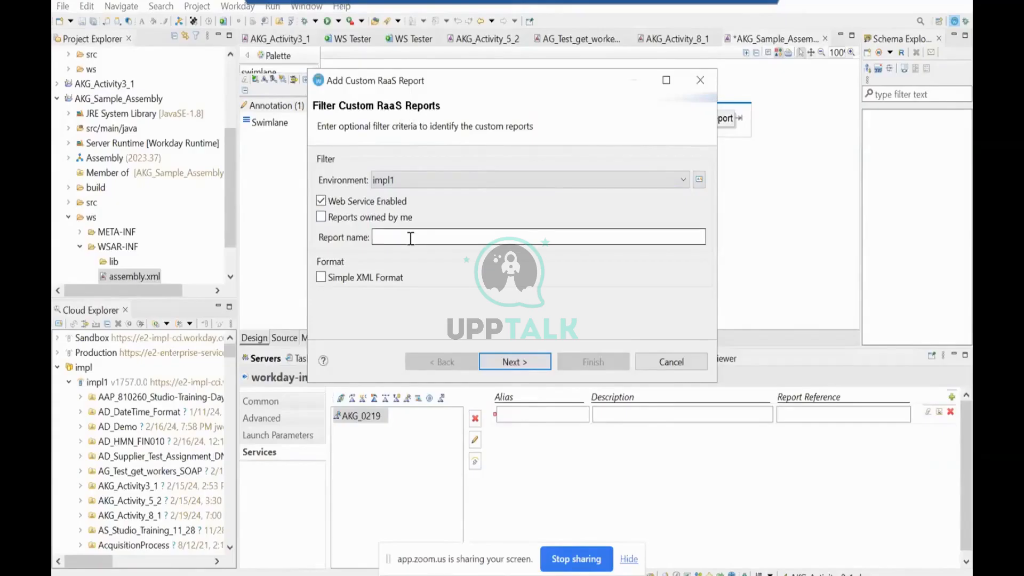
type("AKG_Demo")
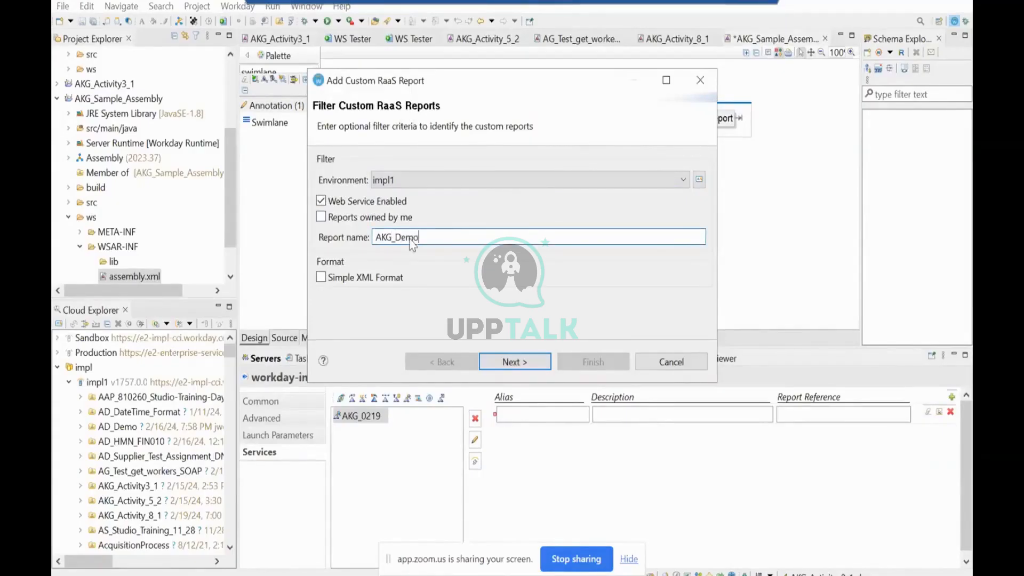
left_click(515, 362)
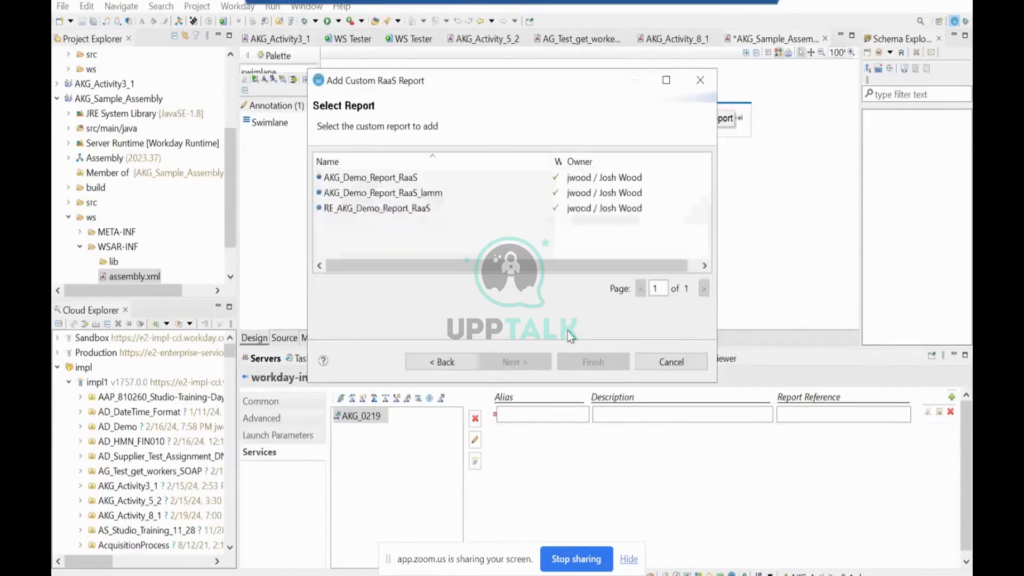
left_click(454, 362)
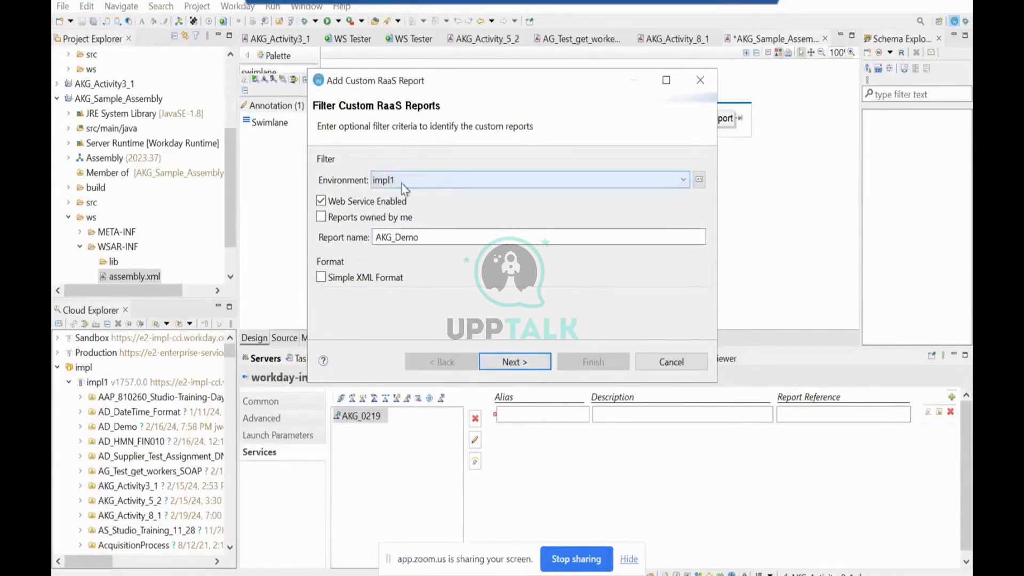
left_click(530, 368)
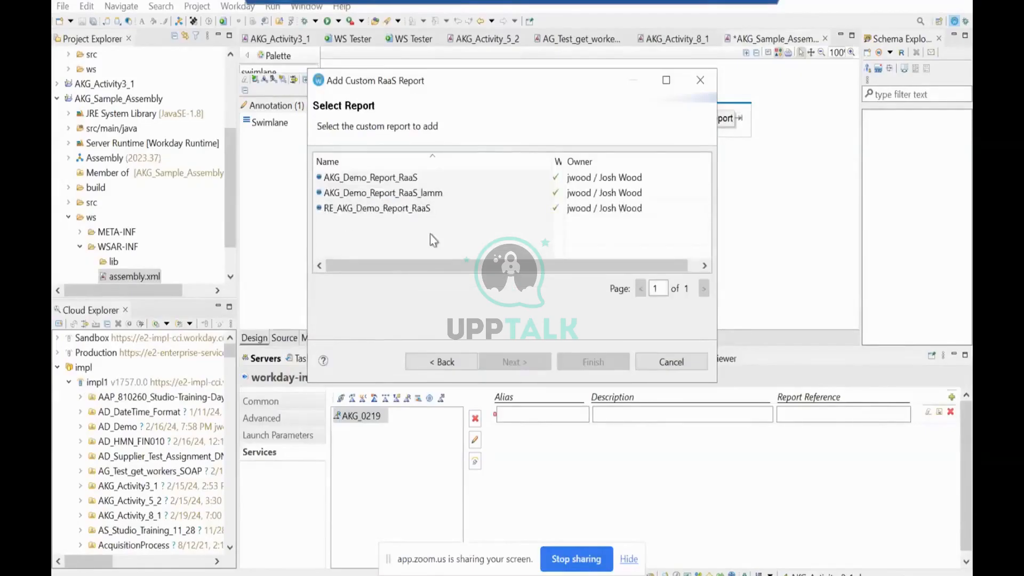
Choose AKG_Demo_Report_RaaS as the entry's report, and reset the expiring Workday session in the browser.
left_click(409, 179)
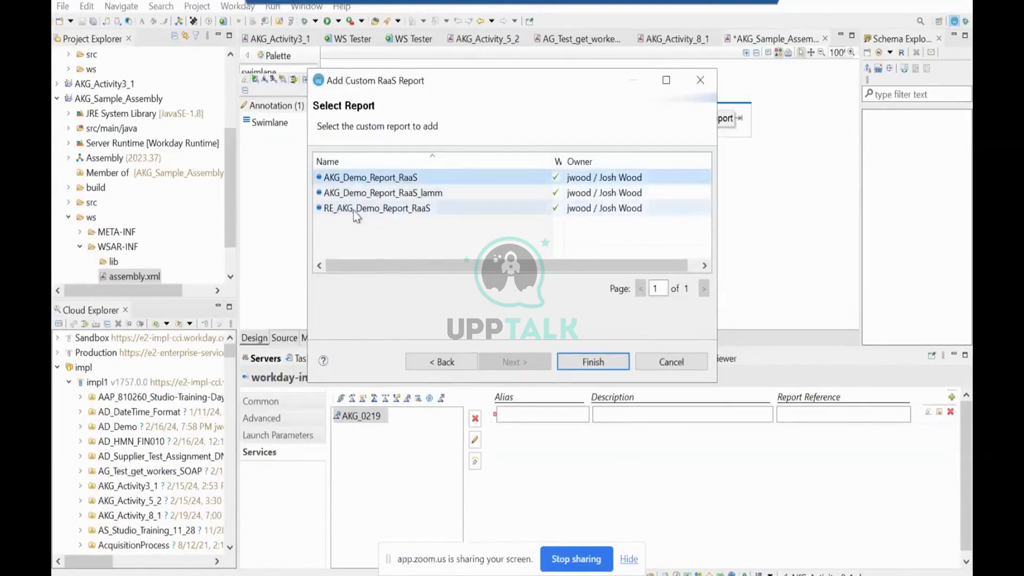
left_click(590, 365)
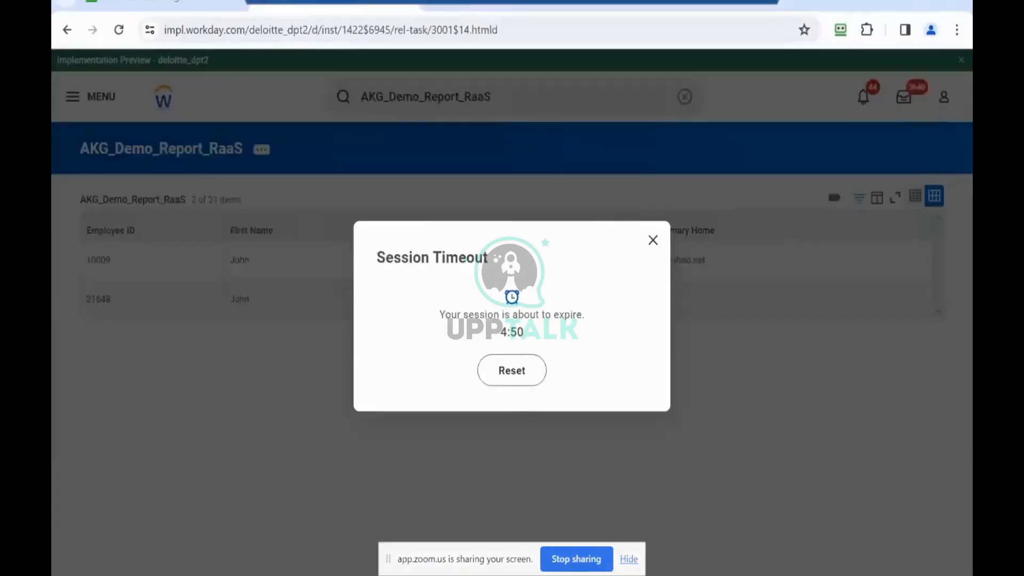
left_click(520, 375)
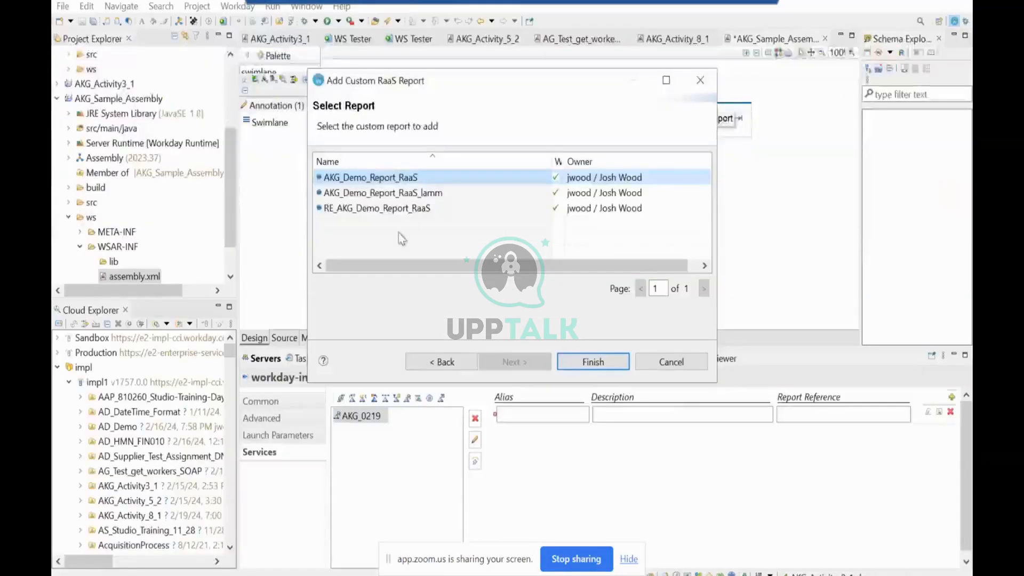
left_click(598, 364)
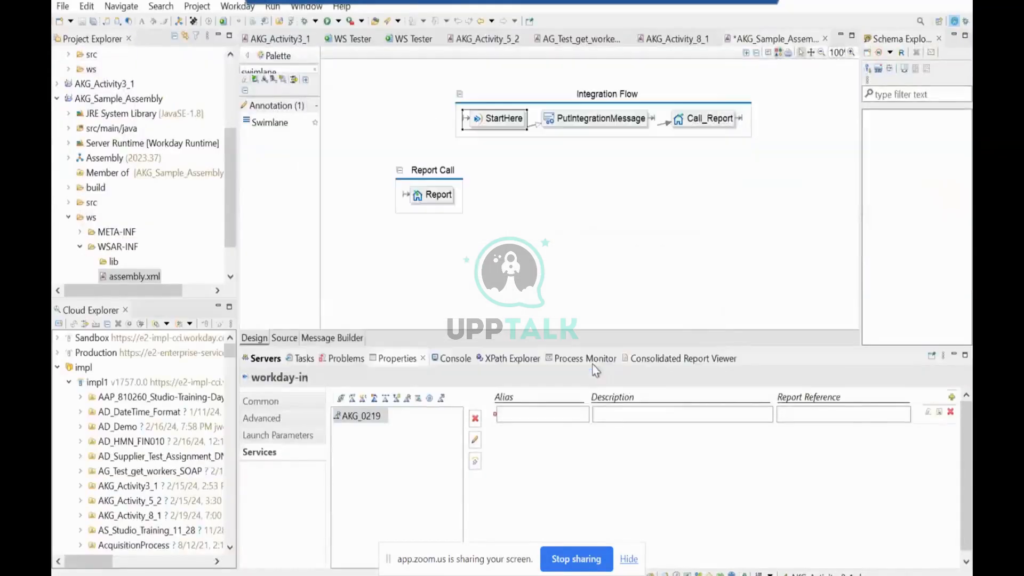
Give the AKG_Demo_Report_RaaS entry the alias AKG0219 and save the assembly.
left_click(545, 420)
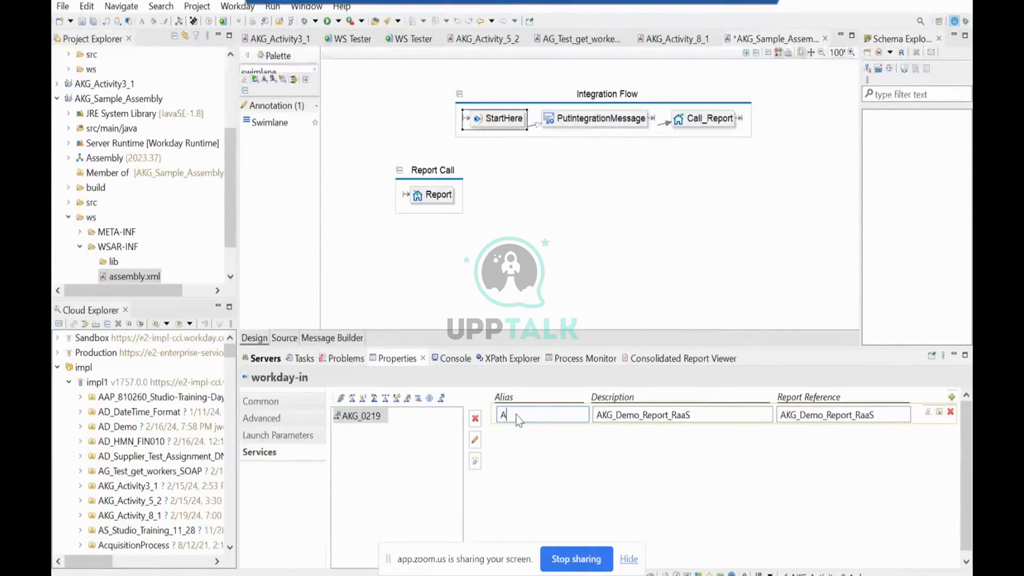
type("KG_0219")
key("ctrl+s")
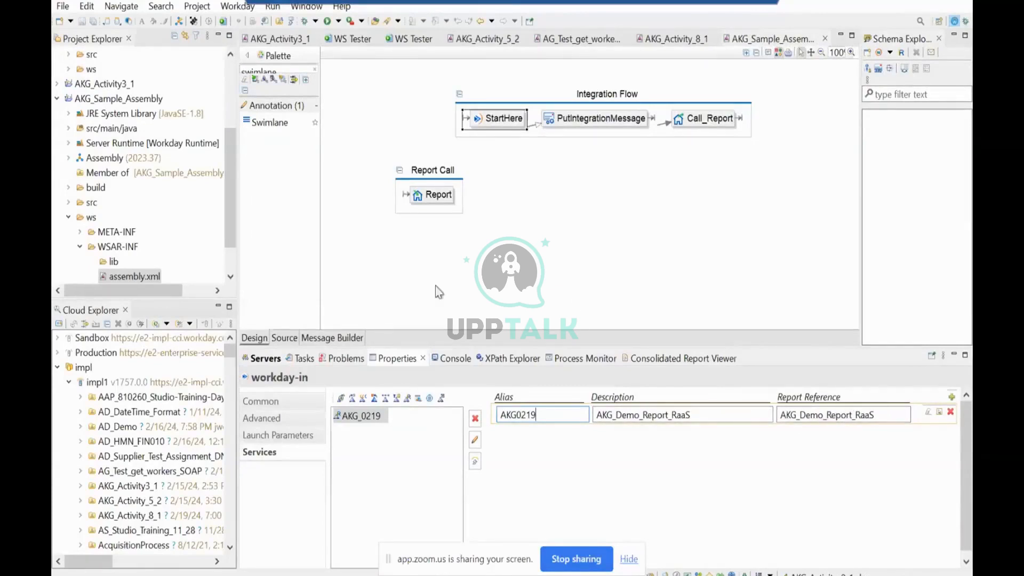
mouse_move(546, 254)
left_click(713, 173)
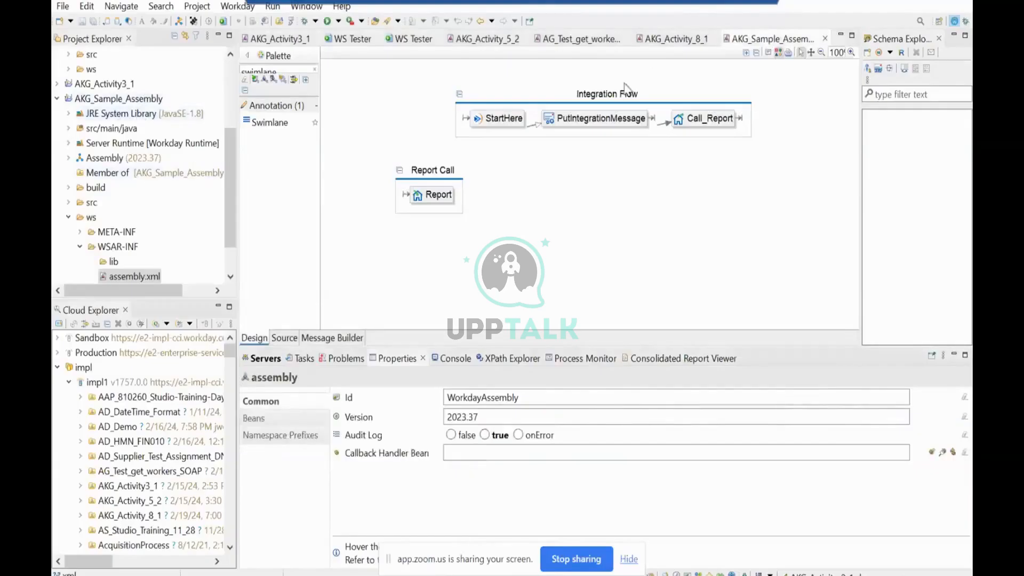
Set up deployment of AKG_Sample_Assembly to the impl1 environment, showing the detailed outline and including source code in the deployed CLAR.
left_click(150, 100)
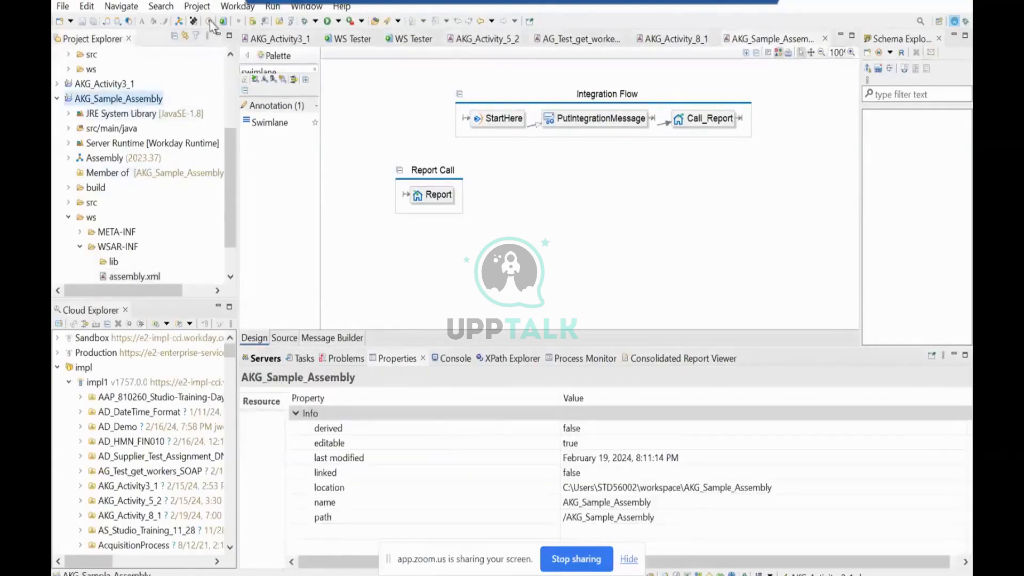
left_click(210, 22)
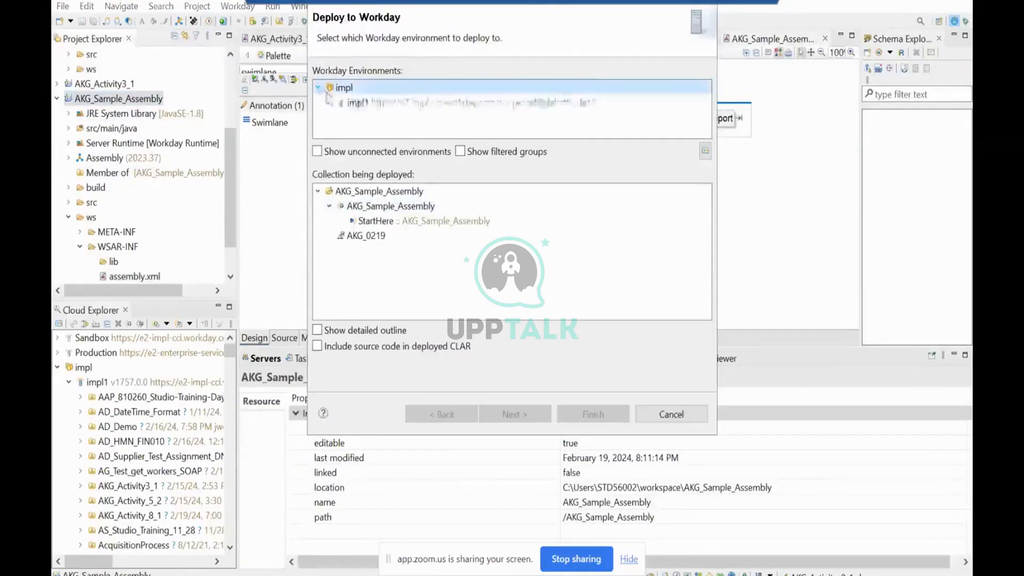
left_click(330, 102)
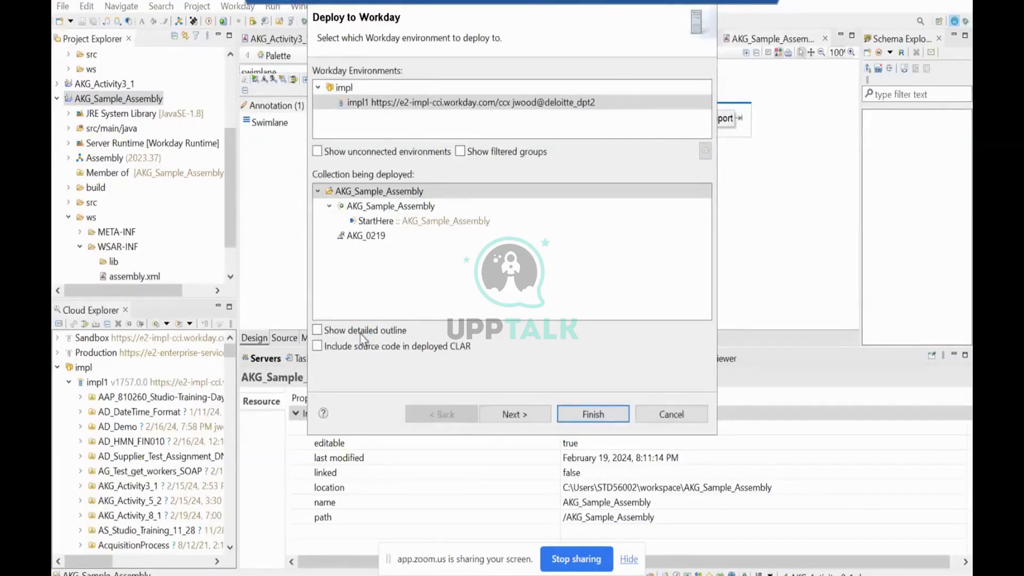
left_click(360, 334)
left_click(360, 347)
left_click(505, 414)
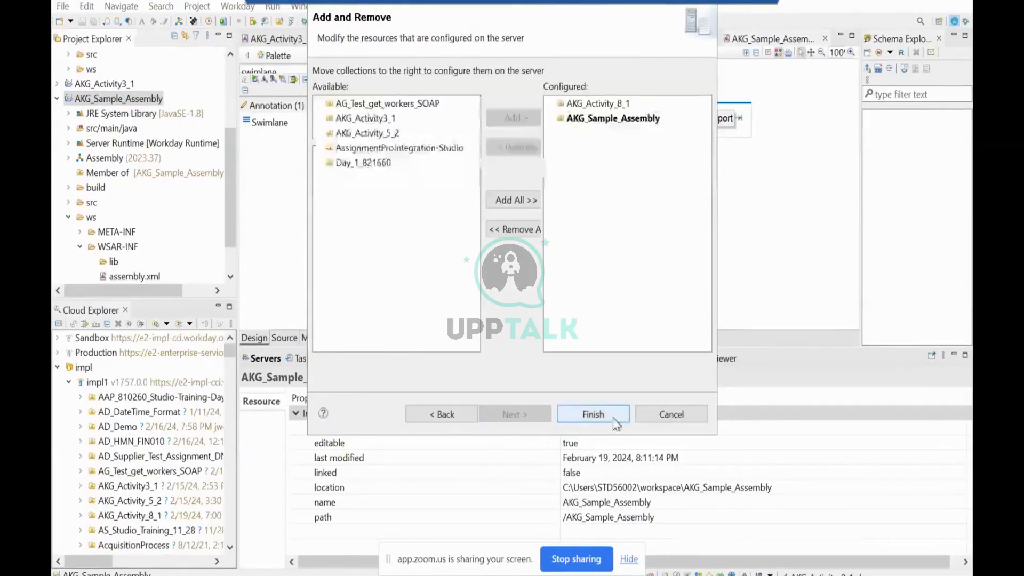
Remove AKG_Activity_8_1 from the configured collections and deploy AKG_Sample_Assembly.
left_click(606, 104)
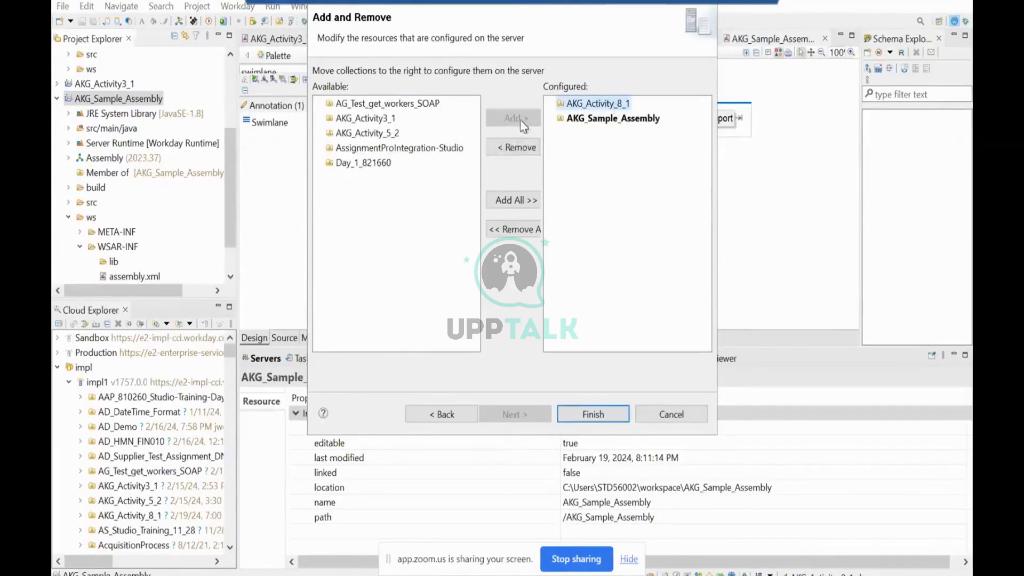
left_click(516, 147)
left_click(594, 415)
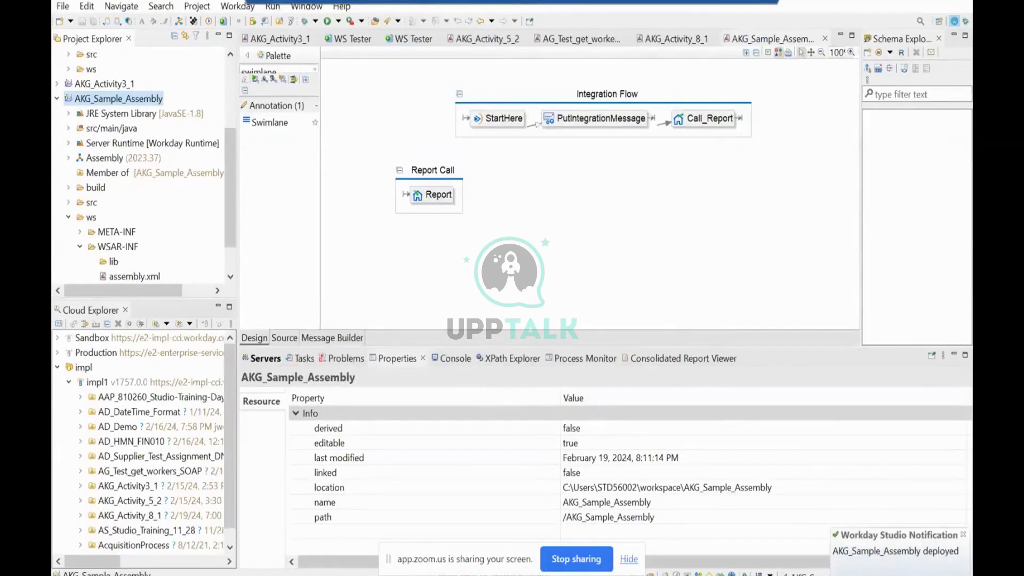
Switch to Workday in the browser, search for "intsys:AKG Sam", and open the AKG_Sample_Assembly integration system to review its services.
key("alt+Tab")
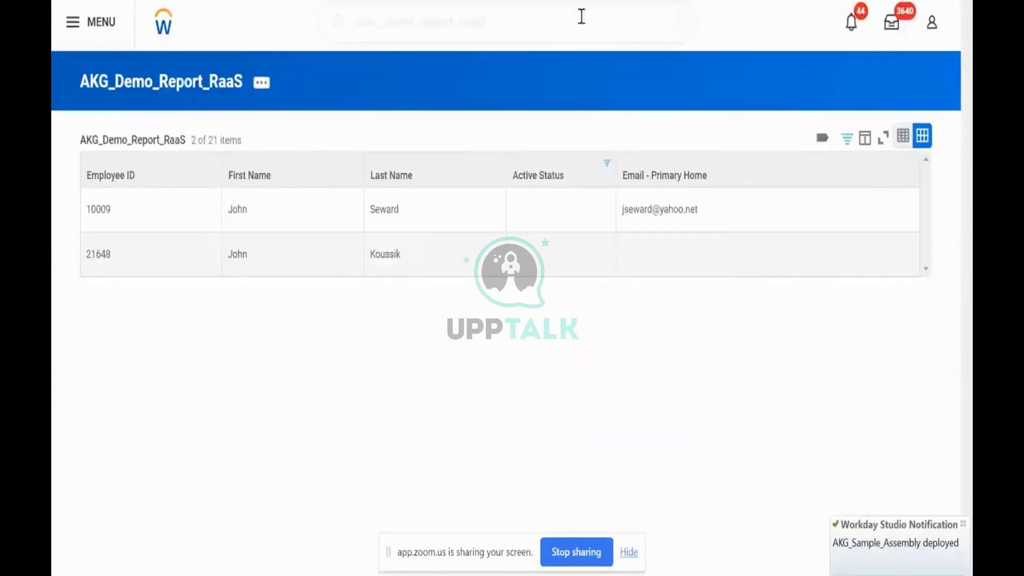
left_click_drag(581, 17, 242, 49)
type("intsys")
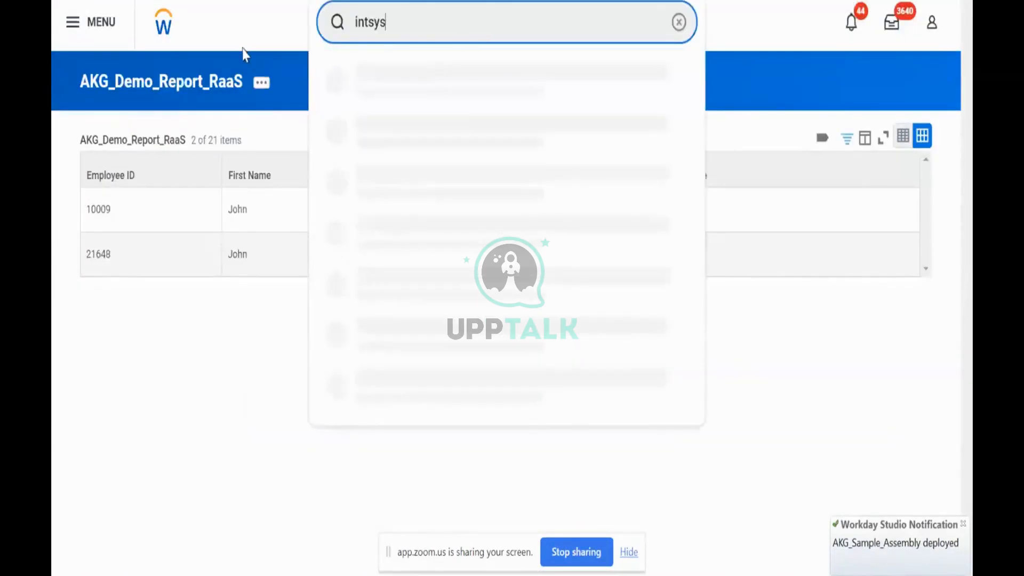
type(":AKG")
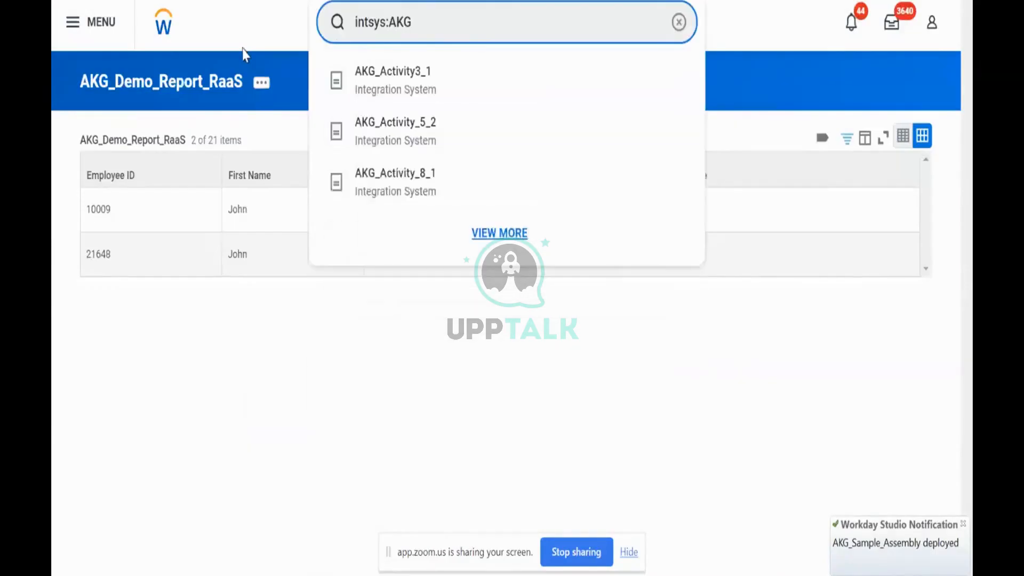
type(" Sam")
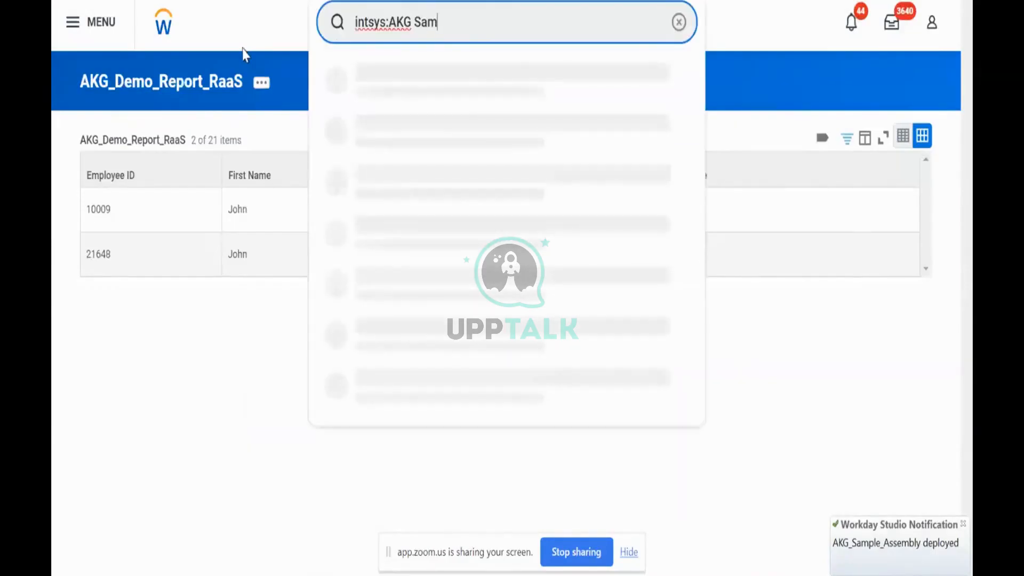
left_click(393, 86)
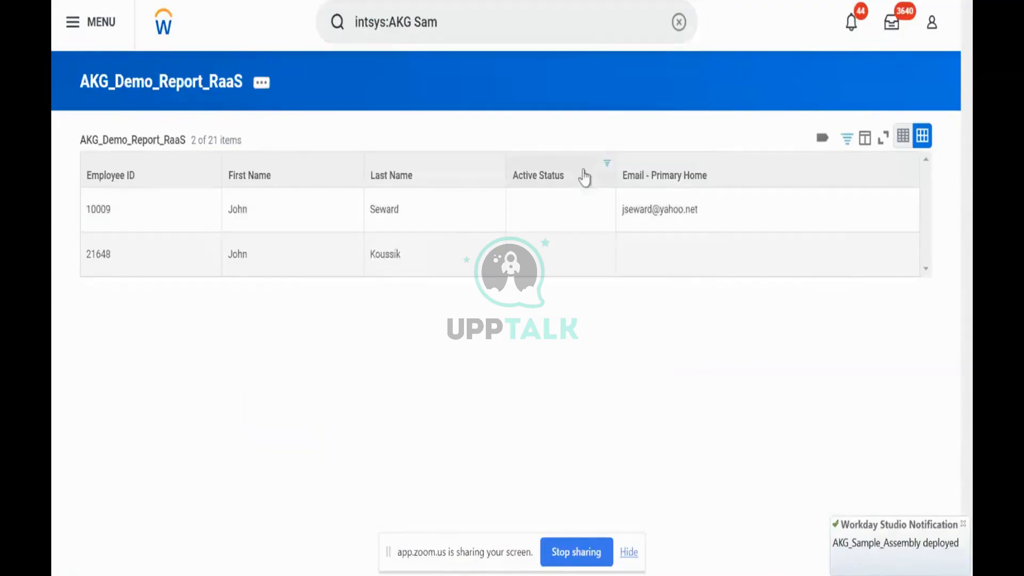
scroll(407, 270, "down", 3)
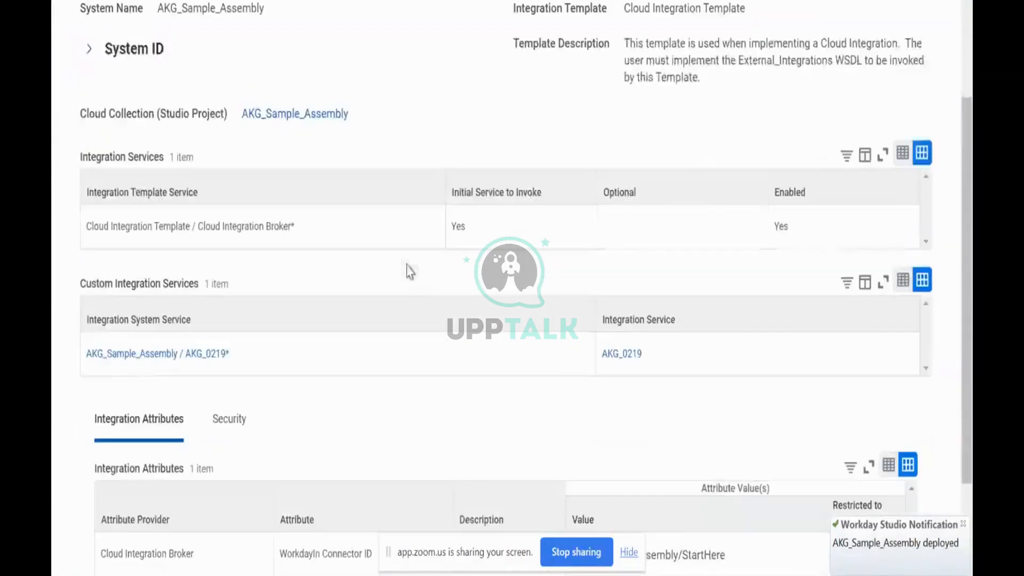
scroll(384, 177, "up", 2)
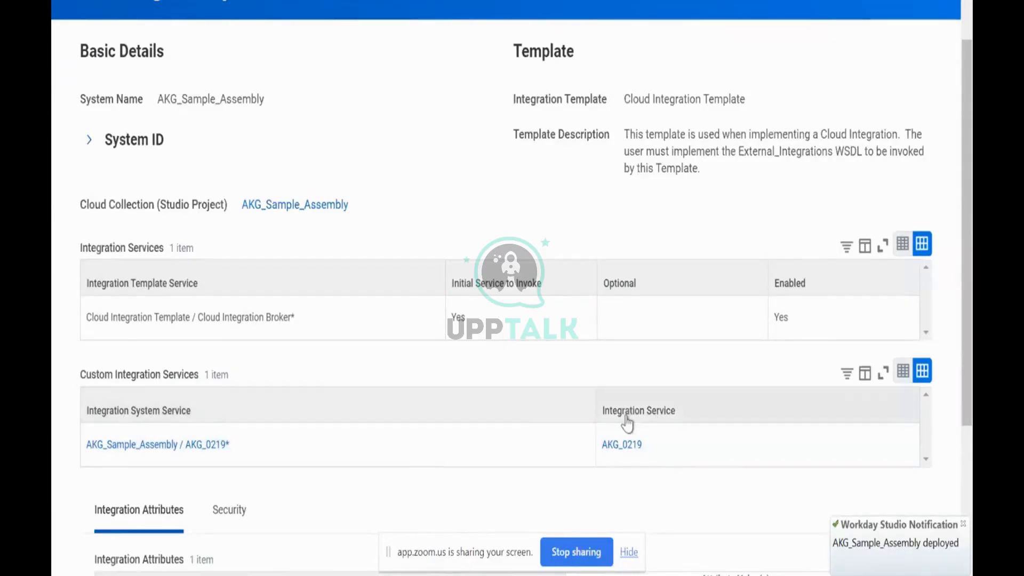
View the AKG_0219 service's report configuration in a new tab and compare it with StartHere's services in Workday Studio.
right_click(620, 452)
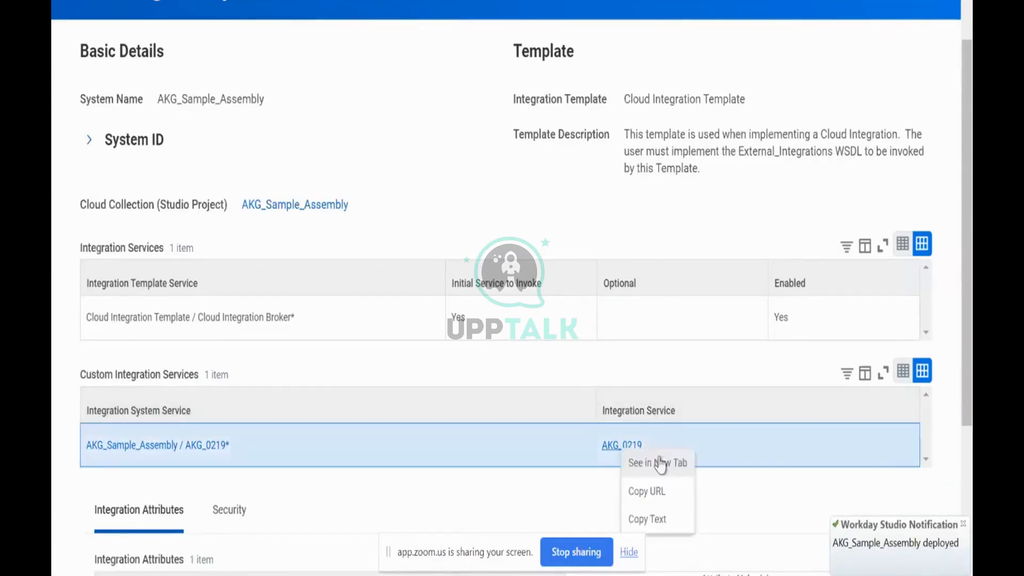
left_click(647, 462)
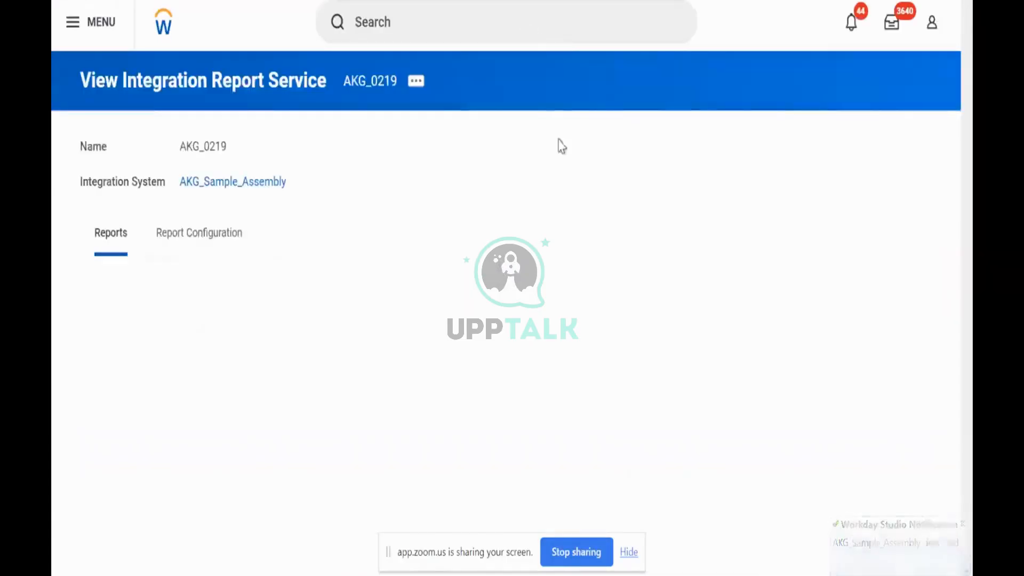
left_click(193, 236)
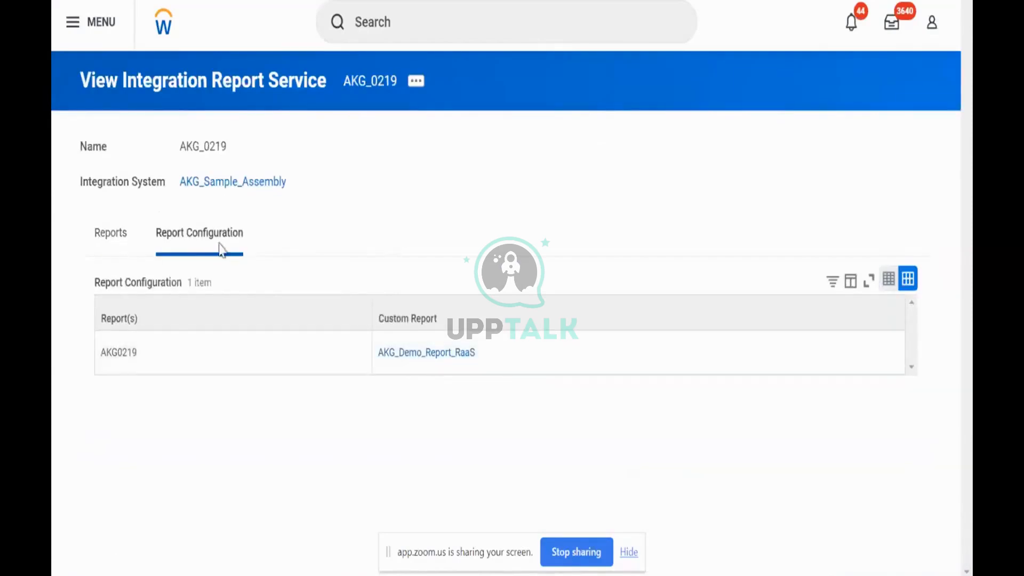
key("alt+Tab")
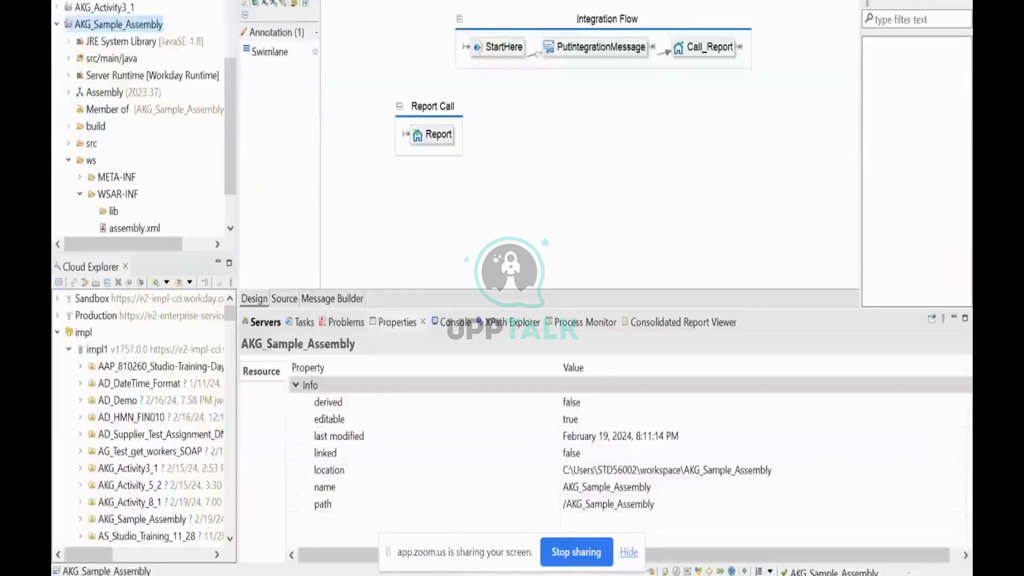
left_click(504, 46)
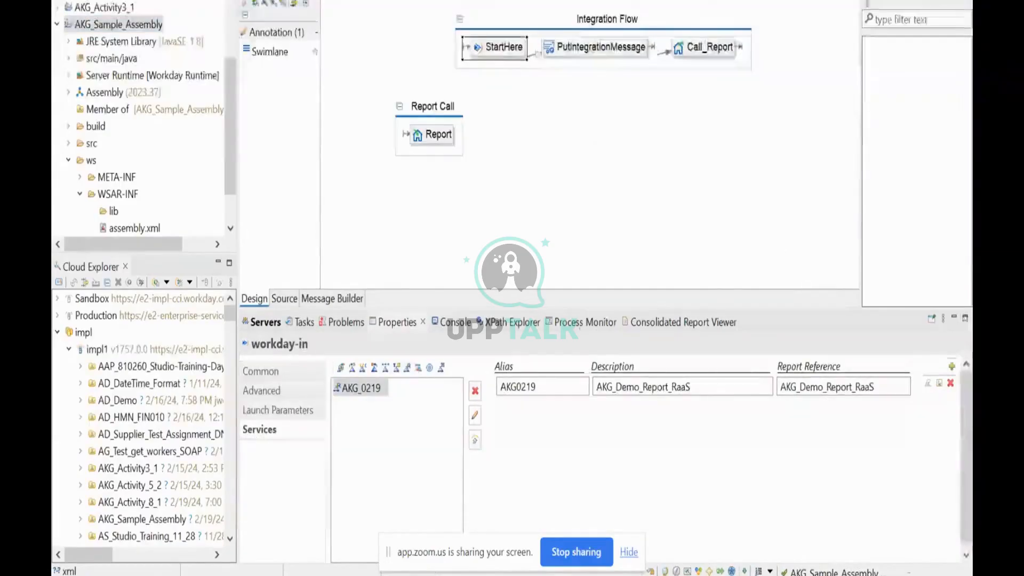
Return to the AKG_Sample_Assembly integration system in Workday and examine its cloud collection, custom integration services and attributes.
key("alt+Tab")
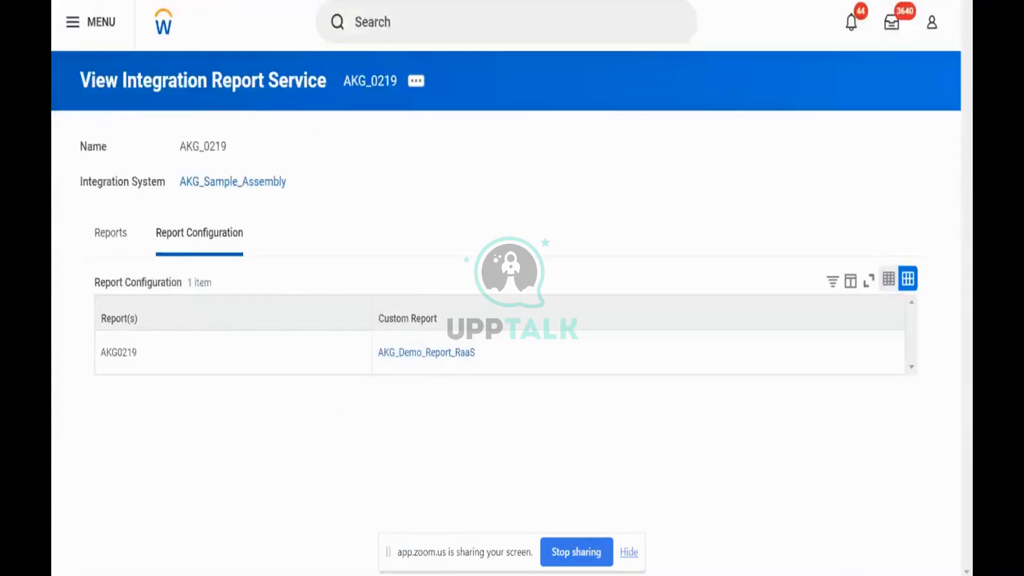
key("ctrl+shift+Tab")
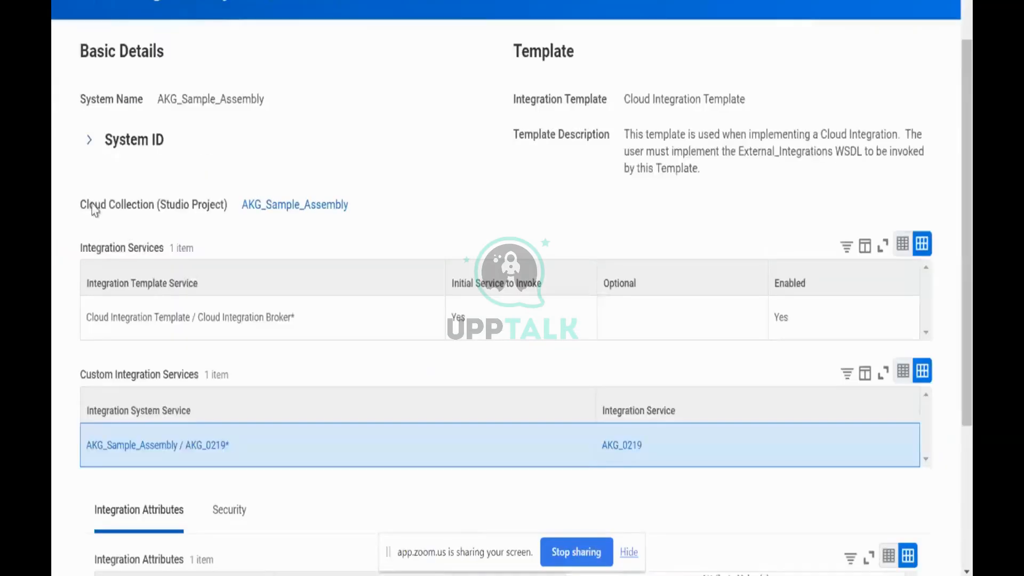
left_click_drag(81, 207, 313, 217)
left_click(390, 207)
scroll(470, 224, "down", 2)
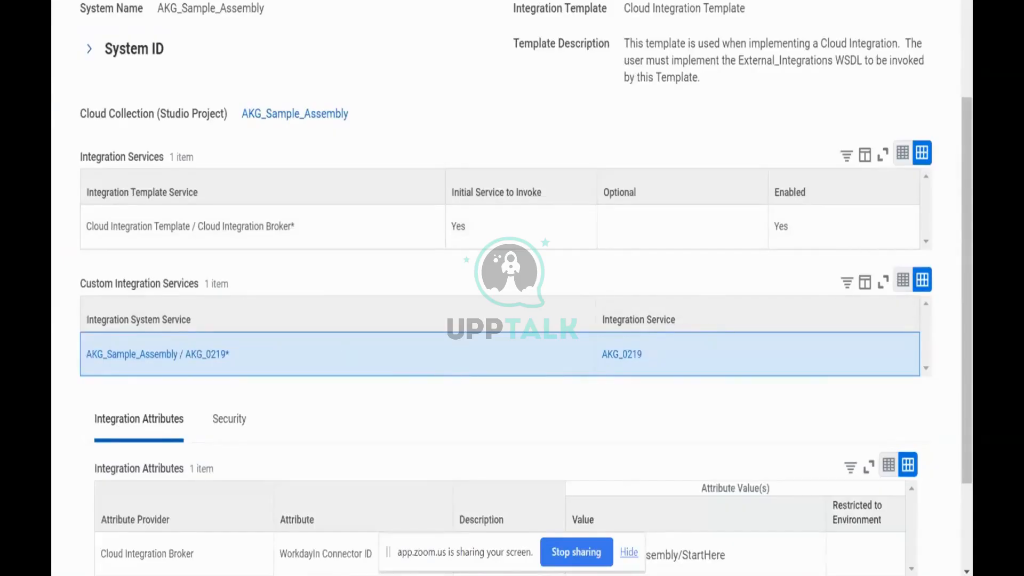
Open the AKG_Demo_Report_RaaS definition from the AKG_0219 report configuration and review its details and columns.
left_click(537, 1)
left_click(461, 358)
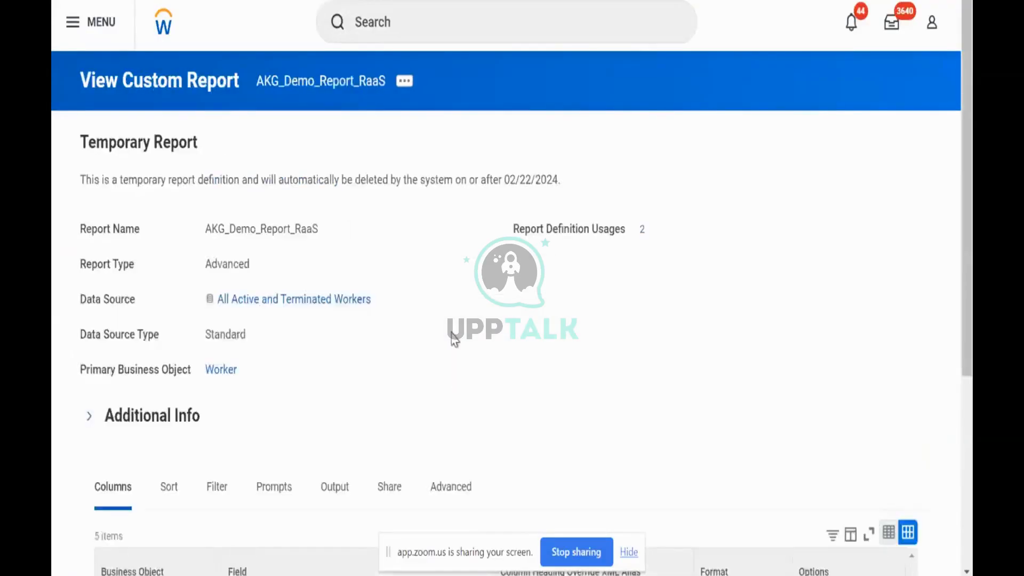
scroll(453, 338, "down", 5)
scroll(453, 338, "up", 3)
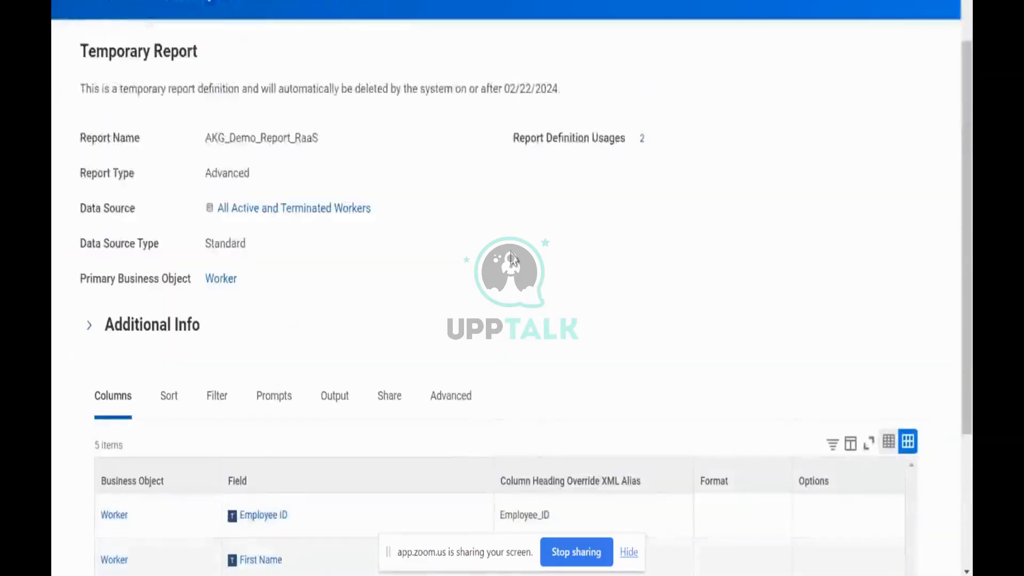
scroll(600, 210, "down", 4)
scroll(601, 210, "up", 6)
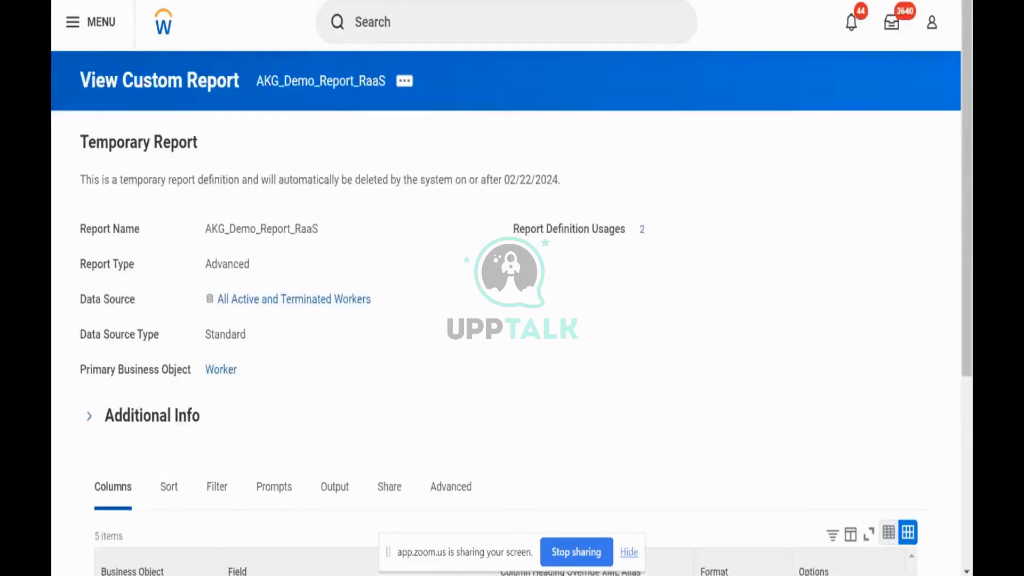
In Workday Studio, add a workday-out-rest component to the Report Call swimlane, connect Report to it, and save the assembly.
key("alt+Tab")
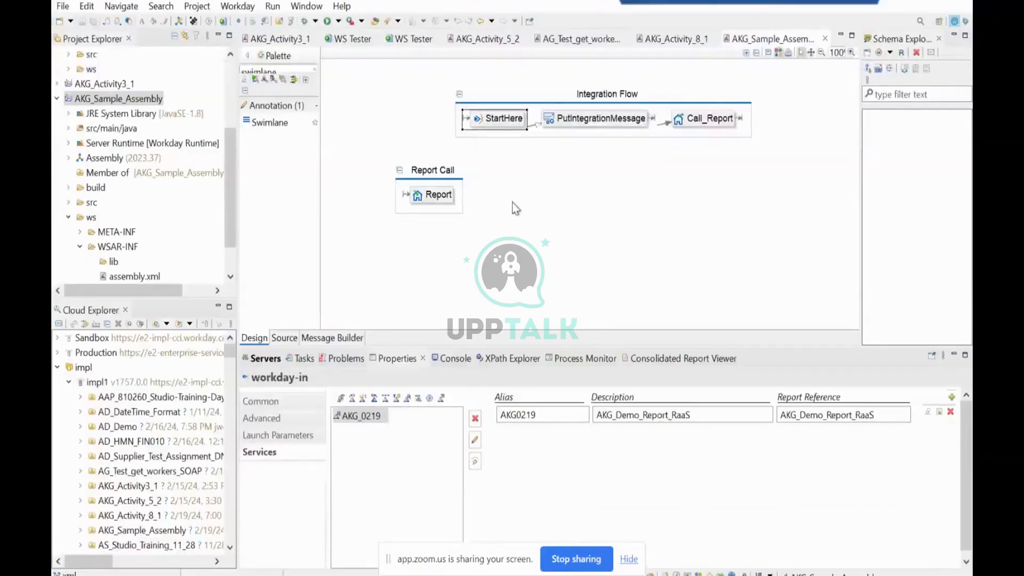
mouse_move(513, 209)
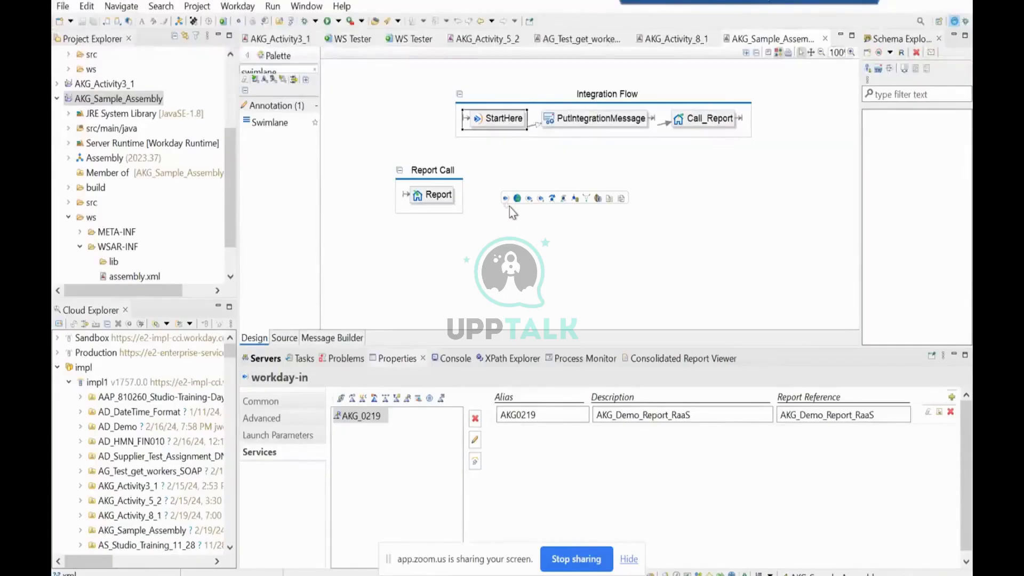
double_click(313, 70)
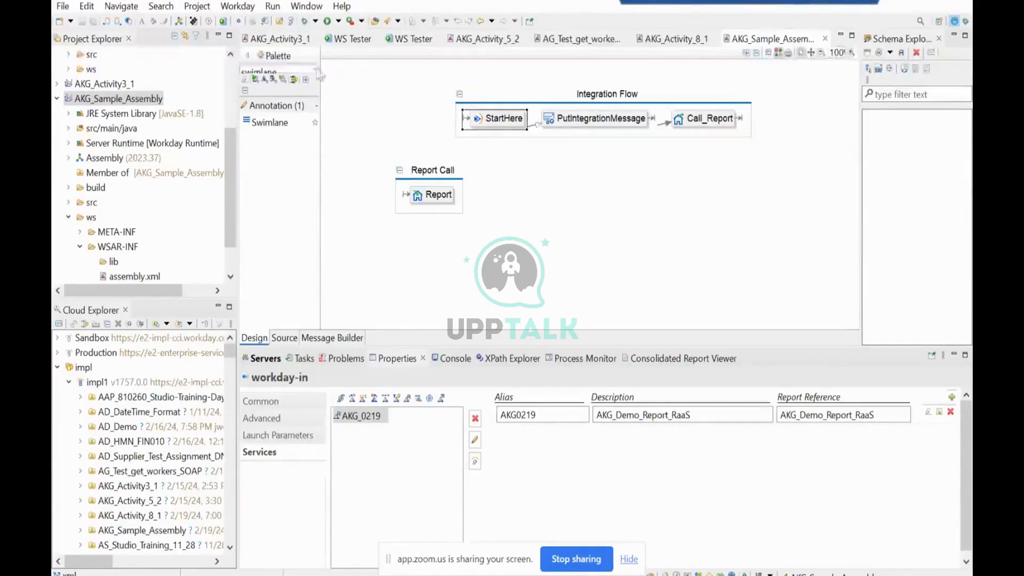
type("work")
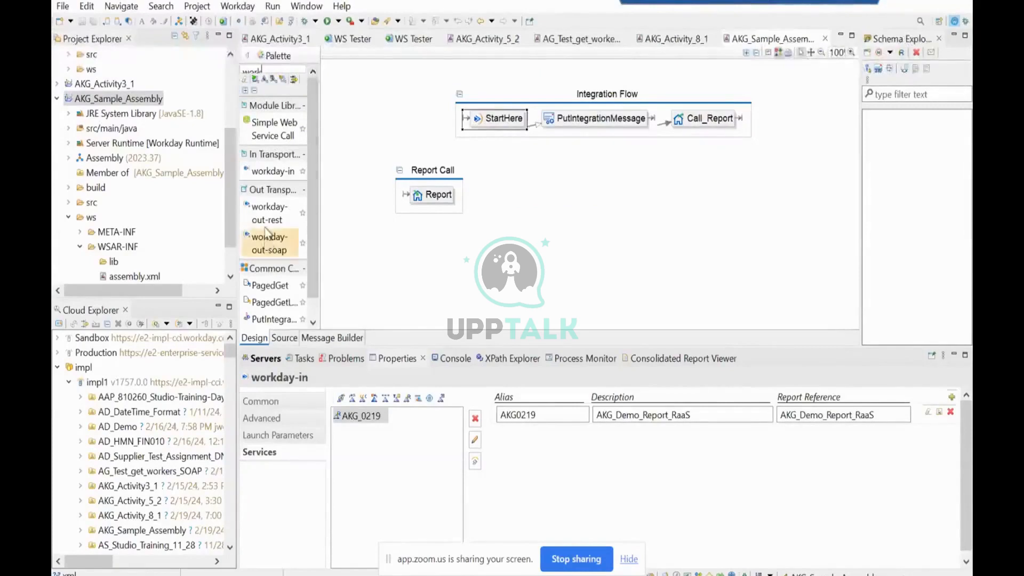
left_click_drag(266, 216, 460, 200)
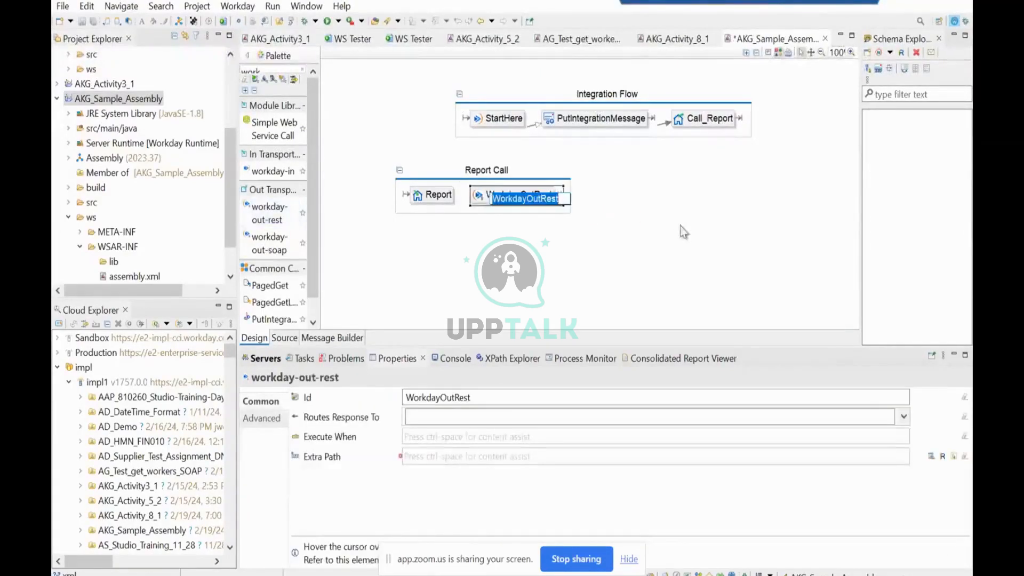
left_click(653, 258)
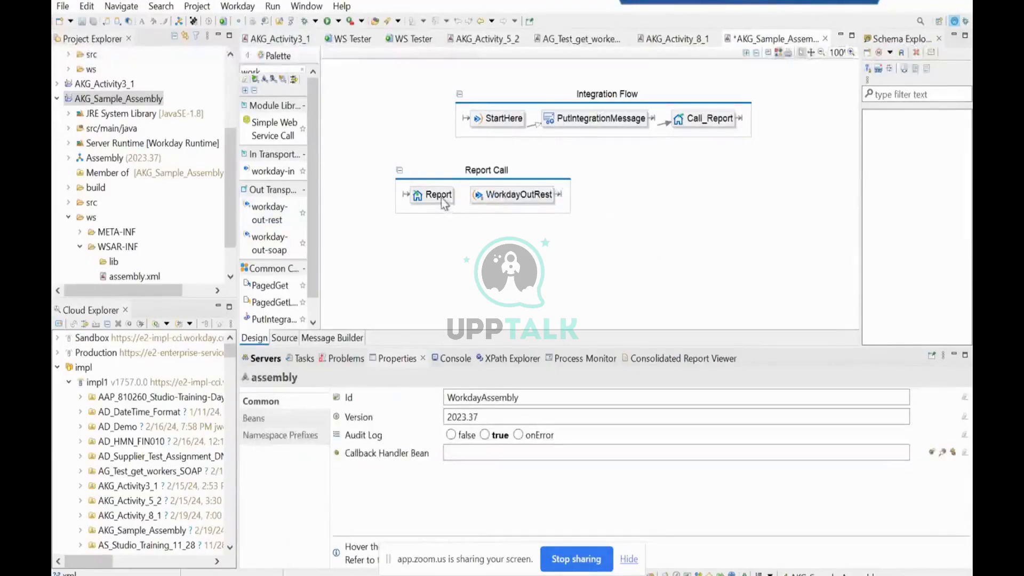
left_click_drag(446, 219, 497, 203)
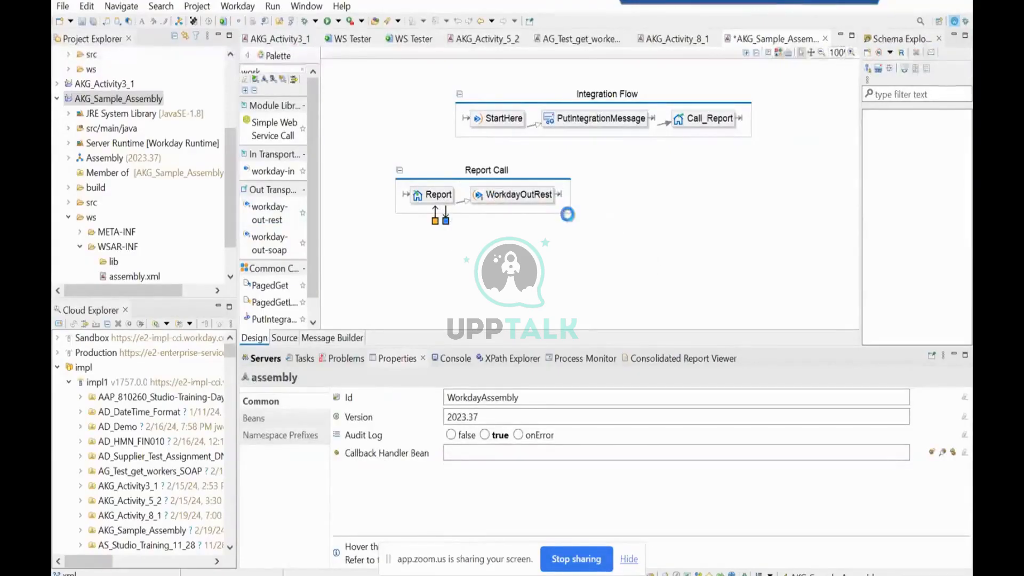
key("ctrl+s")
left_click(532, 196)
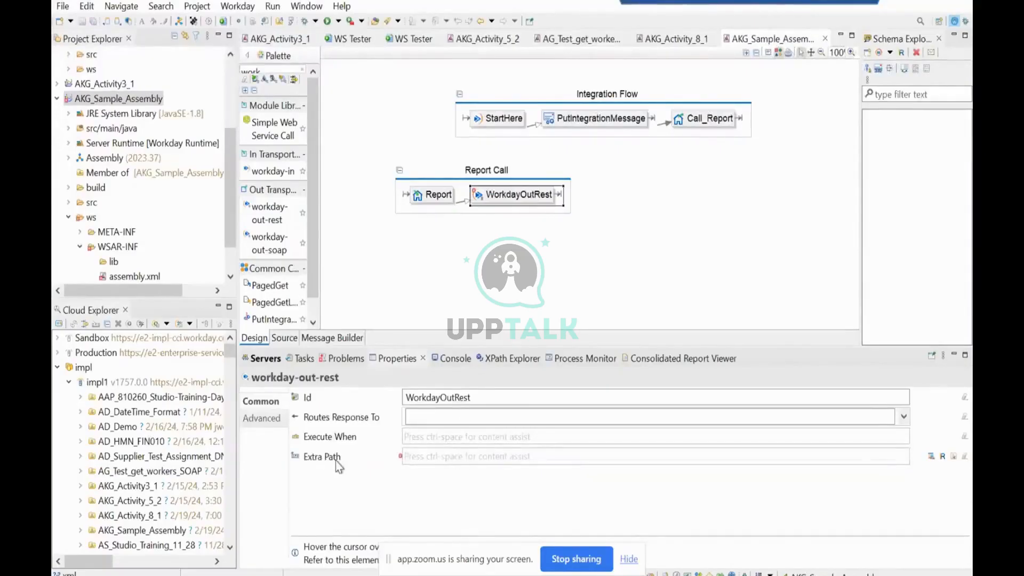
mouse_move(336, 464)
mouse_move(683, 260)
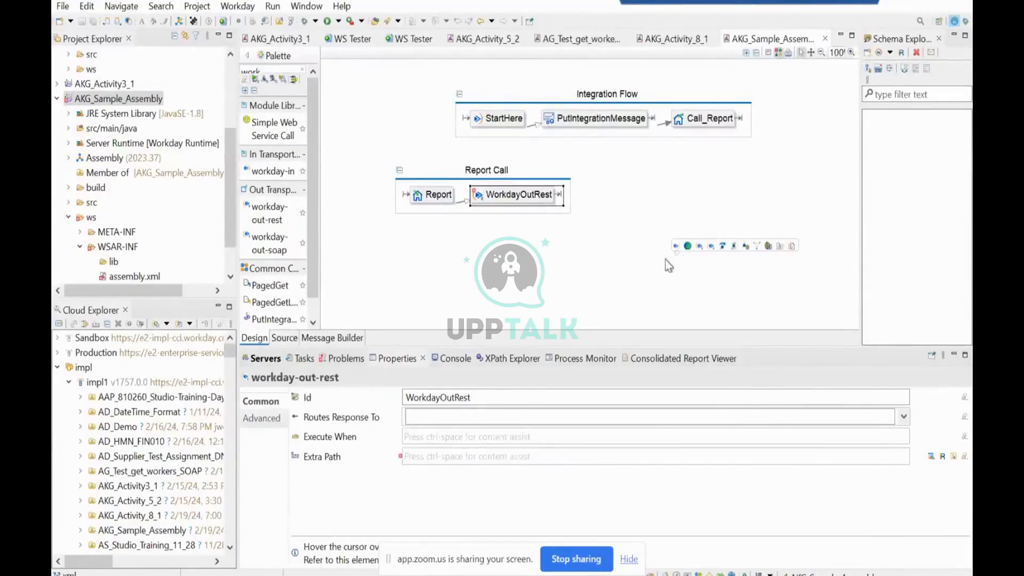
mouse_move(577, 251)
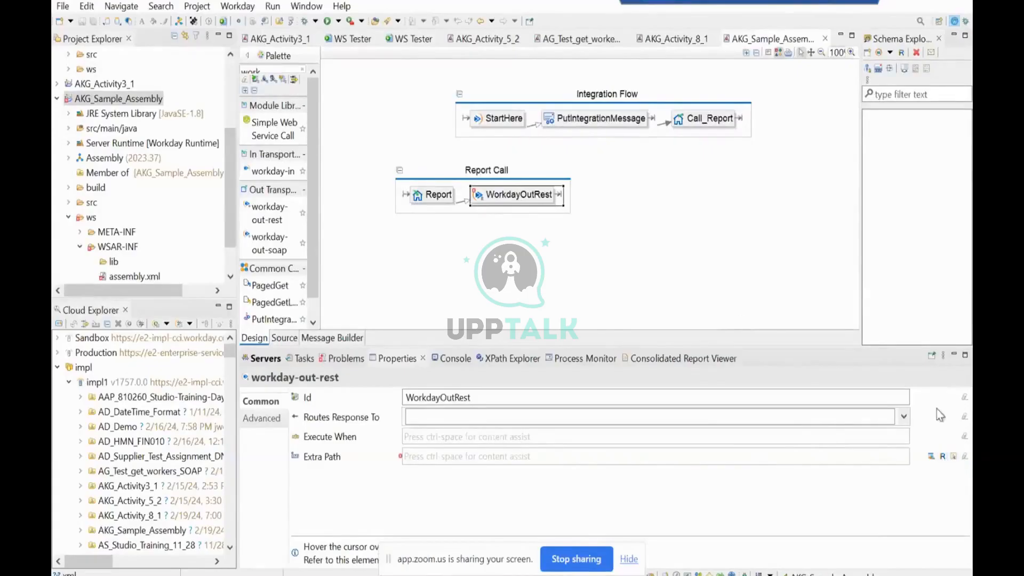
left_click(510, 124)
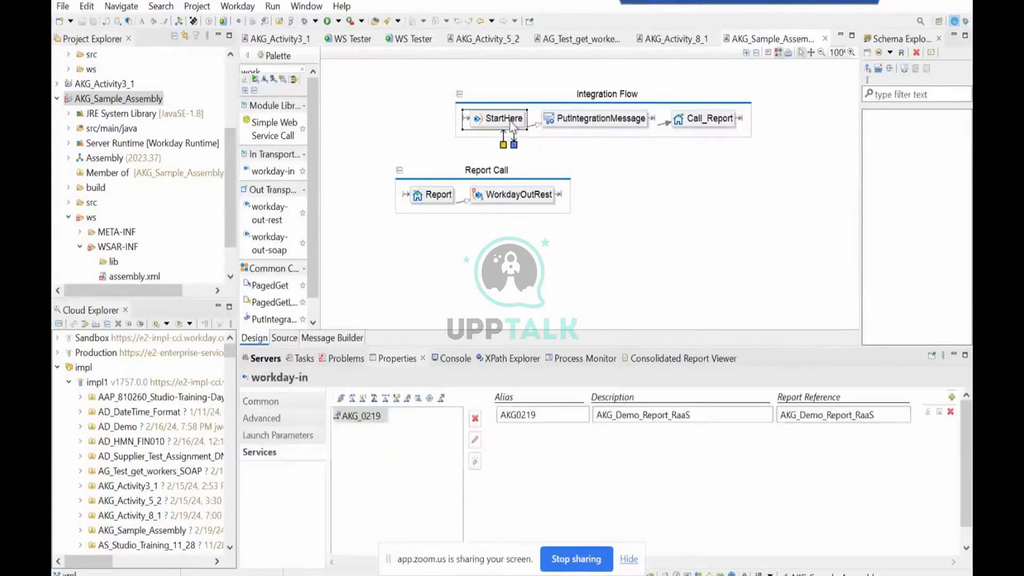
left_click(506, 201)
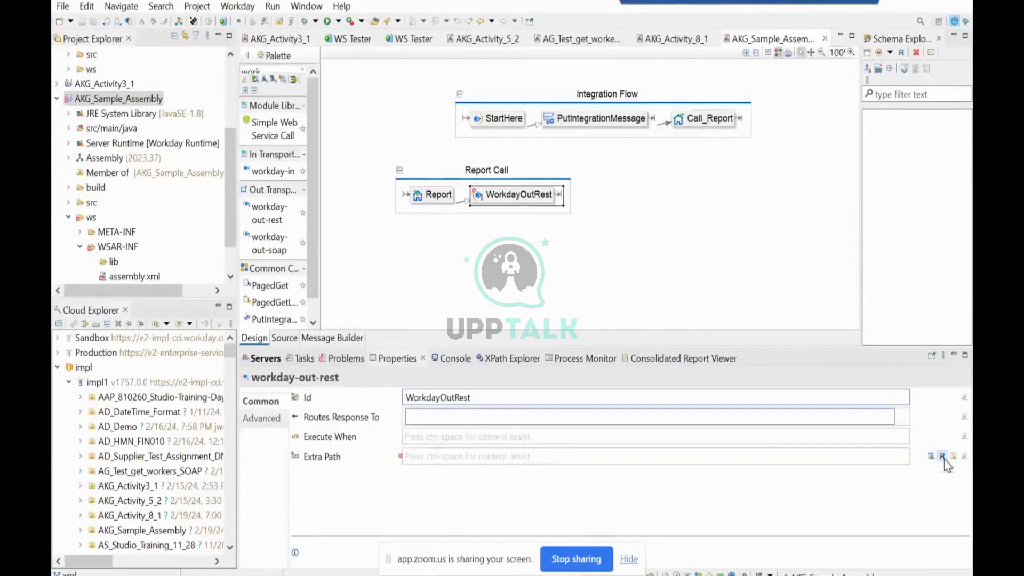
left_click(943, 457)
left_click(568, 185)
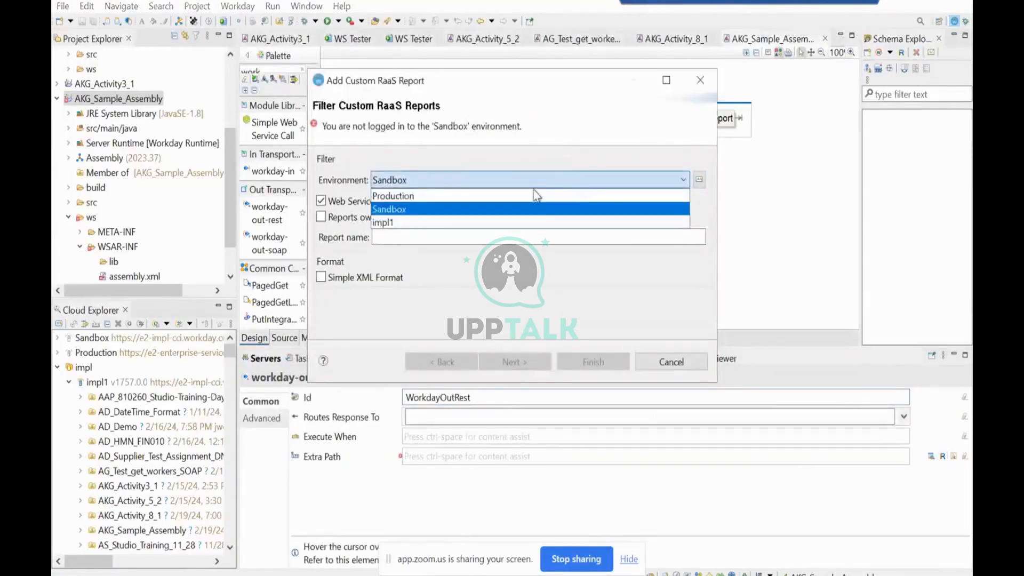
left_click(394, 222)
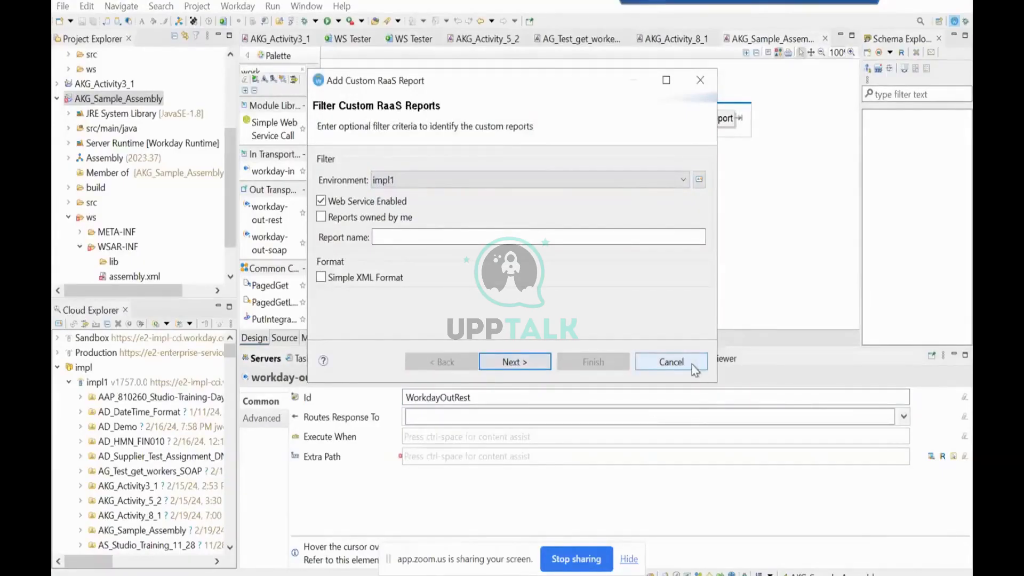
left_click(671, 362)
Set WorkdayOutRest's extra path to the AKG0219 report alias from StartHere and save the assembly.
left_click(495, 121)
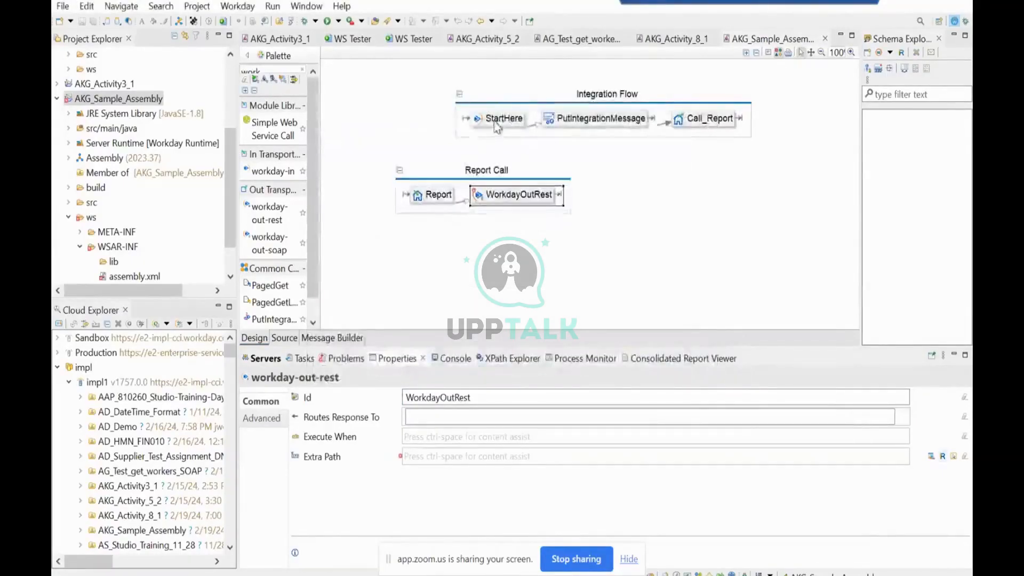
left_click(534, 196)
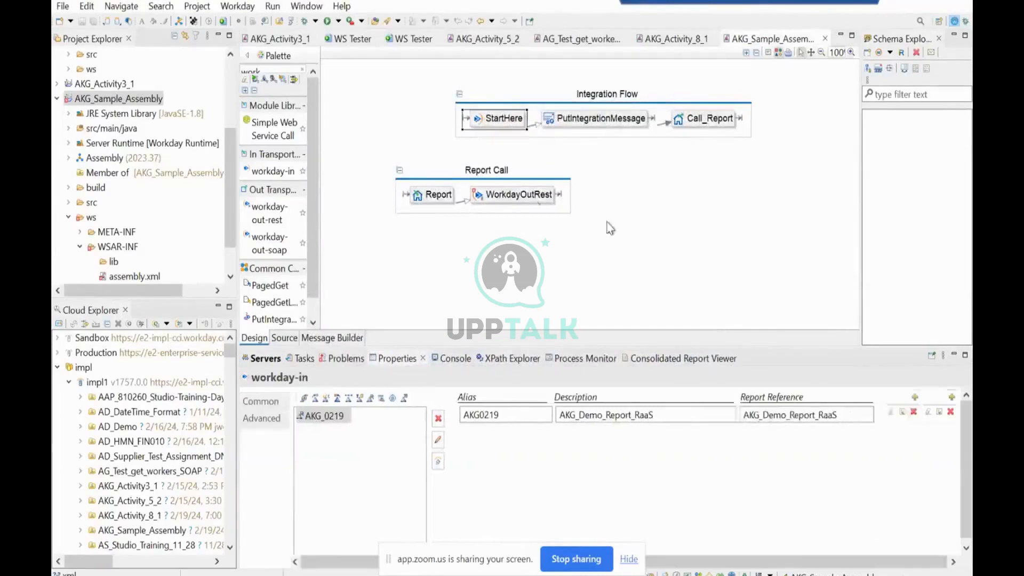
left_click(954, 457)
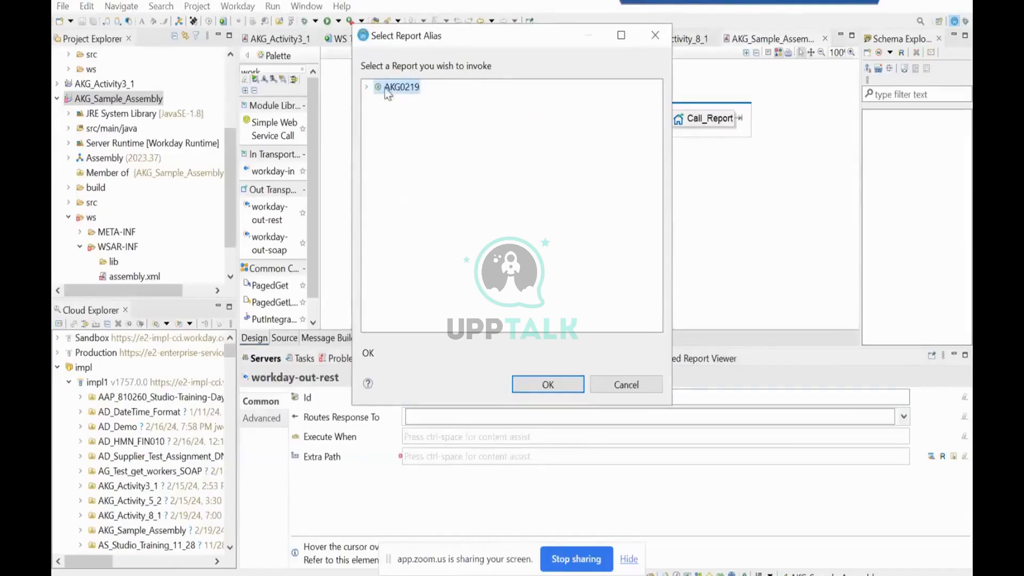
left_click(367, 86)
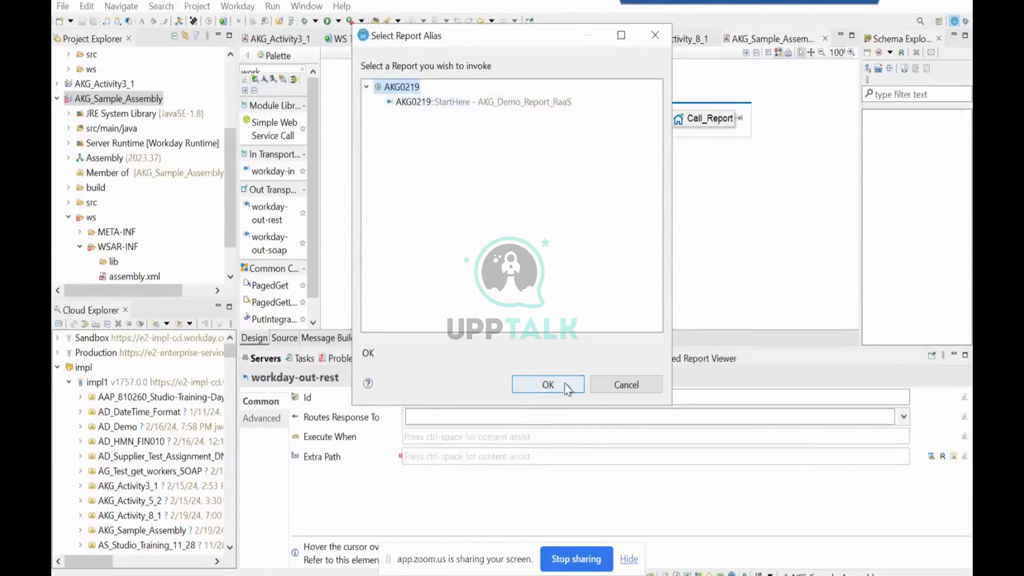
left_click(548, 384)
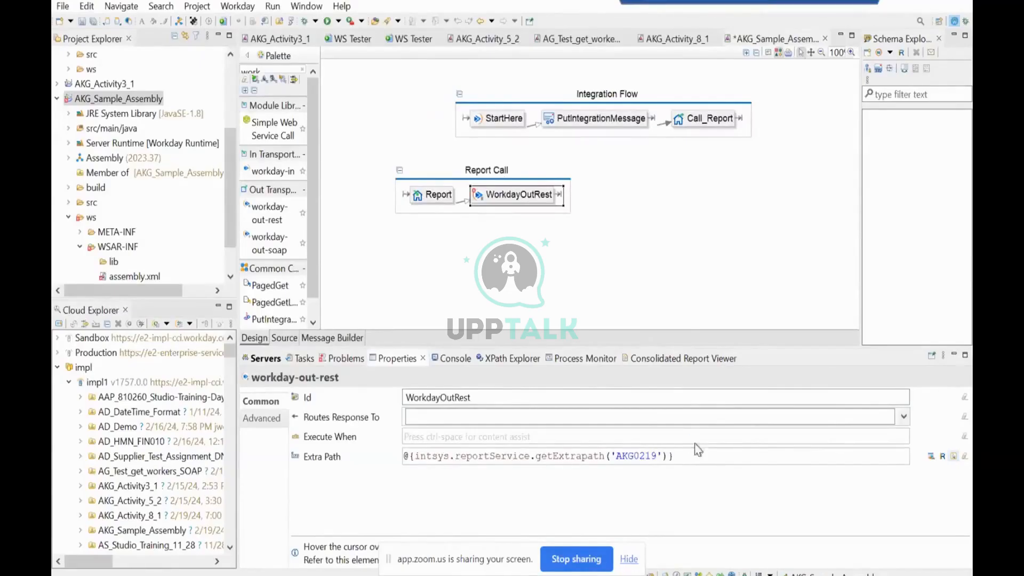
key("ctrl+s")
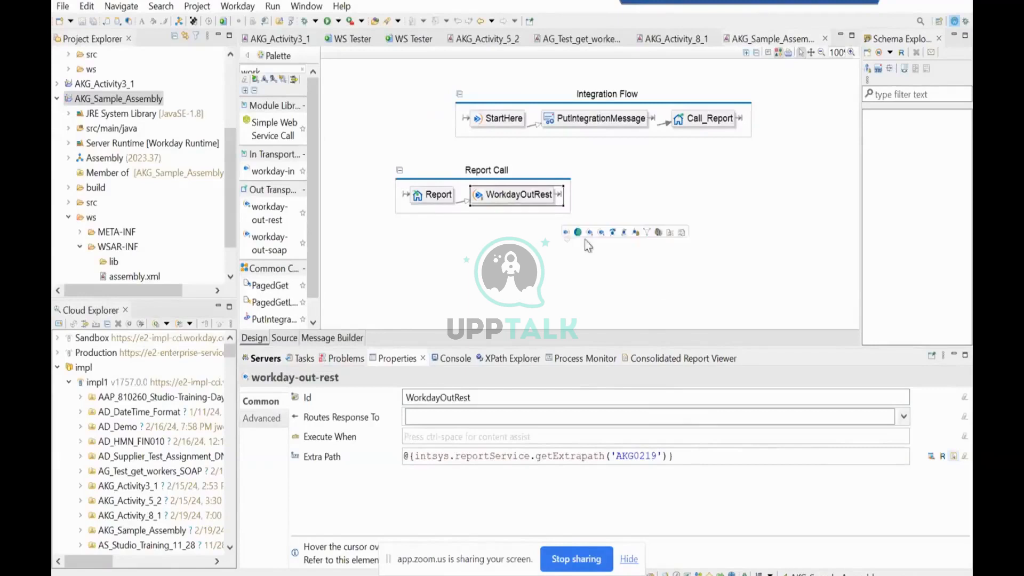
Find the async-mediation component in the palette and add it after WorkdayOutRest in the Report Call swimlane.
mouse_move(753, 205)
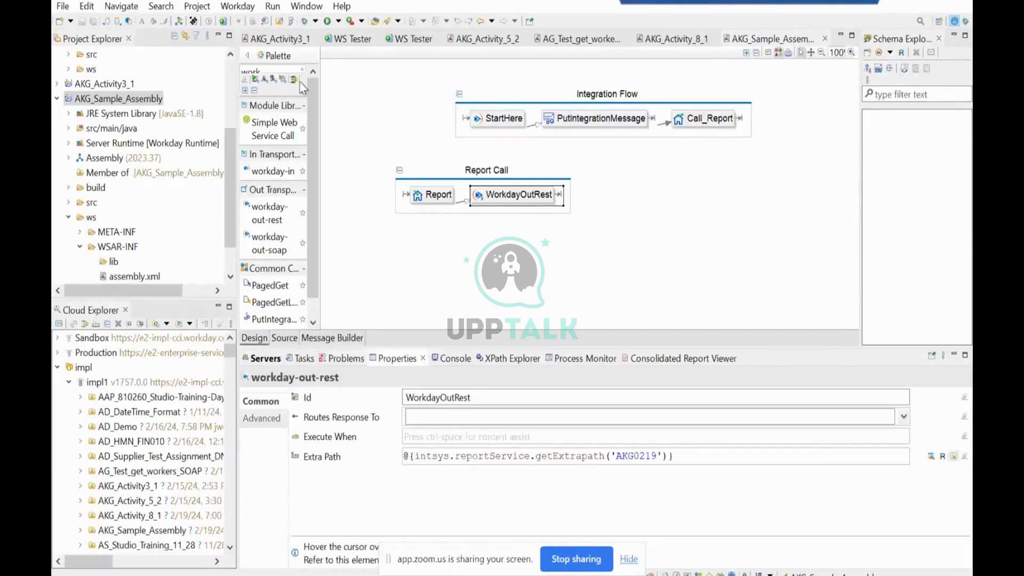
double_click(271, 70)
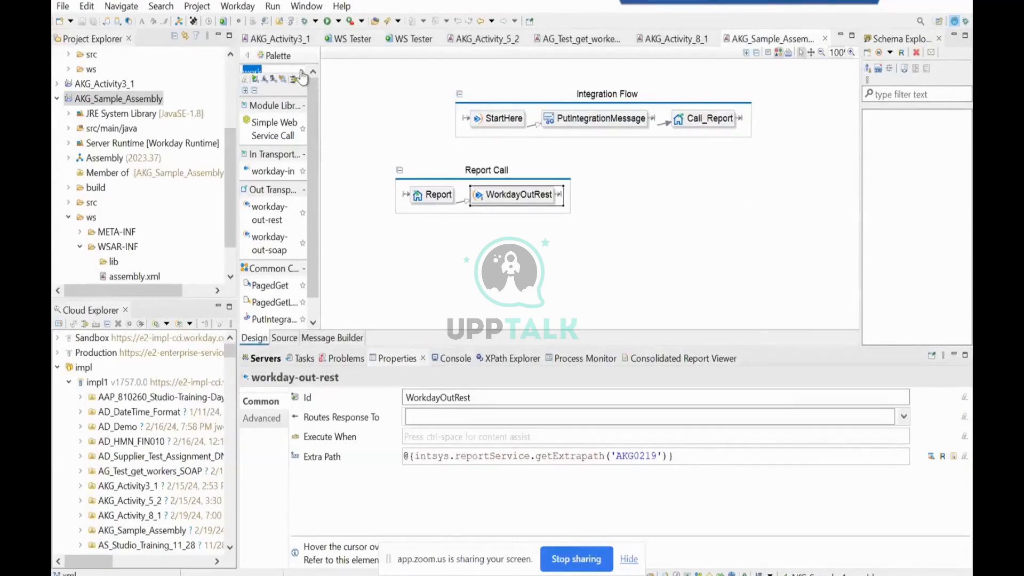
type("async")
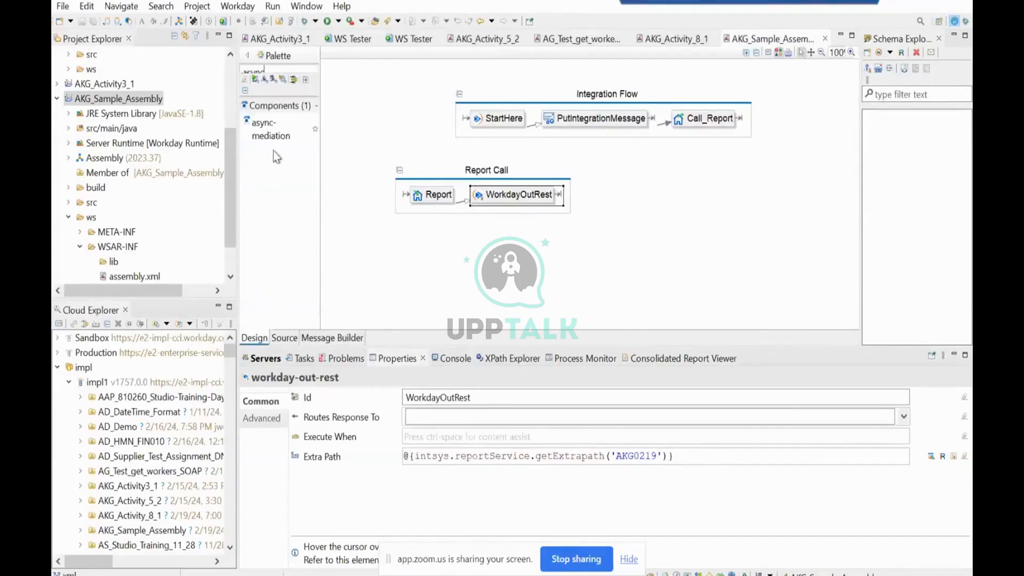
left_click_drag(274, 128, 629, 208)
left_click(618, 224)
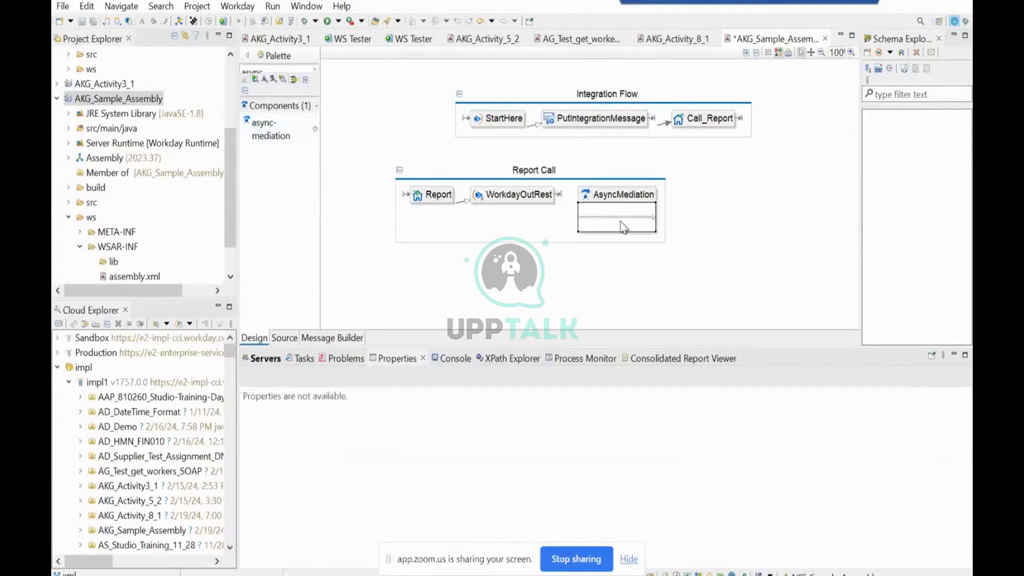
Add a log step inside AsyncMediation, keeping the default step ID Log.
mouse_move(615, 220)
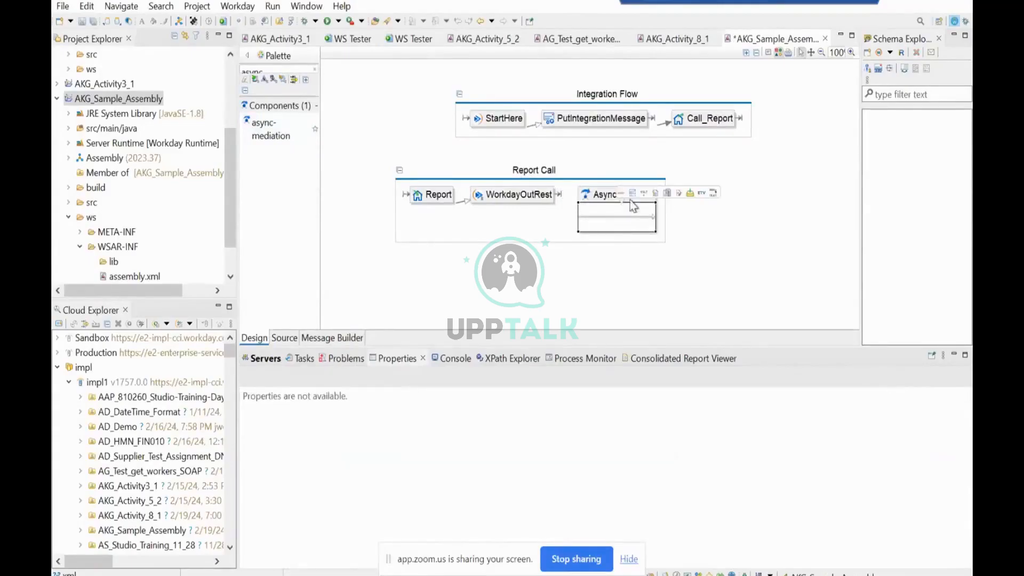
left_click(679, 193)
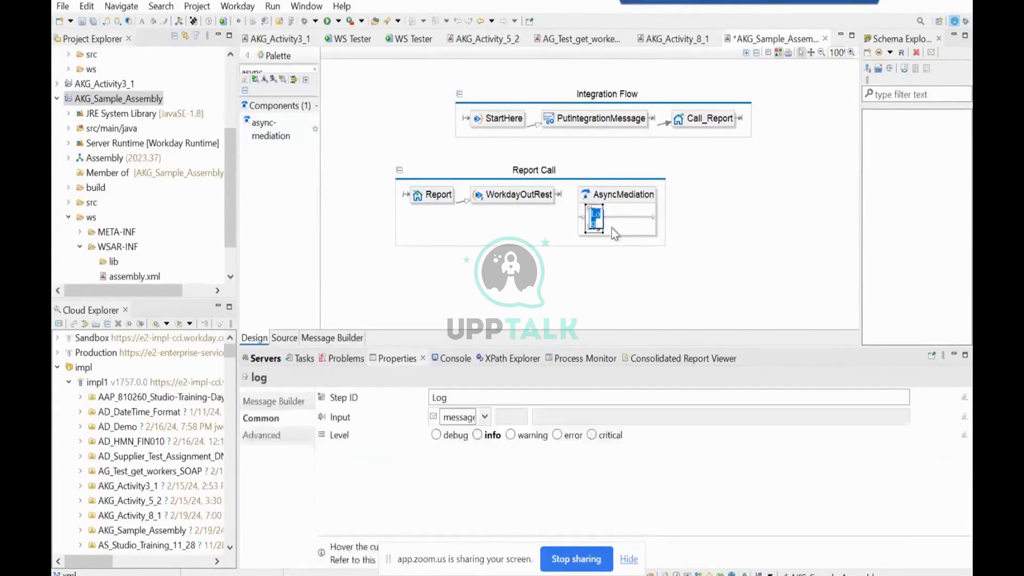
left_click(625, 224)
left_click(594, 218)
In the Log step's message builder, add the text "RaaS Output Begin" framed by asterisks above message-content and save it.
left_click(286, 404)
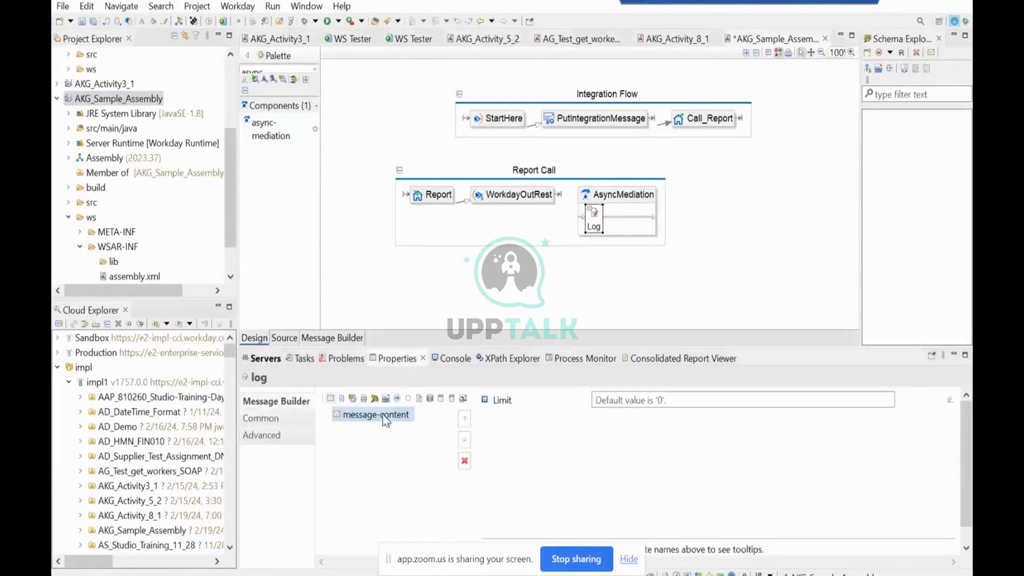
left_click(342, 400)
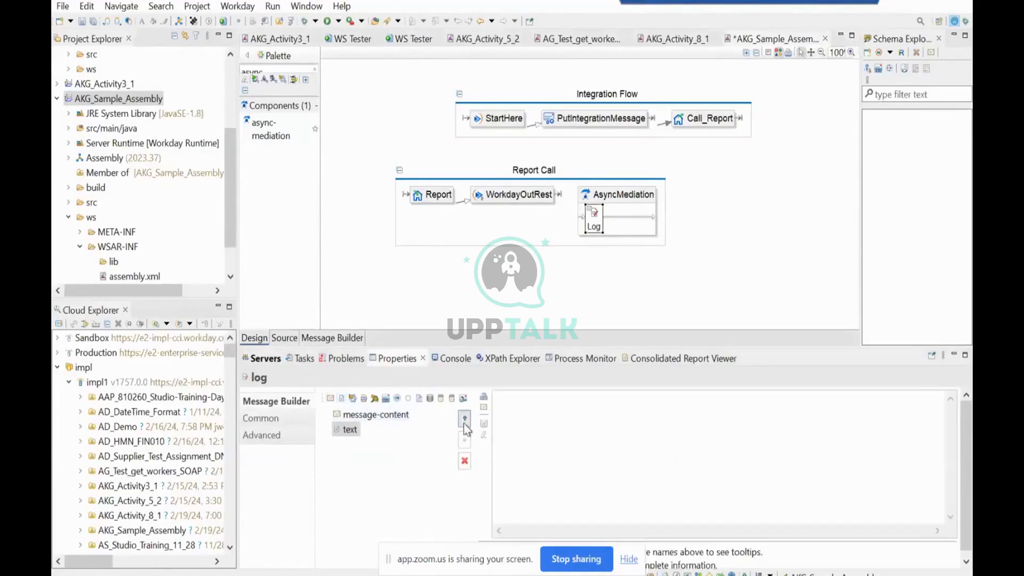
left_click(465, 419)
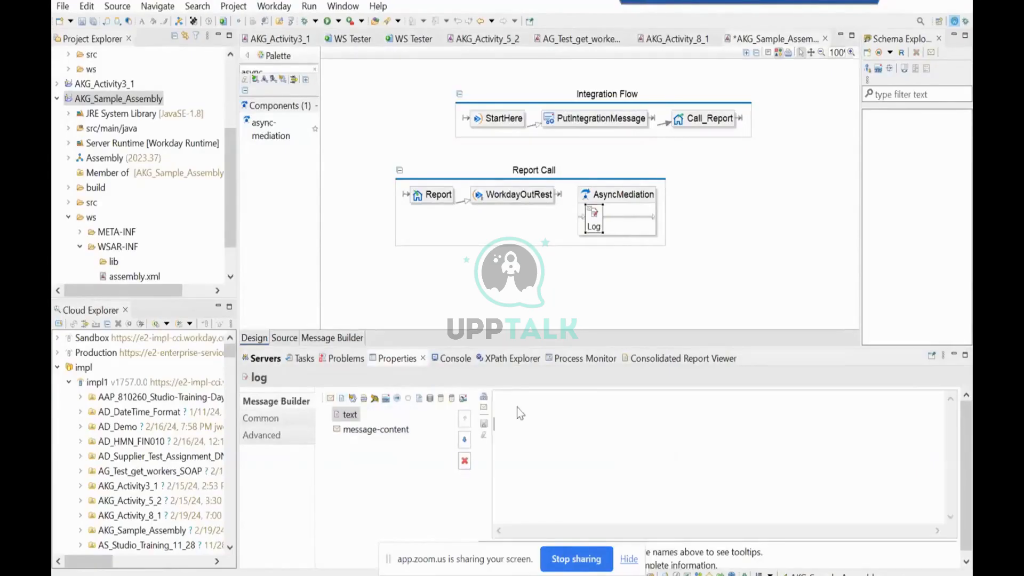
type("********************RaaS Output *********")
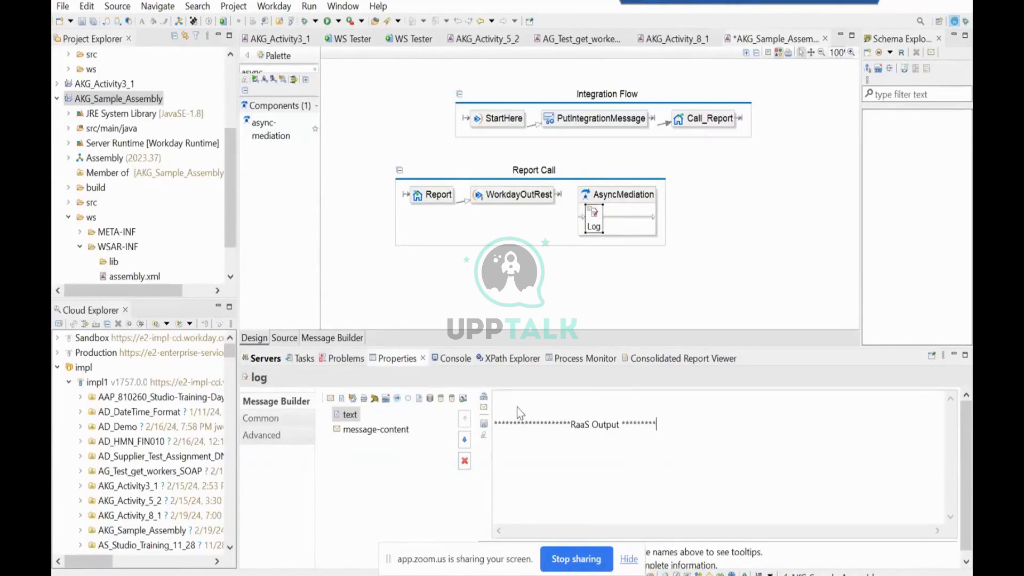
left_click(626, 424)
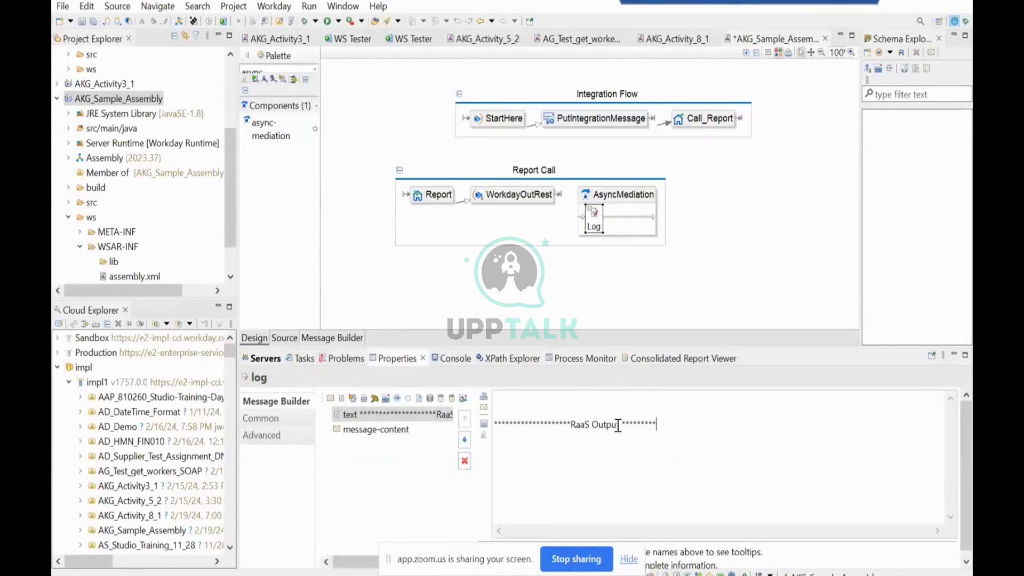
type("Begin")
left_click(392, 432)
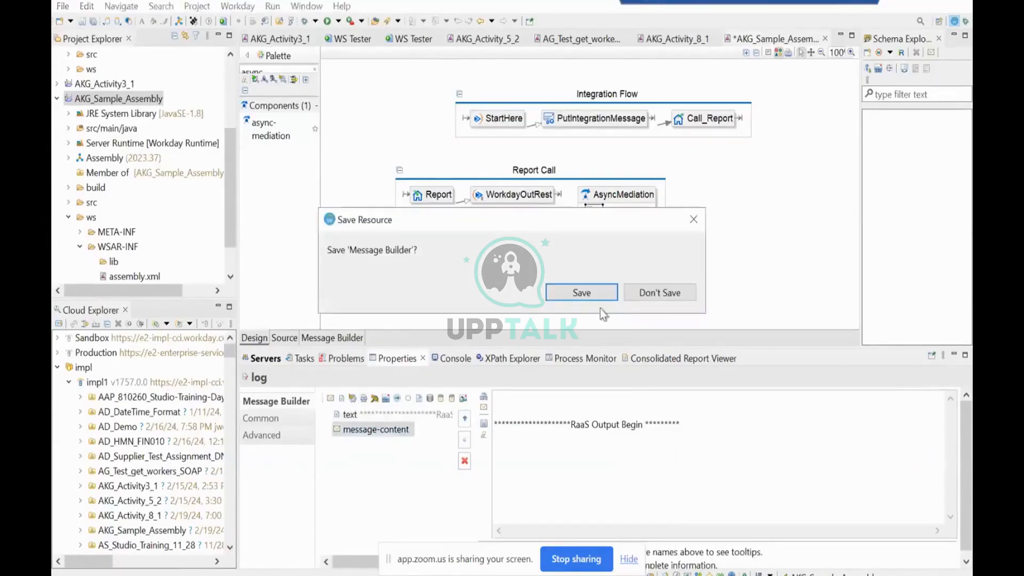
left_click(603, 298)
Add a second text entry below message-content reading "RaaS o/p end" between rows of asterisks, and save the assembly.
left_click(342, 398)
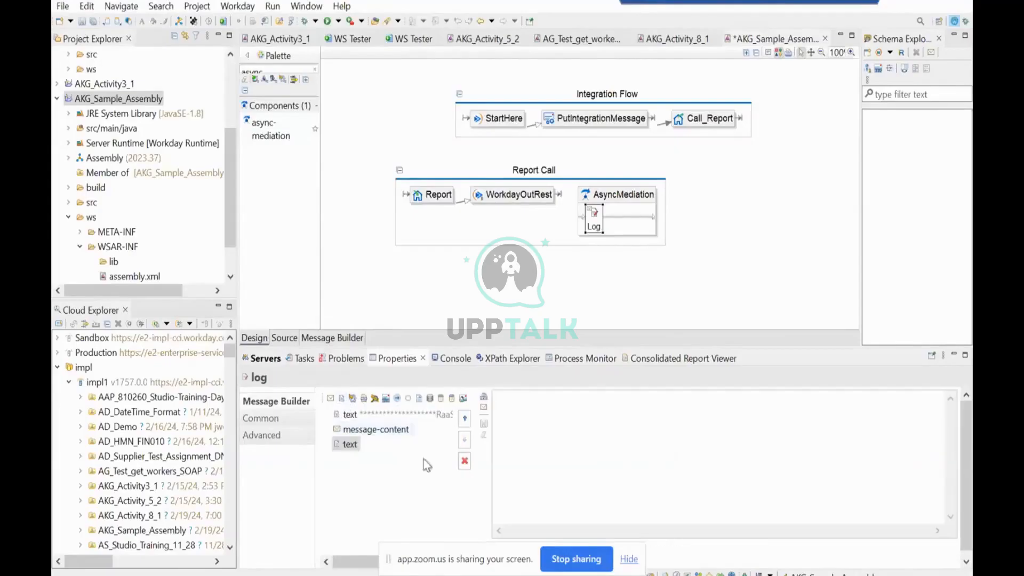
left_click(530, 405)
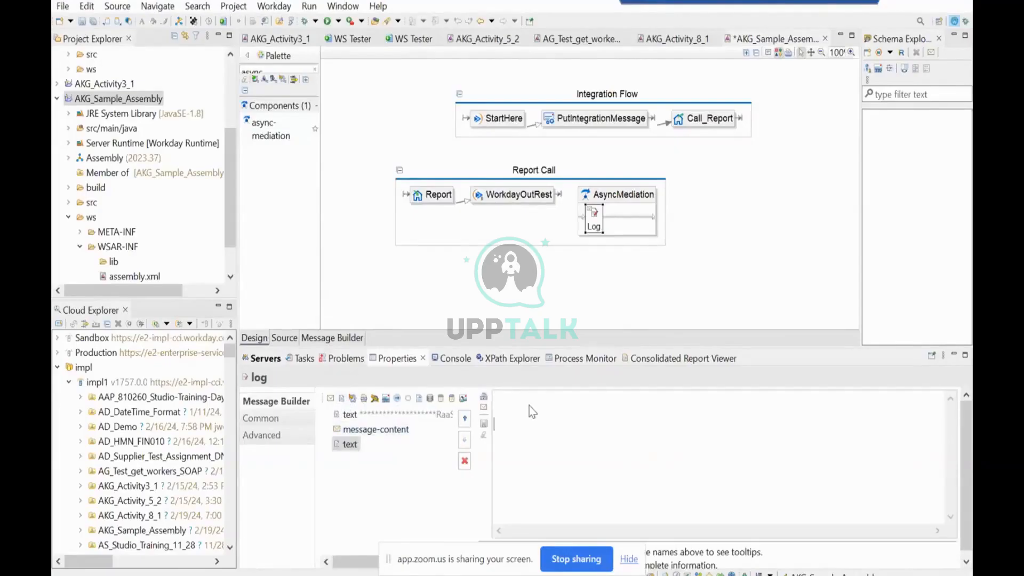
type("*****************8")
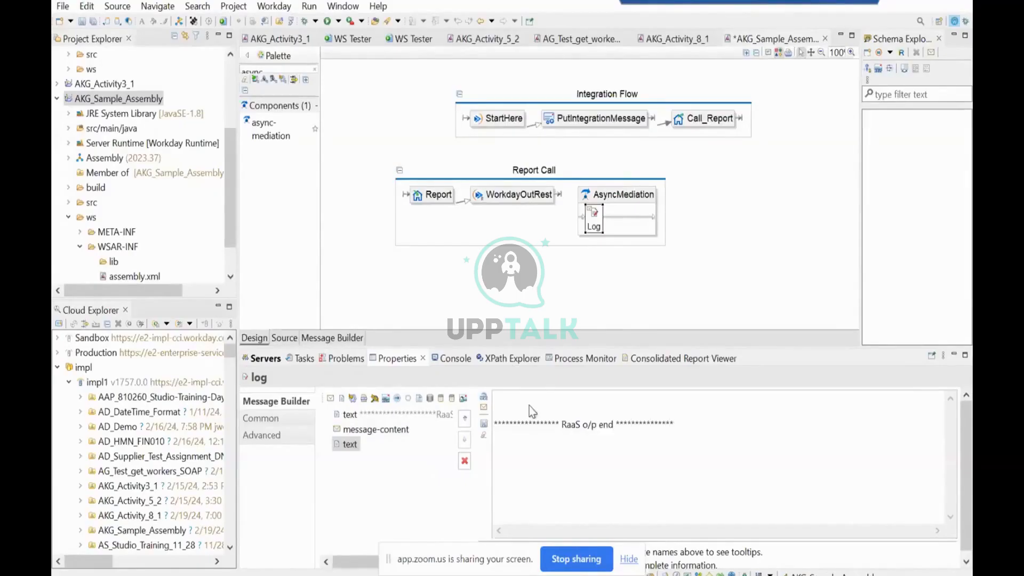
key("ctrl+s")
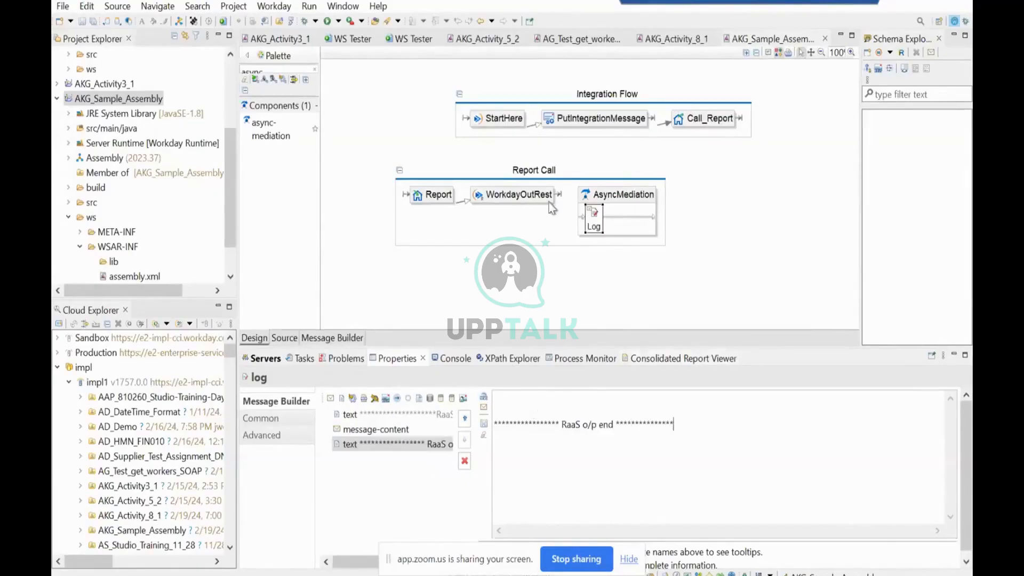
Connect WorkdayOutRest to AsyncMediation and deploy the AKG_Sample_Assembly collection to the impl1 environment.
mouse_move(539, 196)
left_click_drag(542, 222, 595, 213)
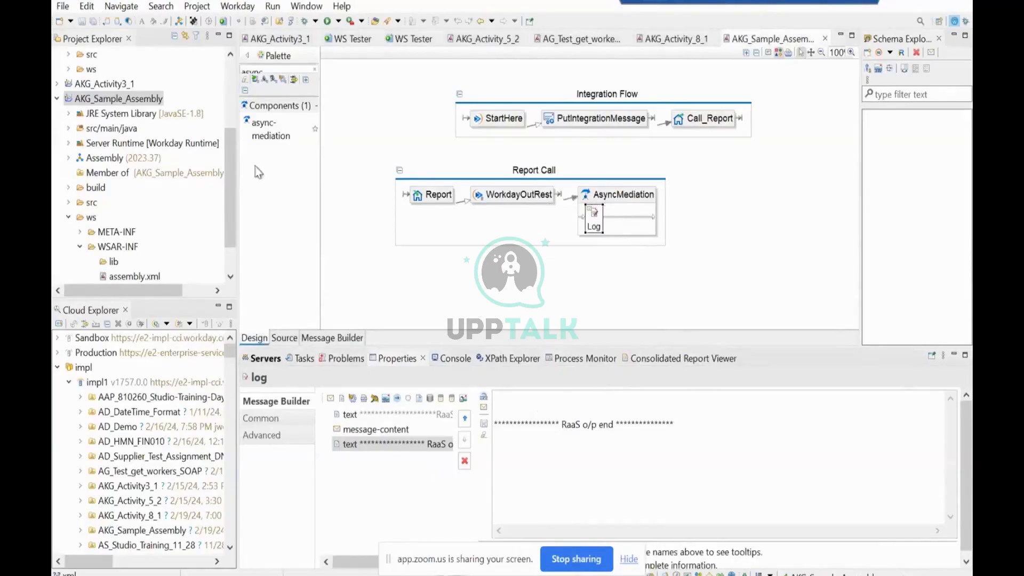
left_click(135, 101)
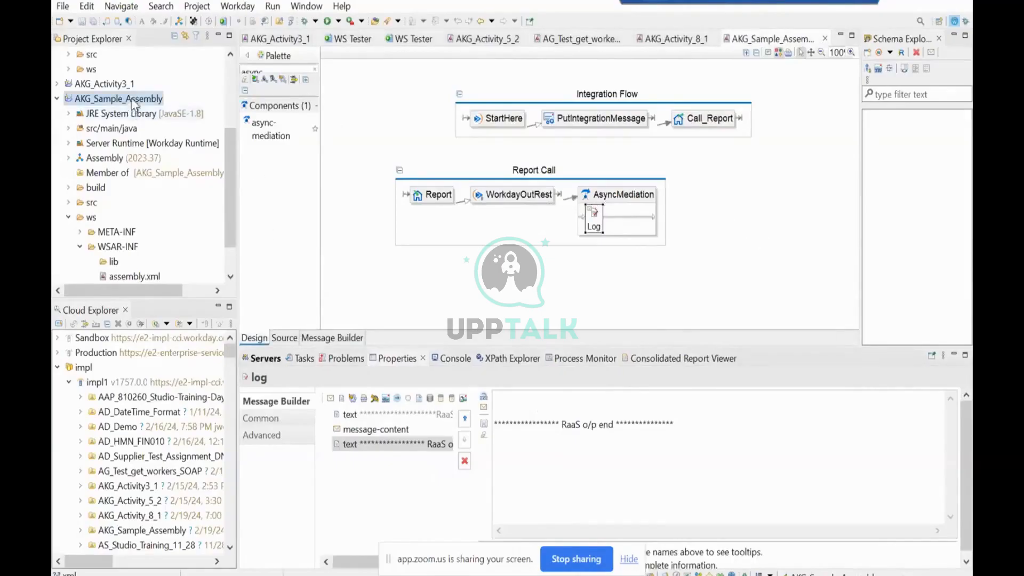
left_click(210, 21)
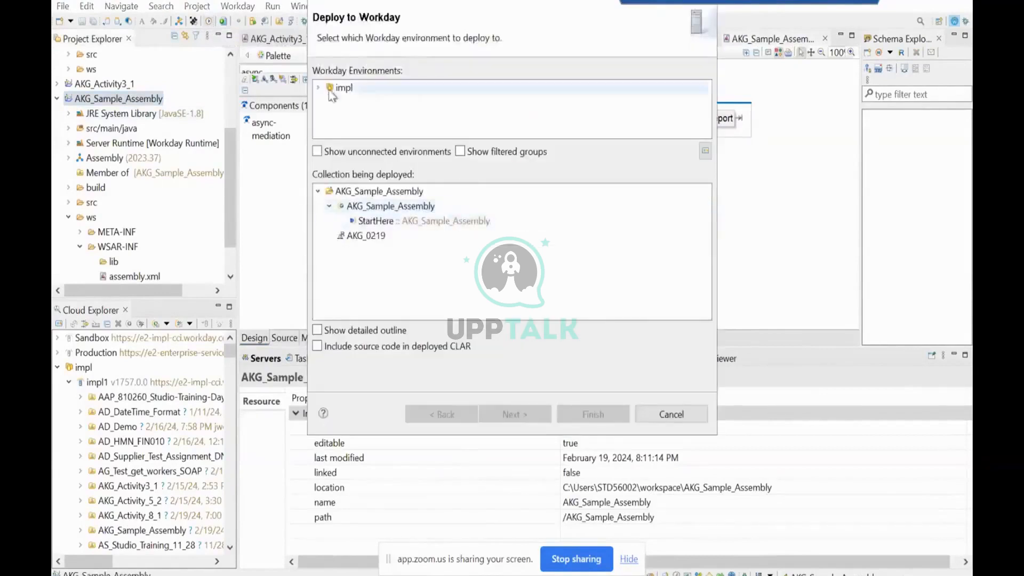
left_click(318, 88)
left_click(355, 102)
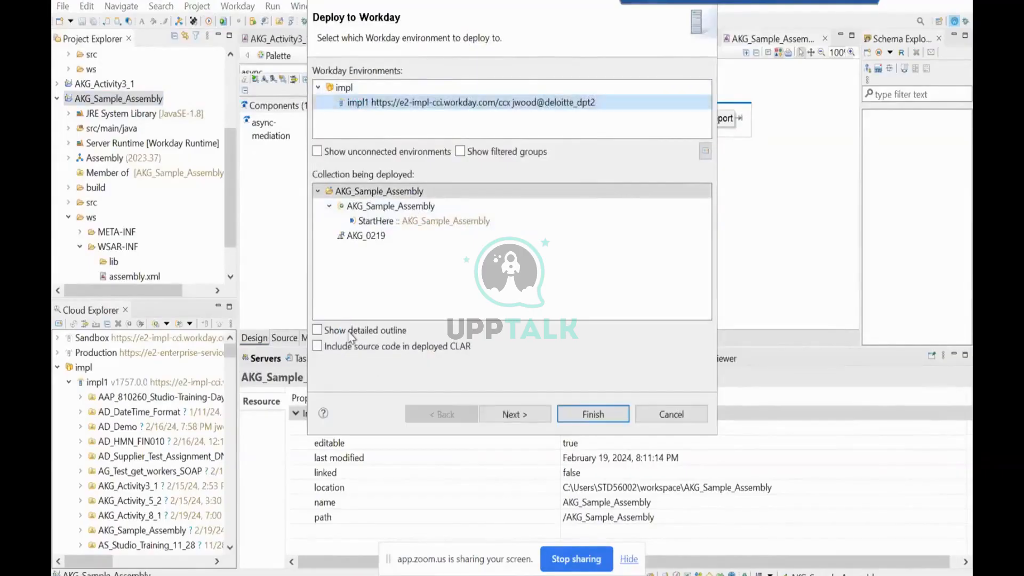
left_click(514, 414)
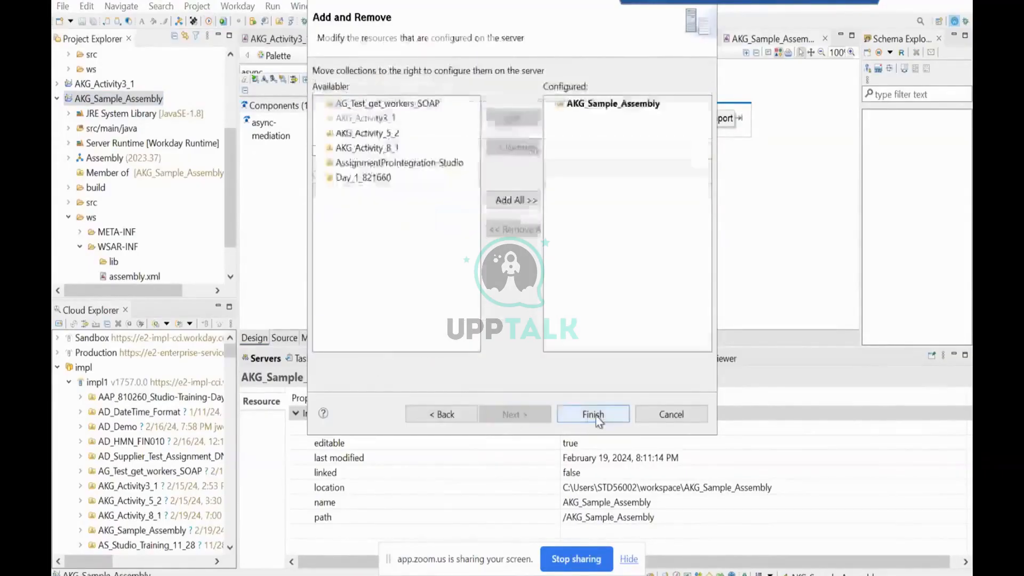
left_click(593, 414)
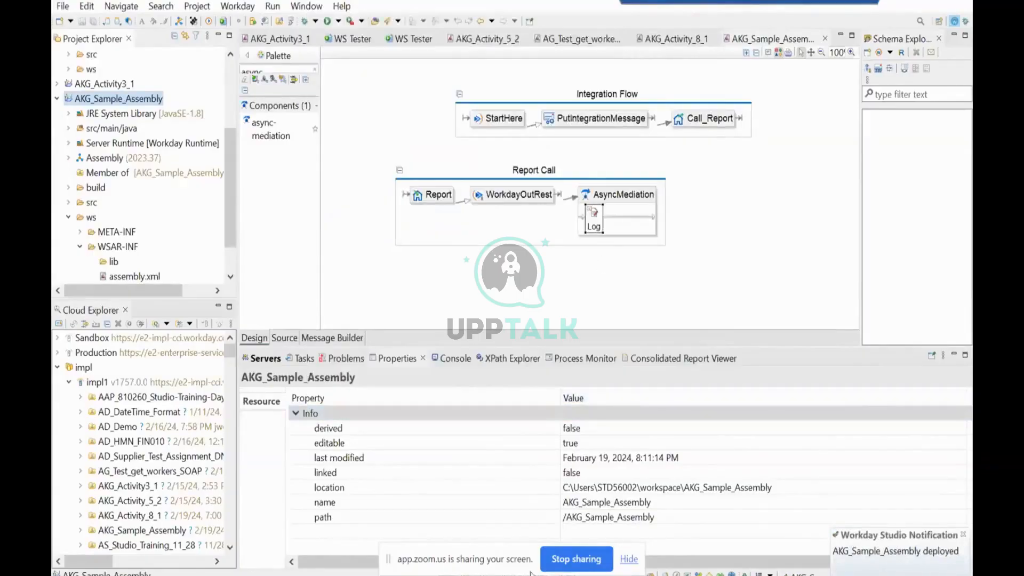
Switch to Workday, search for intsys:AKG Sam and open the AKG_Sample_Assembly integration system.
key("alt+Tab")
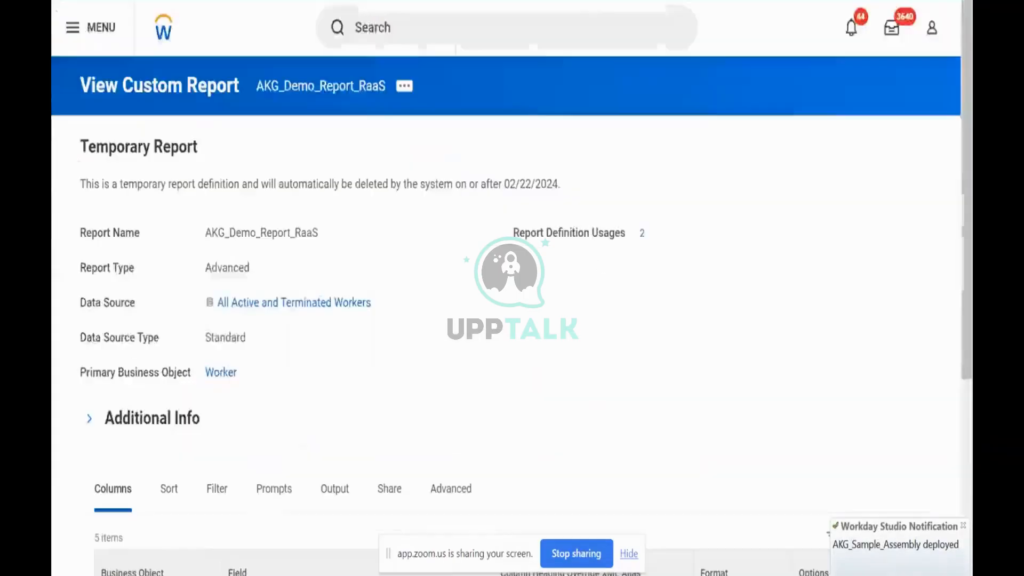
left_click(412, 28)
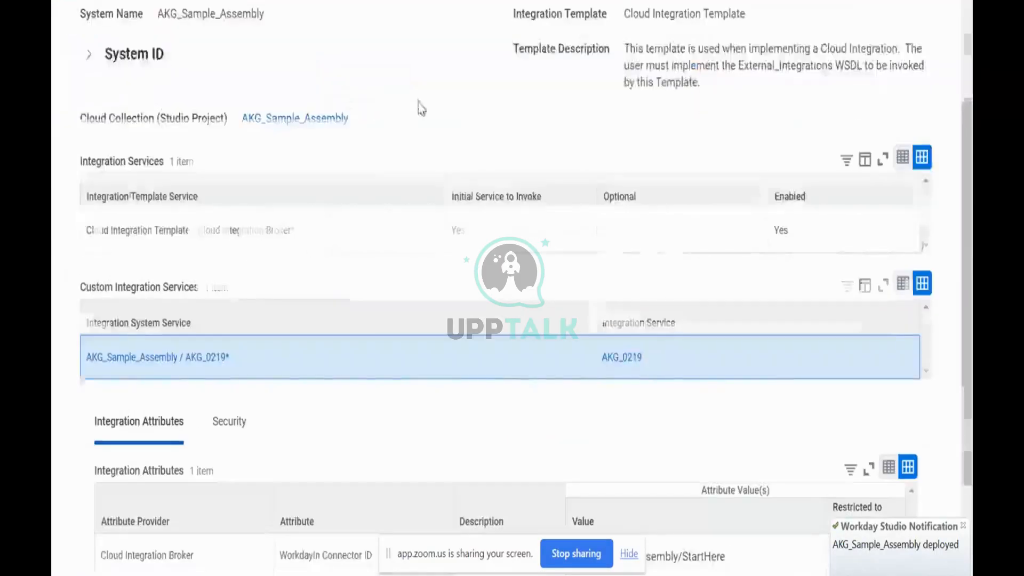
scroll(421, 101, "up", 4)
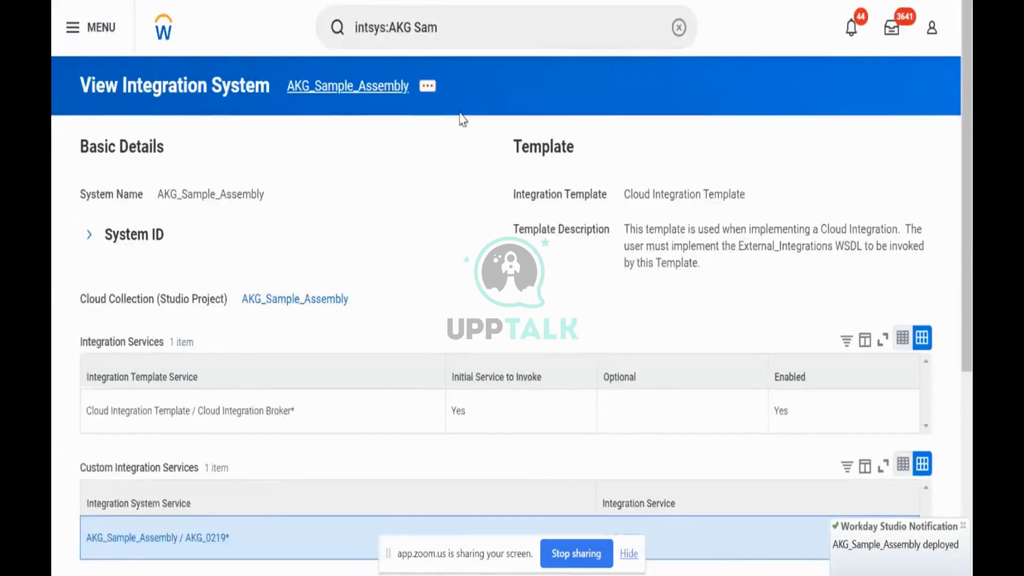
Launch the AKG_Sample_Assembly integration with the Run Now frequency, keeping AKG_Sample_Assembly as the request name.
left_click(429, 88)
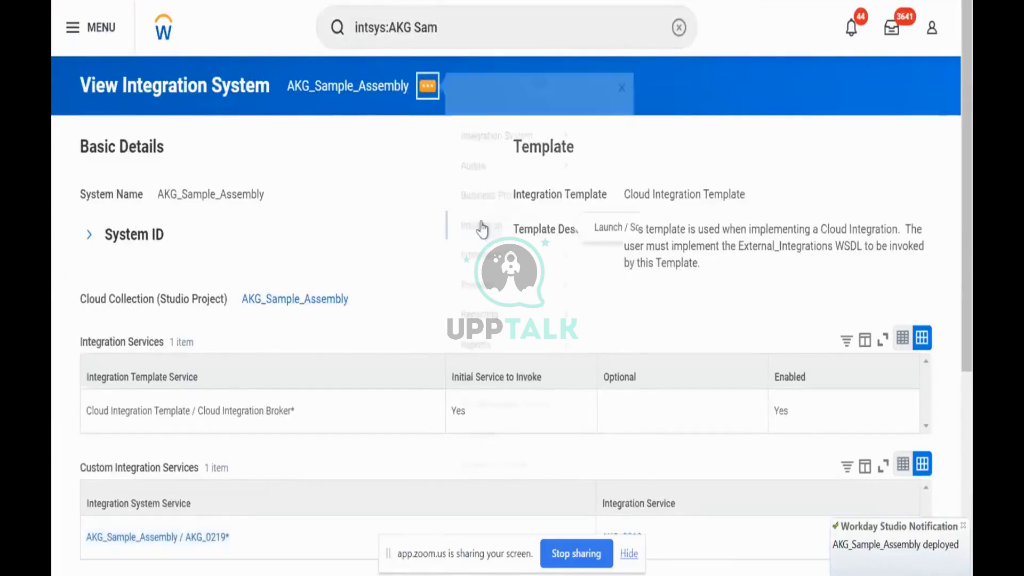
mouse_move(490, 220)
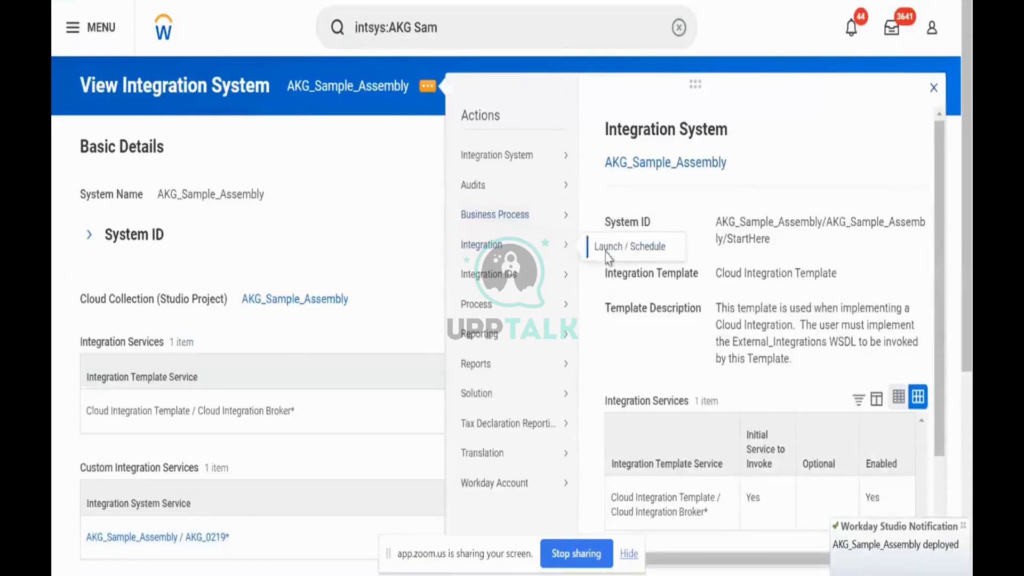
left_click(606, 248)
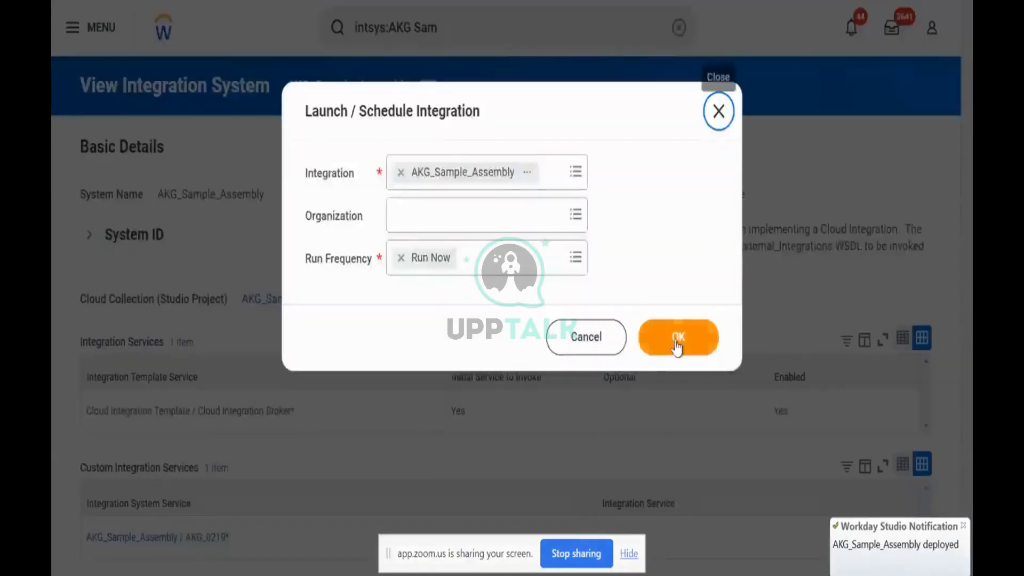
left_click(678, 339)
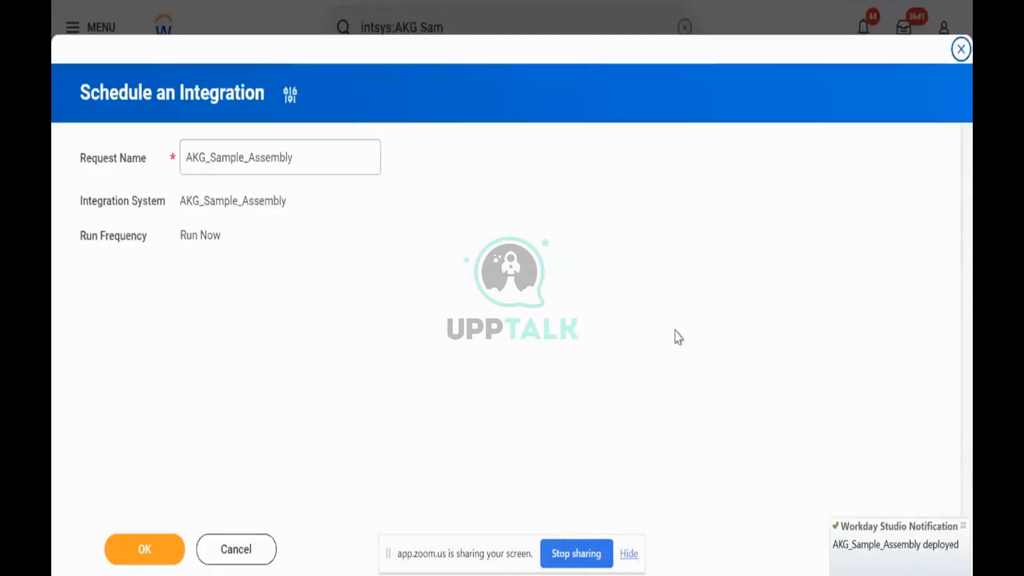
left_click(142, 550)
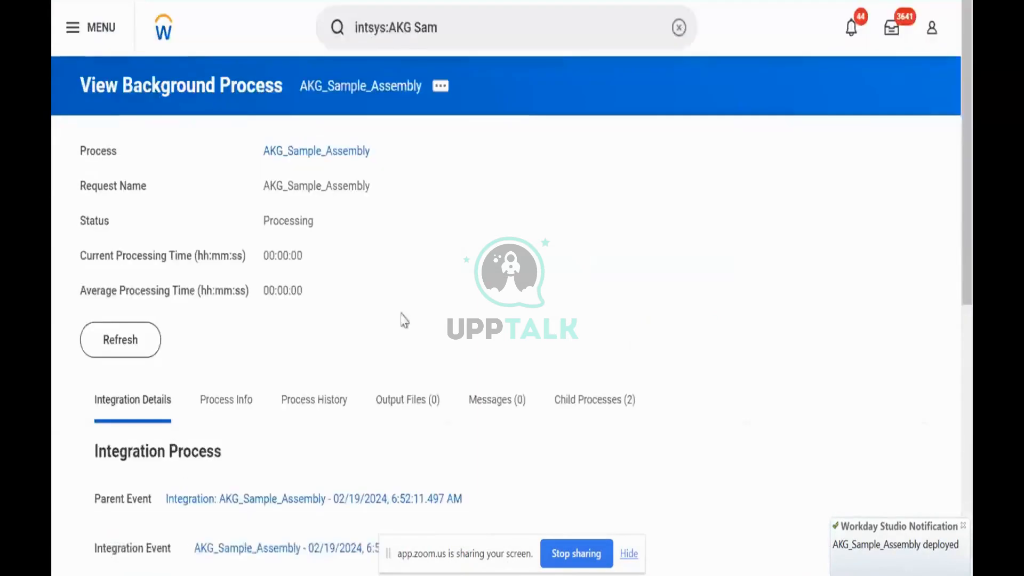
Refresh the background process page until the AKG_Sample_Assembly run has finished.
left_click(139, 344)
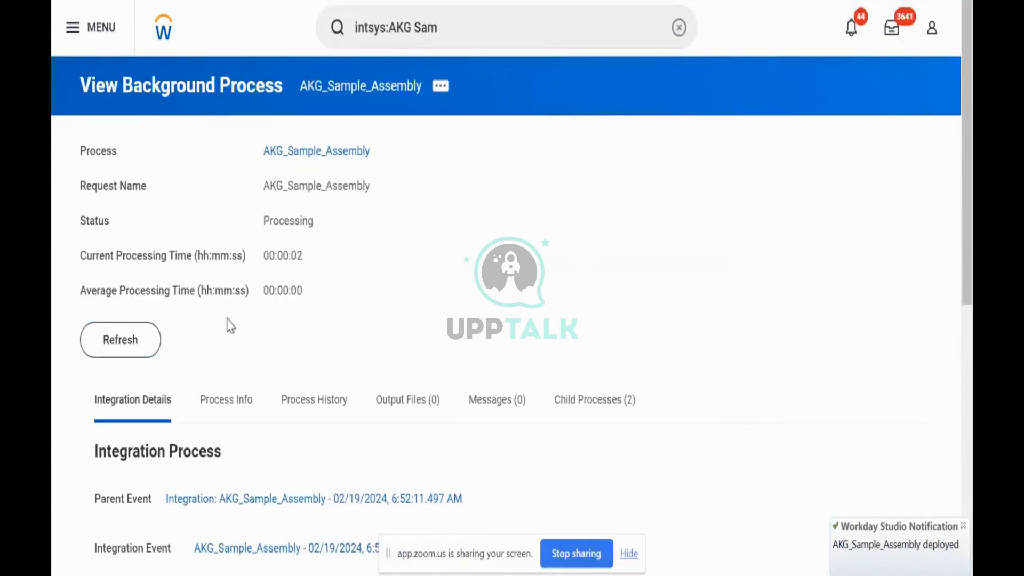
left_click(144, 341)
left_click(122, 347)
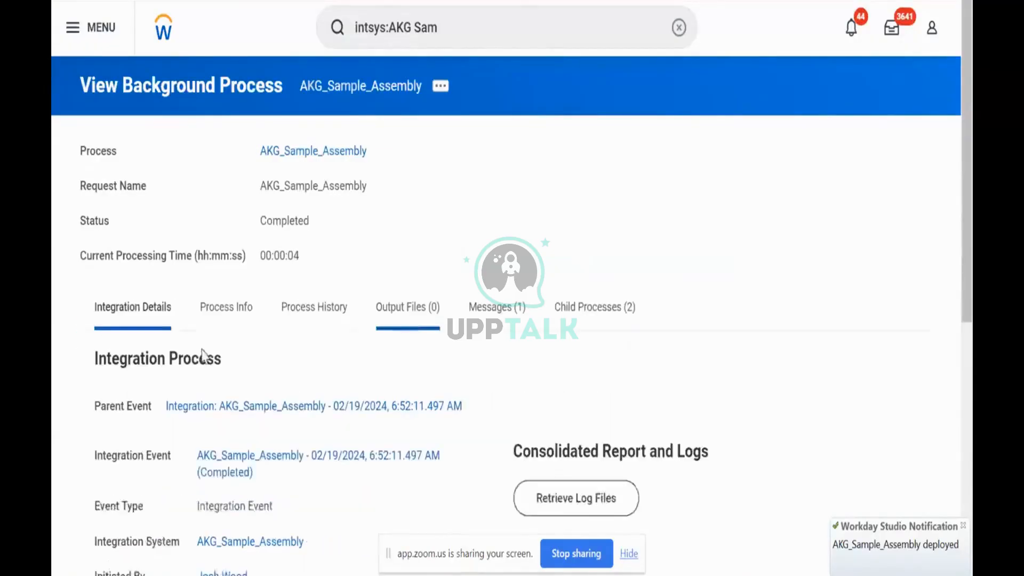
Retrieve the log files for the AKG_Sample_Assembly integration event and confirm the request.
scroll(667, 336, "down", 2)
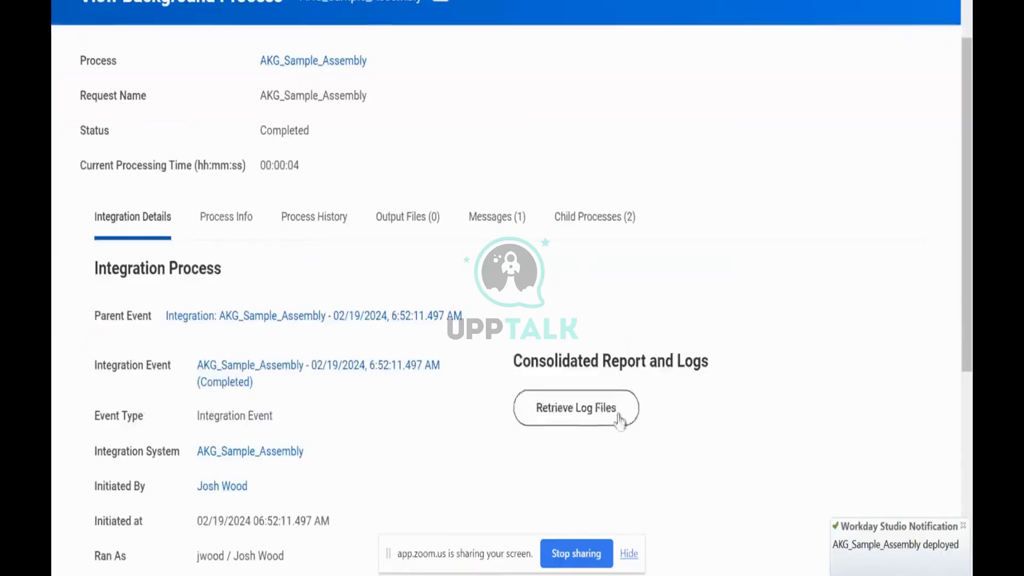
left_click(584, 415)
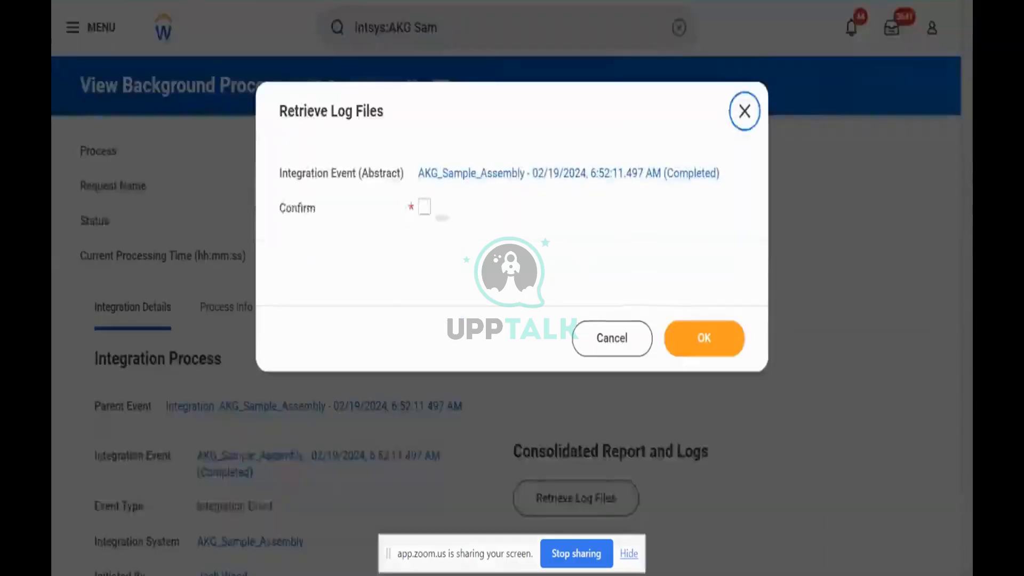
left_click(424, 208)
left_click(703, 342)
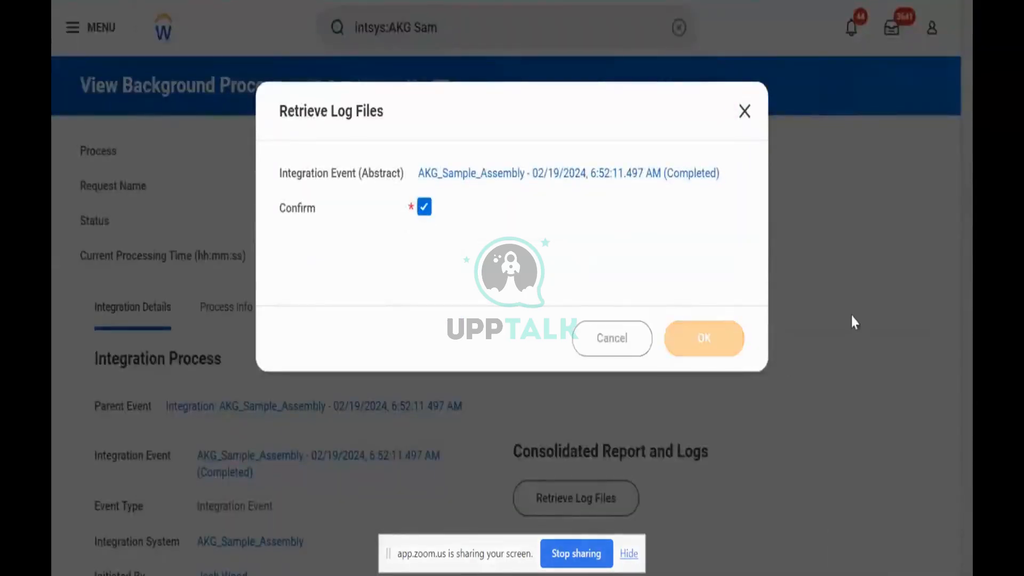
Download the server log from Consolidated Report and Logs and open it in a maximized Notepad window.
scroll(779, 288, "down", 7)
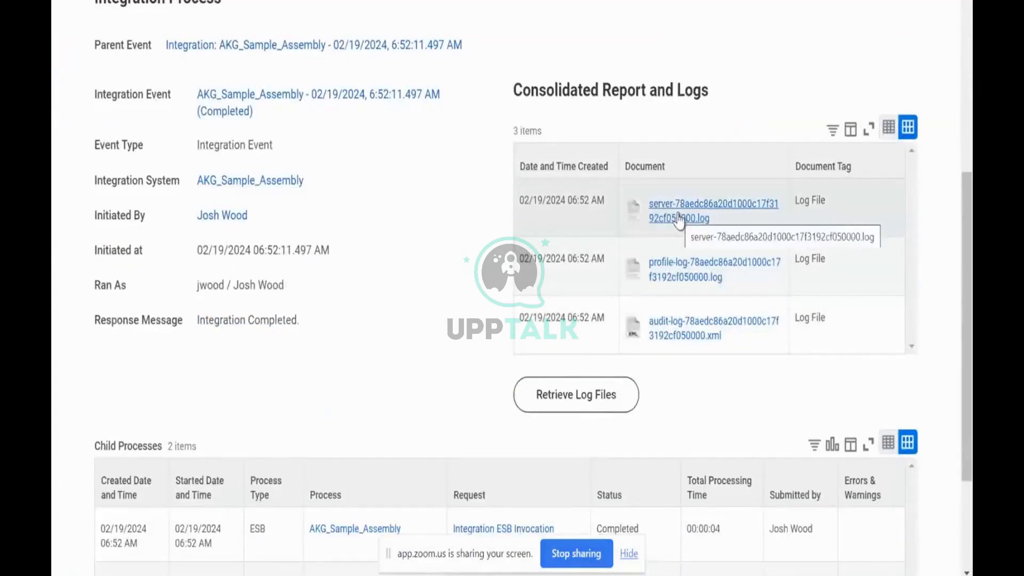
left_click(679, 220)
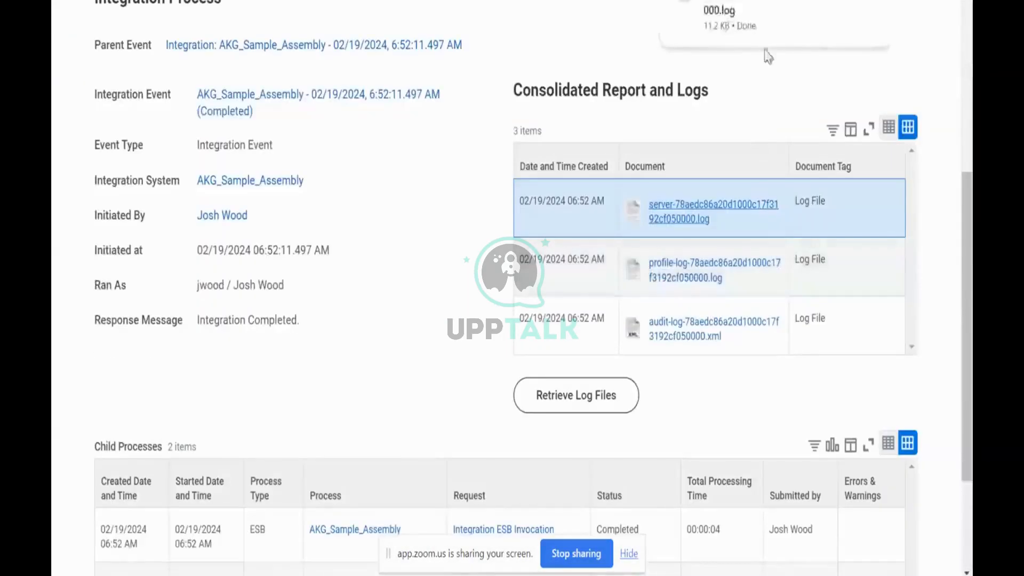
left_click(749, 8)
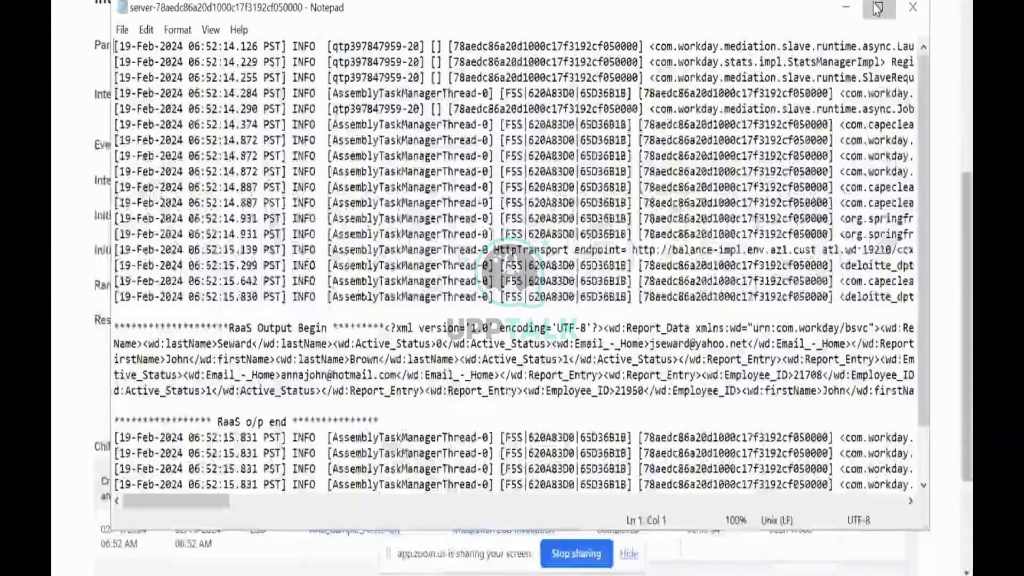
left_click(877, 8)
Copy the XML between the "RaaS Output Begin" and "RaaS o/p end" markers and place it as formatted XML in a new XML editor document.
left_click_drag(326, 268, 334, 322)
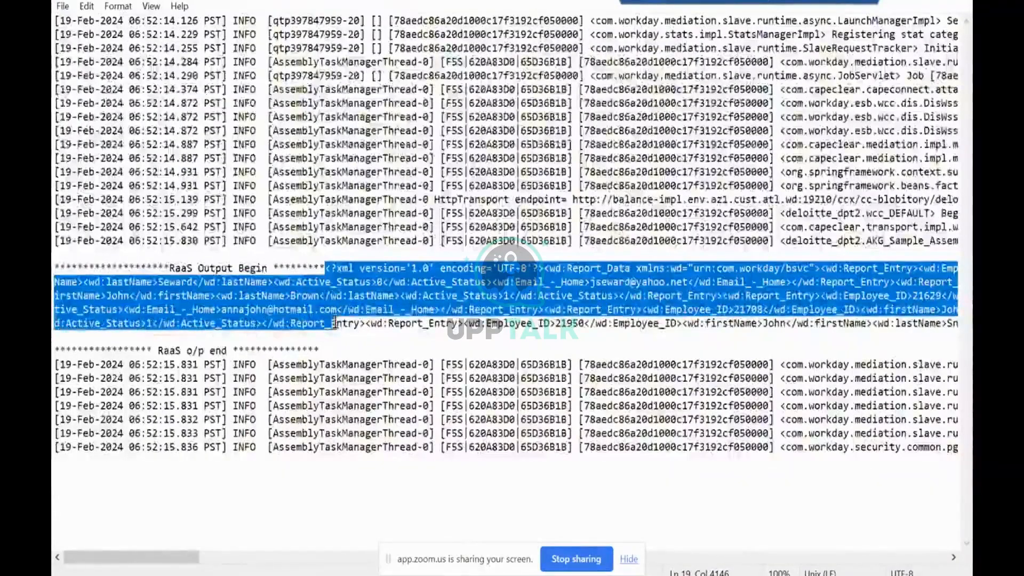
key("shift+End")
key("ctrl+c")
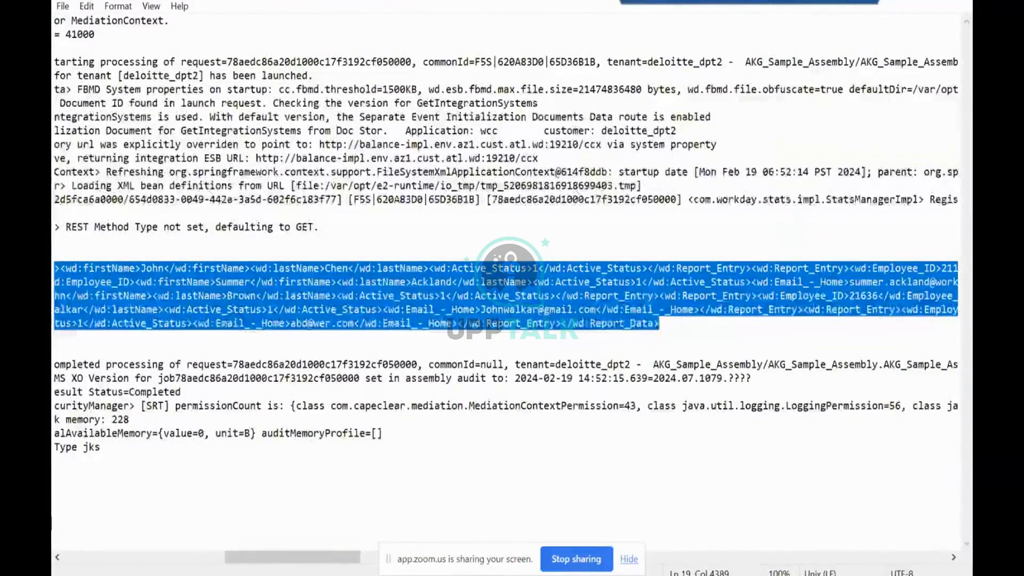
left_click_drag(52, 97, 624, 1)
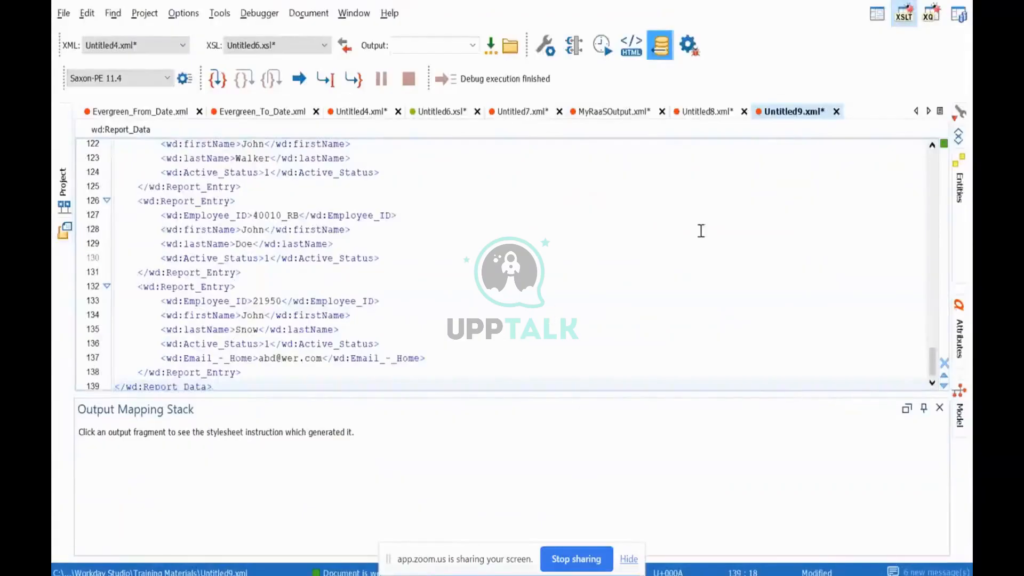
Examine the wd namespace declaration on the wd:Report_Data root and the child fields of the first report entries.
scroll(213, 381, "up", 20)
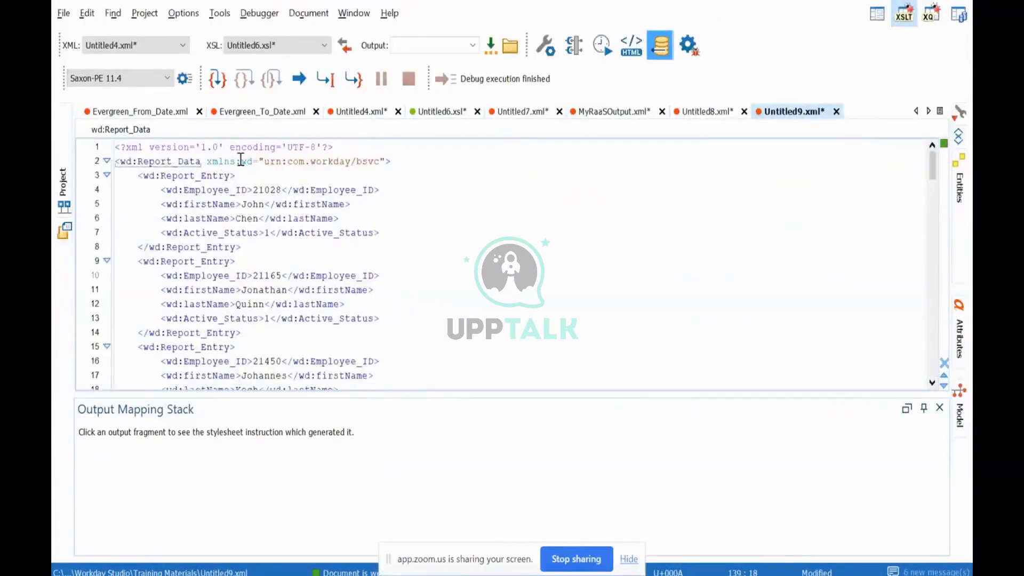
left_click_drag(208, 162, 402, 160)
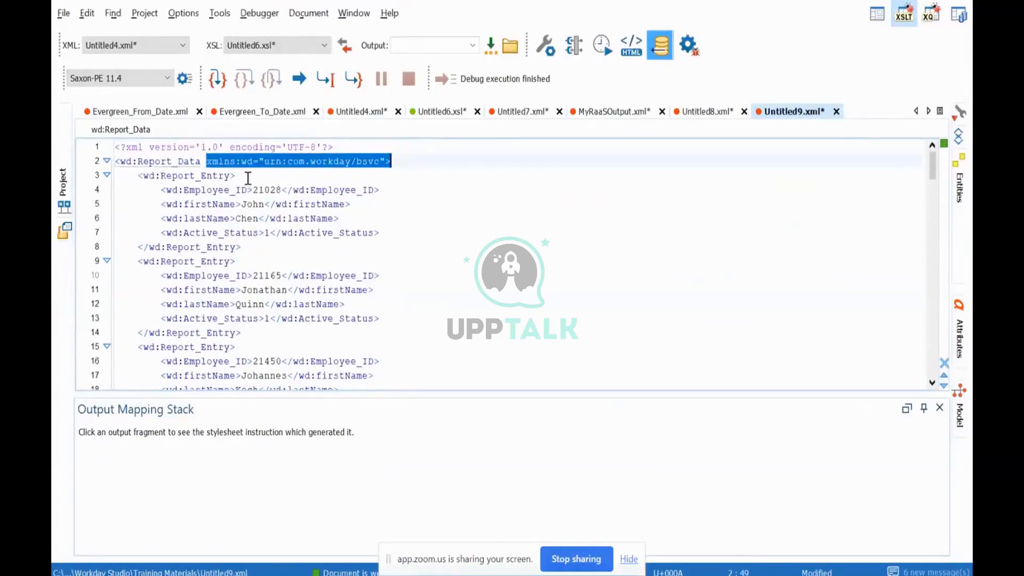
left_click(402, 165)
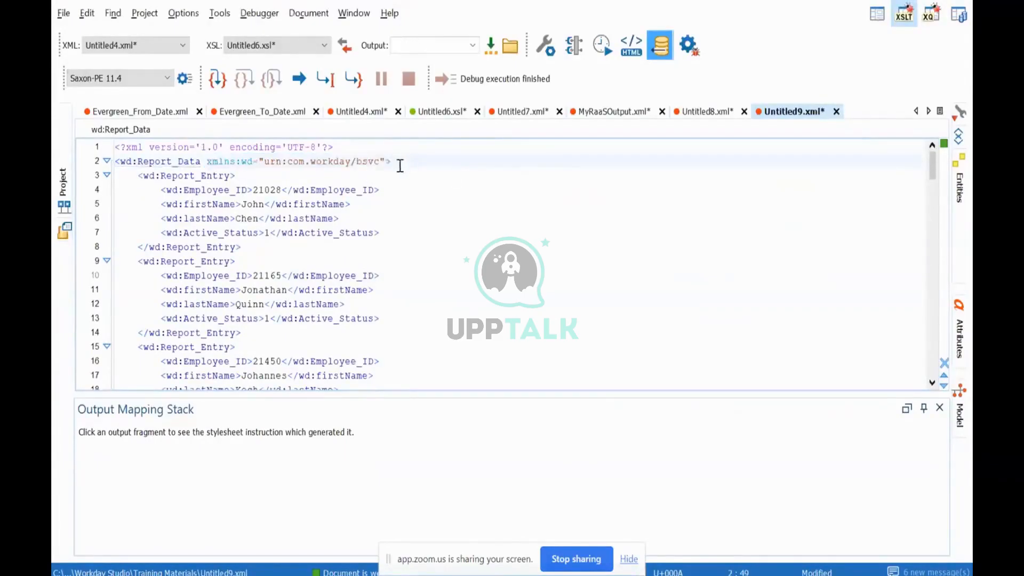
left_click_drag(400, 165, 207, 162)
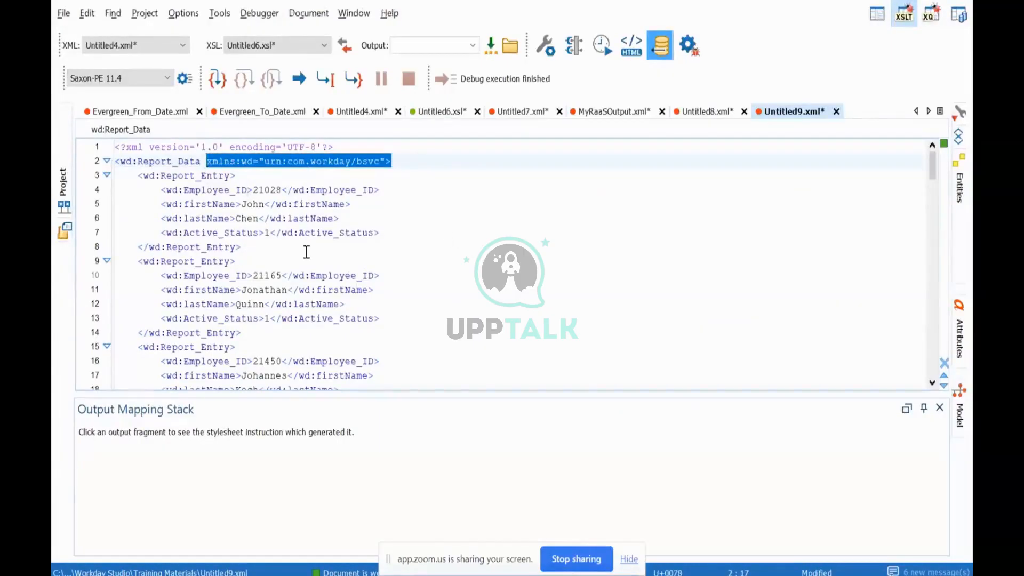
left_click(171, 177)
double_click(188, 190)
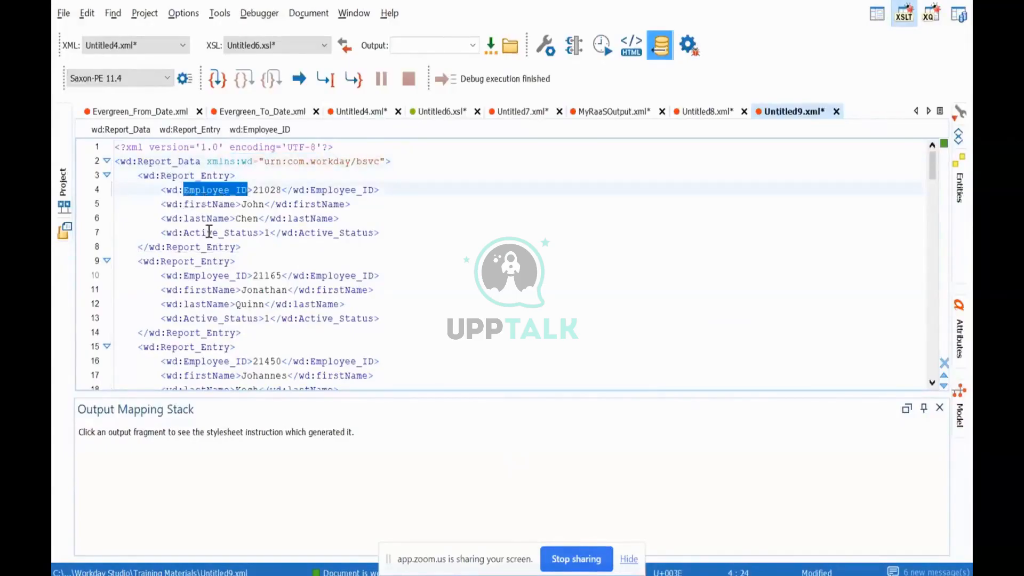
left_click(284, 232)
left_click(282, 318)
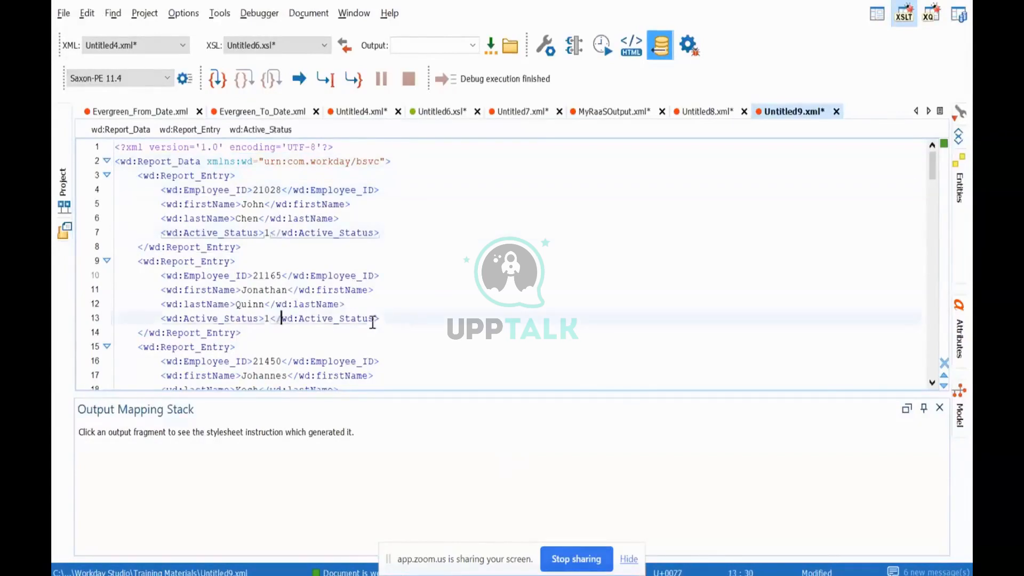
scroll(317, 360, "down", 2)
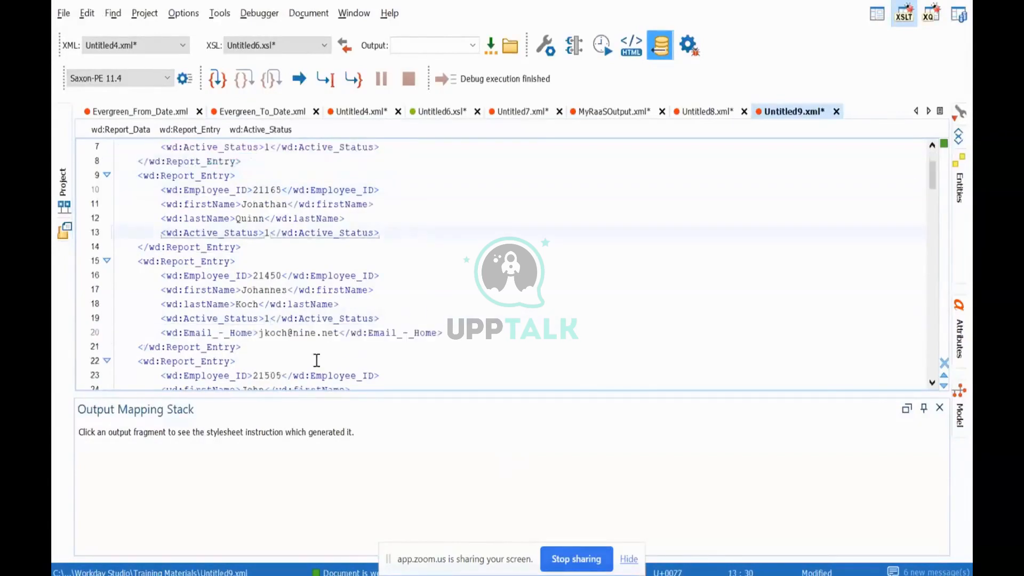
left_click(293, 333)
scroll(261, 267, "up", 2)
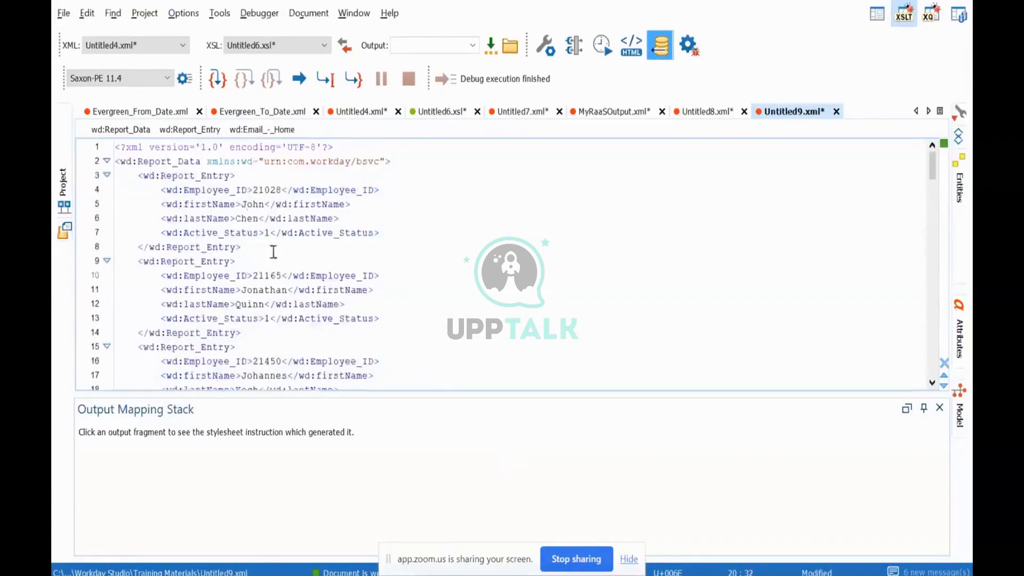
Compare the worker entries for the presence of the wd:Email_-_Home element, continuing down to the entry with Active_Status 0.
left_click(277, 191)
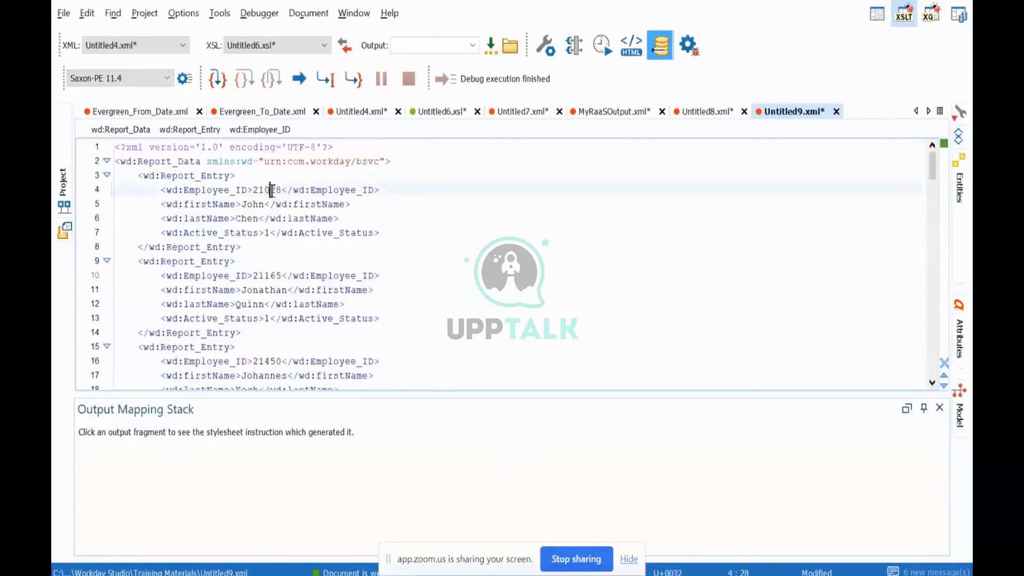
left_click(276, 276)
scroll(397, 298, "down", 3)
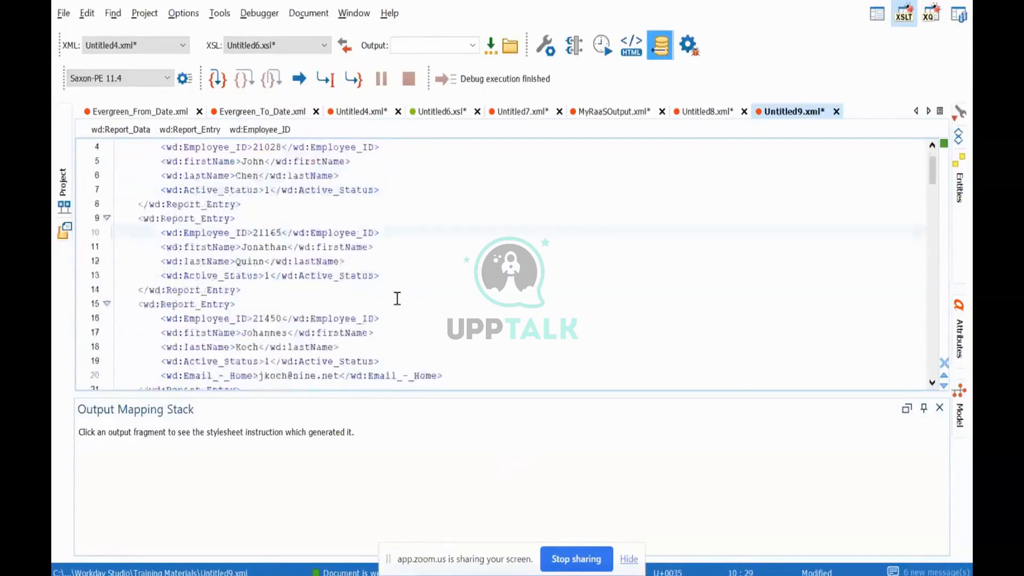
scroll(264, 194, "up", 2)
left_click_drag(394, 275, 159, 275)
left_click(382, 280)
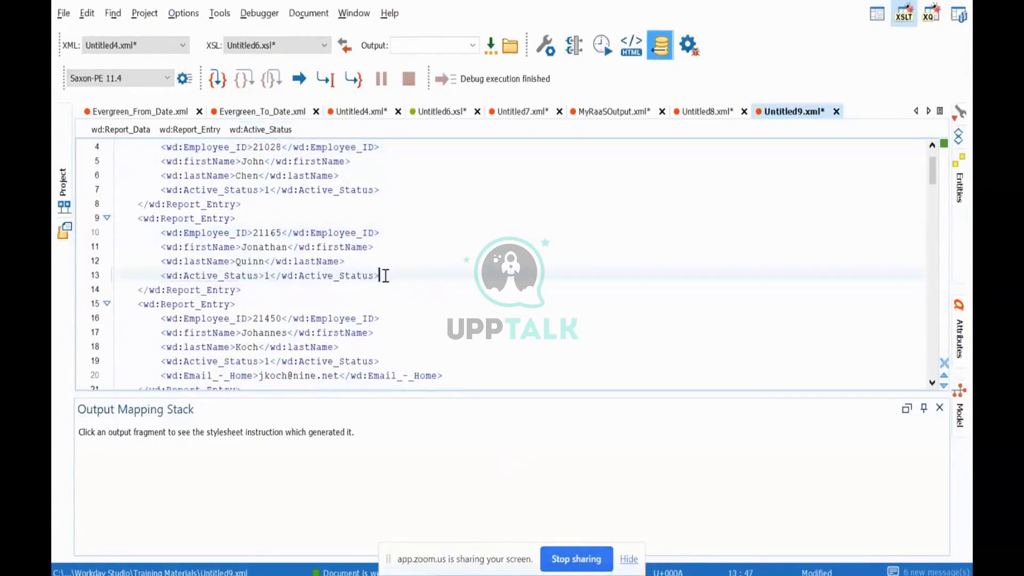
scroll(491, 288, "down", 1)
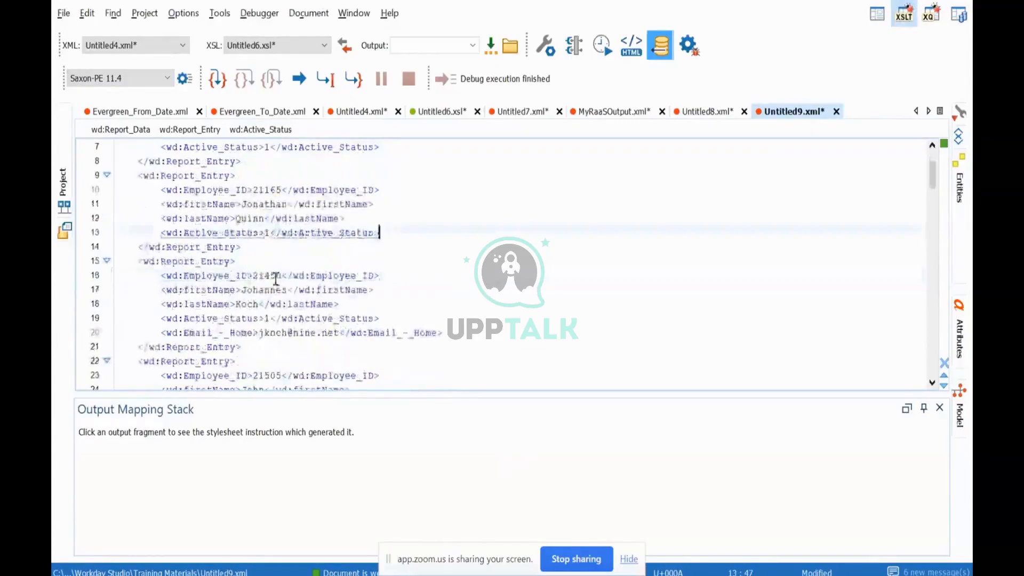
left_click(275, 276)
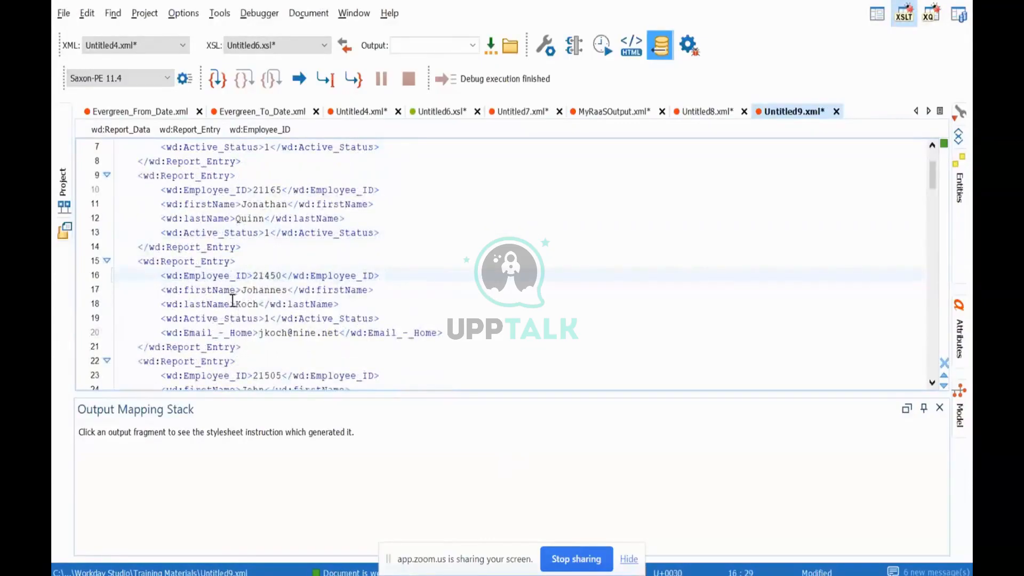
left_click_drag(457, 331, 156, 330)
left_click(215, 332)
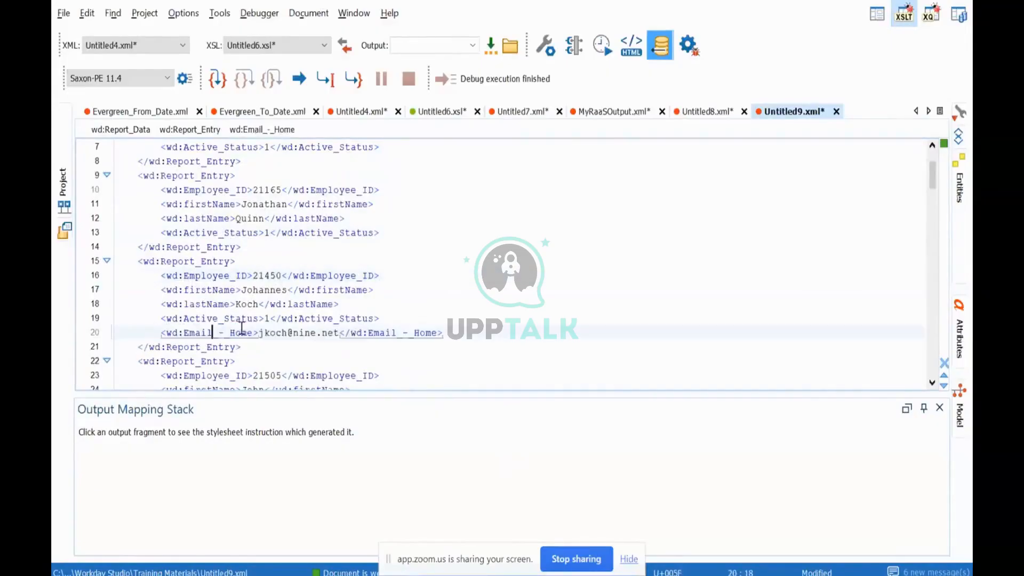
scroll(460, 332, "down", 4)
left_click(448, 327)
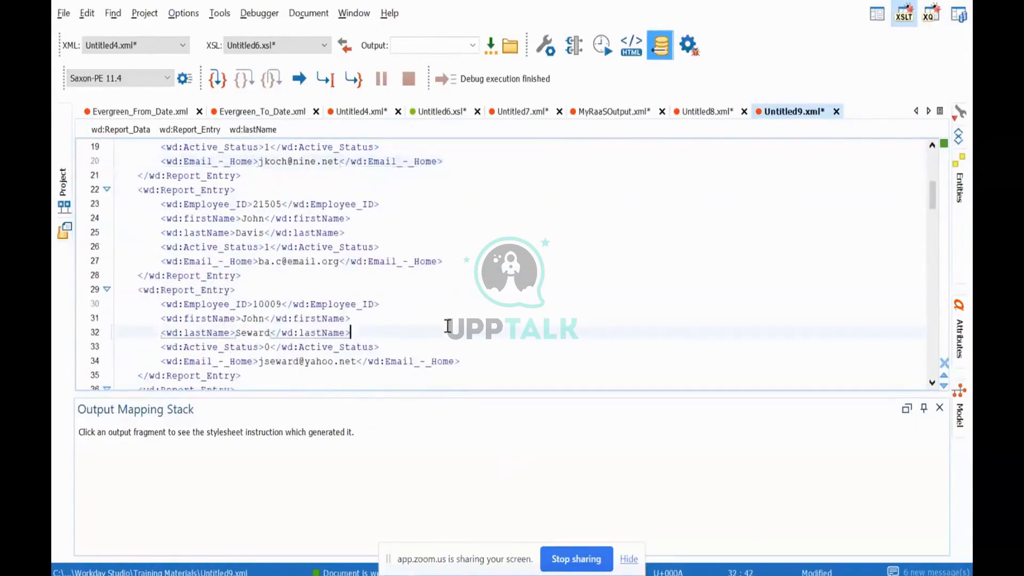
left_click(247, 332)
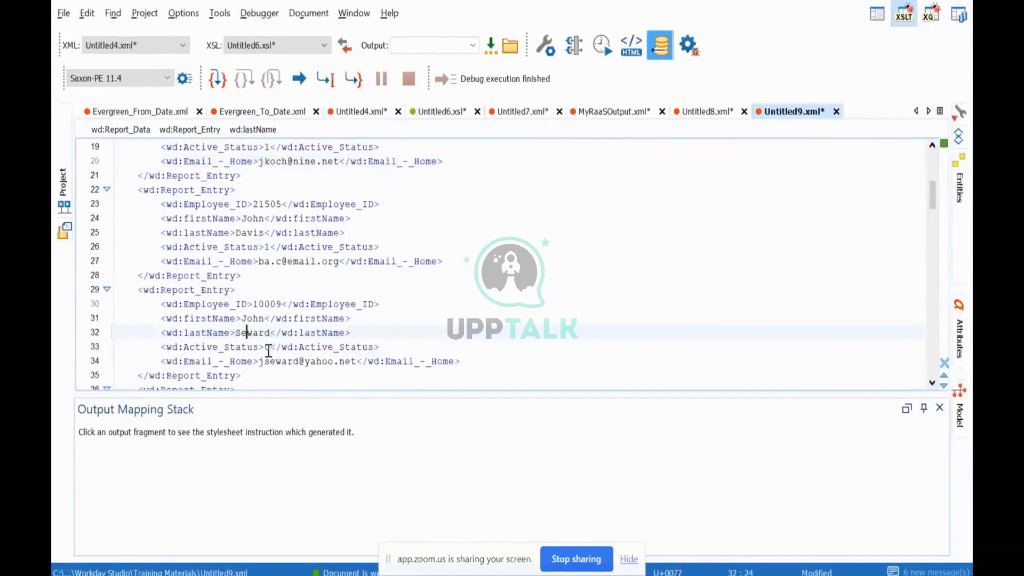
Compare the wd:Active_Status elements of the worker entries with Employee_ID 10009 and 21505.
left_click(271, 347)
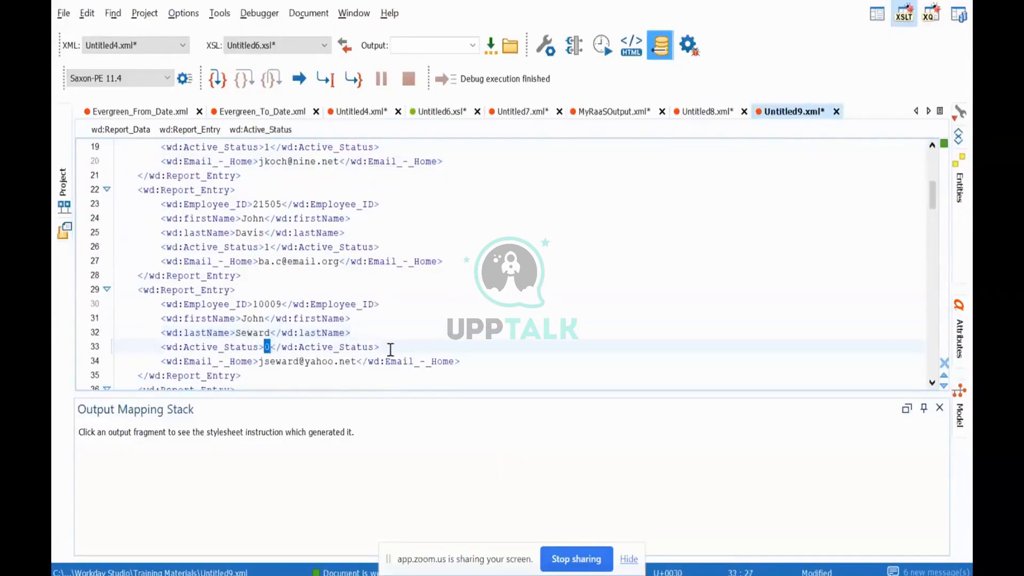
left_click_drag(402, 347, 214, 349)
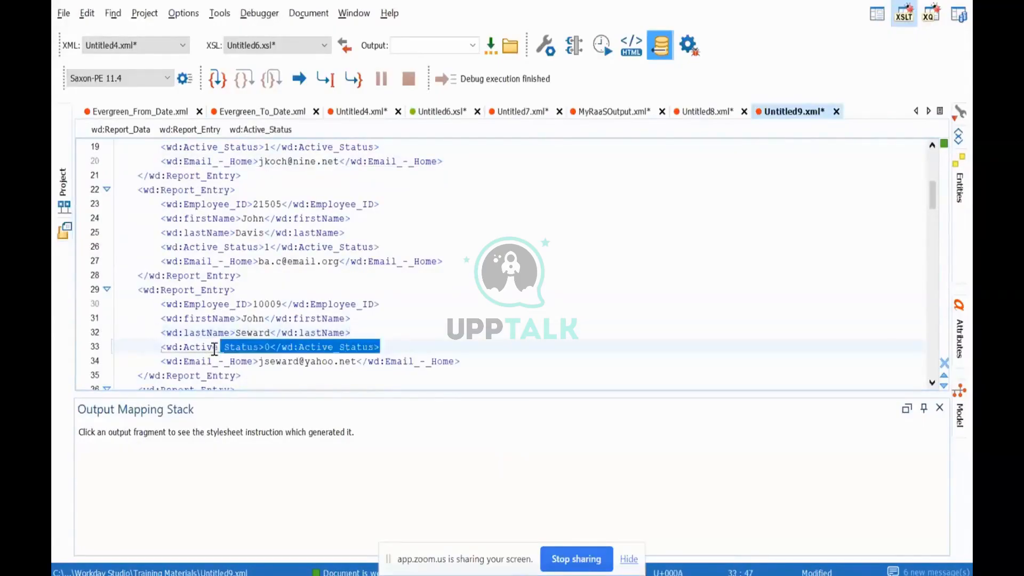
left_click(269, 247)
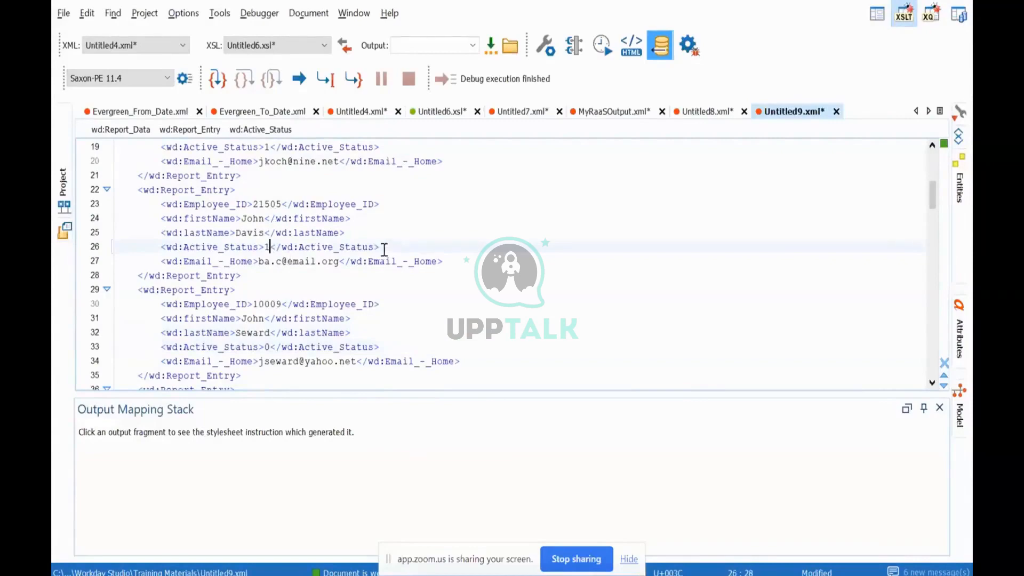
left_click_drag(384, 249, 162, 245)
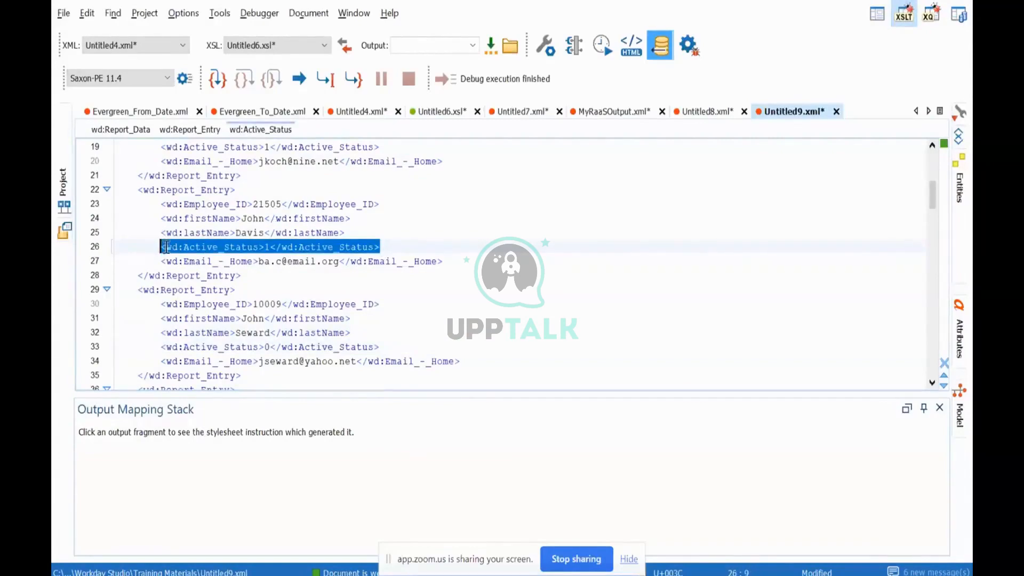
Switch to Workday Studio in the remote desktop session and maximize its window.
key("alt+Tab")
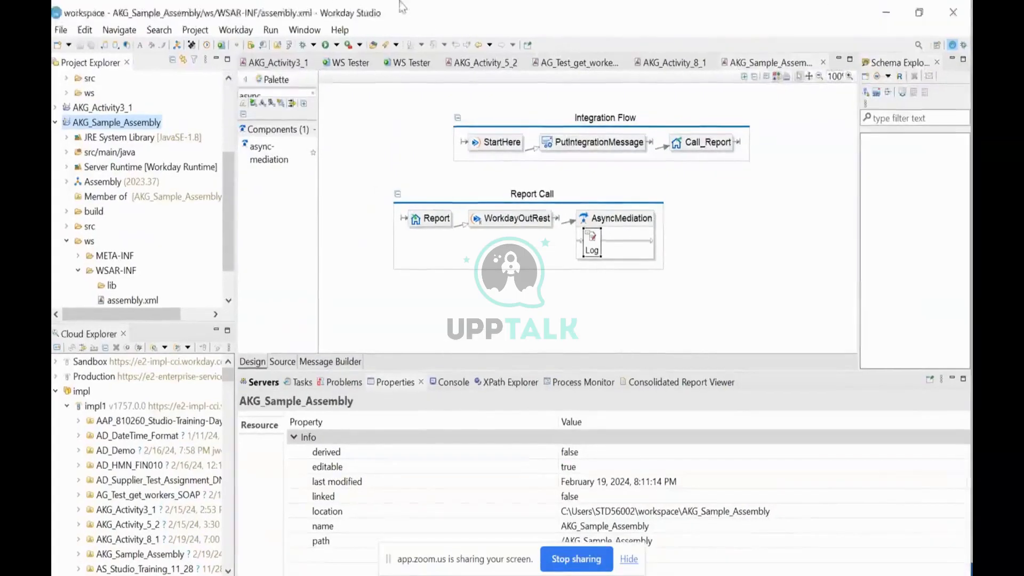
left_click_drag(399, 5, 34, 21)
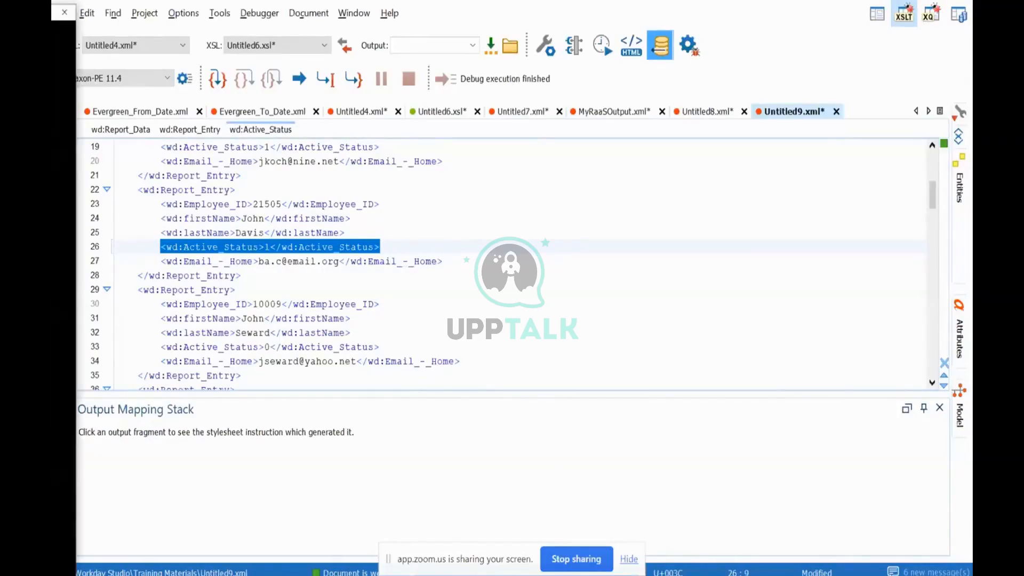
key("alt+Tab")
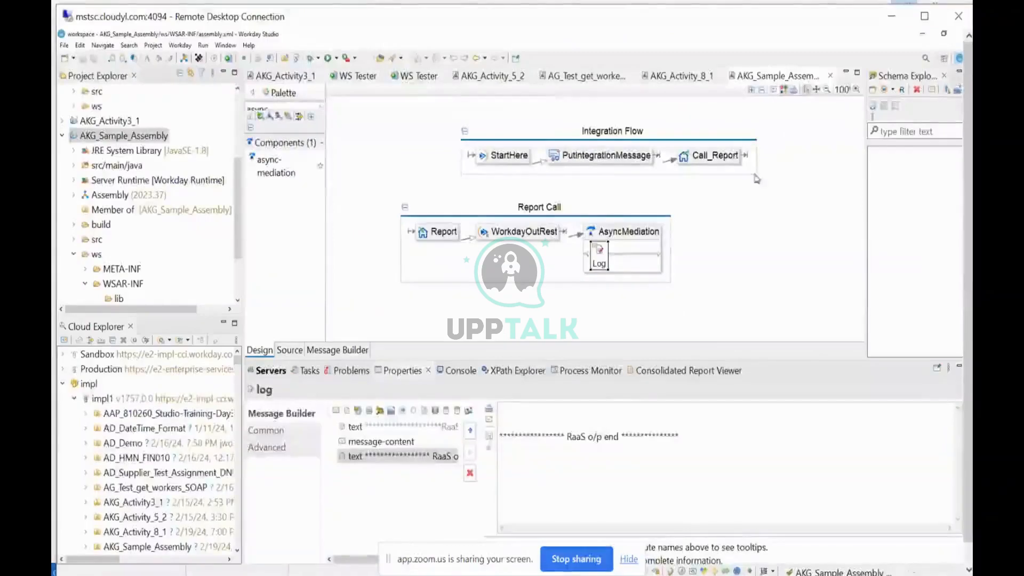
left_click(925, 16)
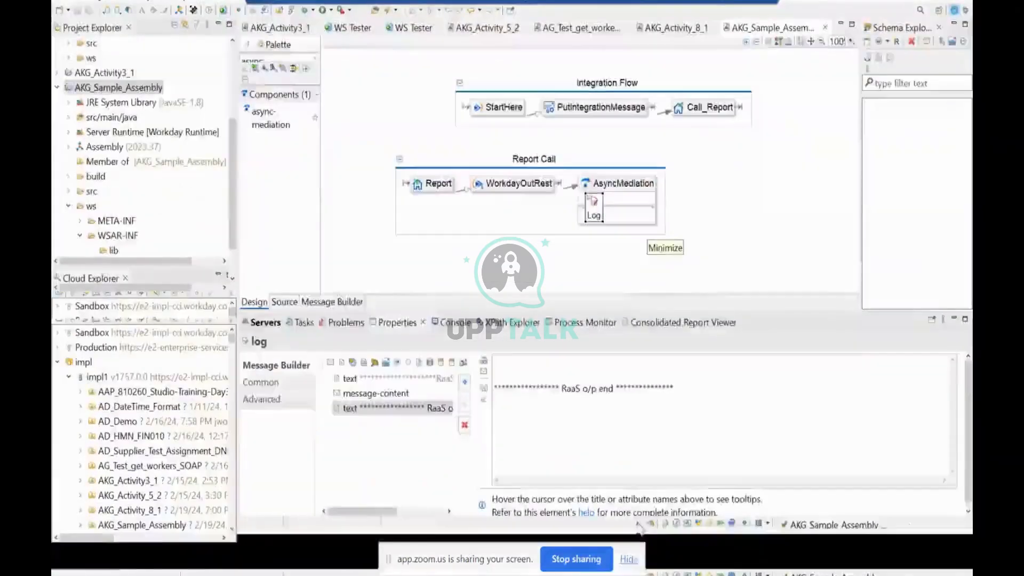
Add a Store step after the Log step inside AsyncMediation of the Report Call flow.
left_click(718, 233)
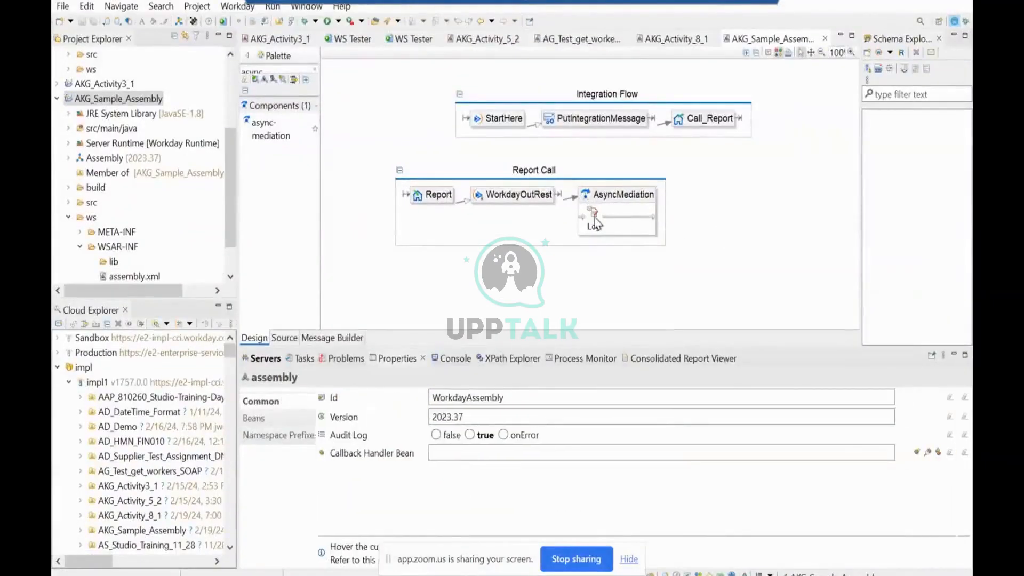
left_click(594, 219)
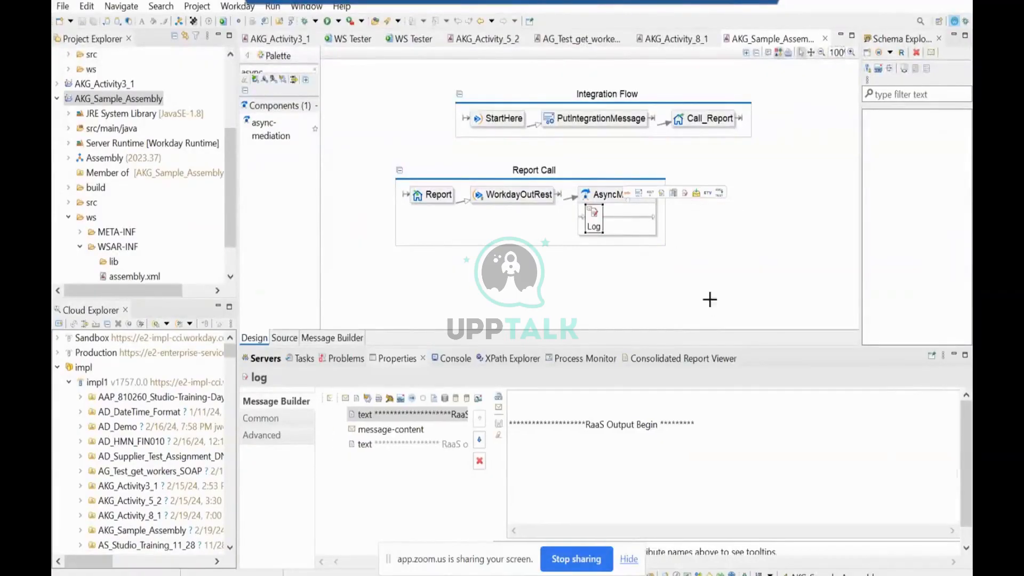
left_click(631, 255)
mouse_move(624, 213)
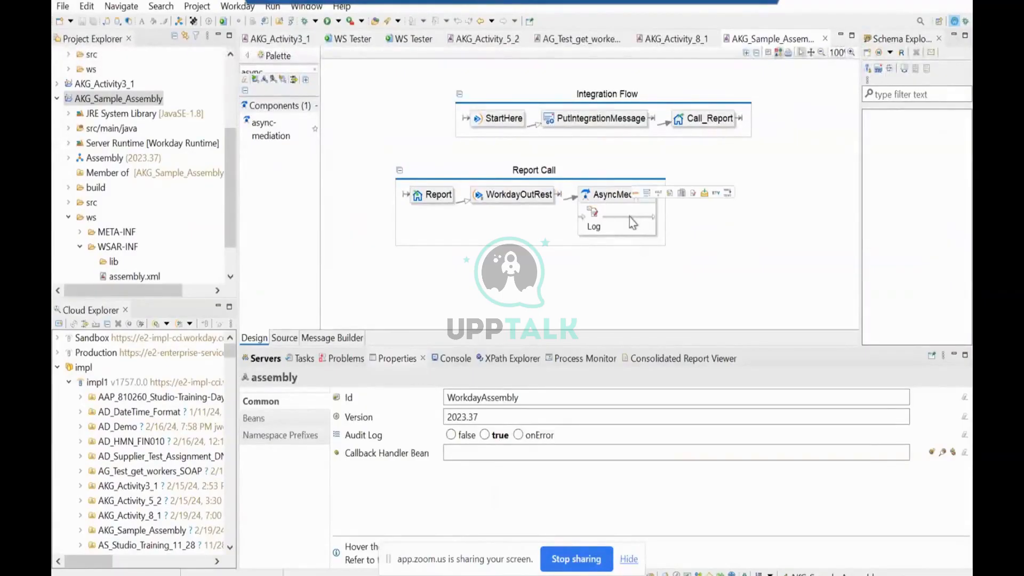
left_click(704, 193)
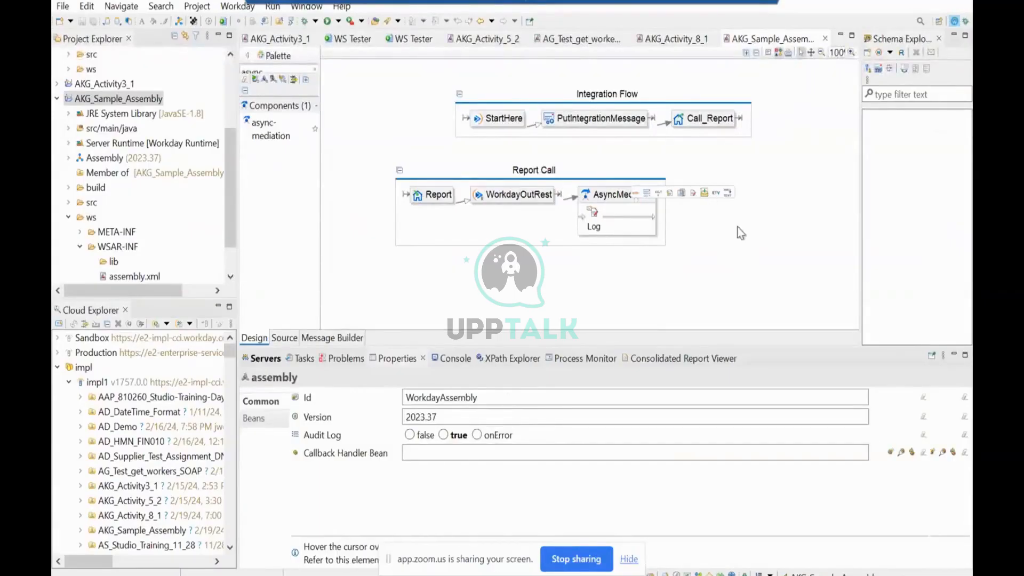
left_click(724, 260)
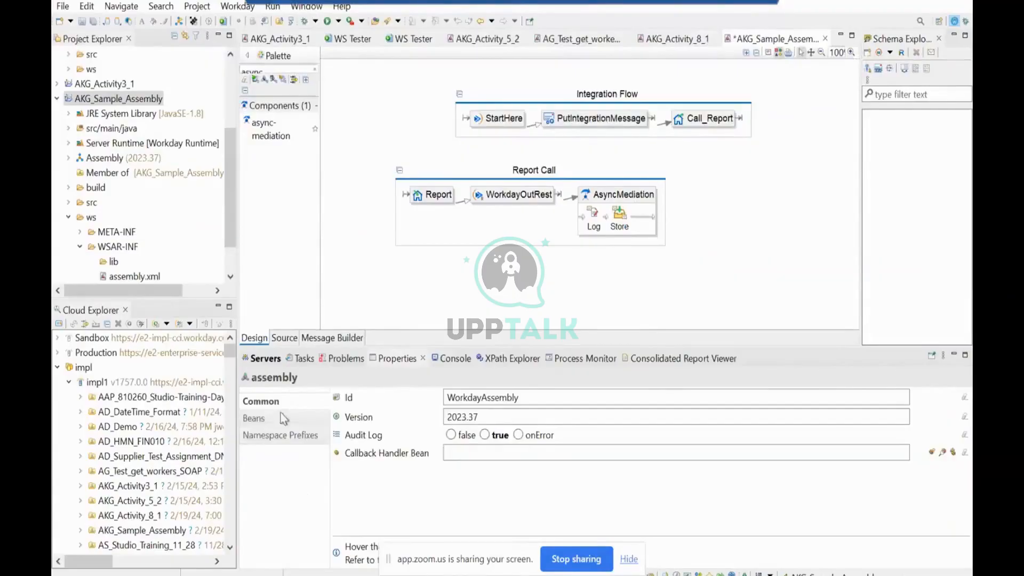
Set the Store step to expire in P10D, title it myRaasReport_output.xml, enable Create Document Reference, and save the assembly.
left_click(619, 219)
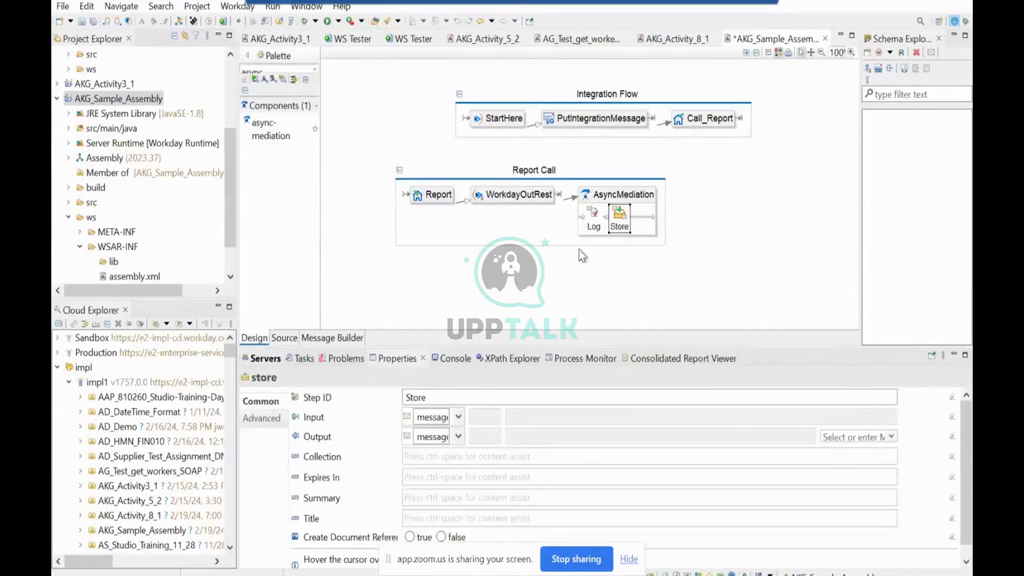
left_click(455, 479)
type("P10D")
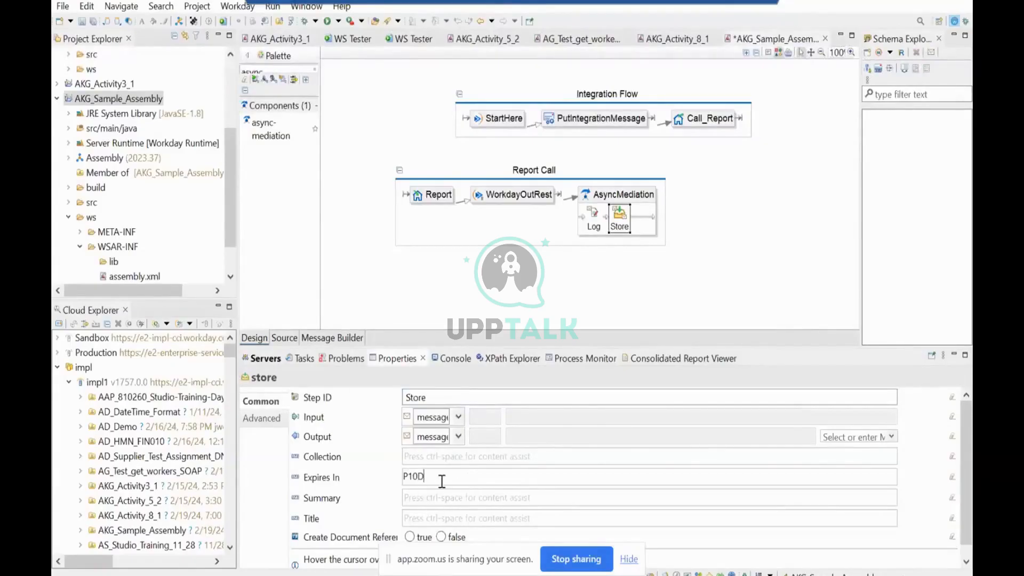
left_click(427, 520)
type("myRaasReport_output.xml")
left_click(415, 538)
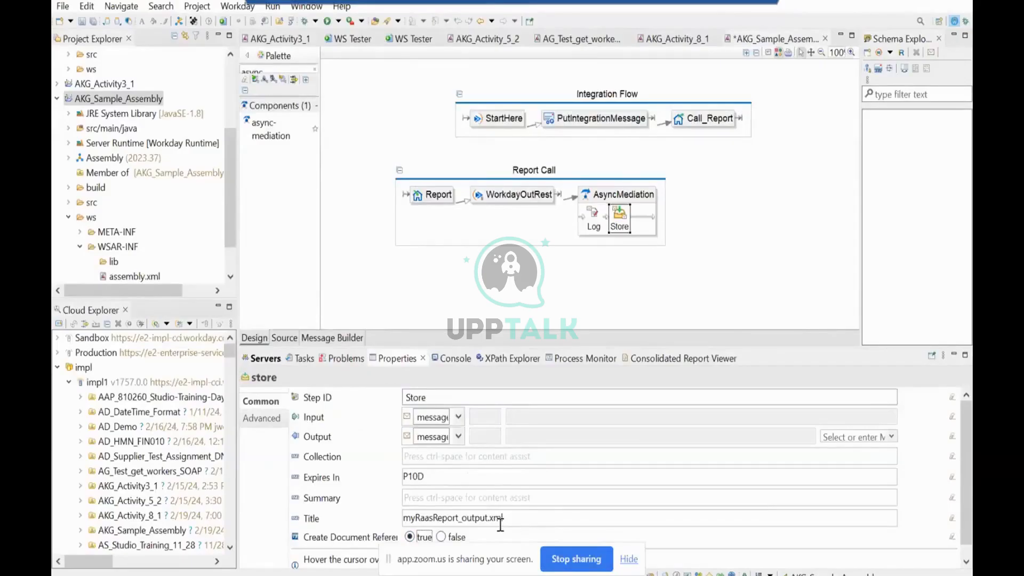
key("ctrl+s")
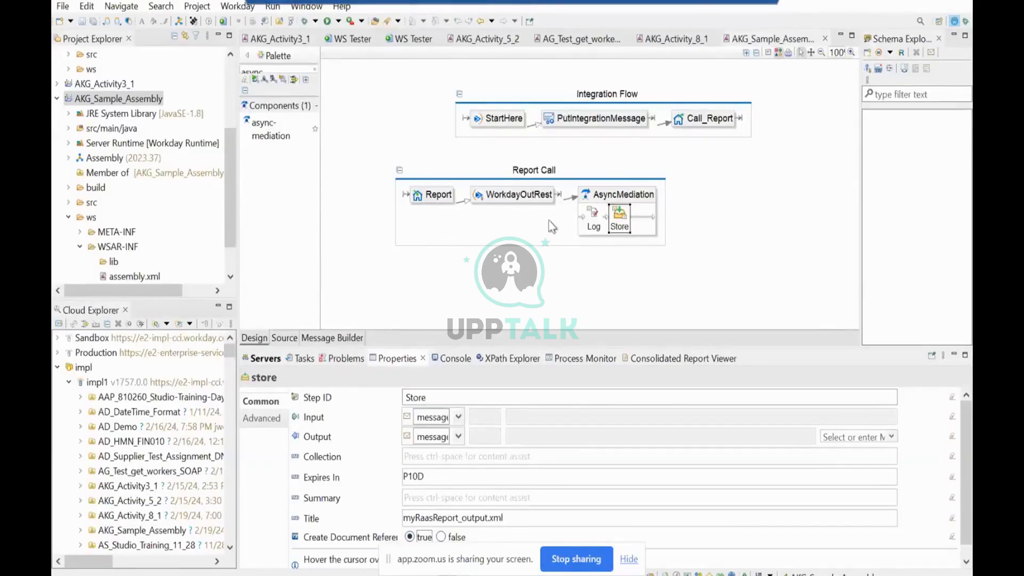
Deploy AKG_Sample_Assembly to the impl1 environment with the detailed outline shown and source code included in the CLAR.
left_click(102, 100)
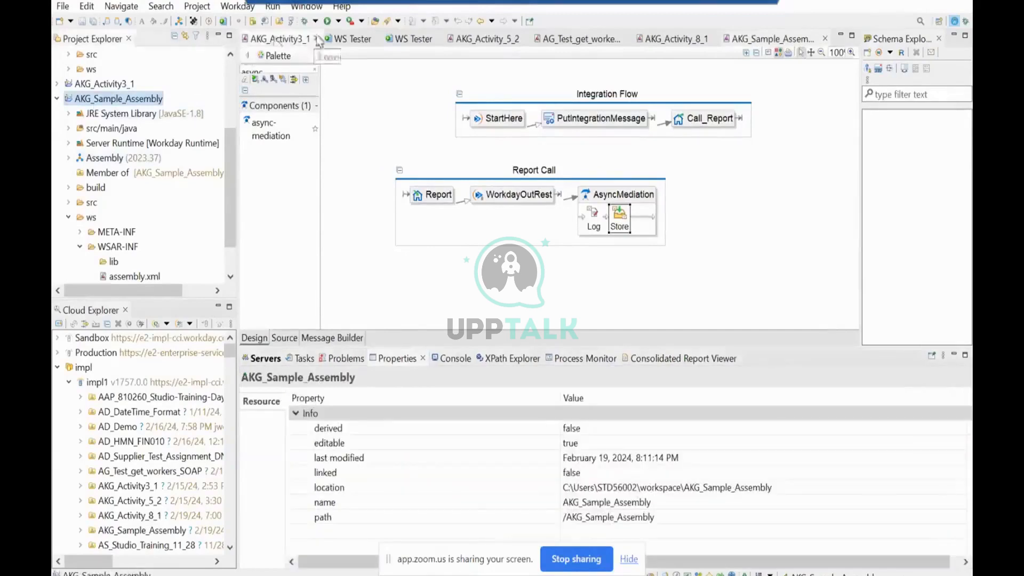
left_click(210, 22)
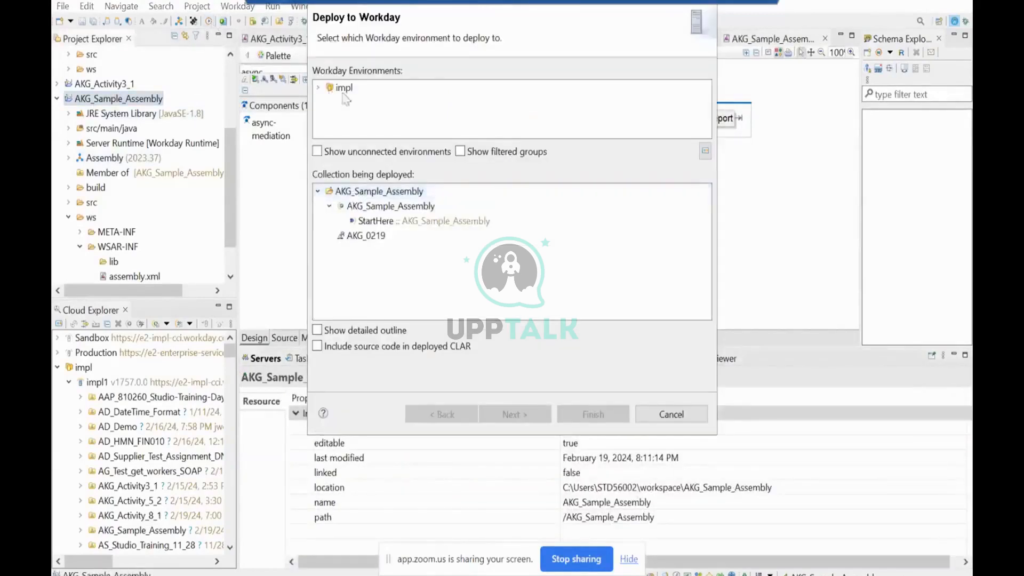
left_click(322, 89)
left_click(373, 104)
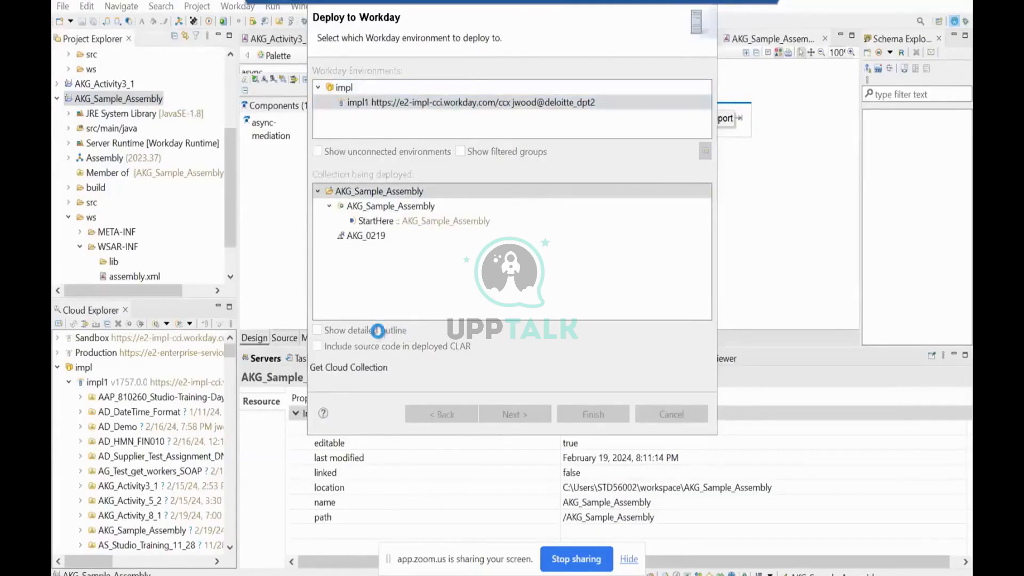
left_click(365, 347)
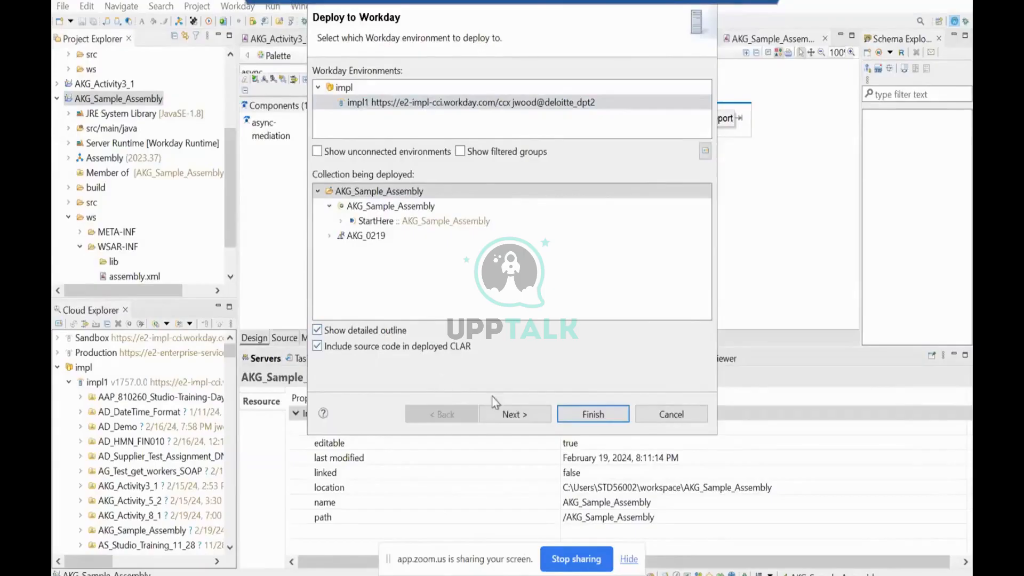
left_click(512, 414)
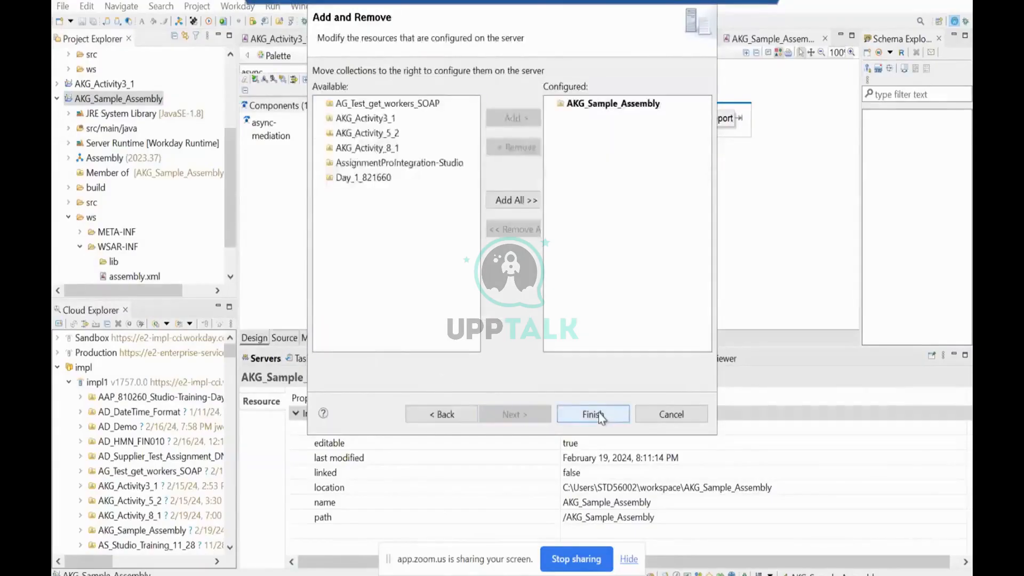
left_click(598, 414)
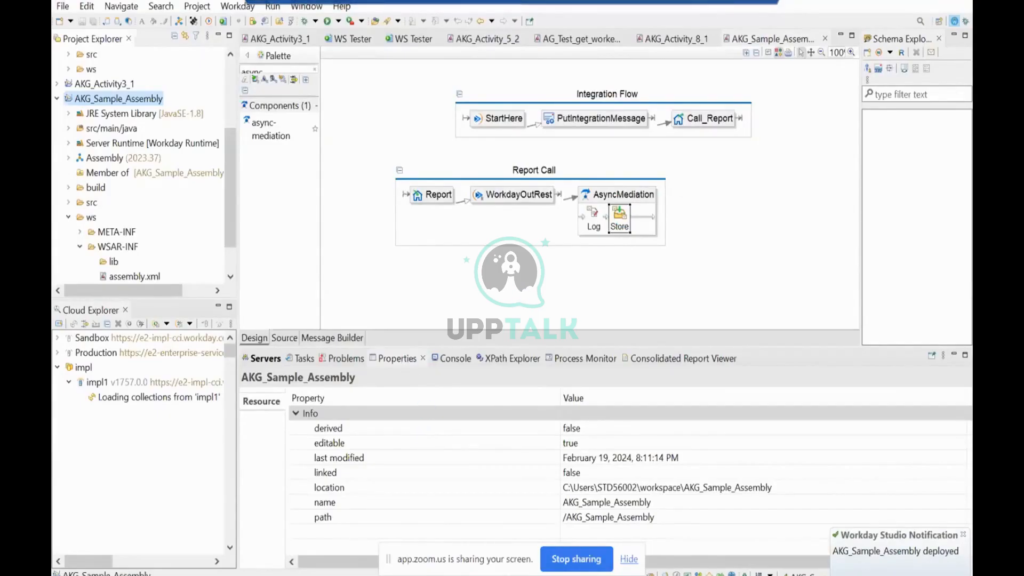
Review the properties of the Store, WorkdayOutRest and Log steps in the Report Call flow.
mouse_move(459, 575)
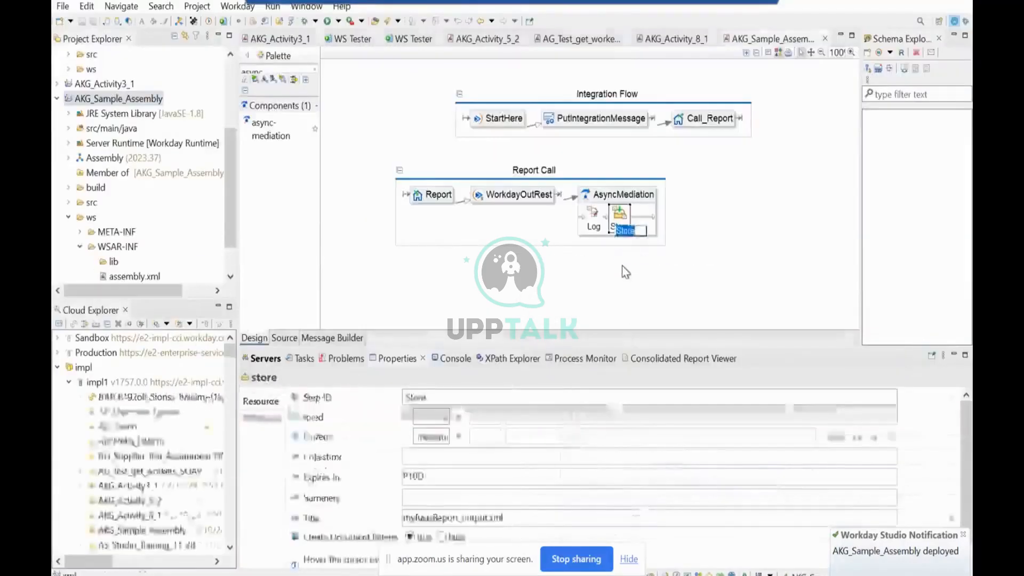
left_click(590, 269)
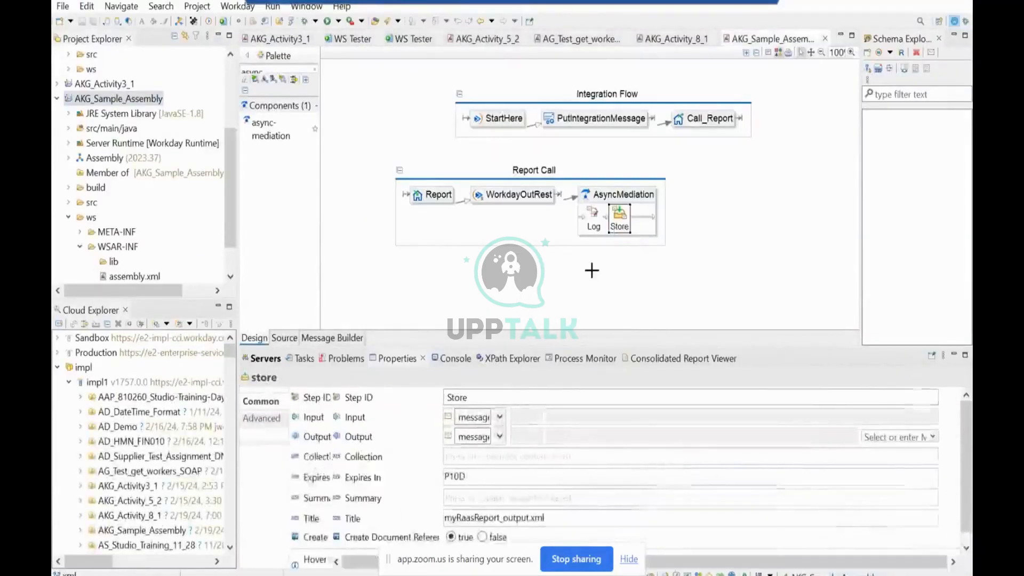
left_click(620, 219)
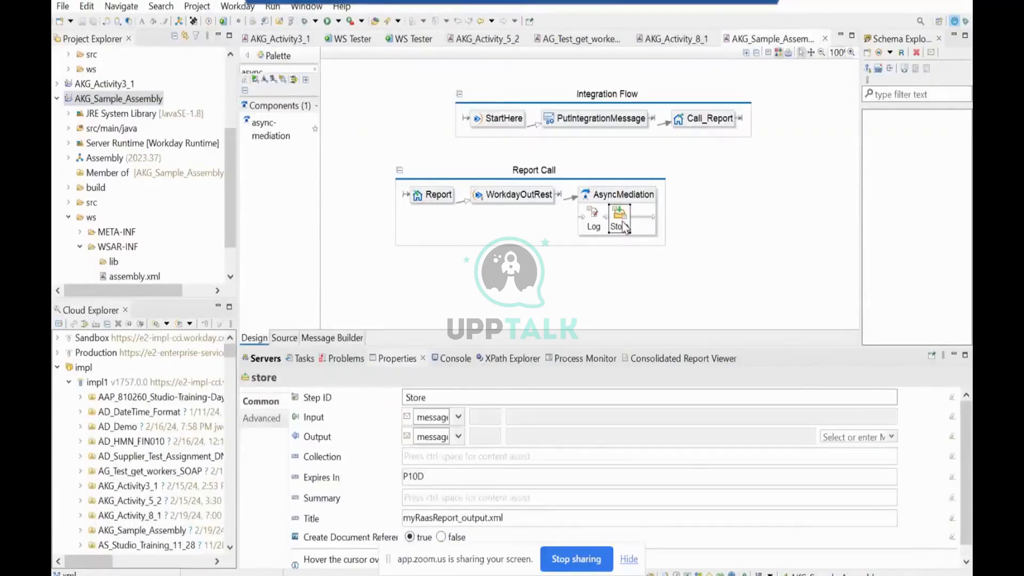
left_click(537, 203)
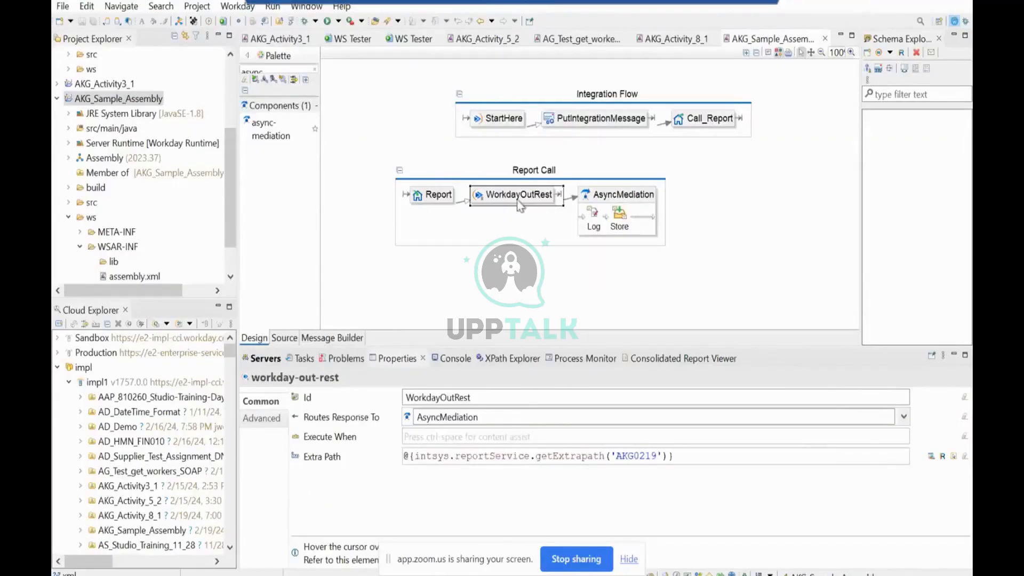
mouse_move(525, 205)
left_click(622, 225)
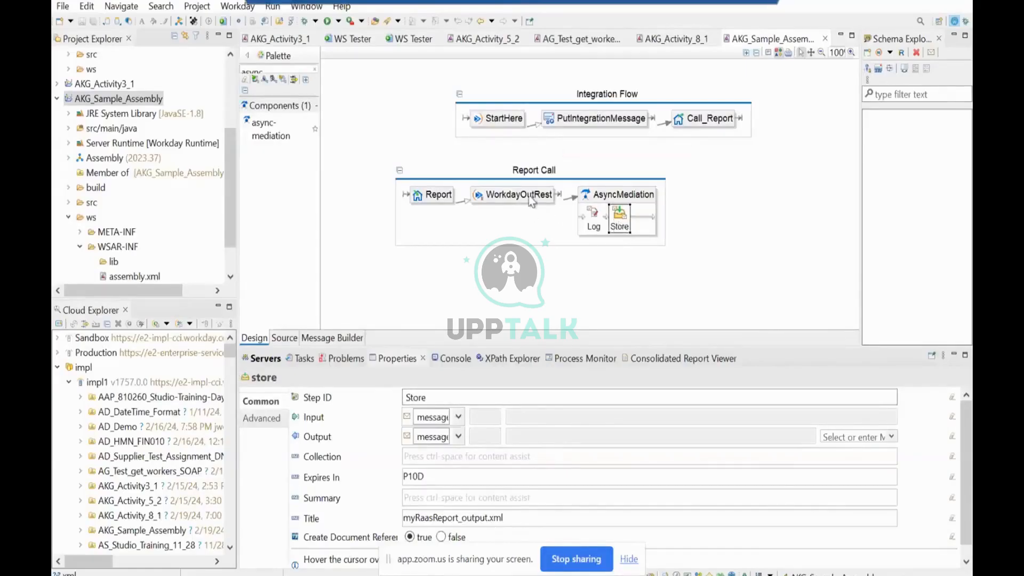
left_click(595, 224)
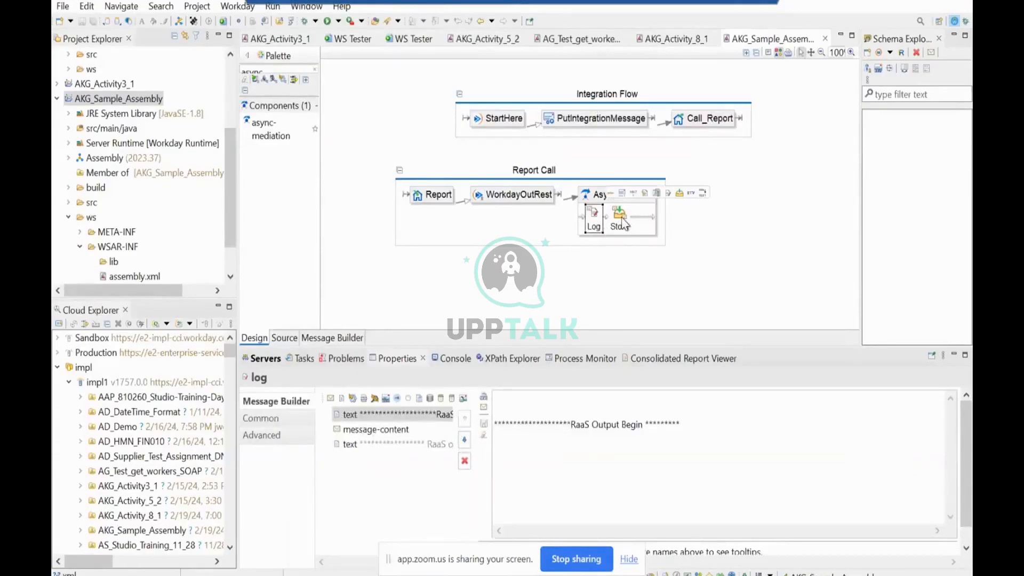
left_click(620, 222)
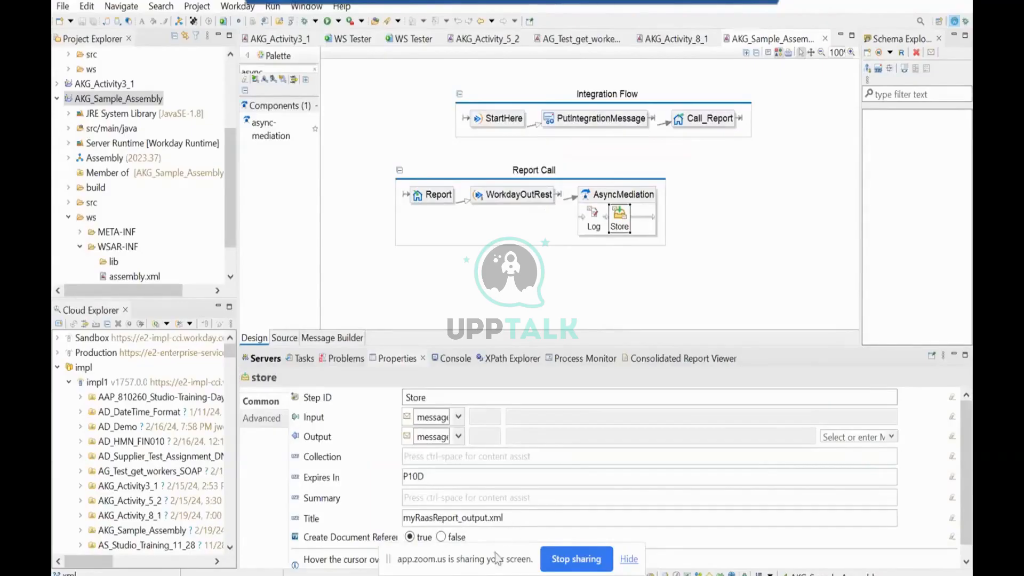
Switch to the Workday browser page and check the output files of the completed AKG_Sample_Assembly process.
left_click(484, 575)
scroll(400, 150, "up", 5)
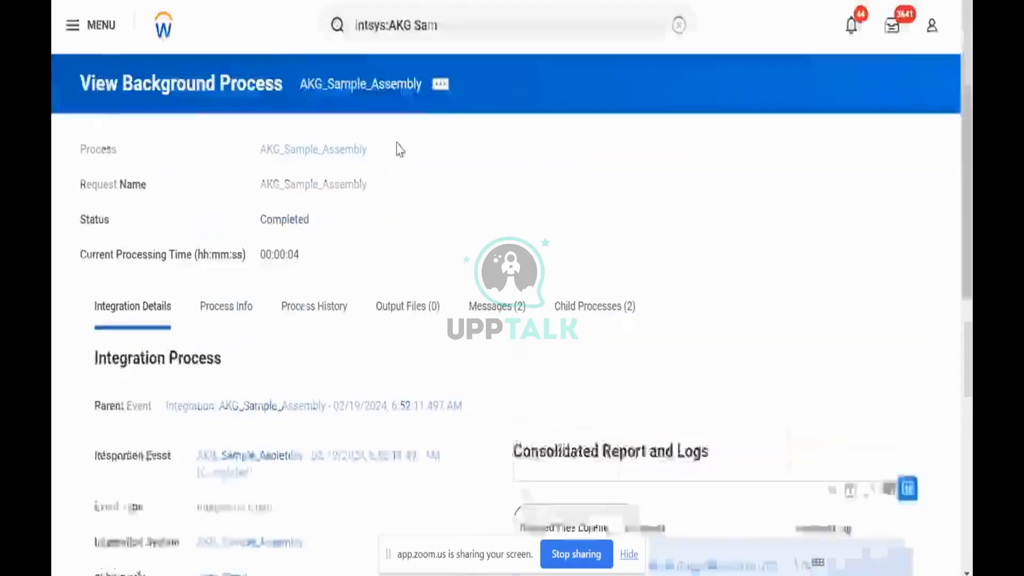
left_click(422, 310)
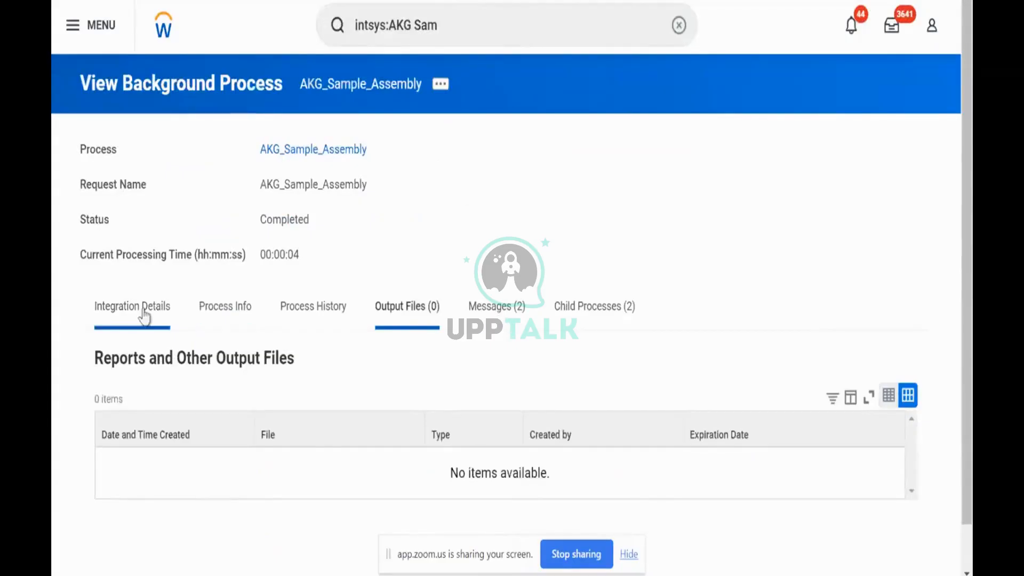
left_click(140, 314)
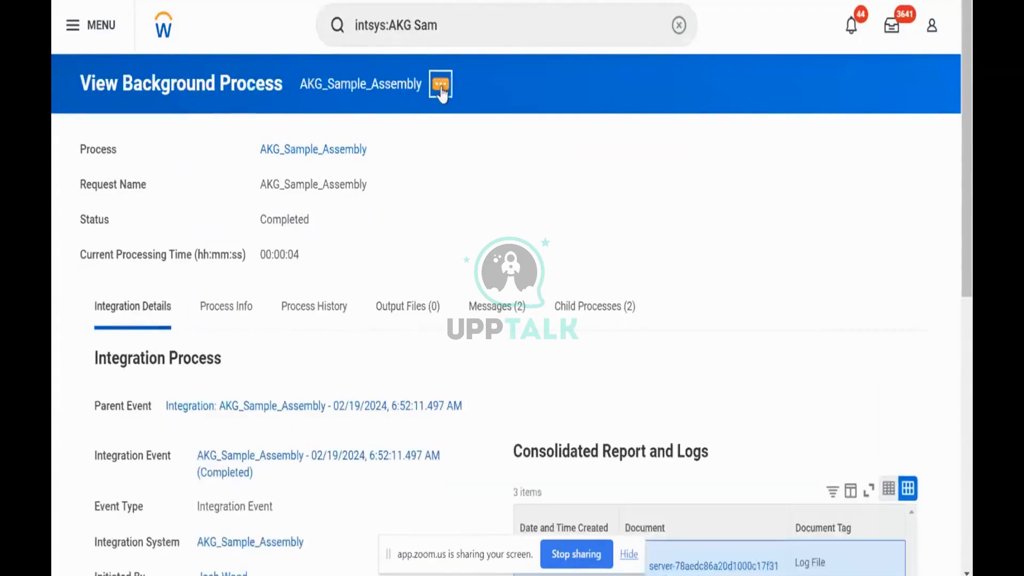
Relaunch the AKG_Sample_Assembly integration event with its existing request name and no organization.
left_click(441, 86)
mouse_move(580, 160)
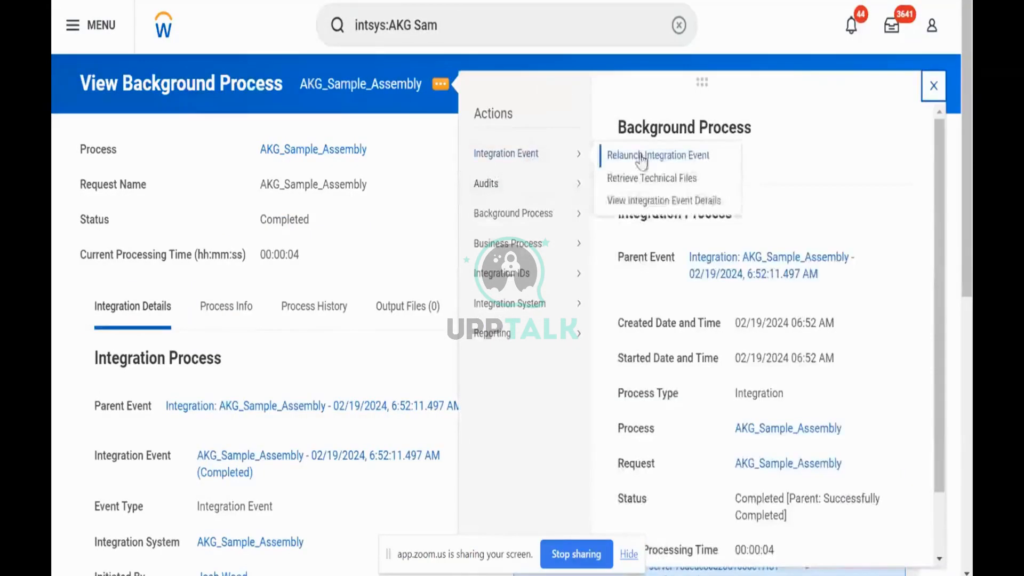
left_click(640, 156)
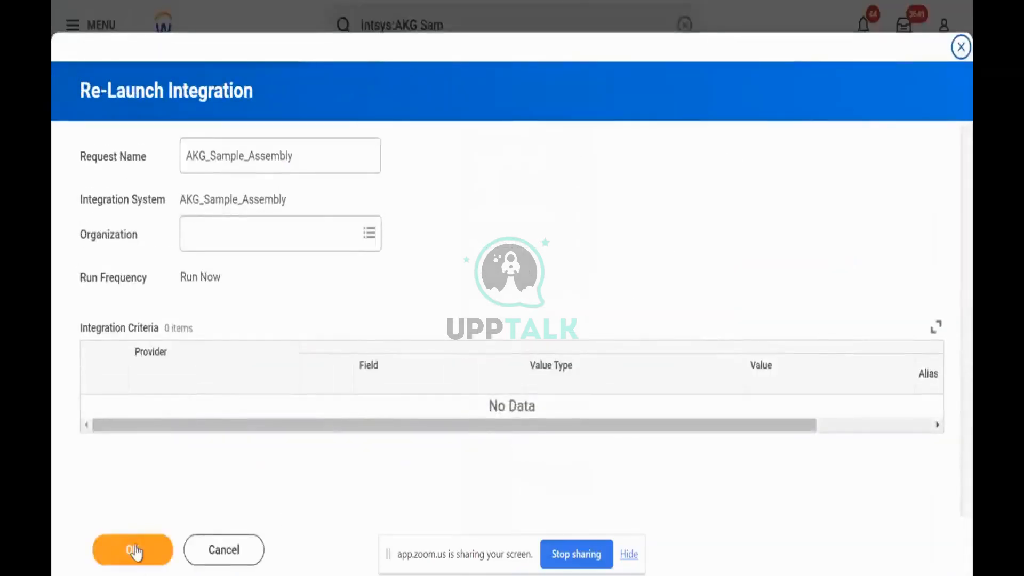
left_click(132, 549)
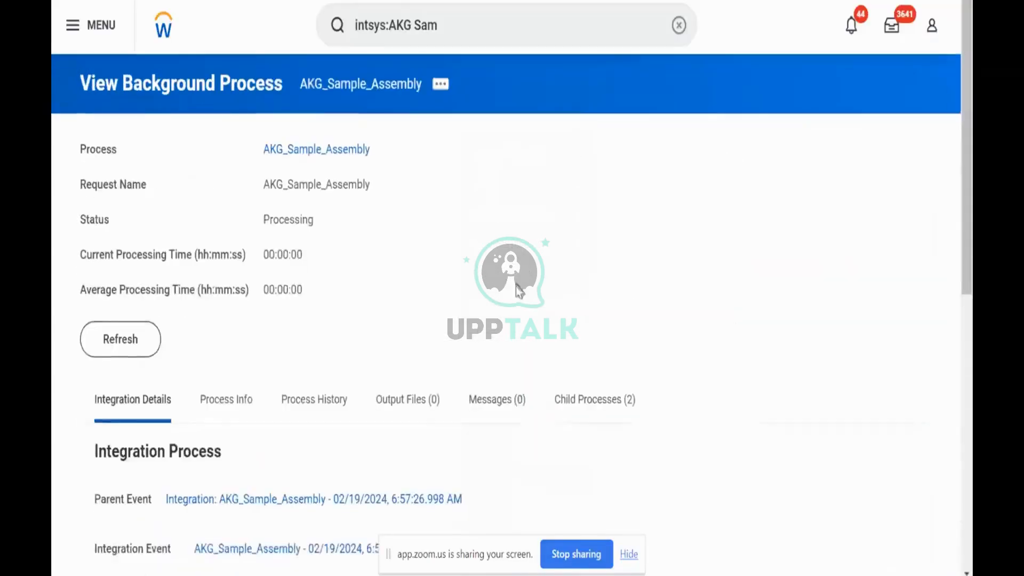
Refresh the AKG_Sample_Assembly background process status until it finishes, and open its output file myRaasReport_output.xml.
left_click(136, 346)
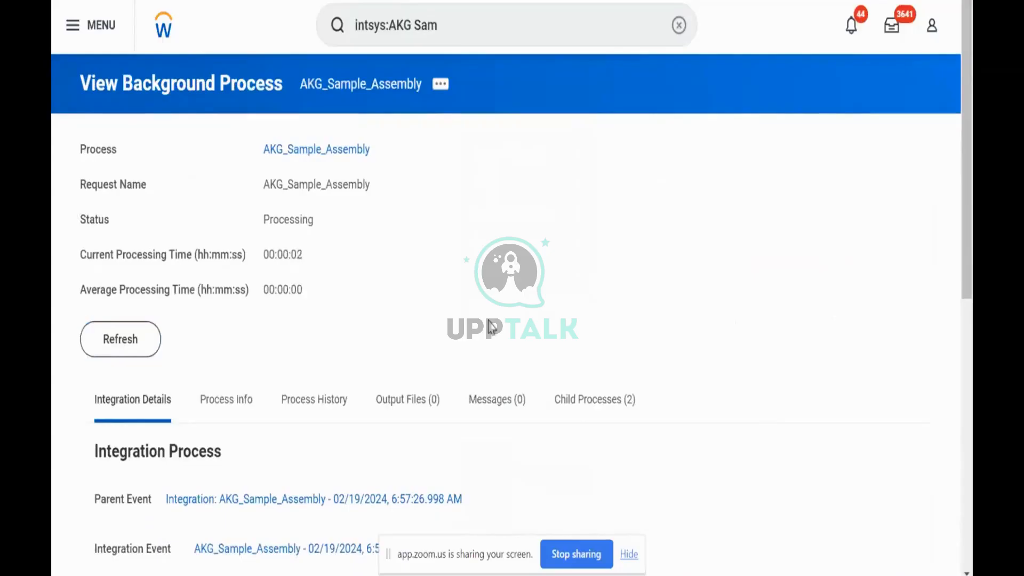
left_click(118, 342)
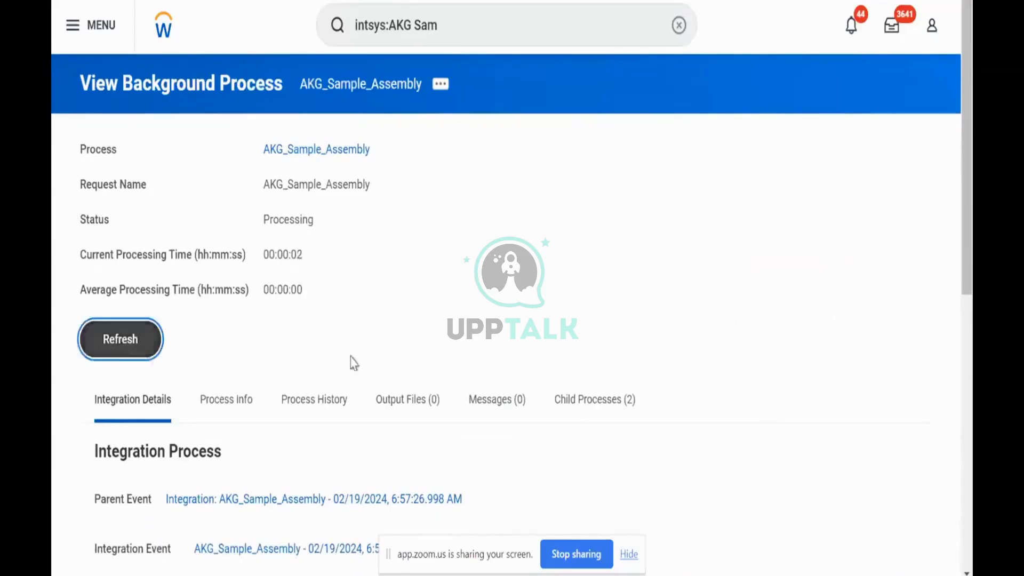
left_click(119, 344)
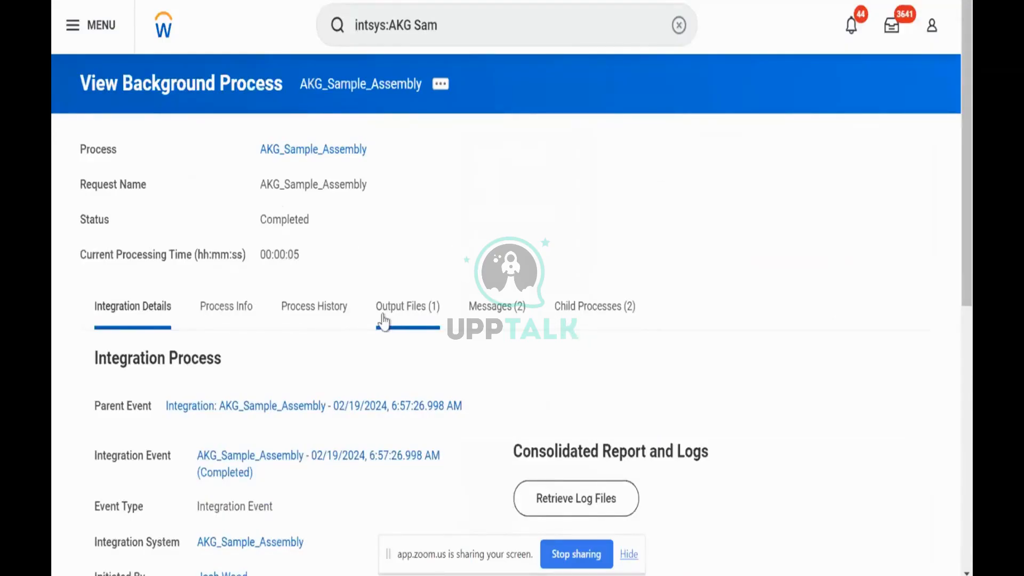
left_click(421, 322)
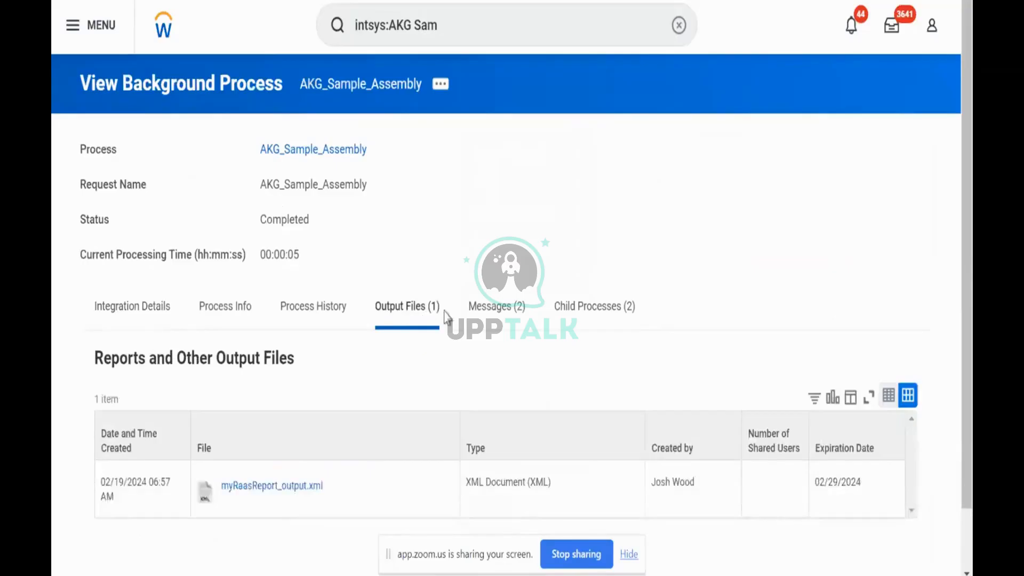
left_click(279, 491)
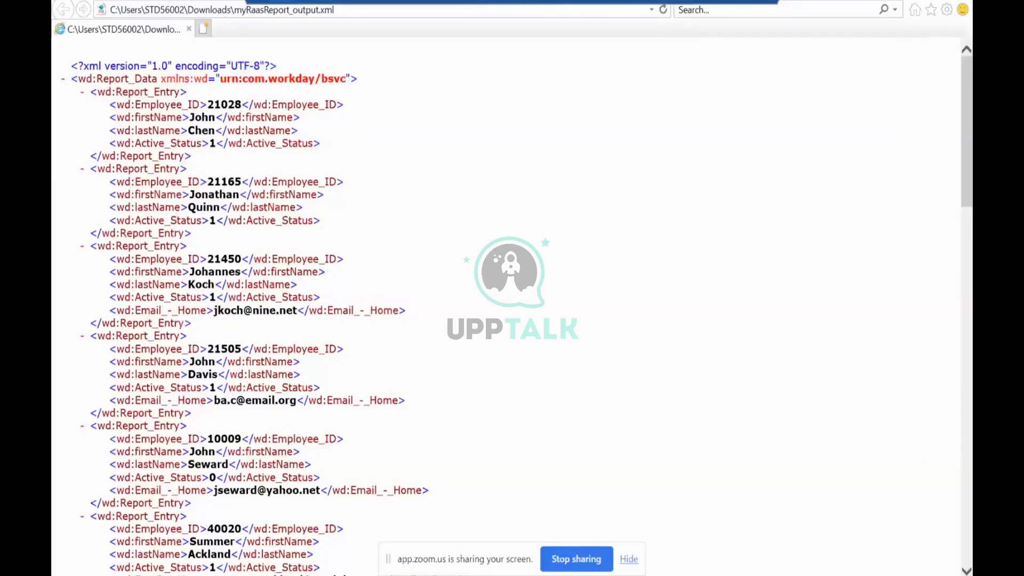
Compare the downloaded report output with the XML in Untitled9.xml, switching to the XML editor and back.
key("alt+Tab")
left_click(379, 291)
scroll(379, 291, "up", 5)
scroll(379, 291, "down", 2)
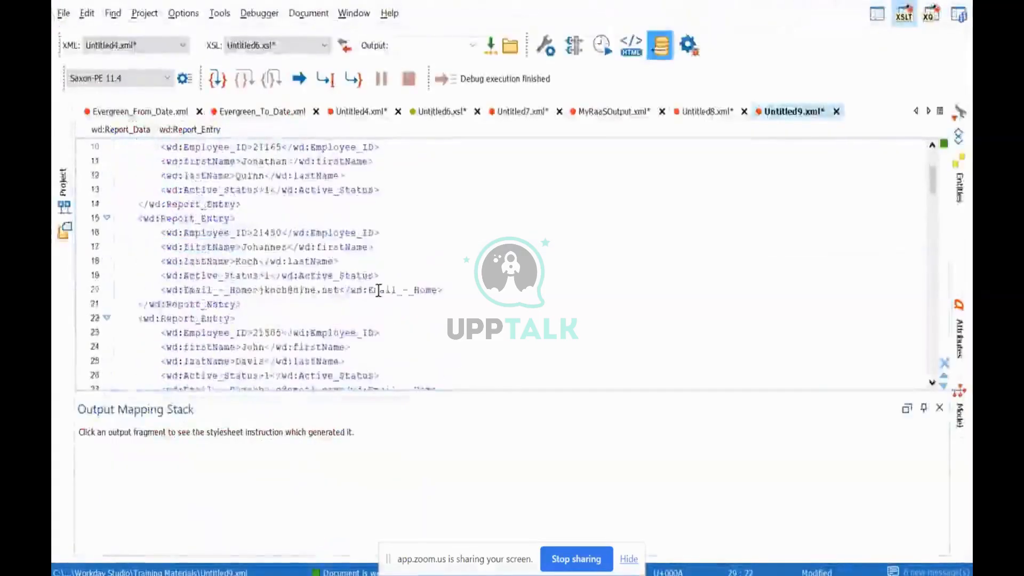
key("alt+Tab")
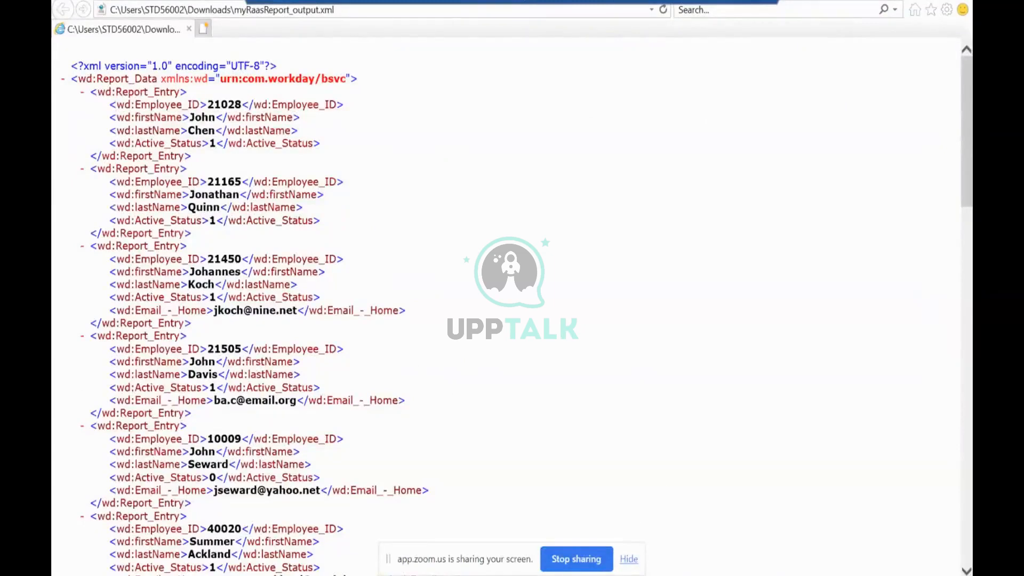
Switch to Workday Studio and review the Report Call flow alongside the downloaded XML output.
key("alt+Tab")
mouse_move(626, 257)
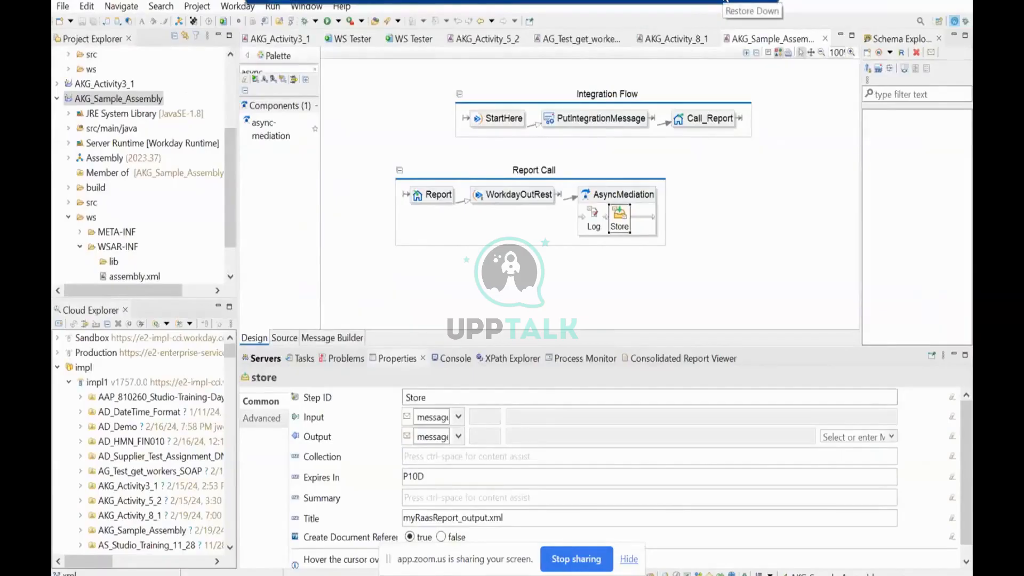
left_click(768, 230)
mouse_move(768, 233)
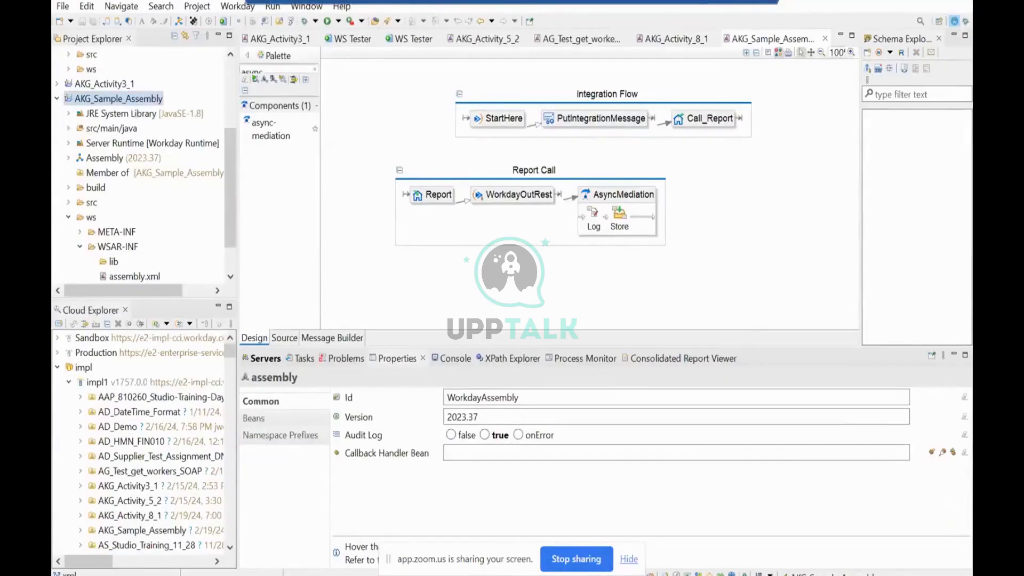
mouse_move(553, 284)
key("alt+Tab")
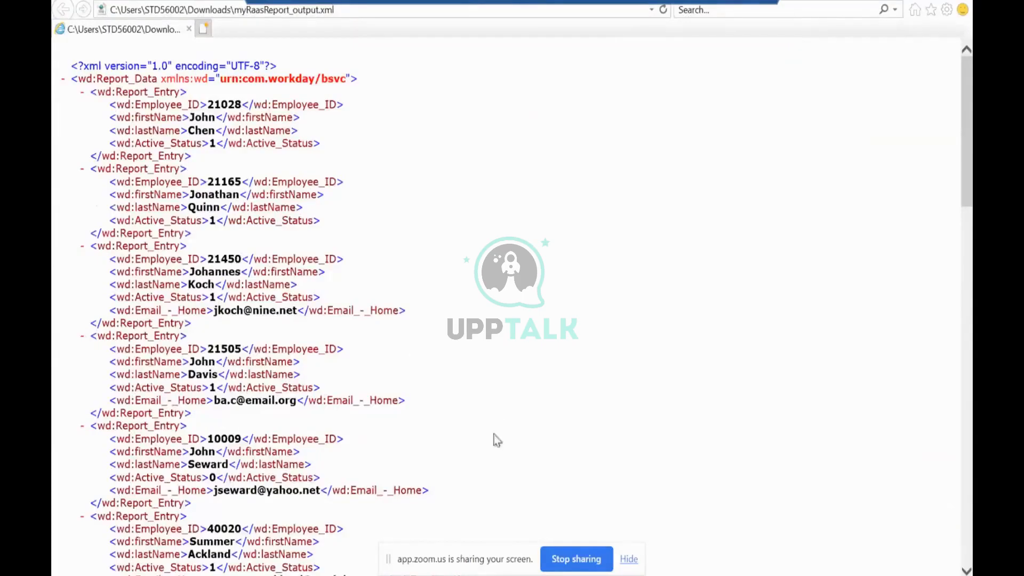
key("alt+Tab")
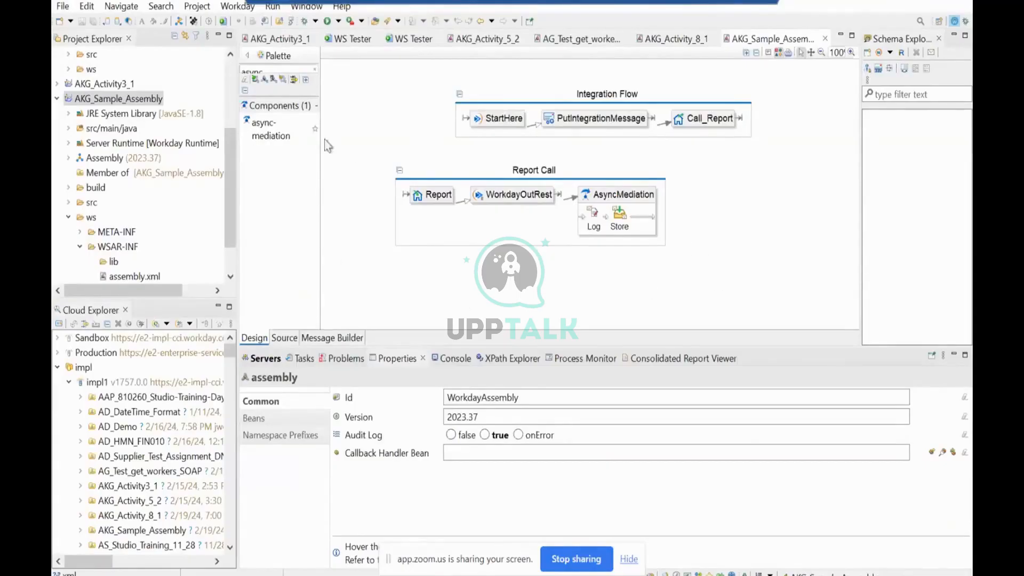
Find the xml-to-json transform among the components and insert it between the Log and Store steps of AsyncMediation.
double_click(306, 71)
key("BackSpace")
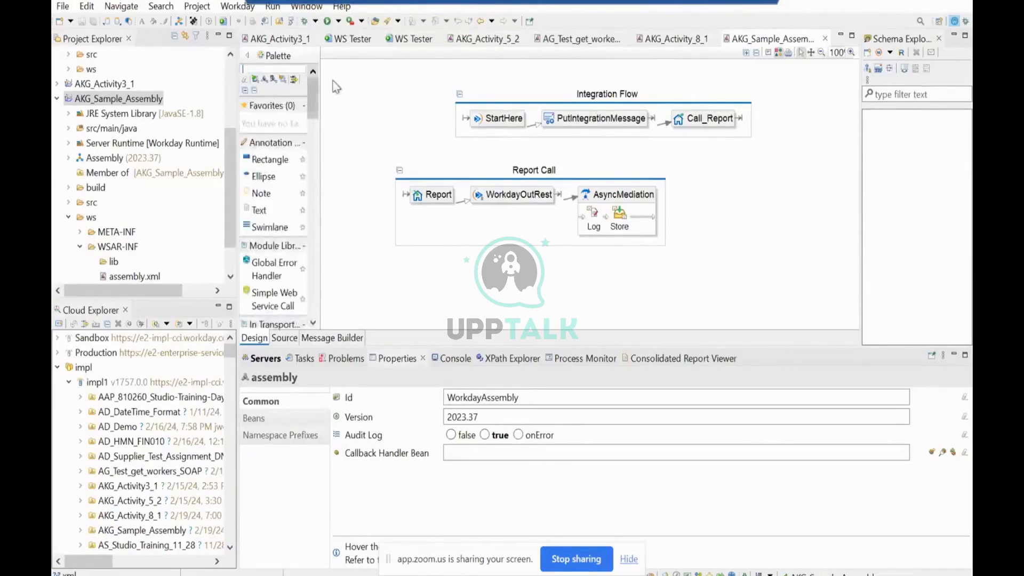
mouse_move(376, 85)
left_click(620, 223)
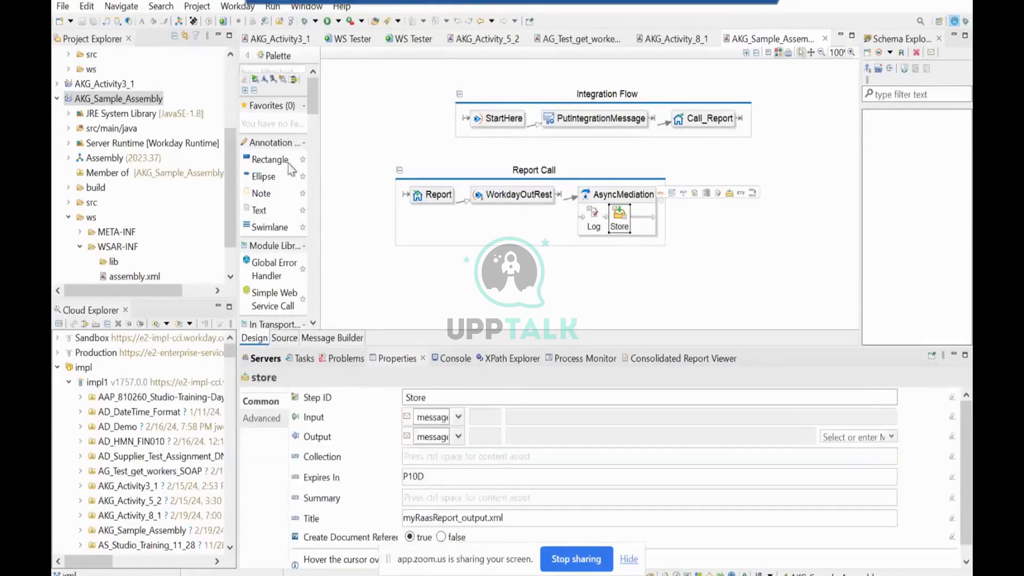
left_click(304, 70)
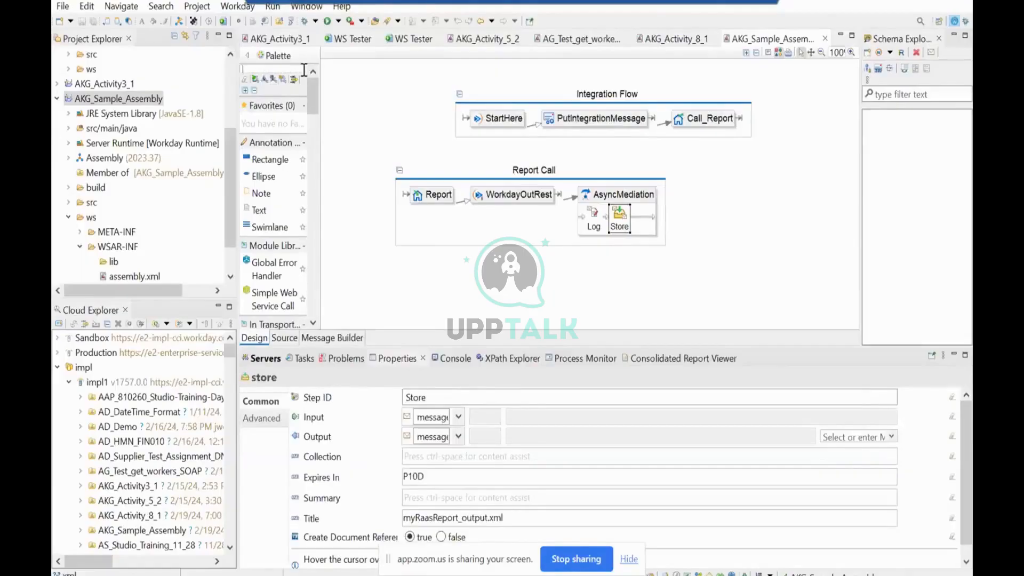
type("csv")
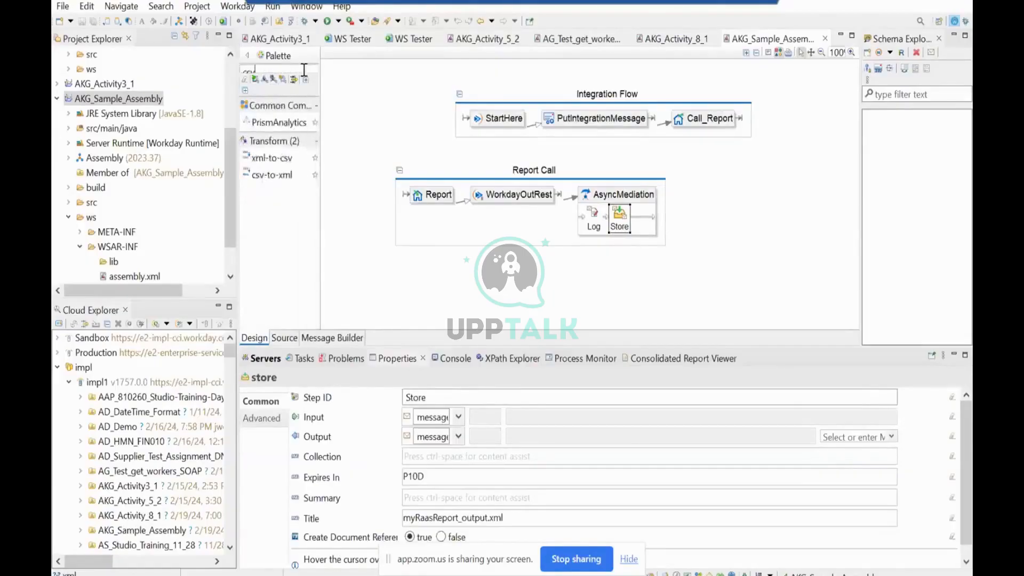
key("BackSpace")
key("BackSpace")
key("BackSpace")
type("xml")
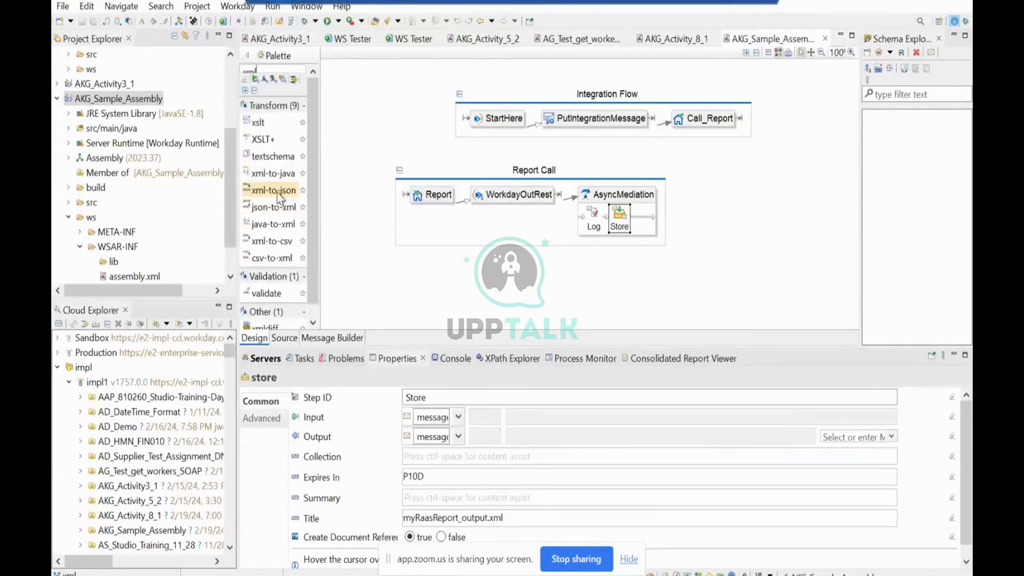
left_click_drag(277, 192, 612, 220)
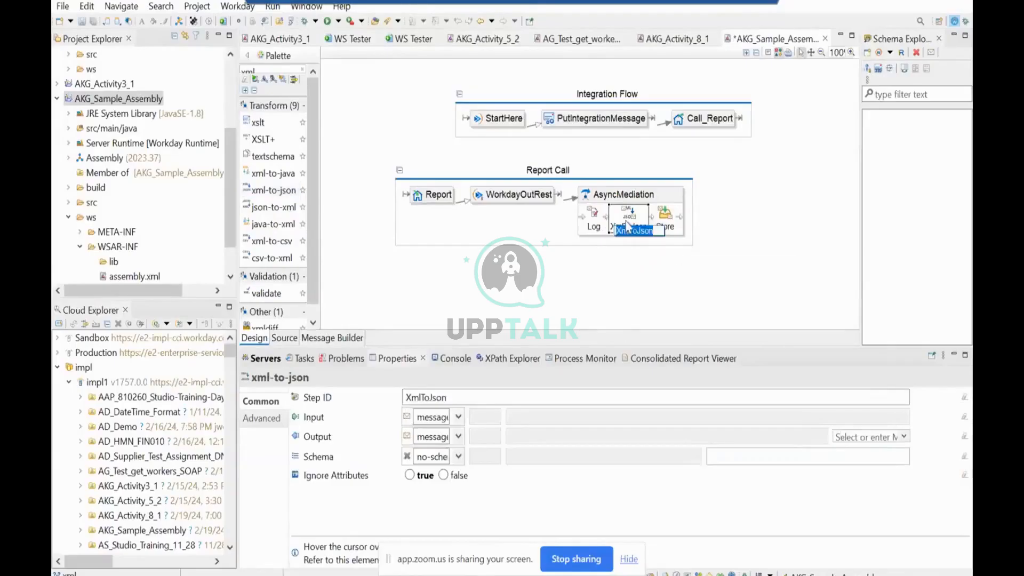
Review the common and advanced properties of the XmlToJson step and the properties of WorkdayOutRest.
left_click(259, 419)
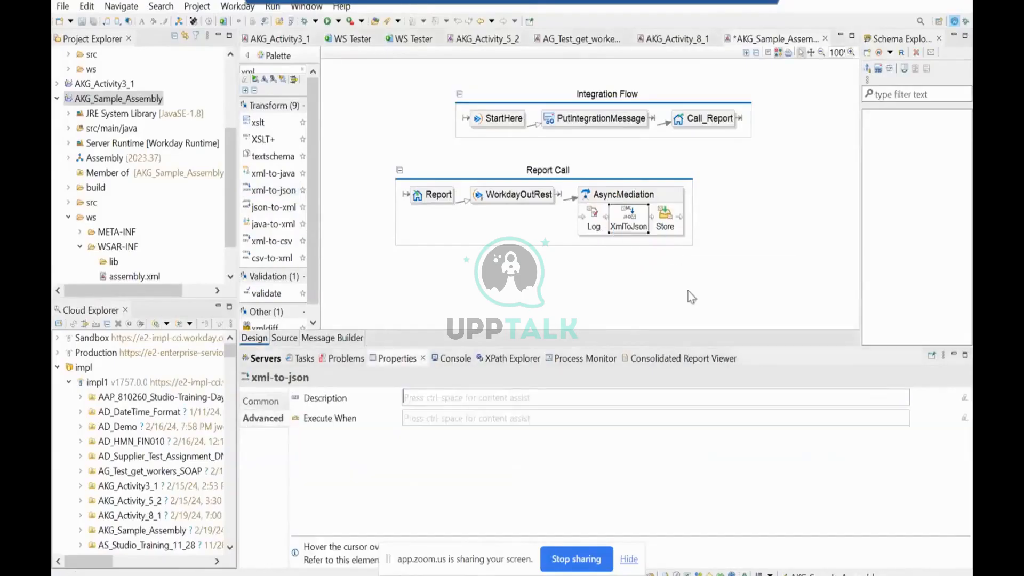
left_click(260, 401)
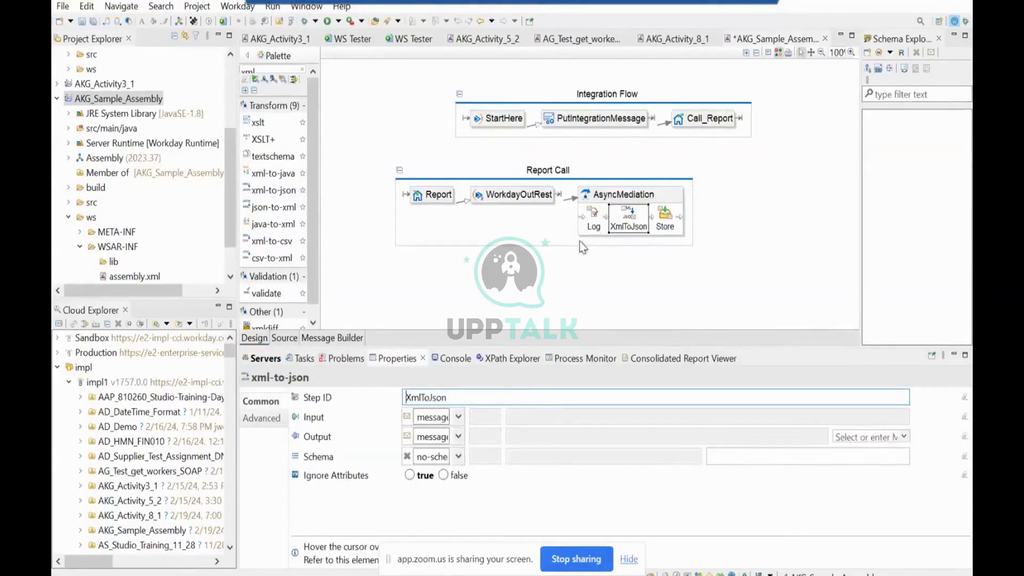
left_click(522, 197)
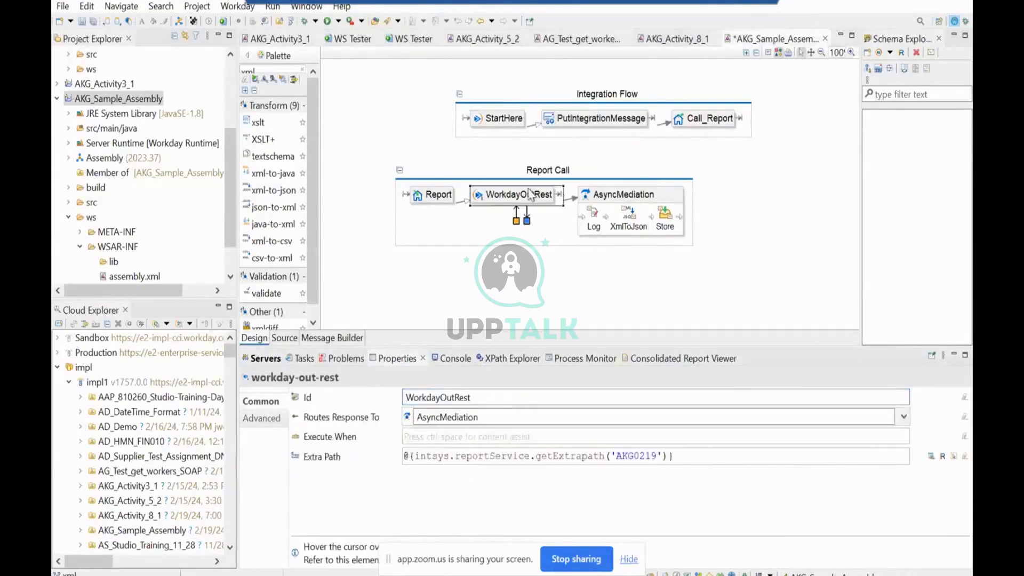
left_click(629, 226)
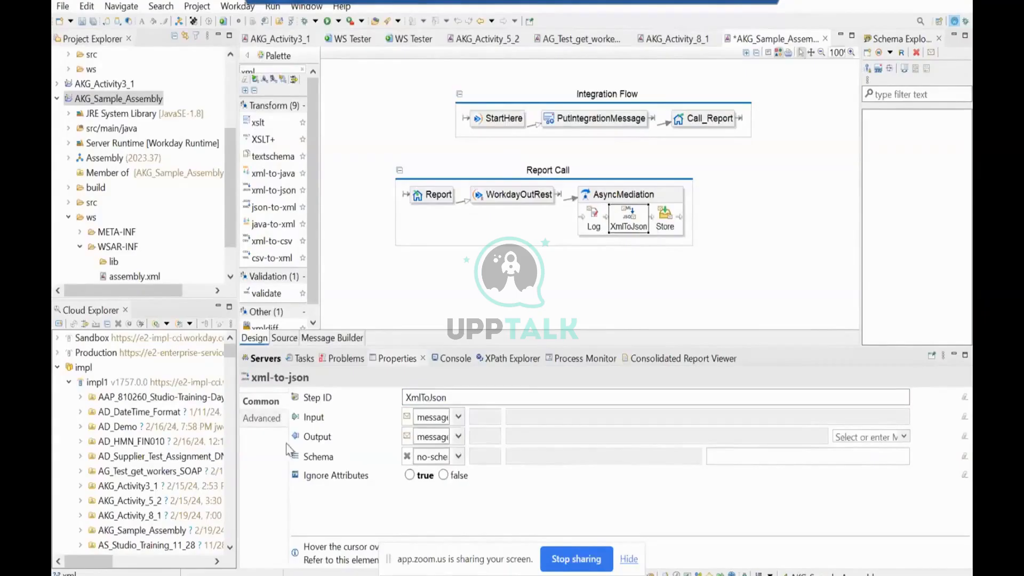
Set the Store step's title to myRaasReport_output.json and save the assembly.
left_click(669, 223)
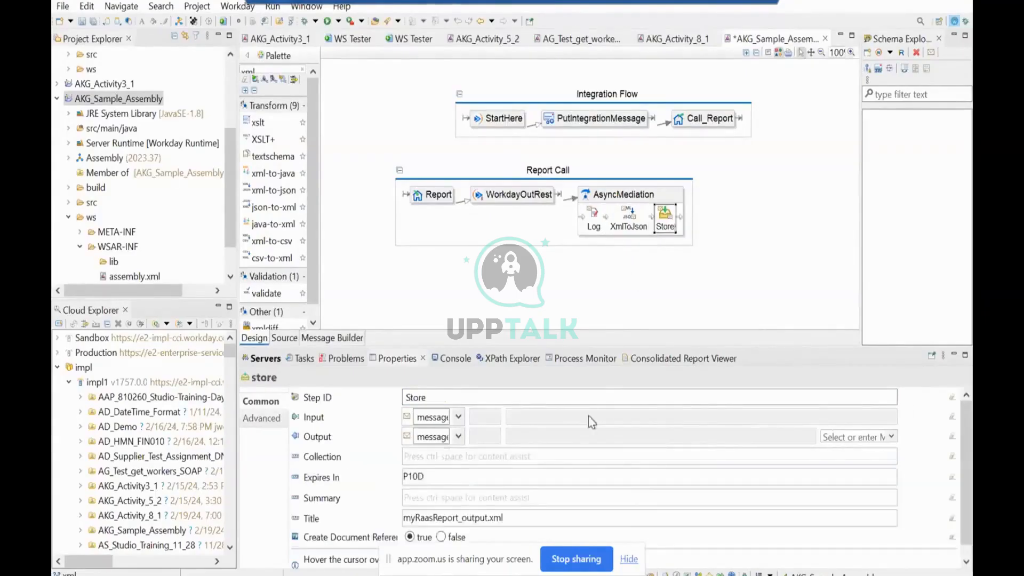
left_click(530, 518)
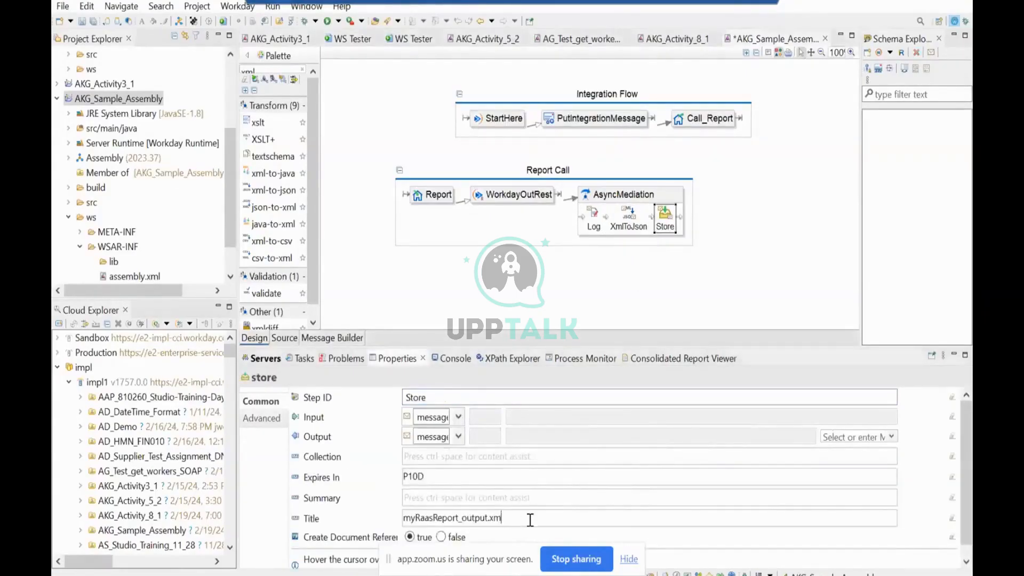
key("BackSpace")
key("BackSpace")
type("jso")
key("ctrl+s")
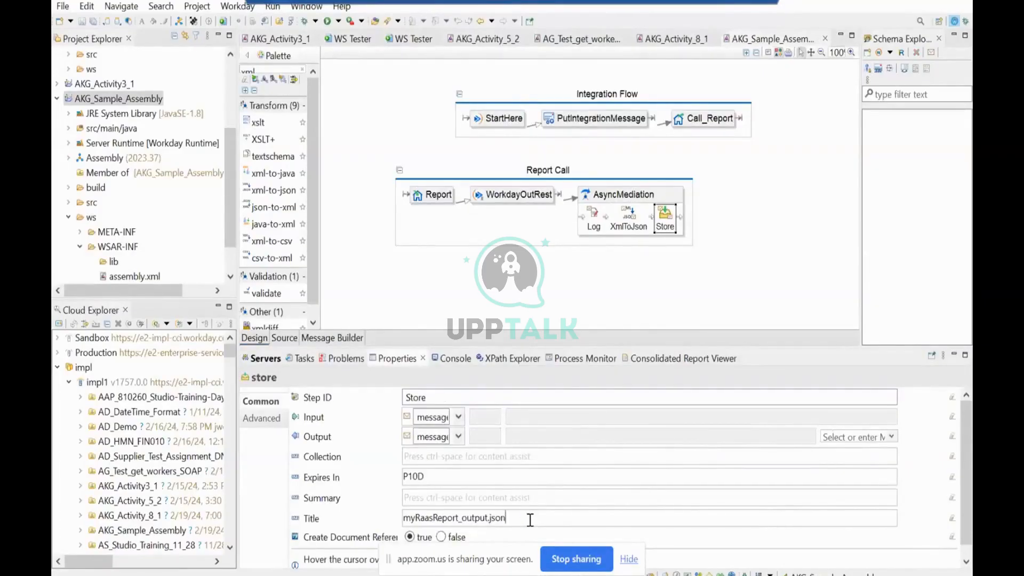
Check the advanced and common settings of the XmlToJson step again.
left_click(629, 216)
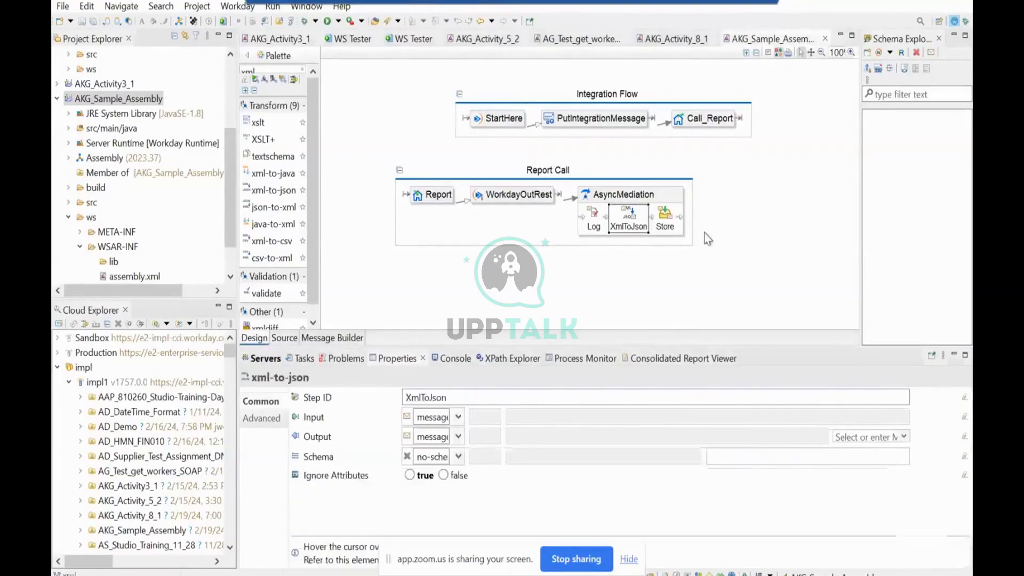
left_click(260, 418)
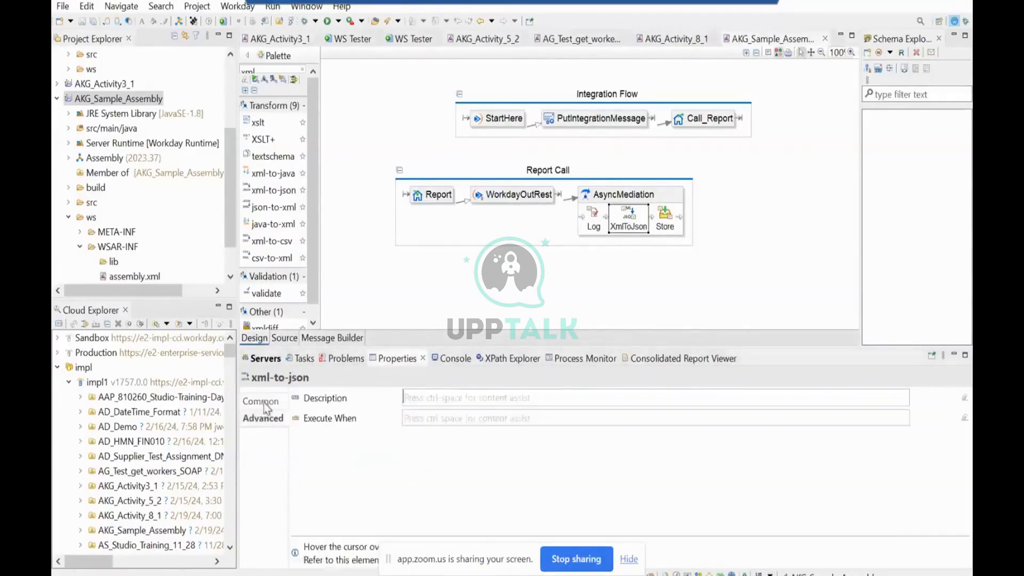
left_click(261, 401)
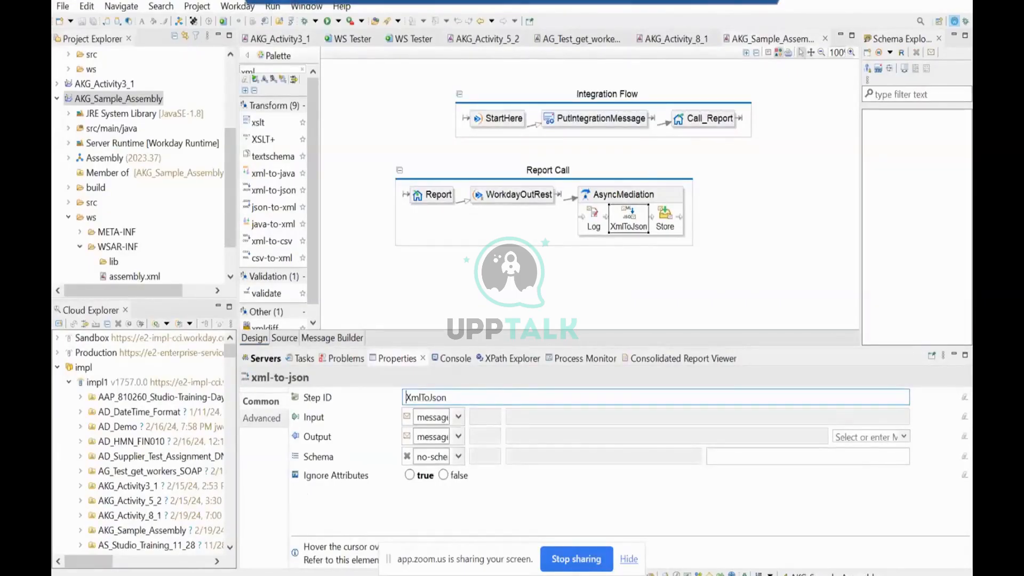
Deploy the AKG_Sample_Assembly project to the impl1 environment with the detailed outline shown.
left_click(140, 101)
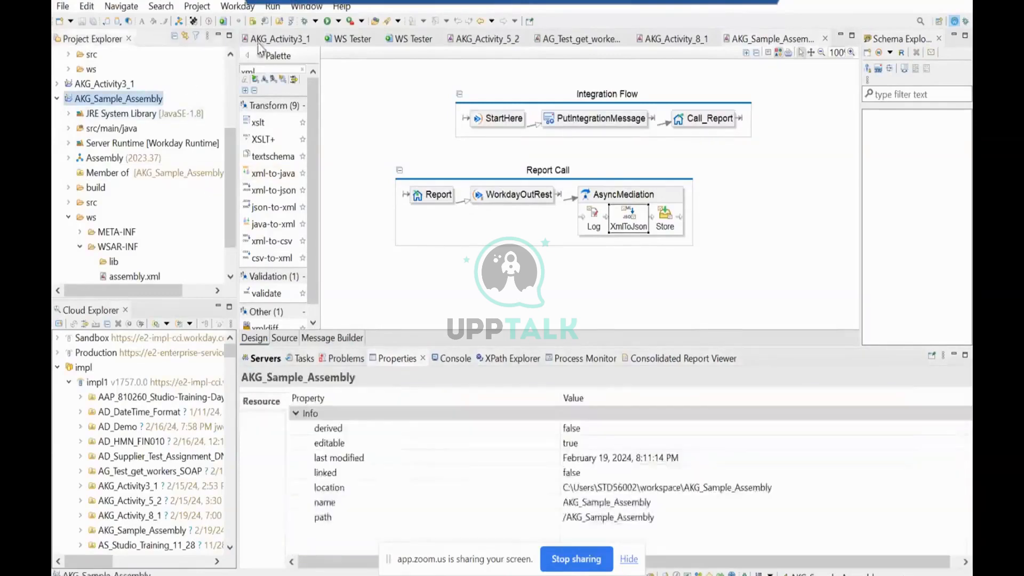
left_click(209, 22)
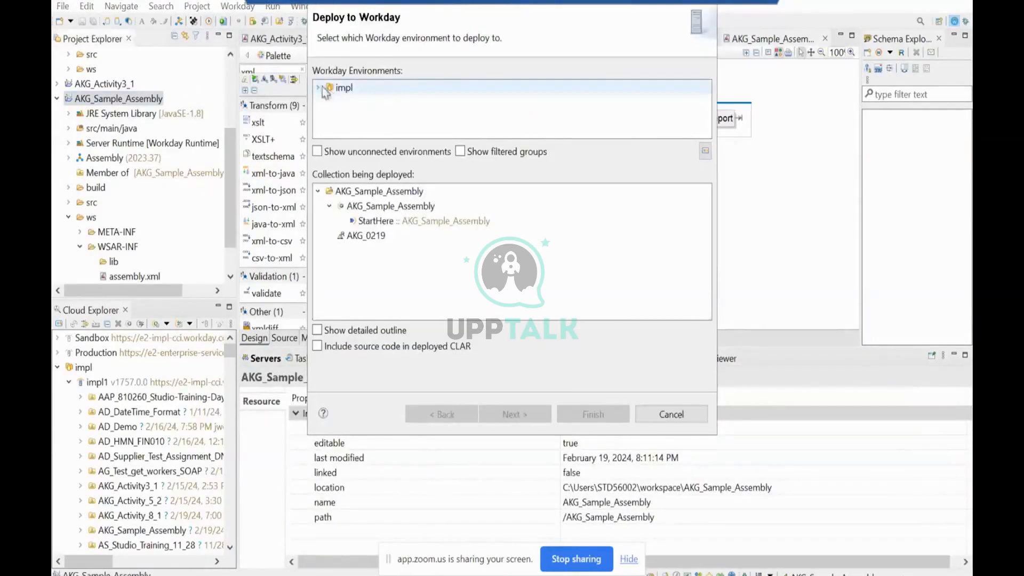
left_click(320, 88)
left_click(352, 102)
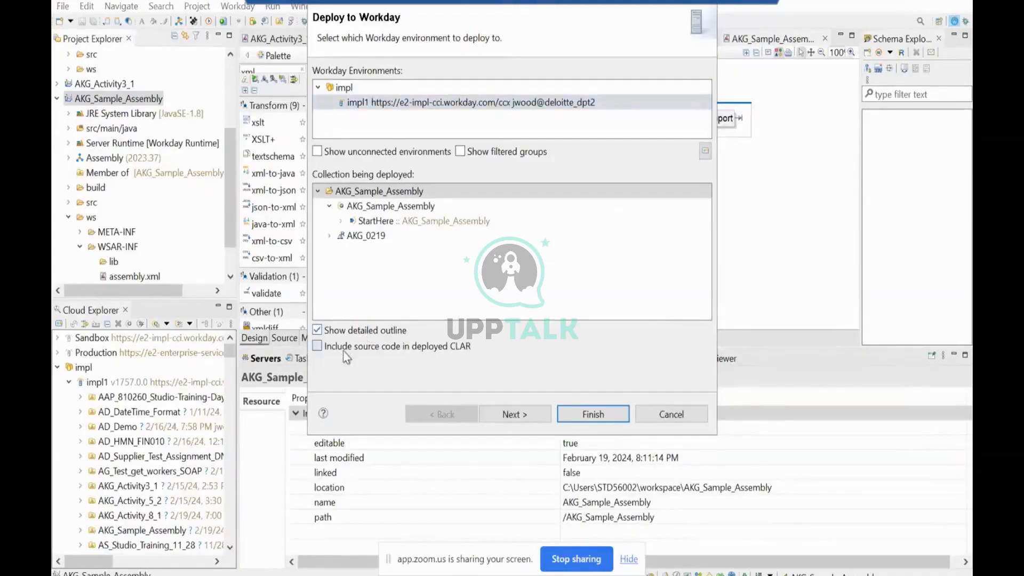
left_click(513, 415)
left_click(593, 415)
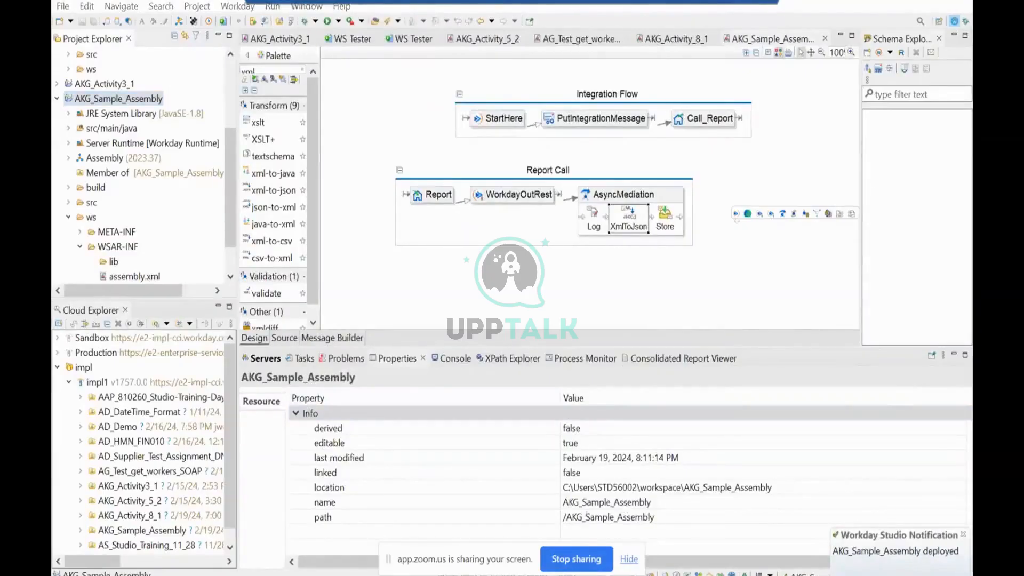
Switch to Workday in the browser, relaunch the AKG_Sample_Assembly integration with its existing request name, and refresh the process status.
key("alt+Tab")
left_click(440, 84)
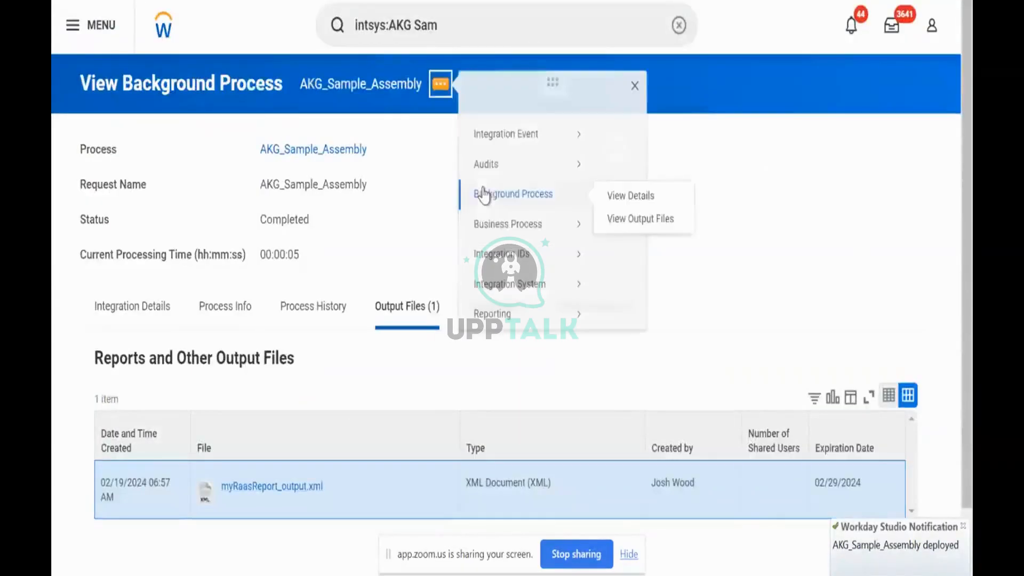
mouse_move(506, 153)
left_click(627, 155)
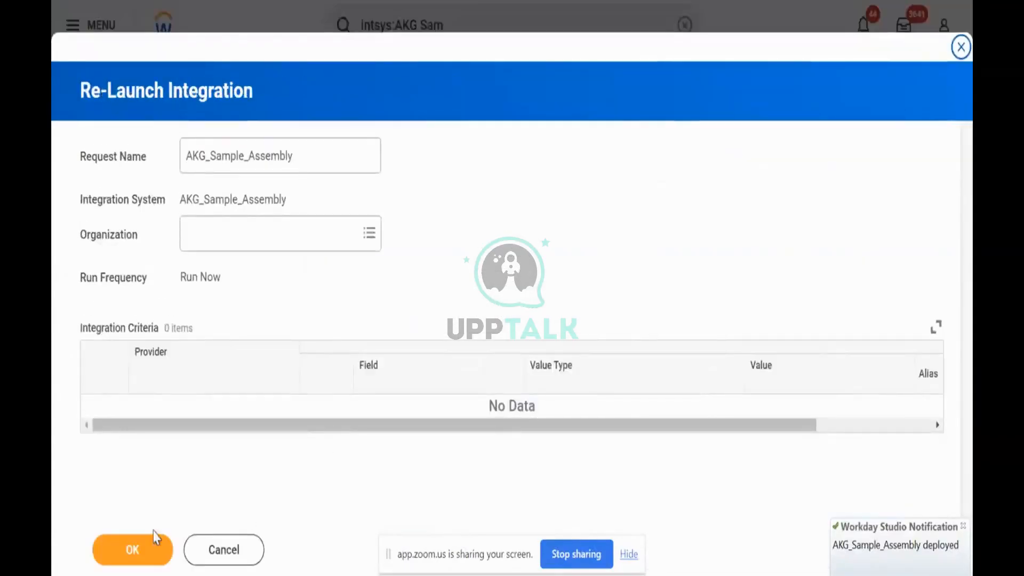
left_click(138, 549)
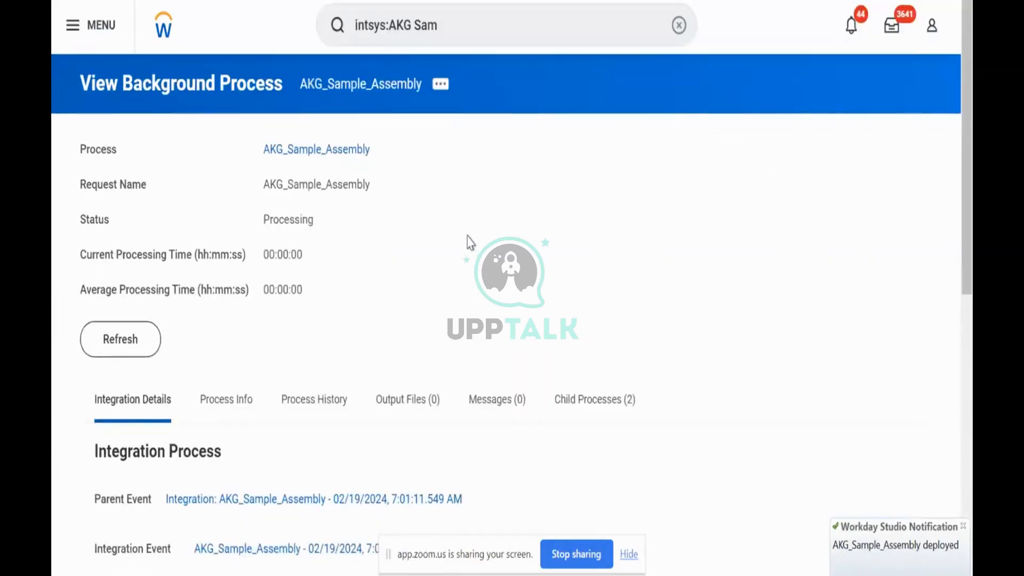
left_click(154, 349)
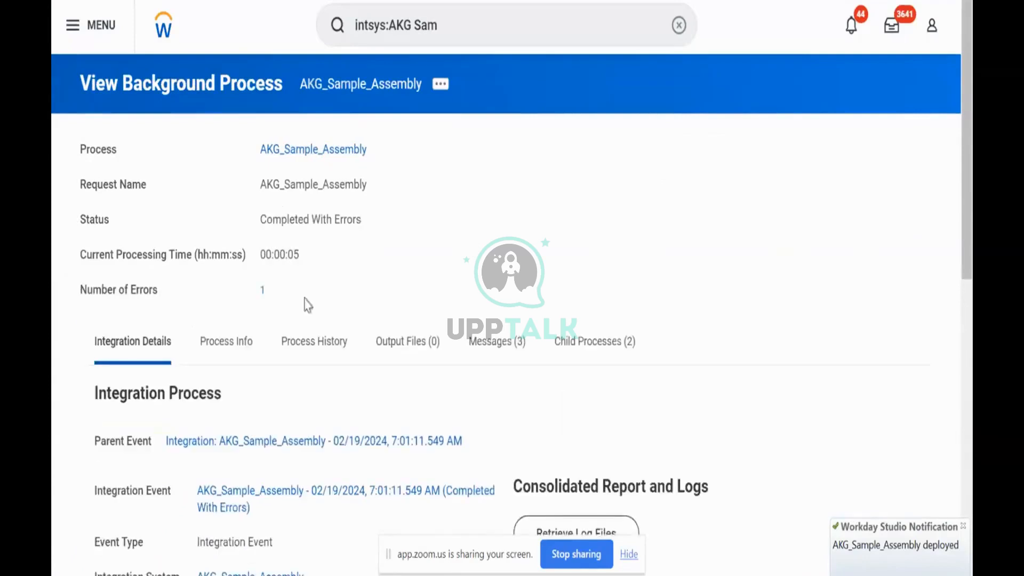
Read the error details of the AKG_Sample_Assembly background process, close them, and switch back to Workday Studio.
left_click(263, 289)
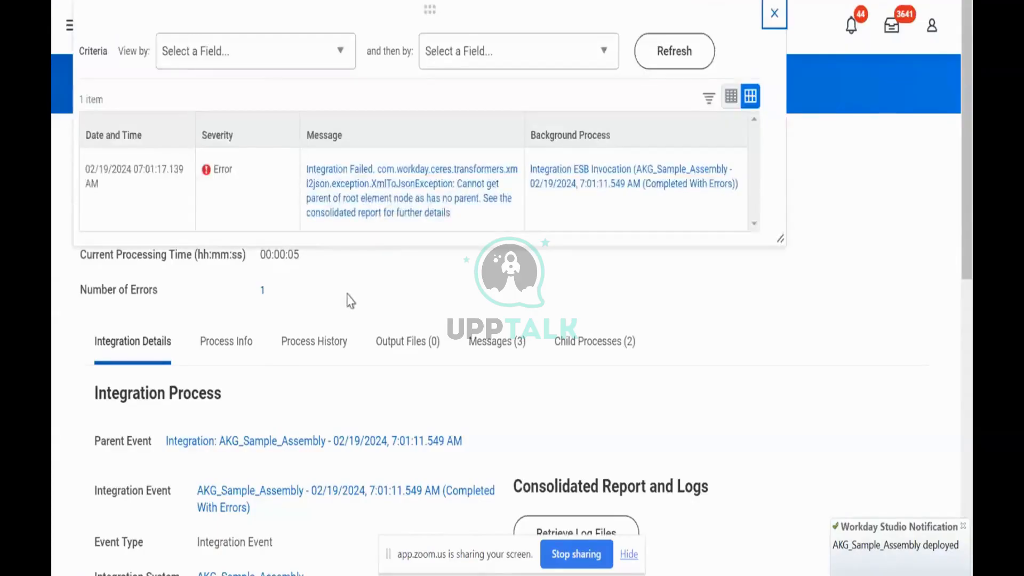
left_click(773, 14)
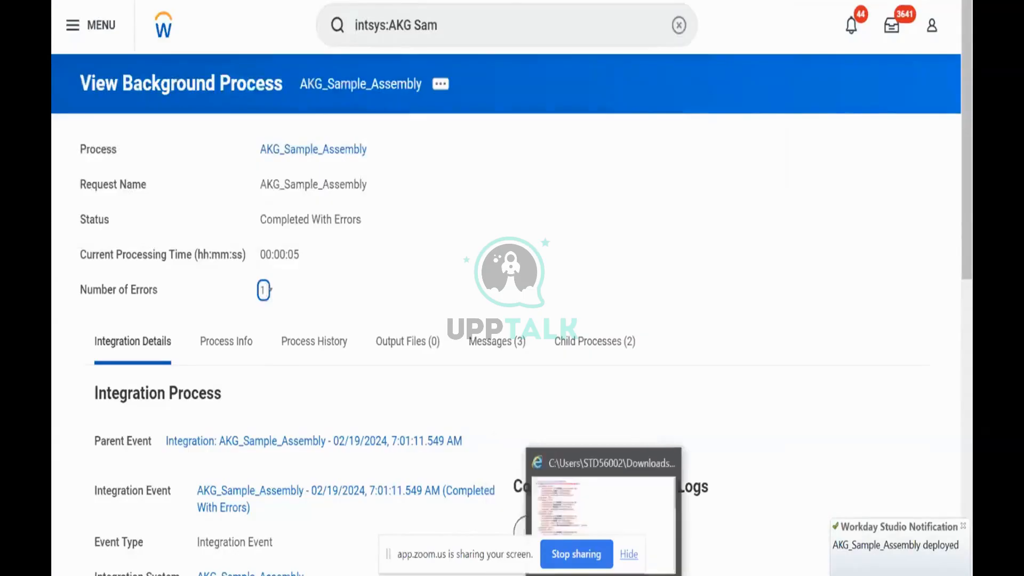
left_click(568, 575)
left_click(567, 501)
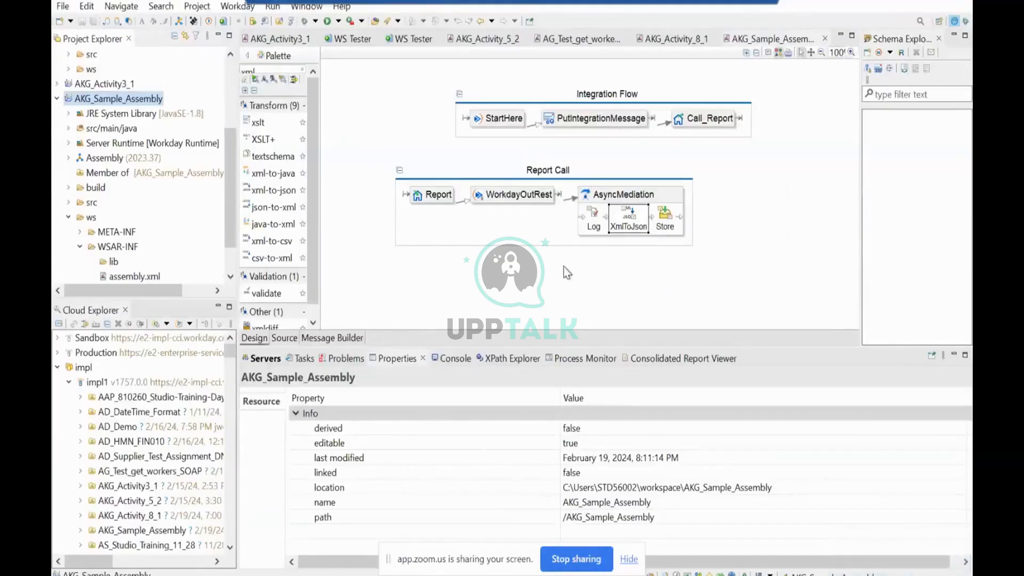
Inspect the XmlToJson step's common and advanced settings, including the available schema source options.
left_click(629, 225)
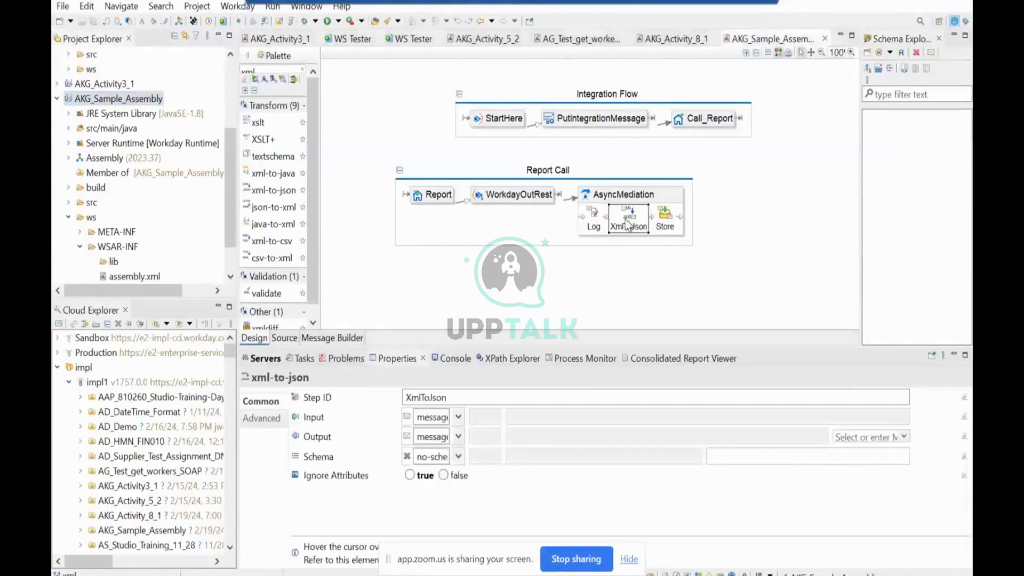
left_click(628, 225)
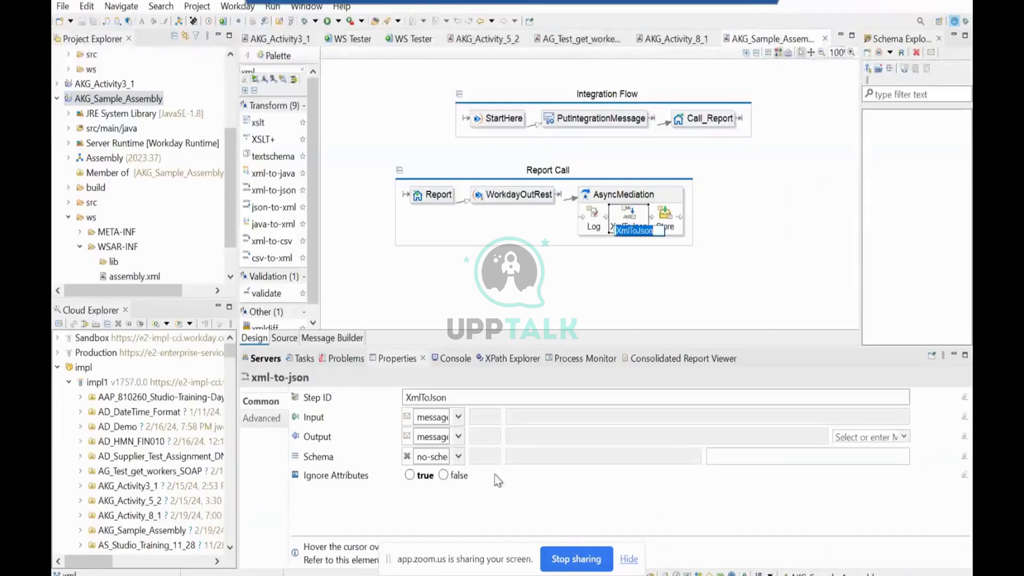
left_click(459, 457)
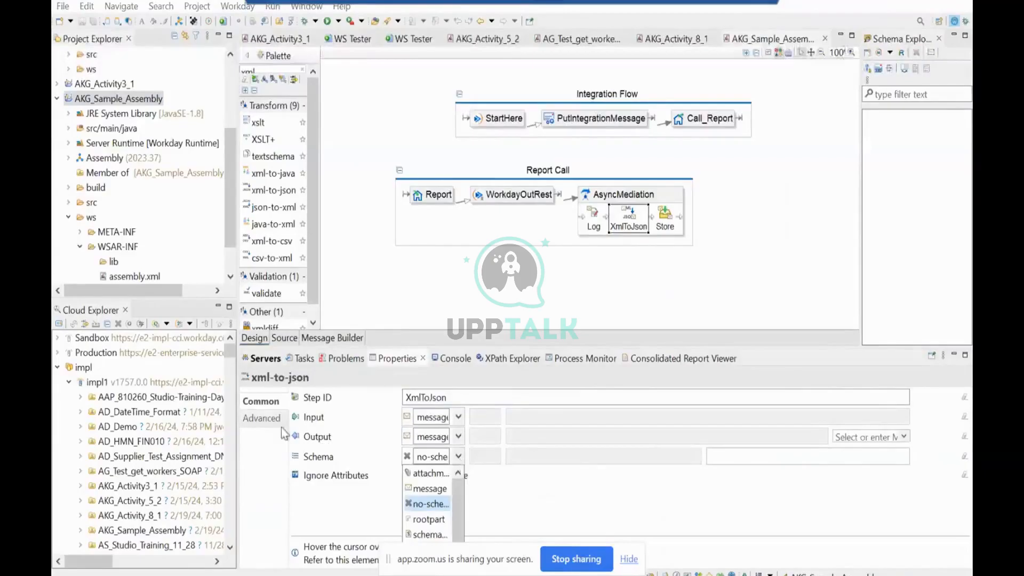
left_click(263, 418)
left_click(264, 404)
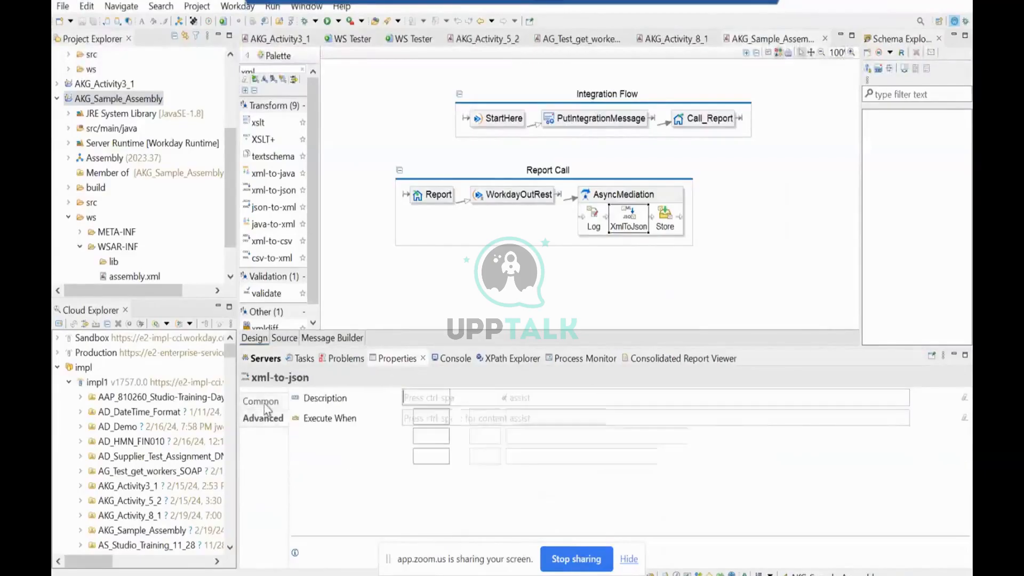
left_click(459, 457)
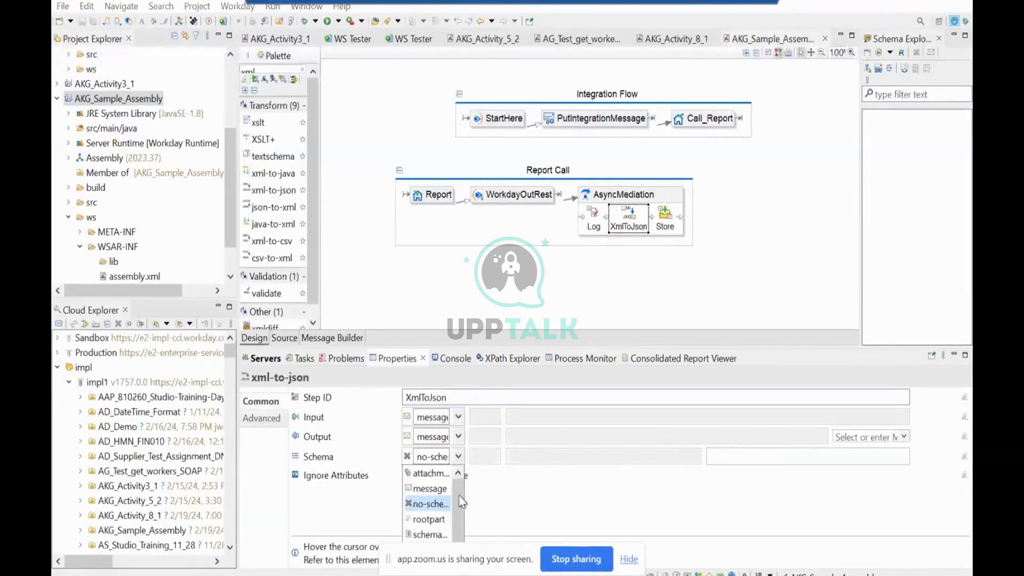
scroll(461, 520, "down", 1)
left_click_drag(461, 515, 464, 492)
left_click(537, 495)
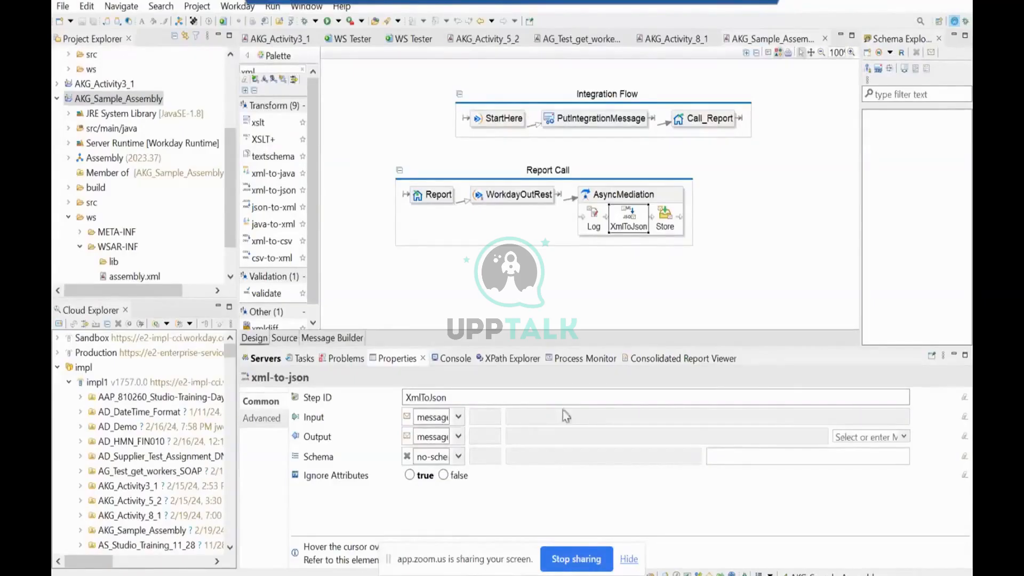
Delete the XmlToJson step from AsyncMediation in the Report Call flow and save the assembly.
mouse_move(603, 279)
left_click(633, 263)
left_click(627, 228)
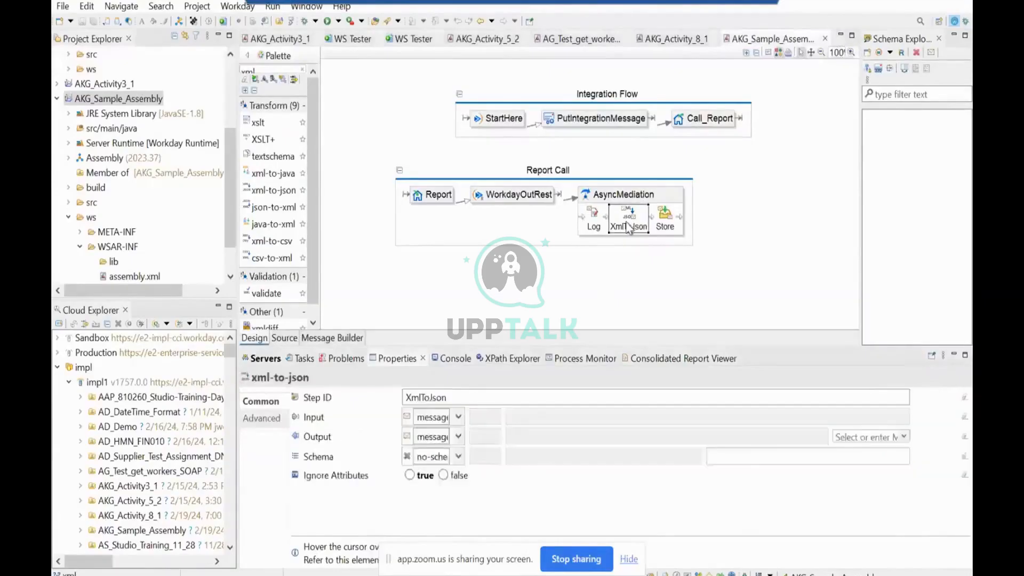
key("Delete")
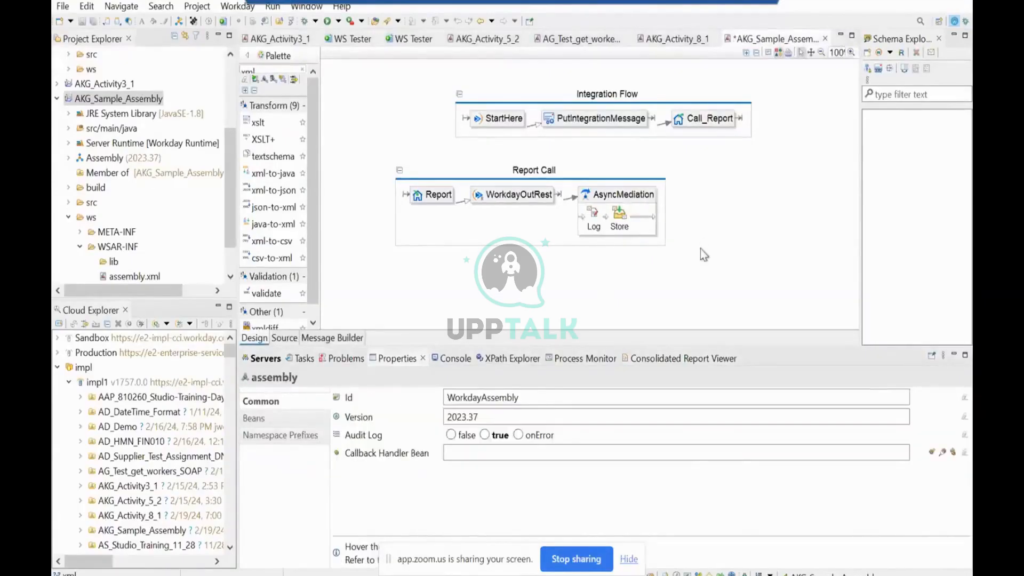
key("ctrl+s")
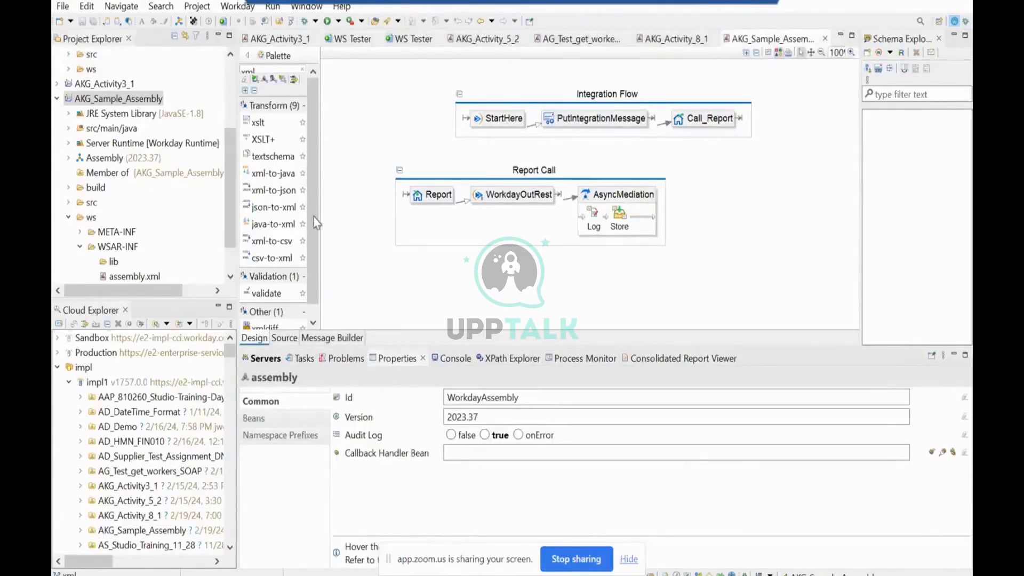
scroll(311, 216, "down", 1)
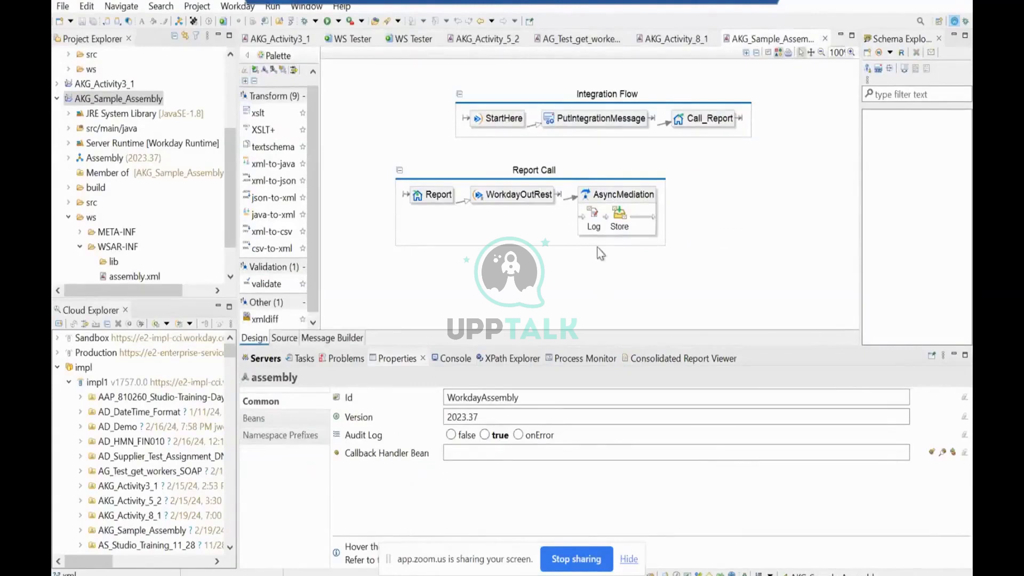
mouse_move(601, 254)
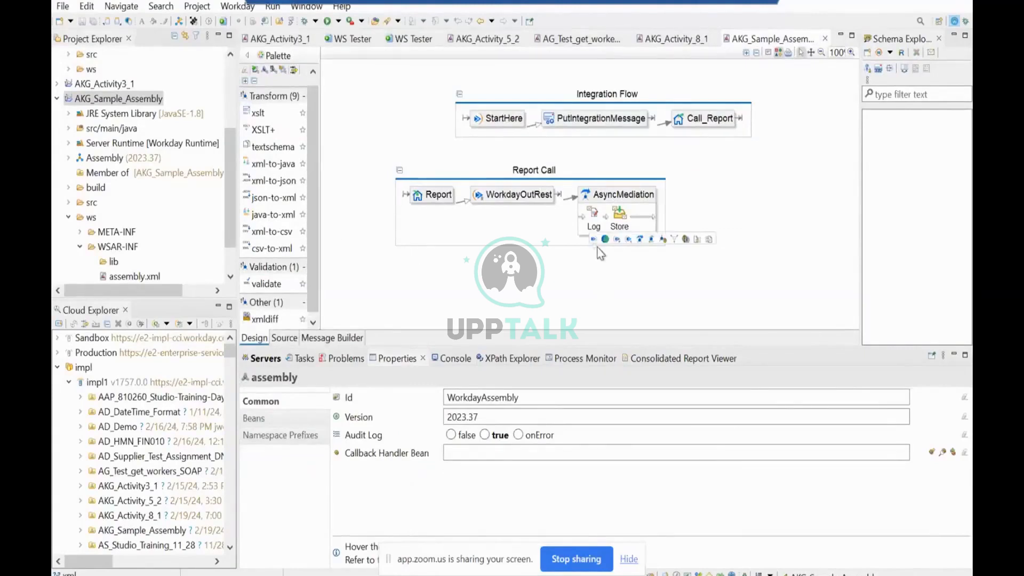
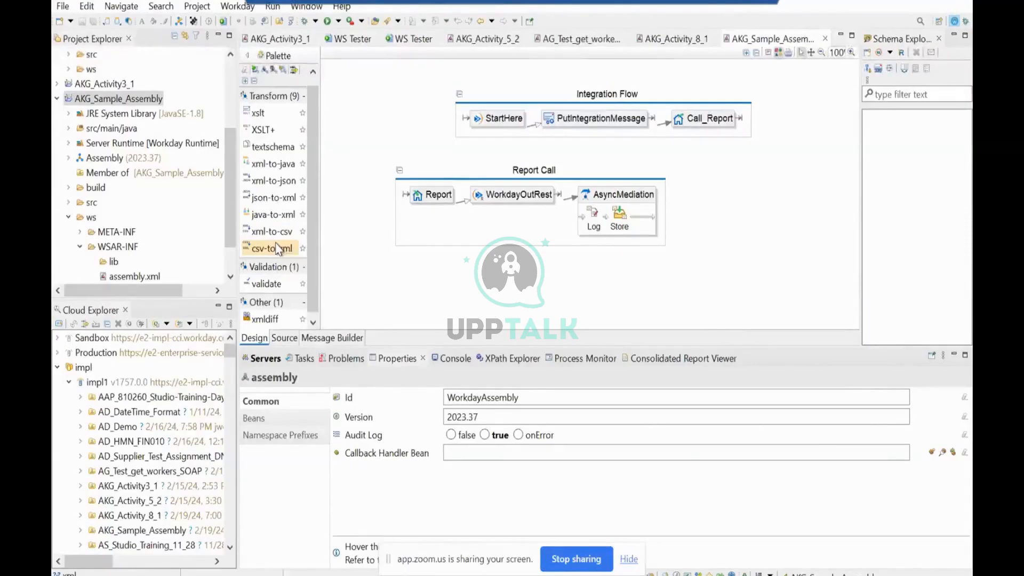
Insert an xml-to-csv step between Log and Store in AsyncMediation of the Report Call flow, and save the assembly.
mouse_move(405, 268)
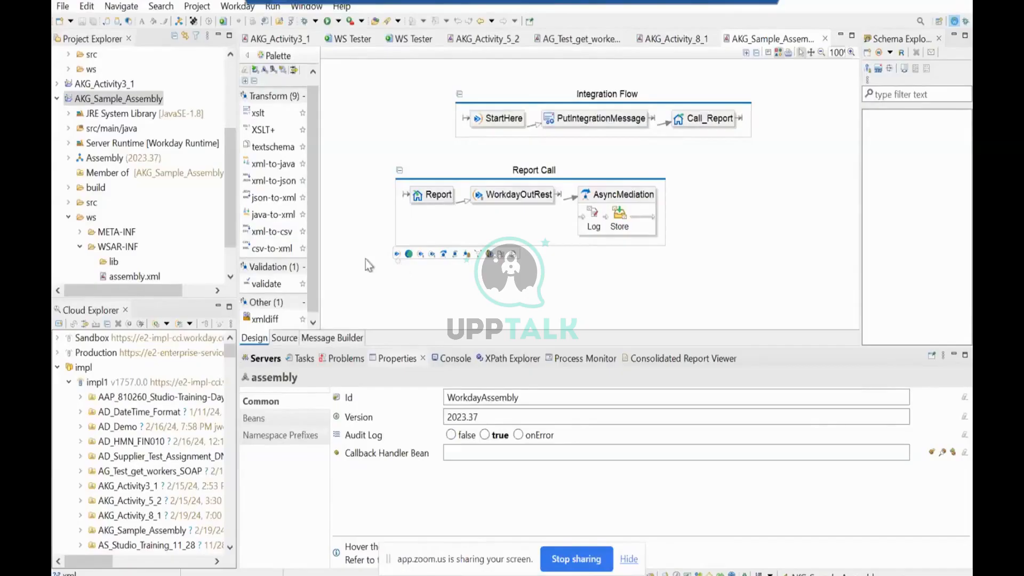
left_click_drag(267, 233, 614, 230)
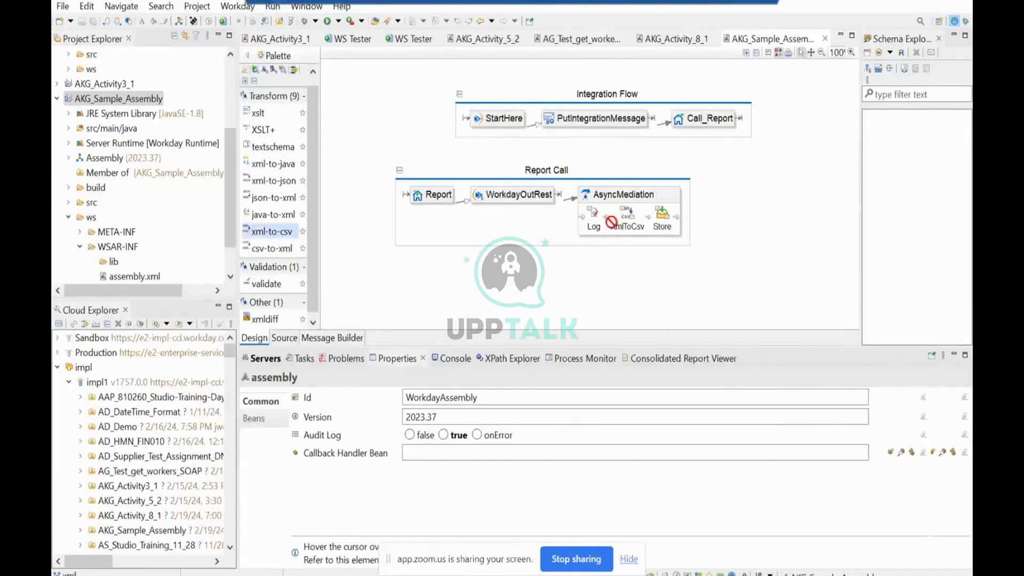
left_click(713, 278)
left_click(634, 223)
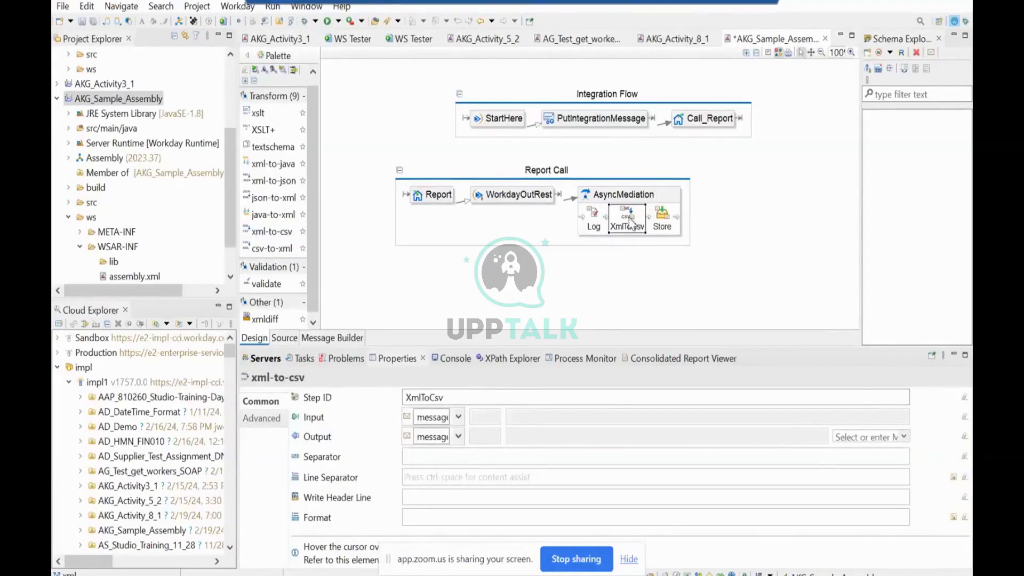
mouse_move(628, 240)
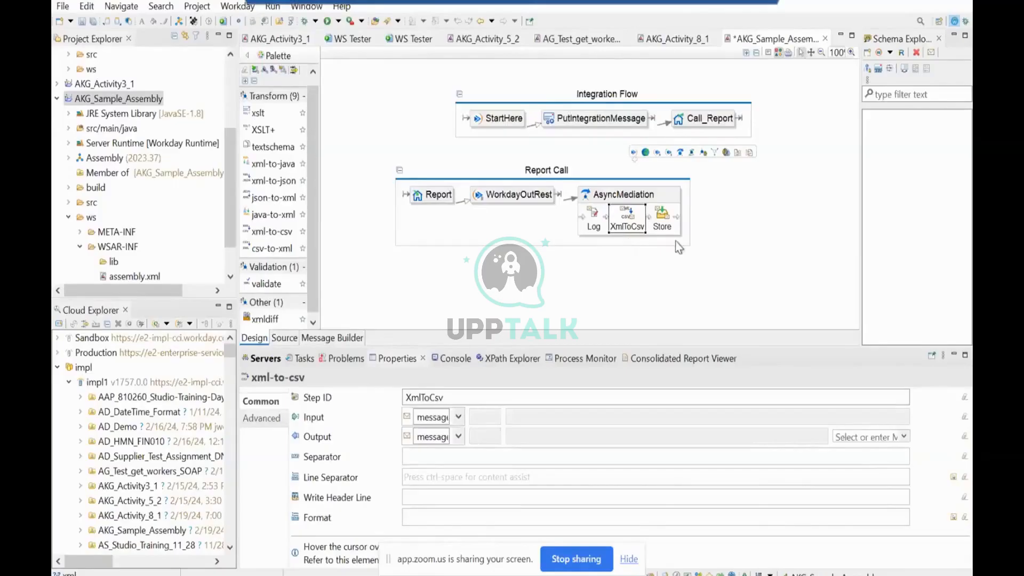
mouse_move(676, 242)
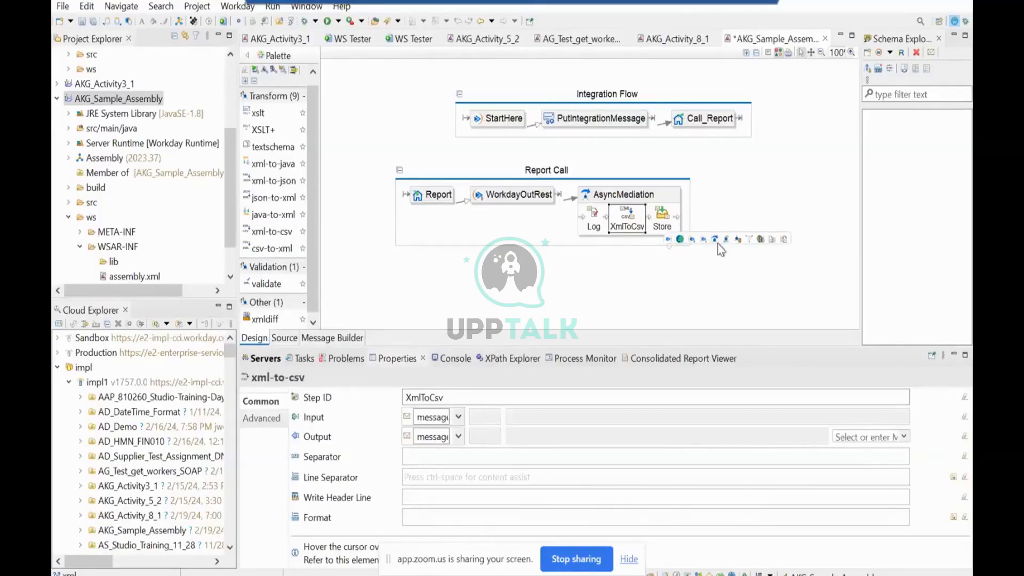
key("ctrl+s")
Add a separate async-mediation component below the Report Call flow and place a Write step inside it.
left_click(283, 71)
type("asy")
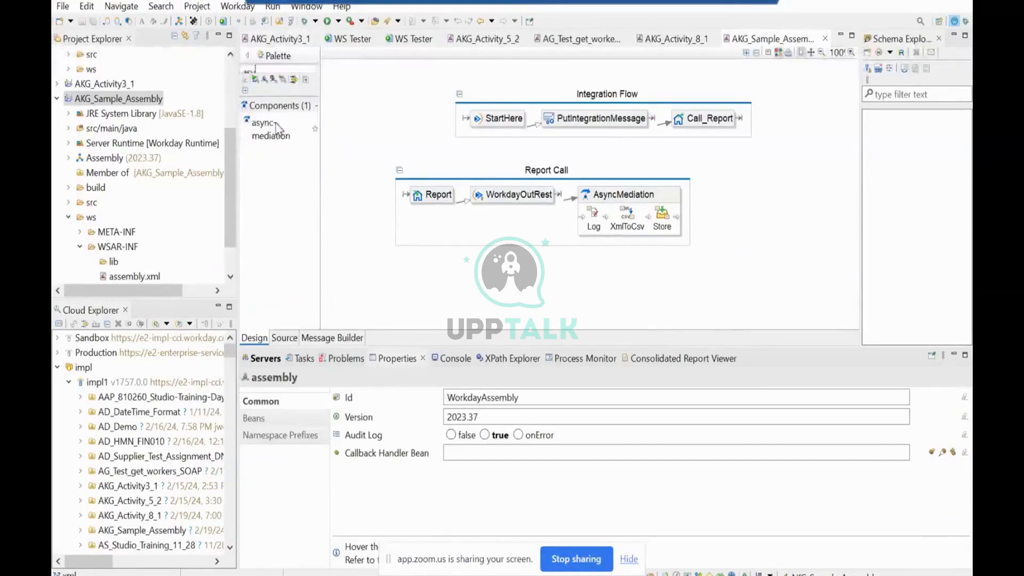
left_click_drag(275, 132, 422, 269)
left_click(596, 297)
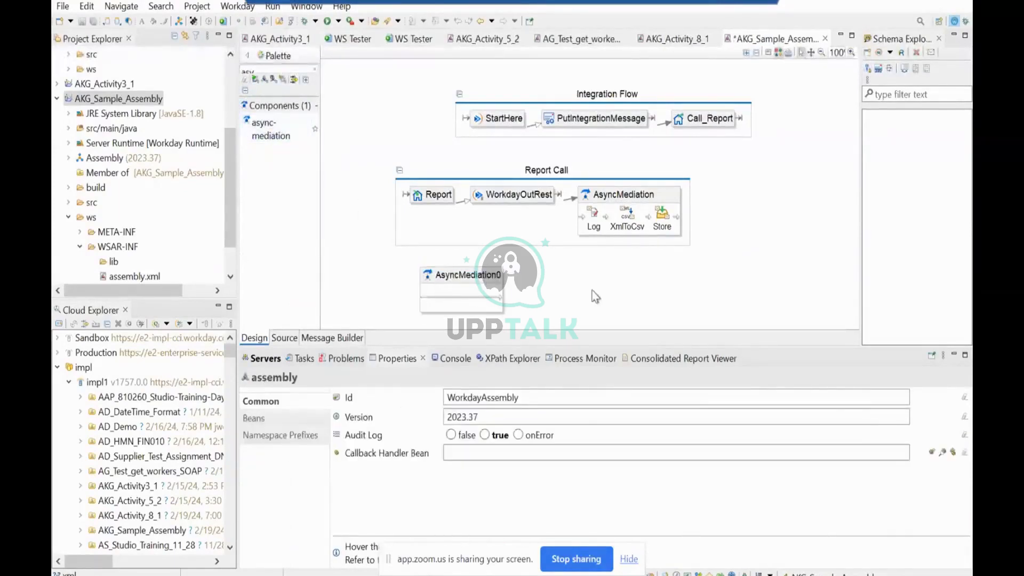
mouse_move(579, 289)
mouse_move(484, 305)
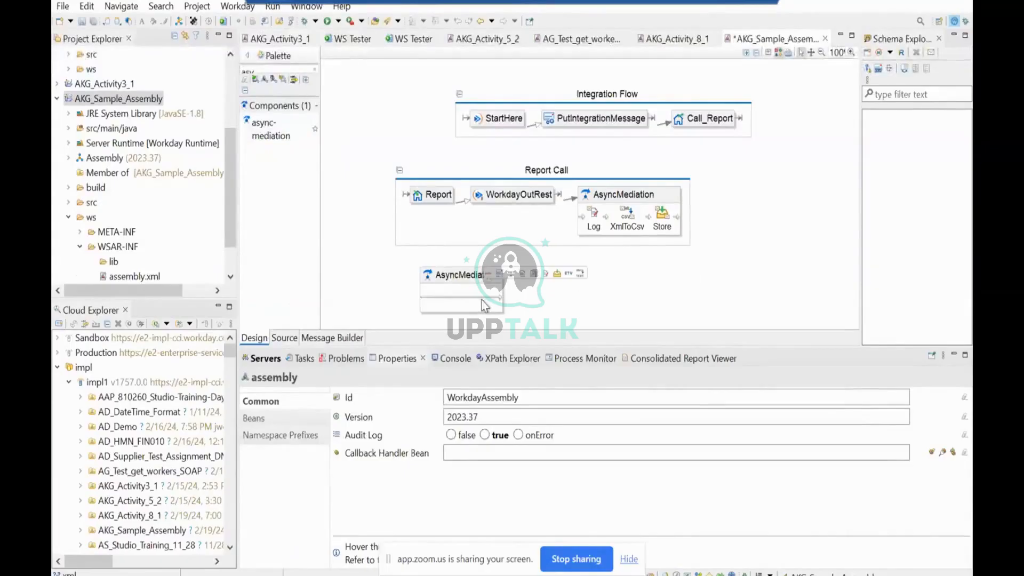
left_click(521, 274)
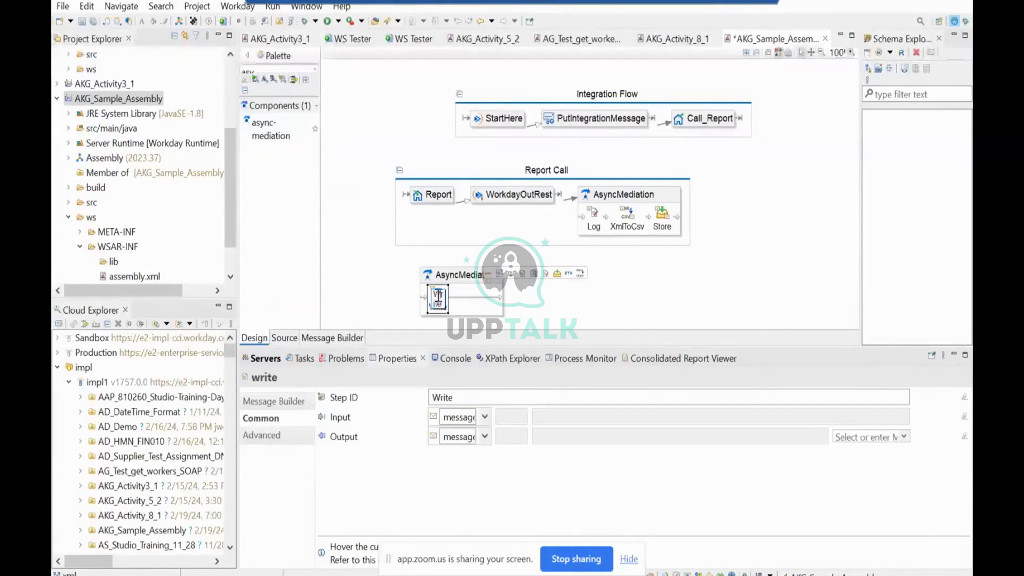
Replace the Write step's message-content with a text element containing the copied comma-separated worker records, and save the assembly.
left_click(288, 400)
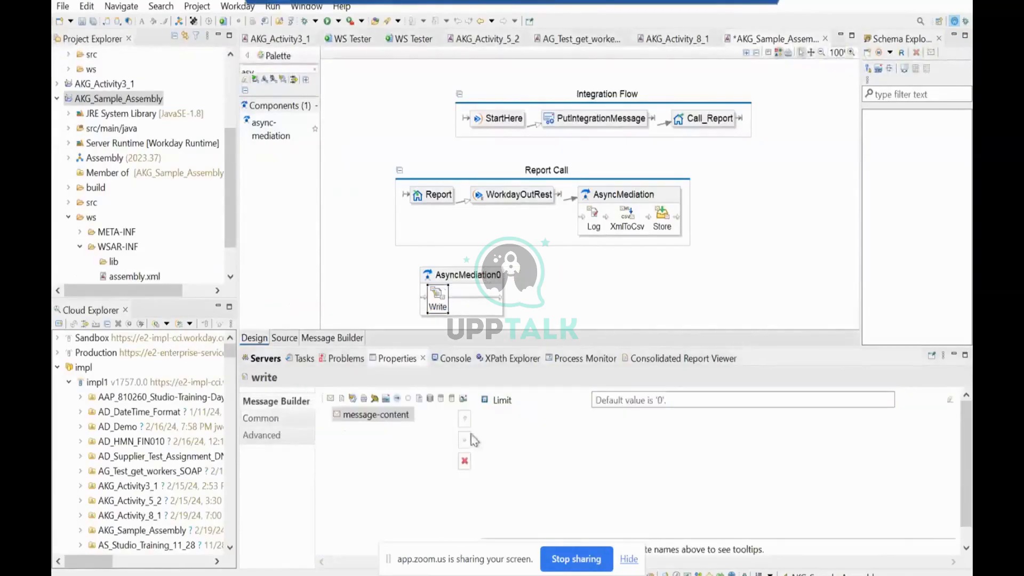
left_click(465, 461)
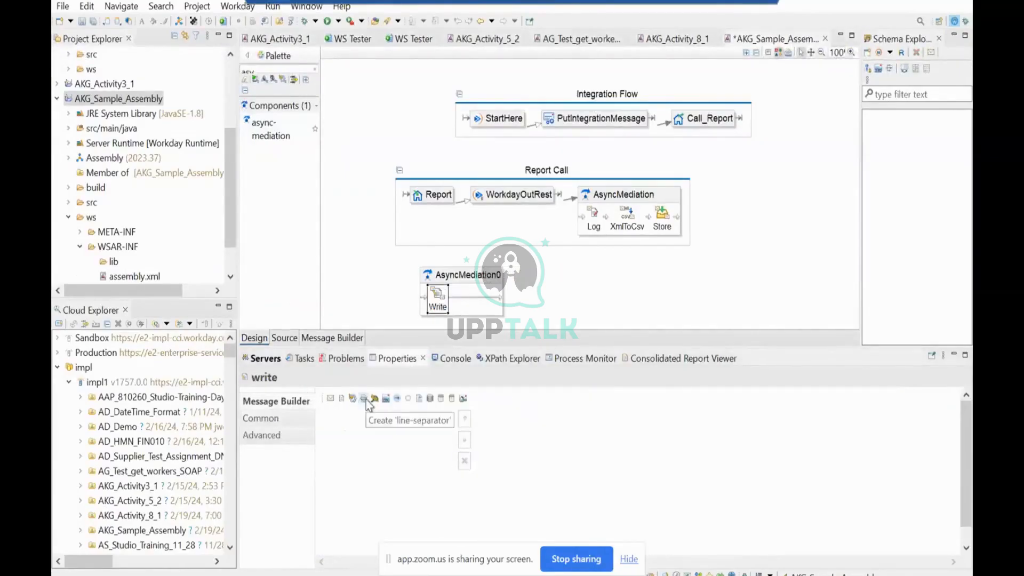
left_click(364, 398)
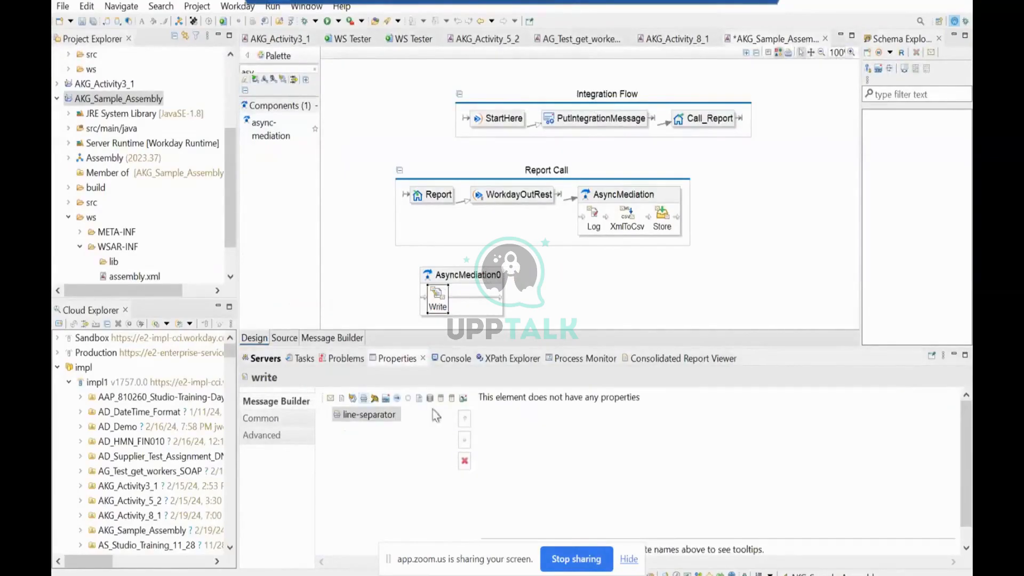
left_click(464, 461)
left_click(342, 398)
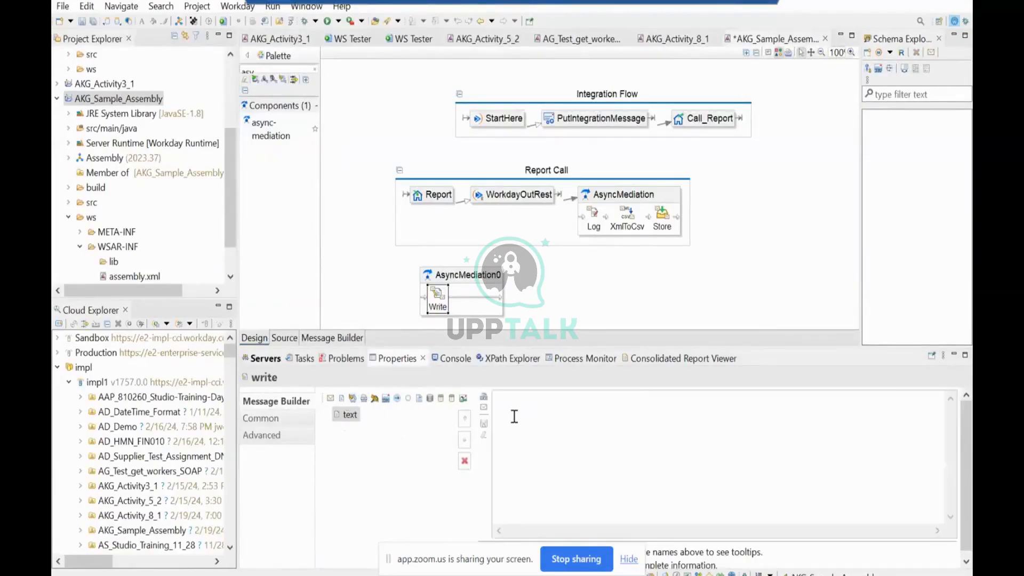
left_click(521, 407)
key("ctrl+v")
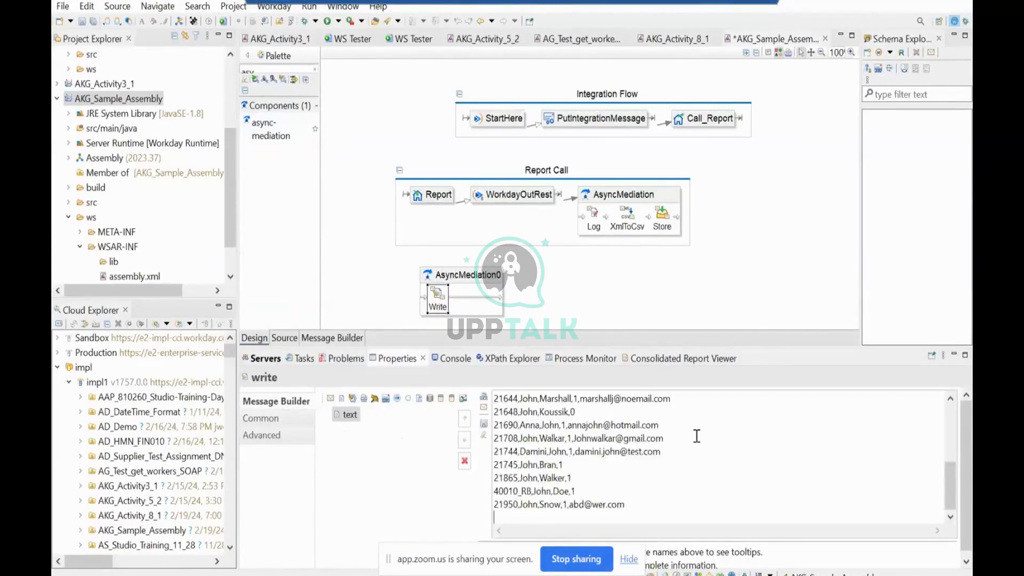
key("ctrl+s")
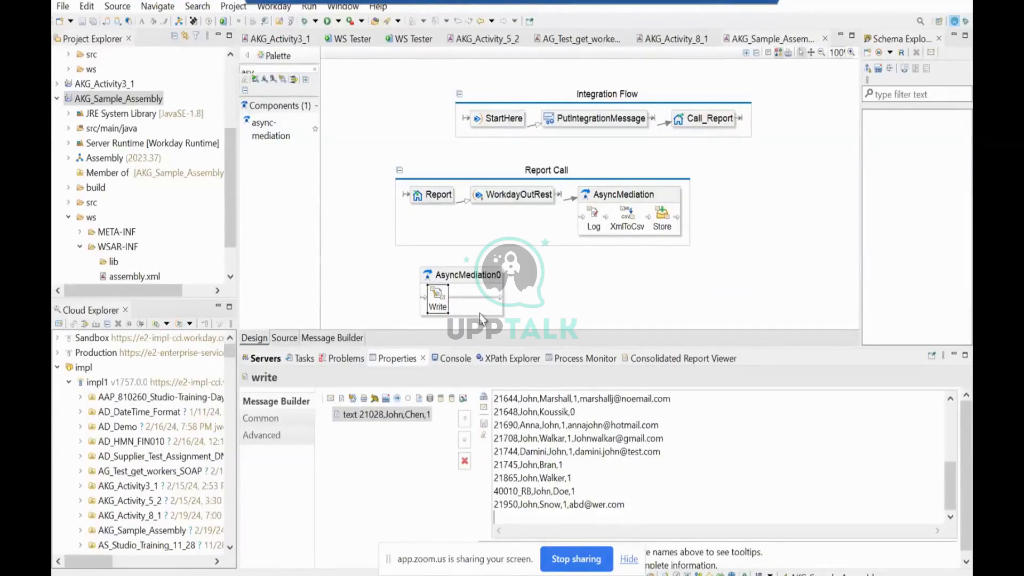
Add a csv-to-xml step after Write in the separate async-mediation and review its common properties.
mouse_move(480, 301)
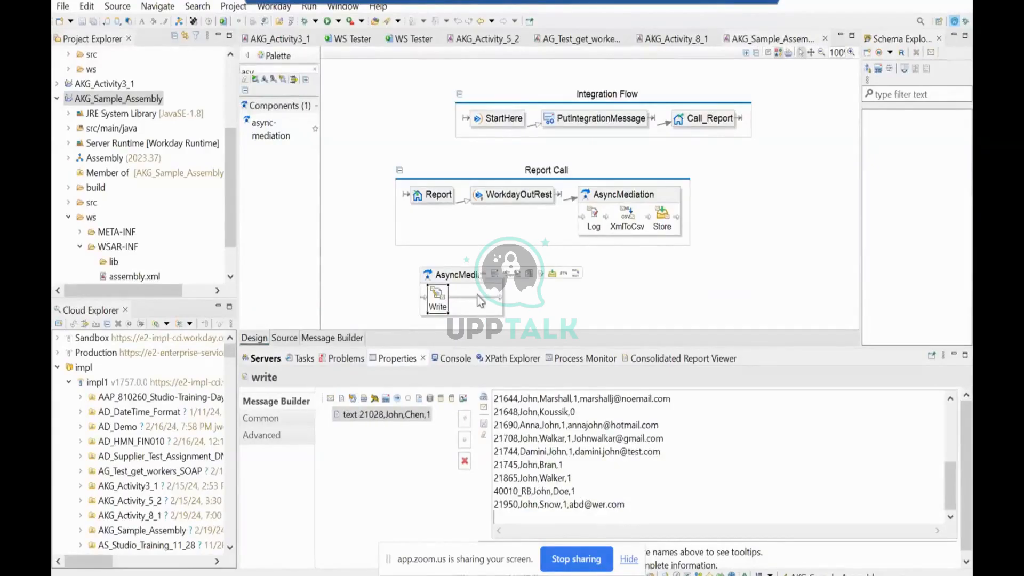
left_click(281, 69)
double_click(282, 70)
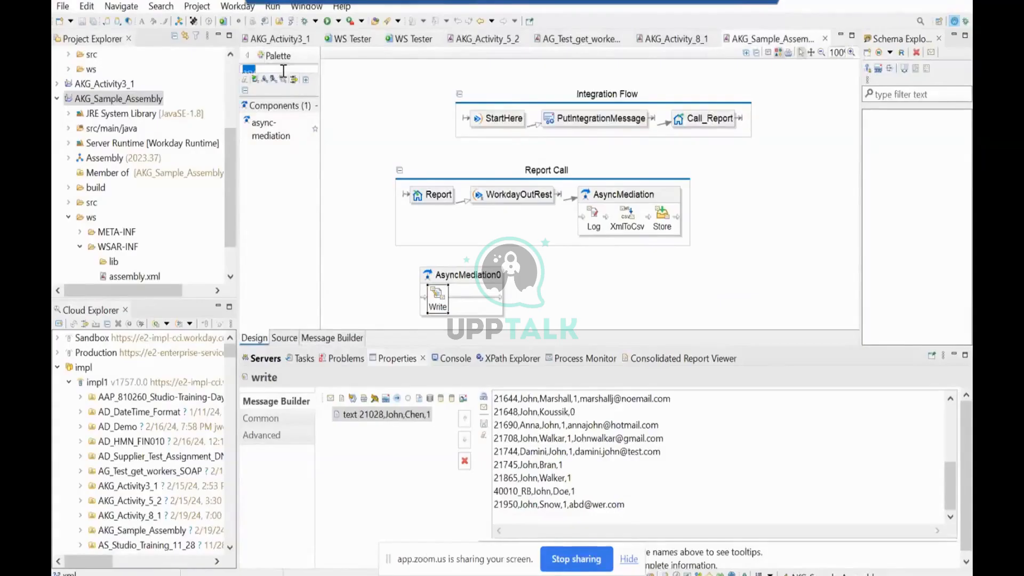
type("csv")
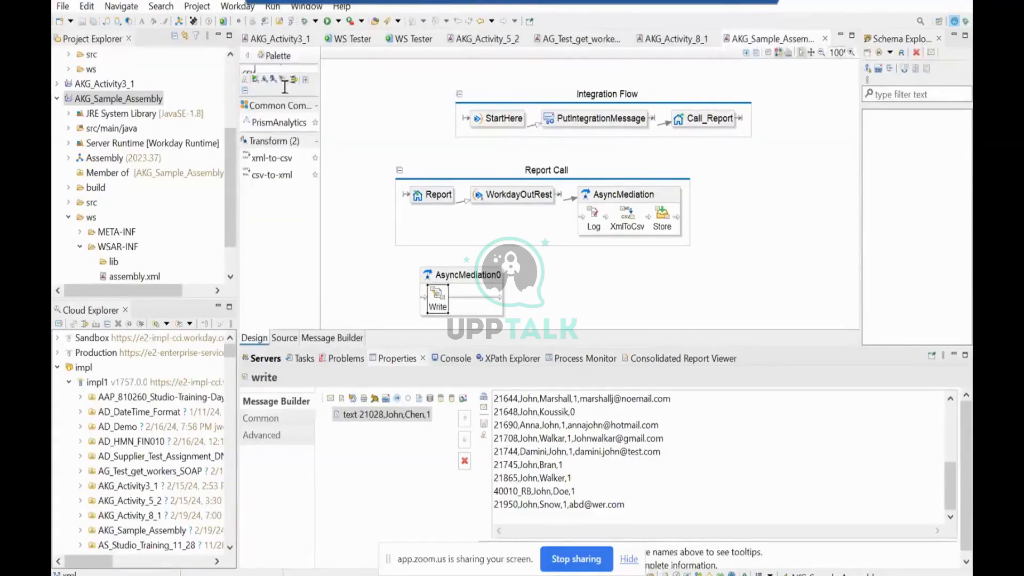
left_click_drag(279, 180, 472, 301)
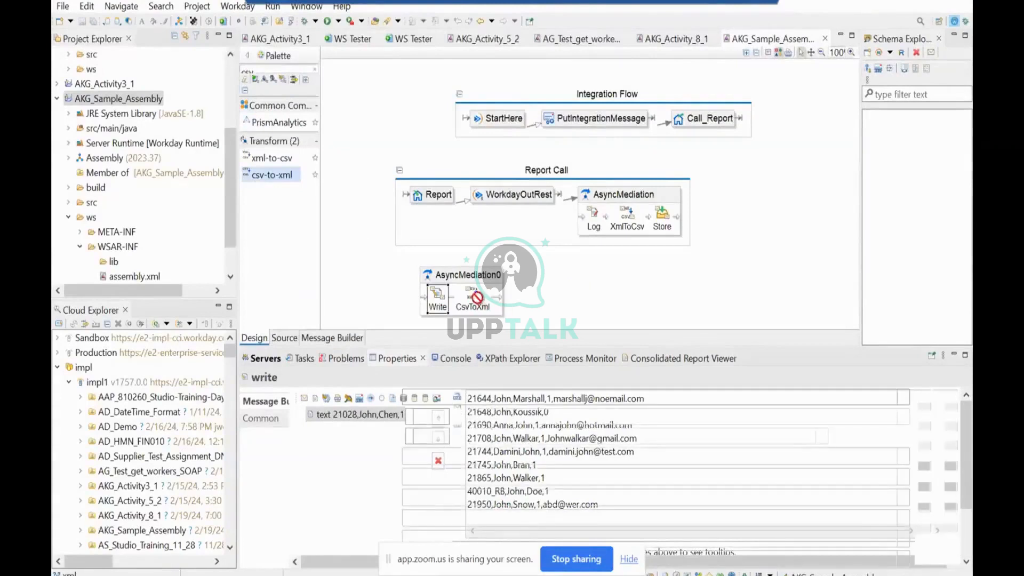
left_click(600, 290)
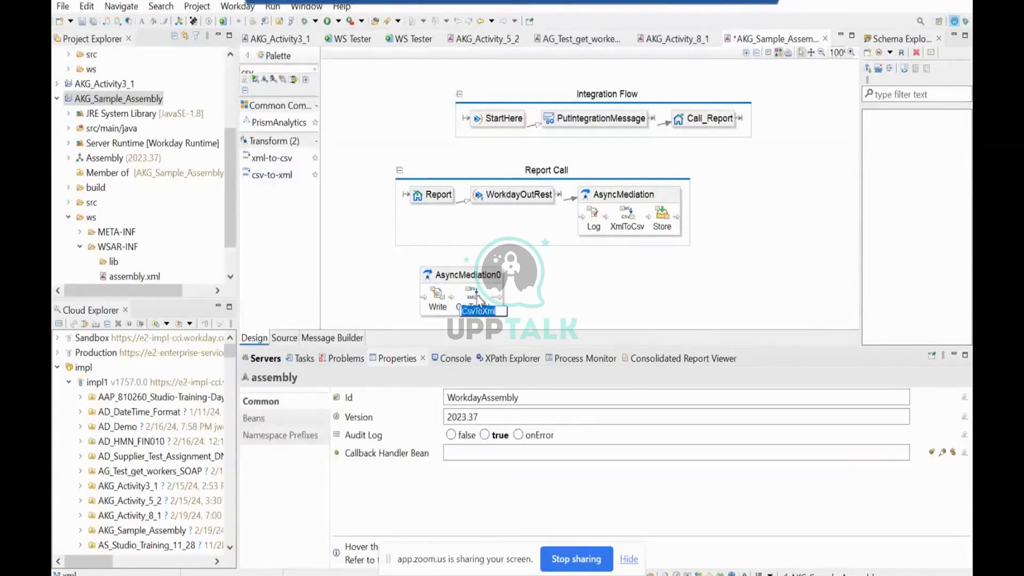
left_click(479, 301)
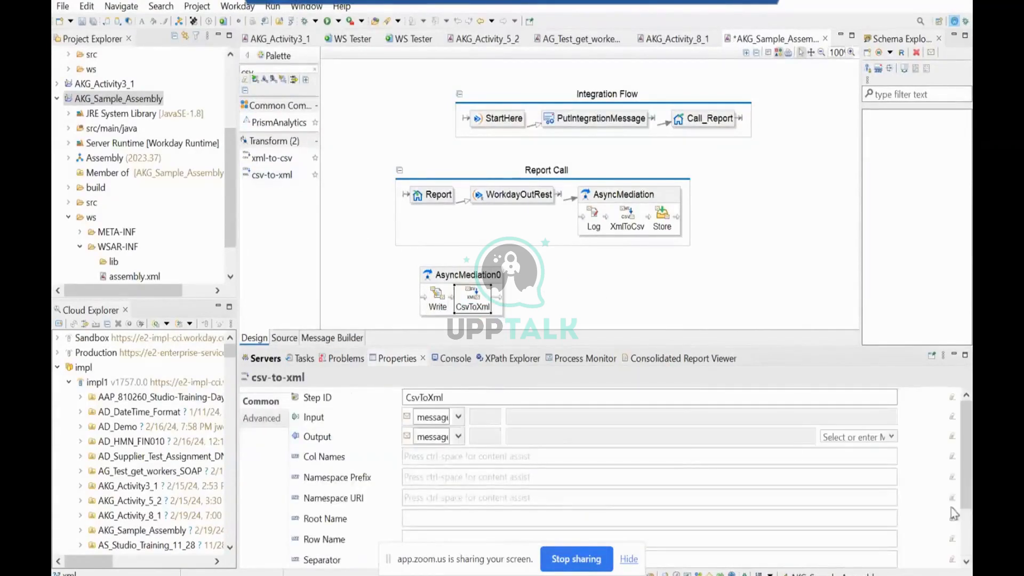
scroll(969, 479, "down", 3)
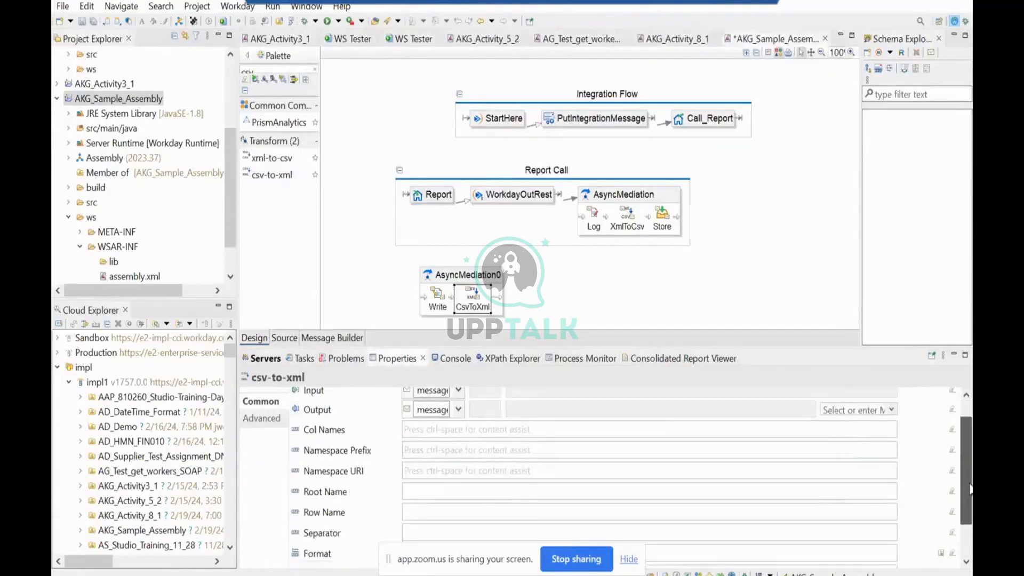
left_click_drag(971, 497, 971, 468)
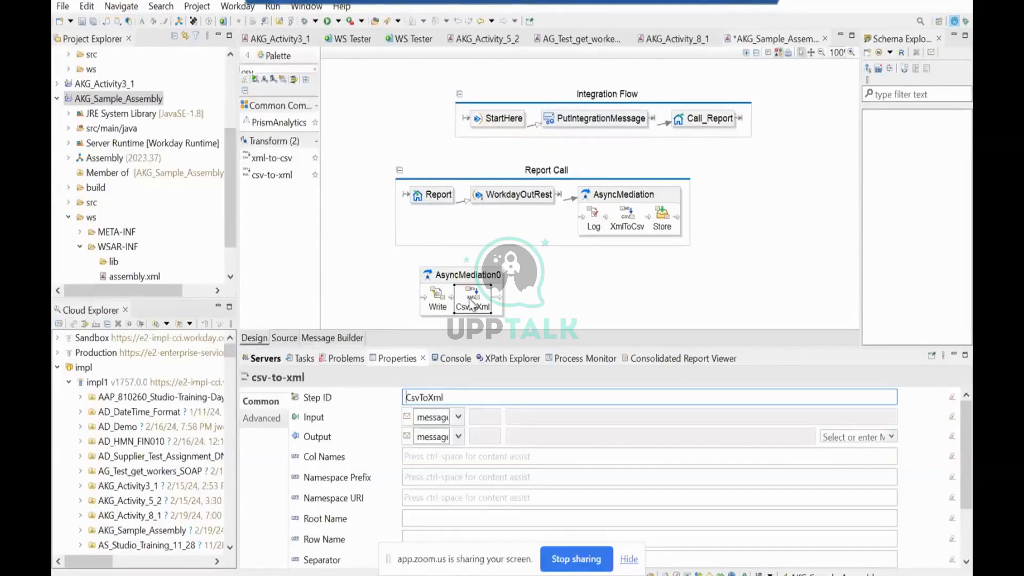
left_click(693, 267)
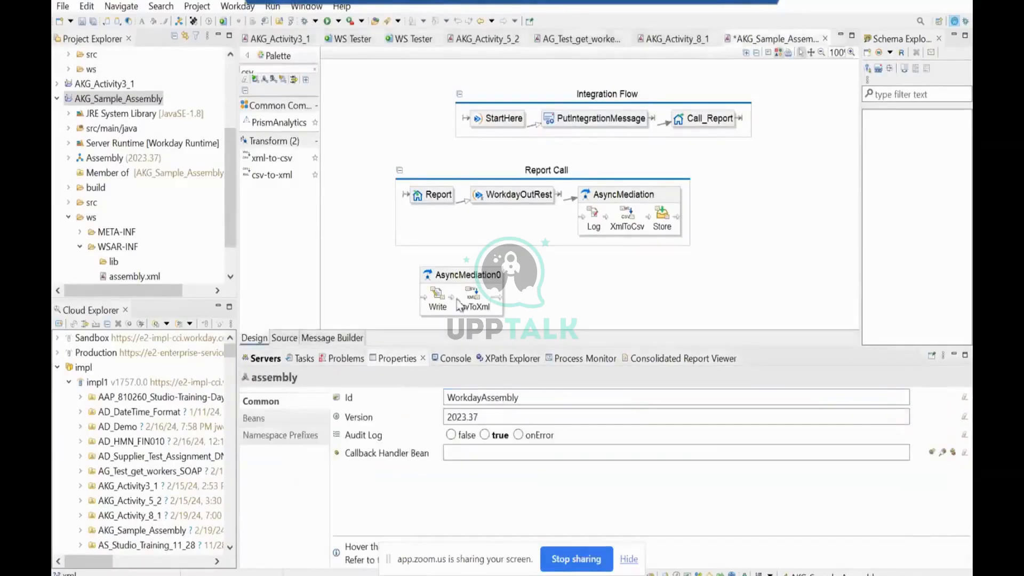
left_click(488, 290)
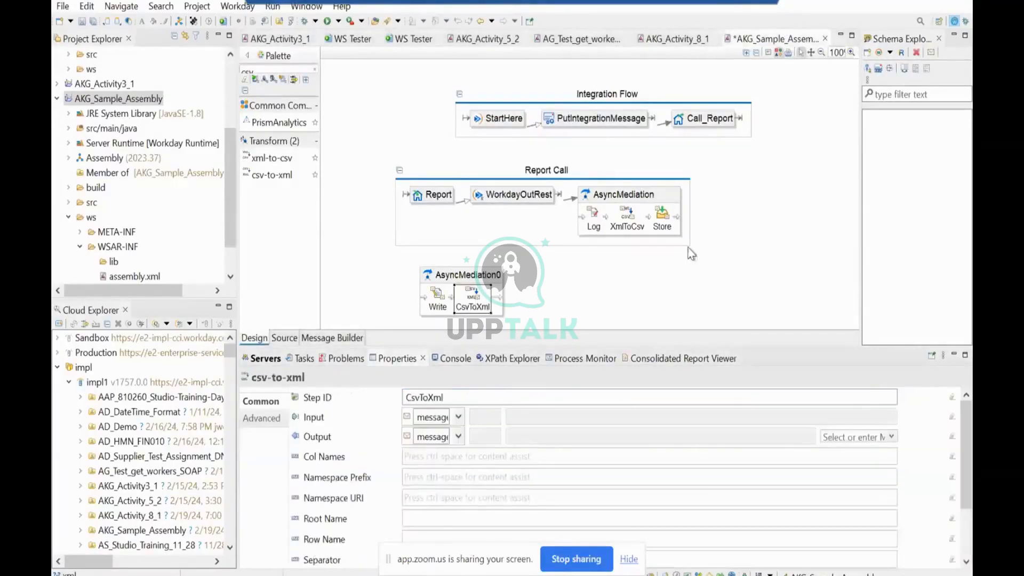
Delete the separate async-mediation containing the Write and CsvToXml steps, and save the assembly.
left_click(490, 279)
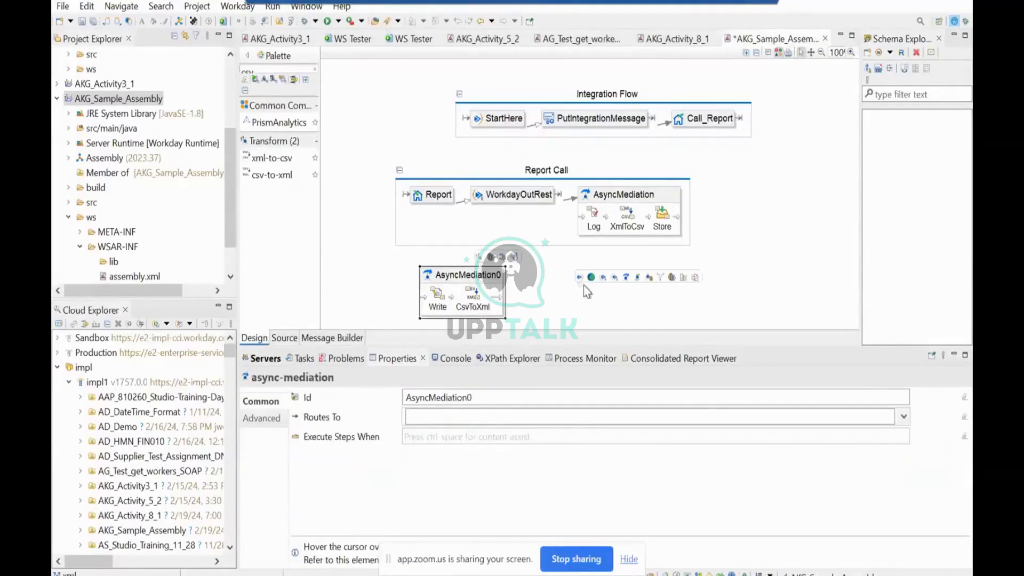
key("Delete")
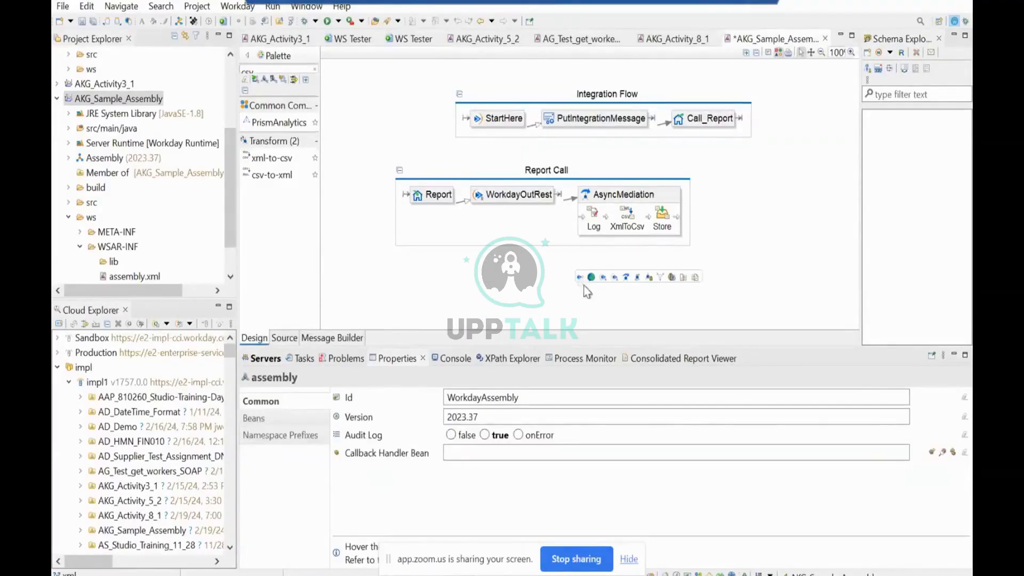
key("ctrl+s")
Take the remote desktop session out of full screen and switch to the slide presentation window.
left_click(745, 1)
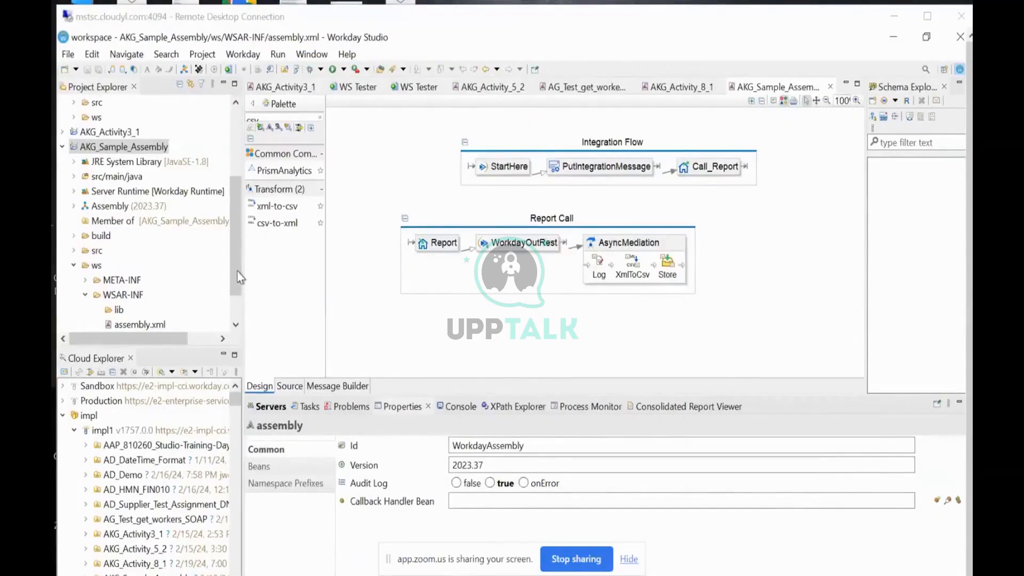
key("alt+Tab")
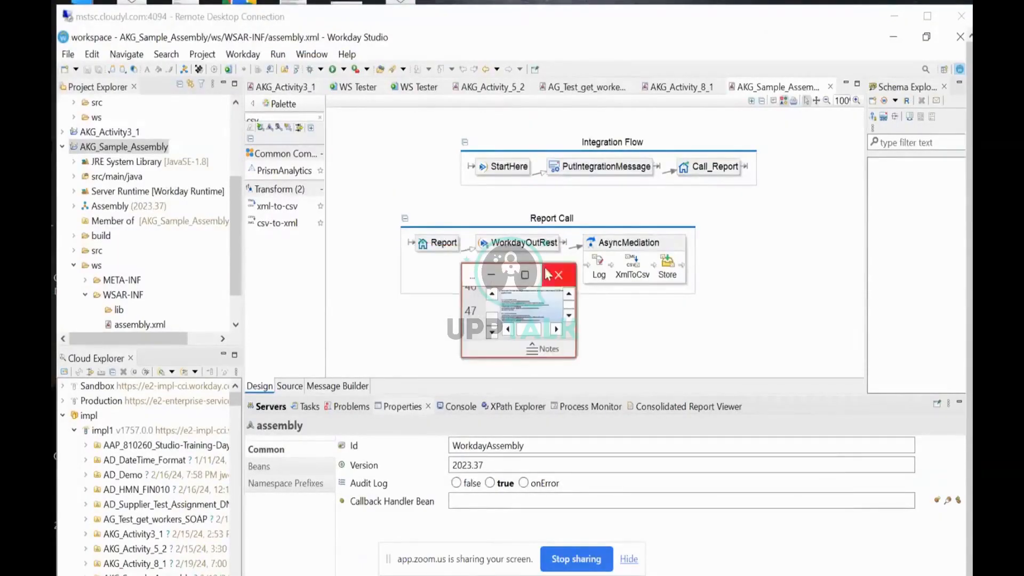